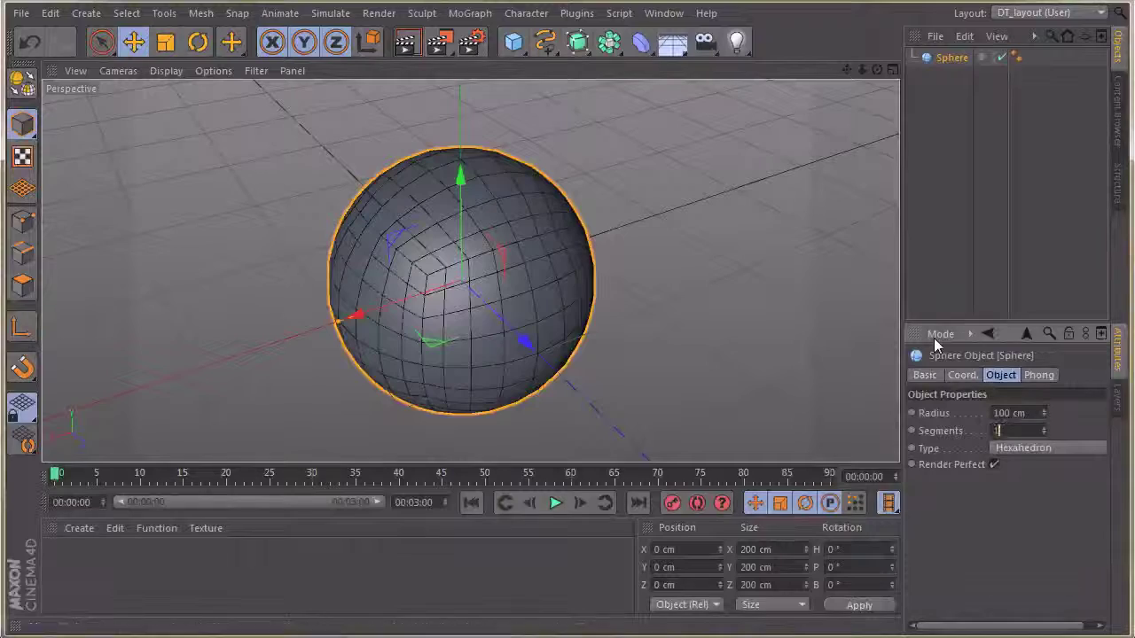
# - Set the sphere's segments to 10 and convert it to an editable polygon object
pyautogui.press('Return')
pyautogui.keyDown('alt'); pyautogui.moveTo(492, 281); pyautogui.dragTo(613, 231); pyautogui.keyUp('alt')
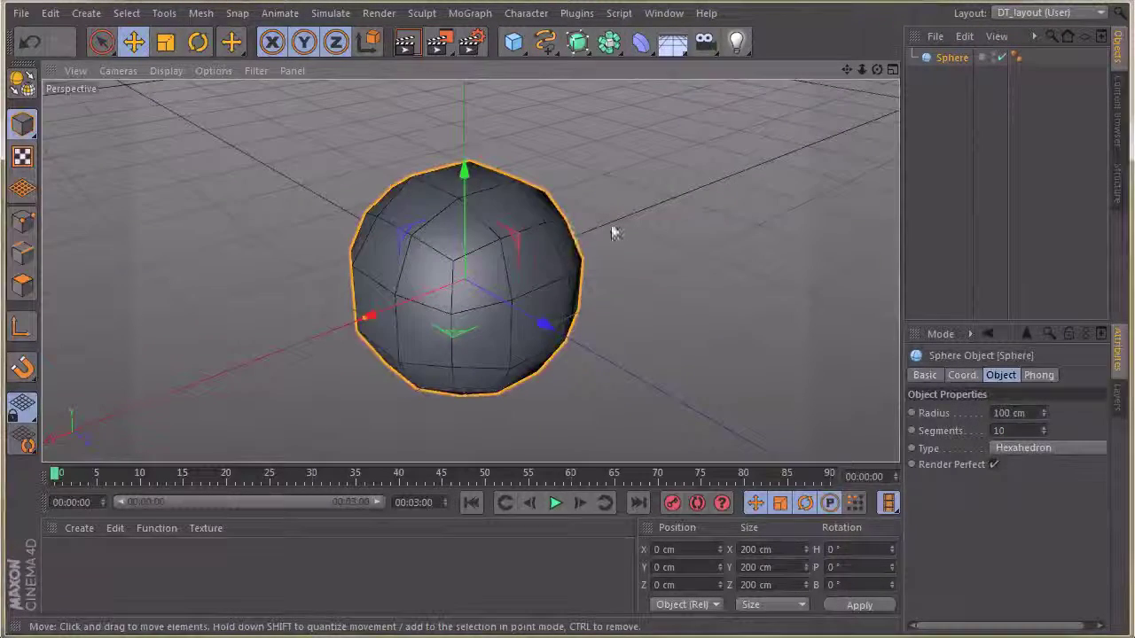
pyautogui.press('c')
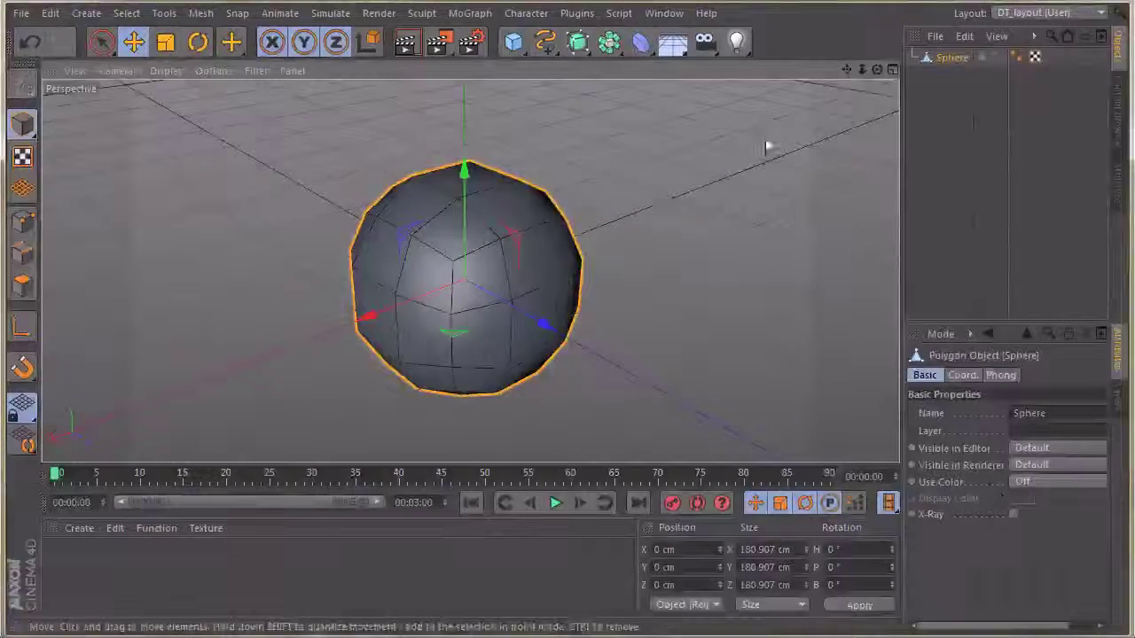
# - Select two opposite polygons beside the top of the sphere, limiting the Live Selection to visible elements
pyautogui.click(24, 287)
pyautogui.keyDown('alt'); pyautogui.moveTo(526, 195); pyautogui.dragTo(319, 122); pyautogui.keyUp('alt')
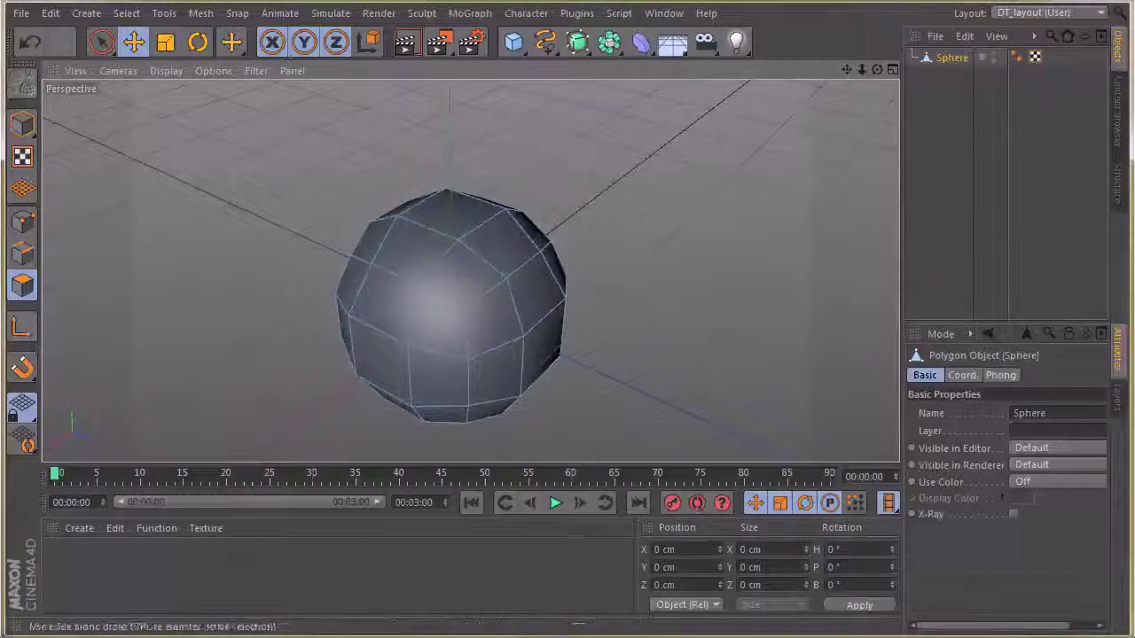
pyautogui.click(107, 45)
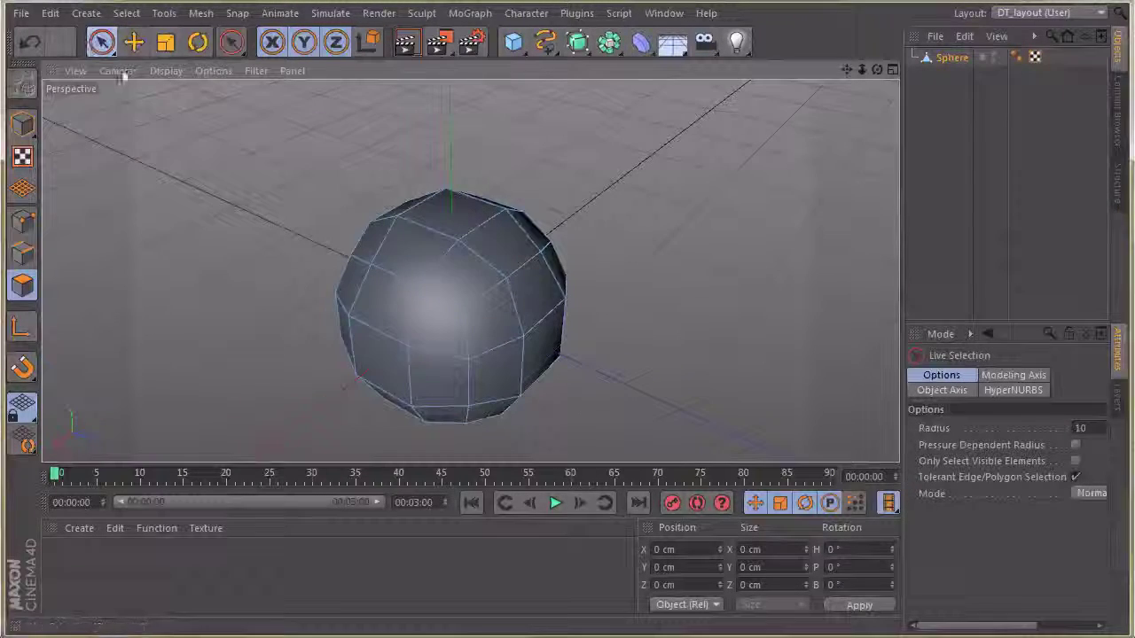
pyautogui.keyDown('alt'); pyautogui.moveTo(679, 187); pyautogui.dragTo(646, 182); pyautogui.keyUp('alt')
pyautogui.click(1076, 462)
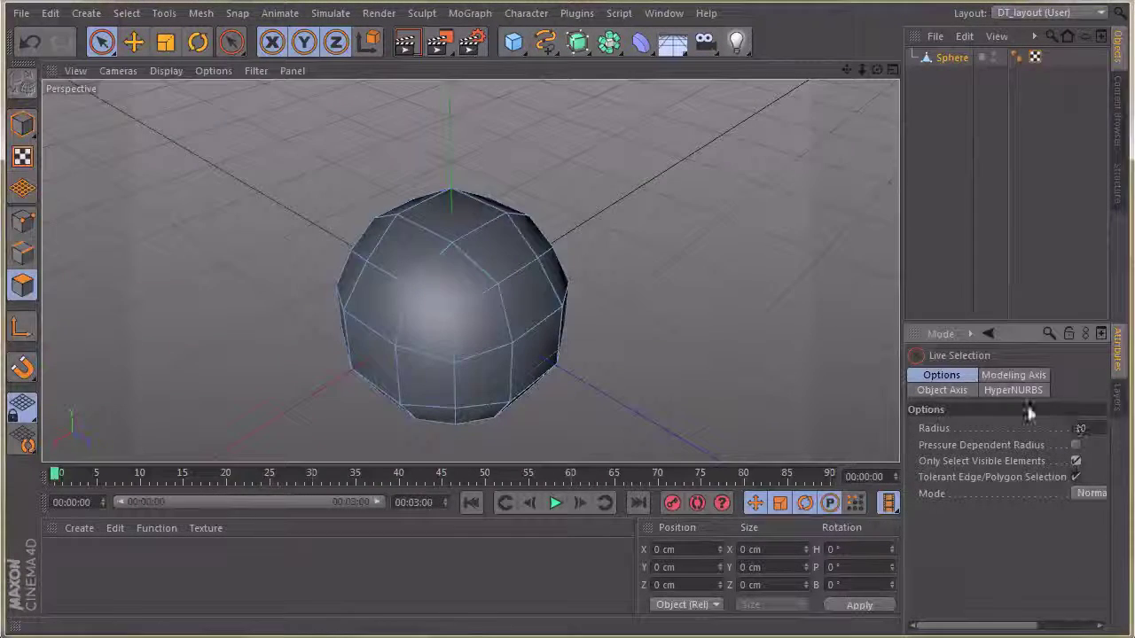
pyautogui.click(506, 251)
pyautogui.keyDown('alt'); pyautogui.moveTo(506, 251); pyautogui.dragTo(749, 218); pyautogui.keyUp('alt')
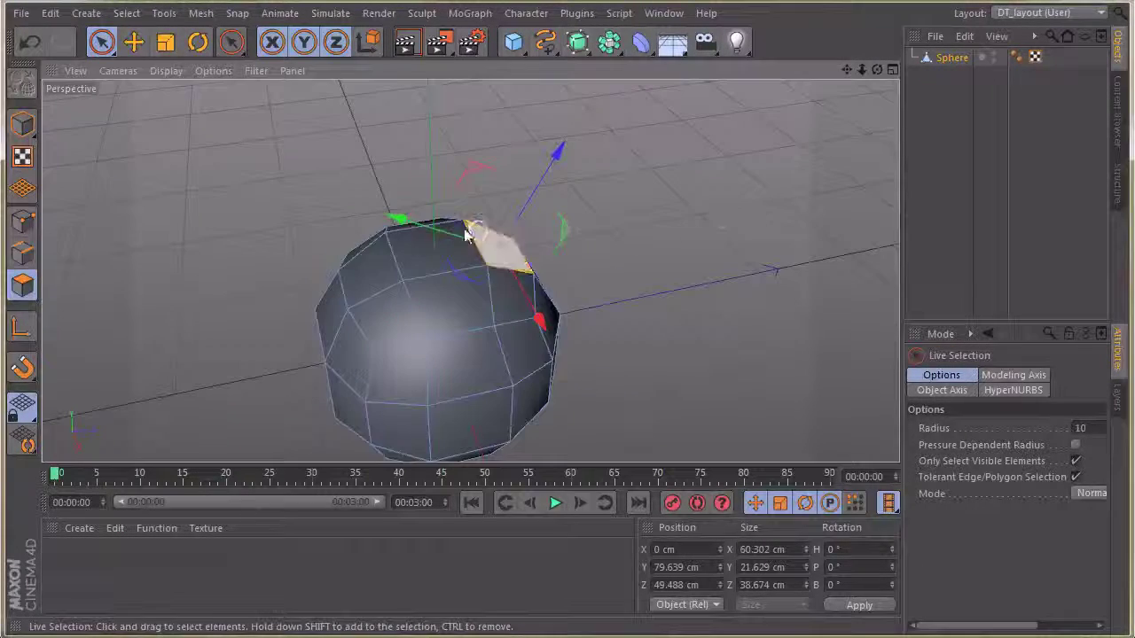
pyautogui.keyDown('shift'); pyautogui.click(370, 261); pyautogui.keyUp('shift')
pyautogui.keyDown('alt'); pyautogui.moveTo(620, 286); pyautogui.dragTo(545, 282); pyautogui.keyUp('alt')
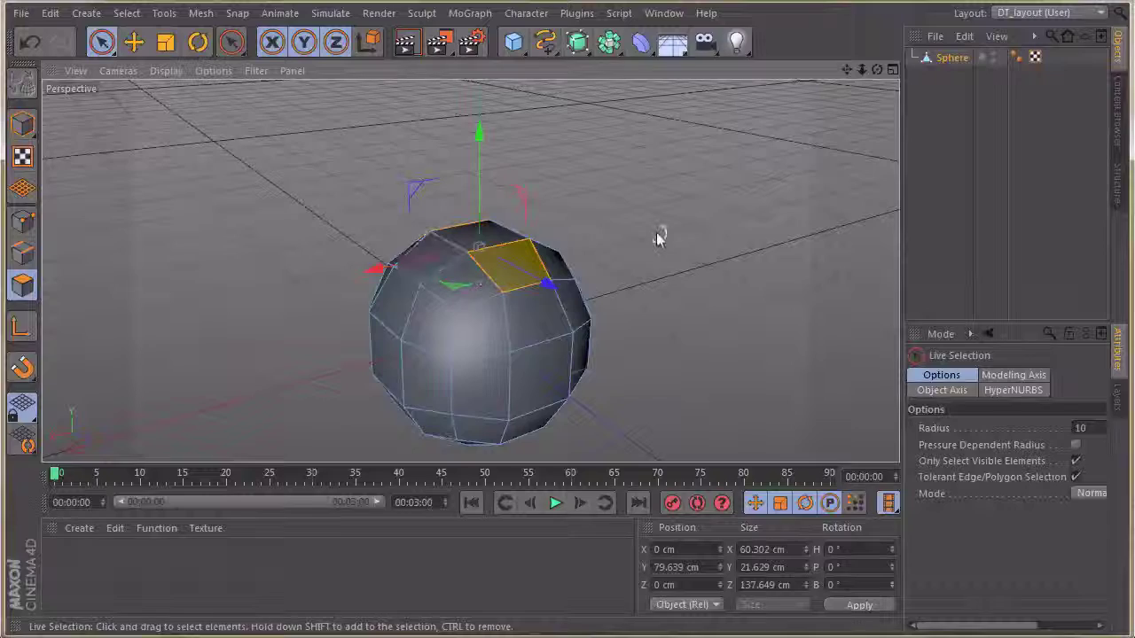
pyautogui.keyDown('alt'); pyautogui.moveTo(599, 193); pyautogui.dragTo(635, 239); pyautogui.keyUp('alt')
pyautogui.keyDown('alt'); pyautogui.moveTo(569, 215); pyautogui.dragTo(633, 221, button='right'); pyautogui.keyUp('alt')
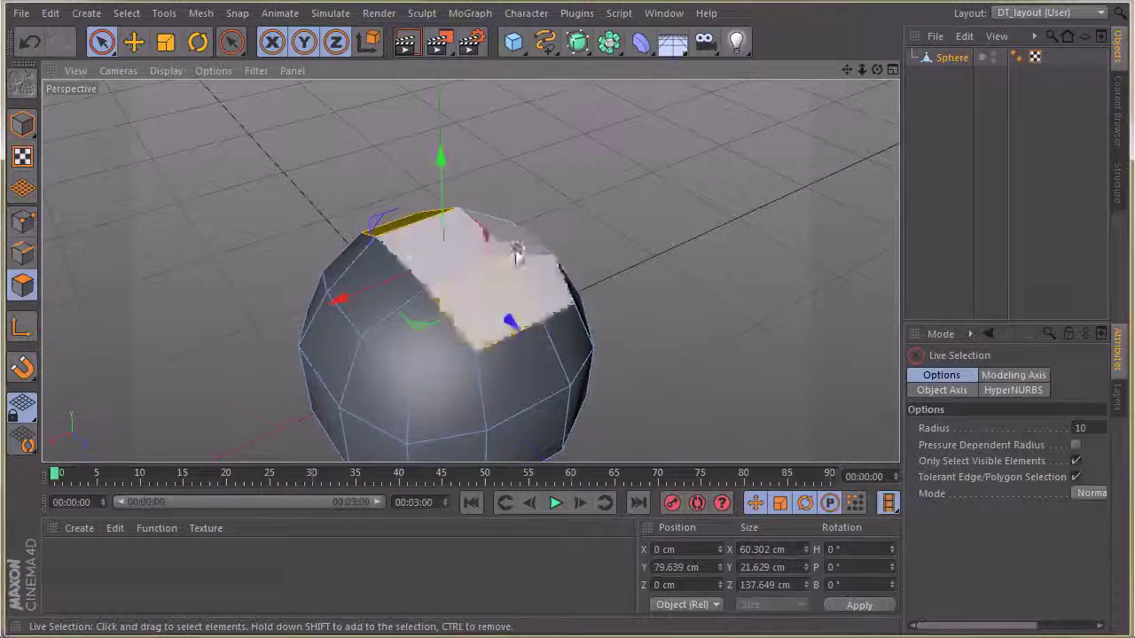
pyautogui.keyDown('alt'); pyautogui.moveTo(492, 297); pyautogui.dragTo(689, 193); pyautogui.keyUp('alt')
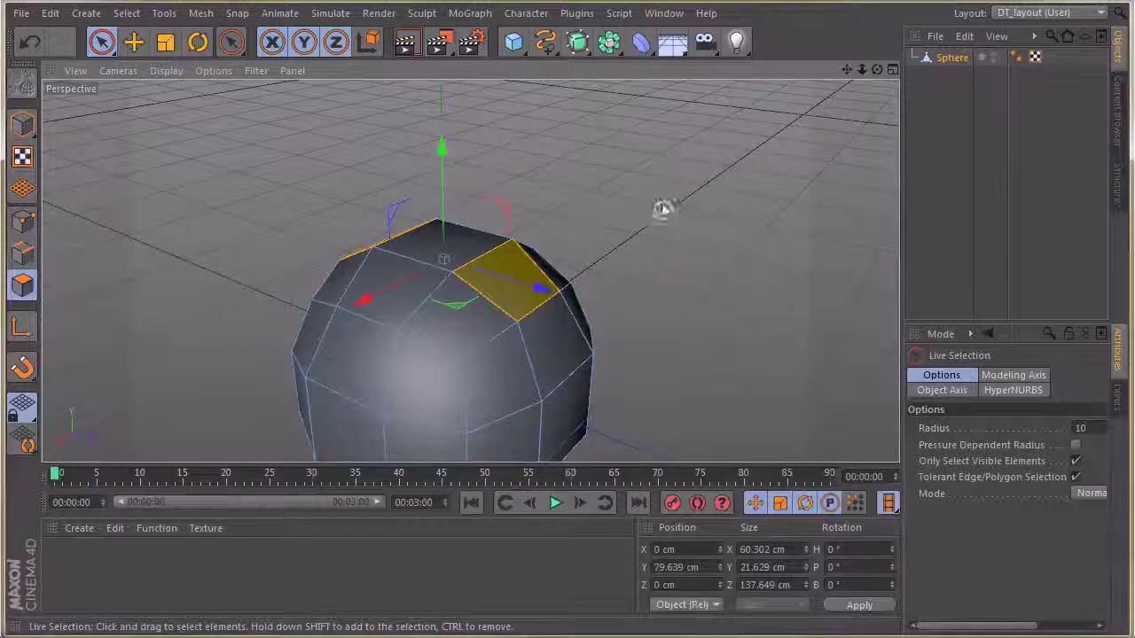
# - Extrude the two selected polygons outward by about 34 cm to form two horn bases
pyautogui.rightClick(664, 210)
pyautogui.click(674, 458)
pyautogui.keyDown('alt'); pyautogui.moveTo(663, 436); pyautogui.dragTo(676, 236, button='right'); pyautogui.keyUp('alt')
pyautogui.keyDown('alt'); pyautogui.moveTo(600, 199); pyautogui.dragTo(500, 135); pyautogui.keyUp('alt')
# - Select the inner top edge of each horn base and scale both edges along X to about 46 cm
pyautogui.click(27, 253)
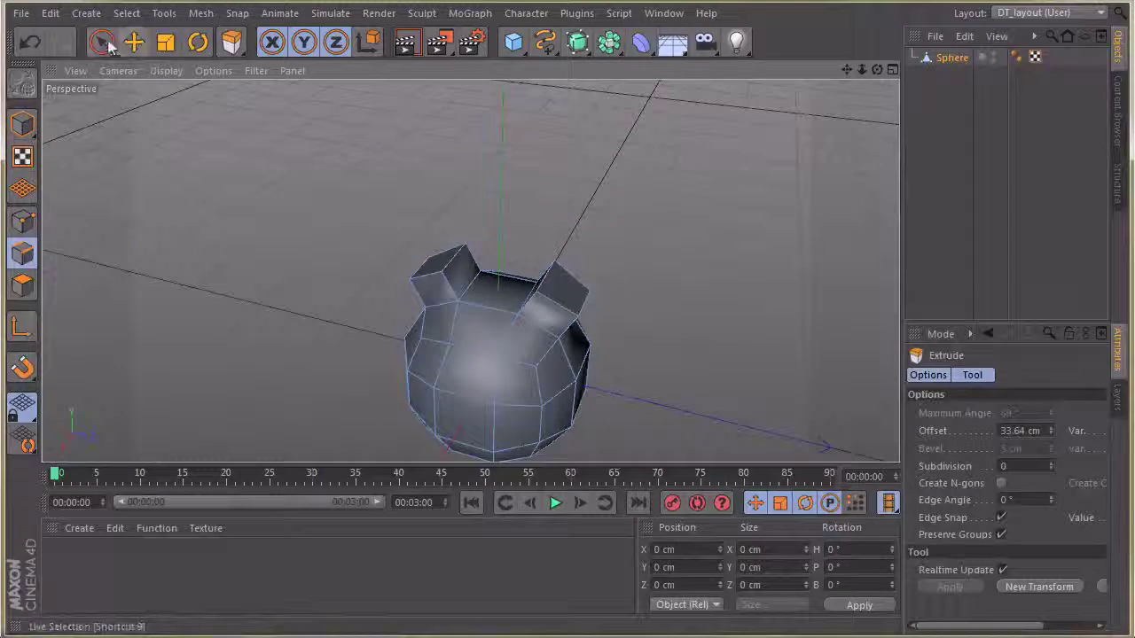
pyautogui.press('space')
pyautogui.keyDown('alt'); pyautogui.moveTo(455, 221); pyautogui.dragTo(581, 218, button='right'); pyautogui.keyUp('alt')
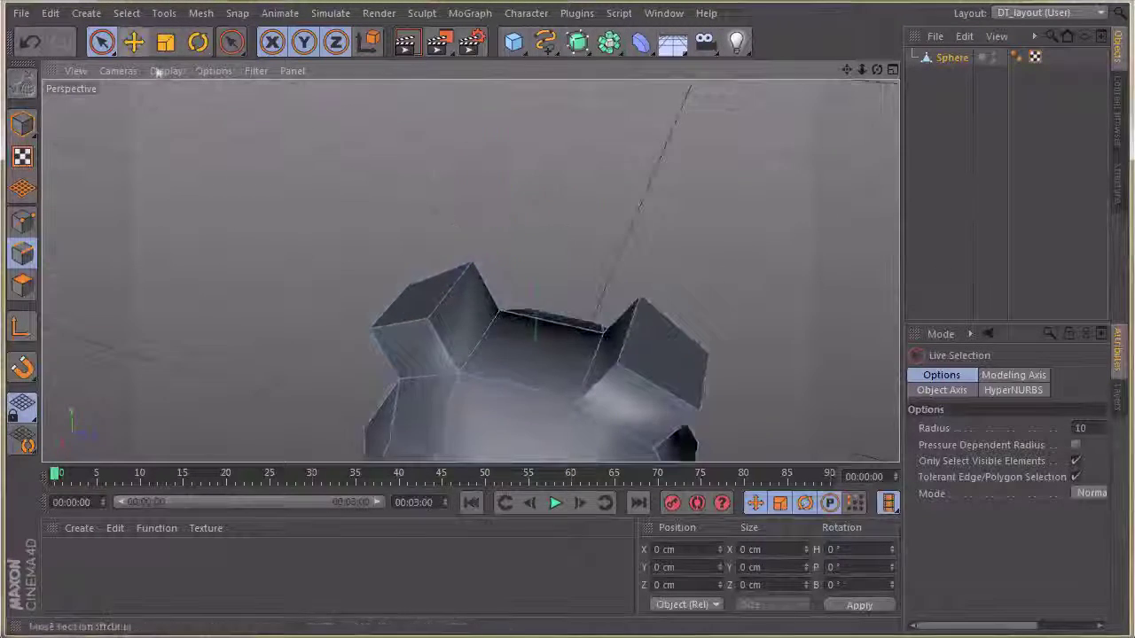
pyautogui.click(446, 301)
pyautogui.keyDown('alt'); pyautogui.moveTo(446, 301); pyautogui.dragTo(578, 272); pyautogui.keyUp('alt')
pyautogui.keyDown('shift'); pyautogui.click(611, 260); pyautogui.keyUp('shift')
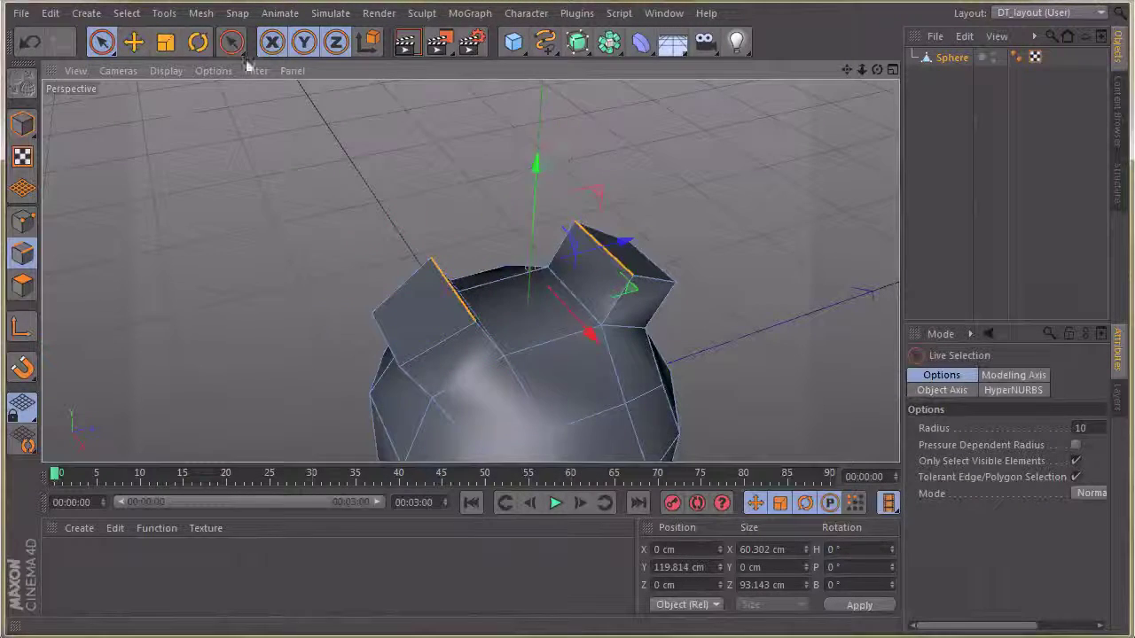
pyautogui.click(175, 47)
pyautogui.keyDown('alt'); pyautogui.moveTo(594, 184); pyautogui.dragTo(689, 213); pyautogui.keyUp('alt')
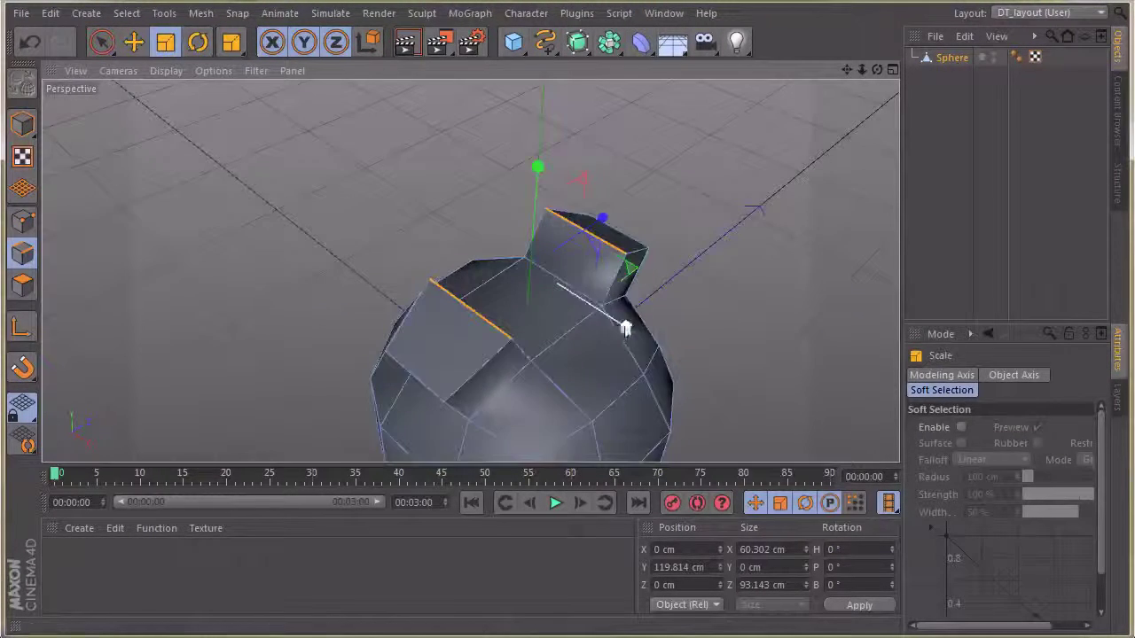
pyautogui.moveTo(603, 318); pyautogui.dragTo(597, 314)
pyautogui.keyDown('alt'); pyautogui.moveTo(690, 294); pyautogui.dragTo(304, 218); pyautogui.keyUp('alt')
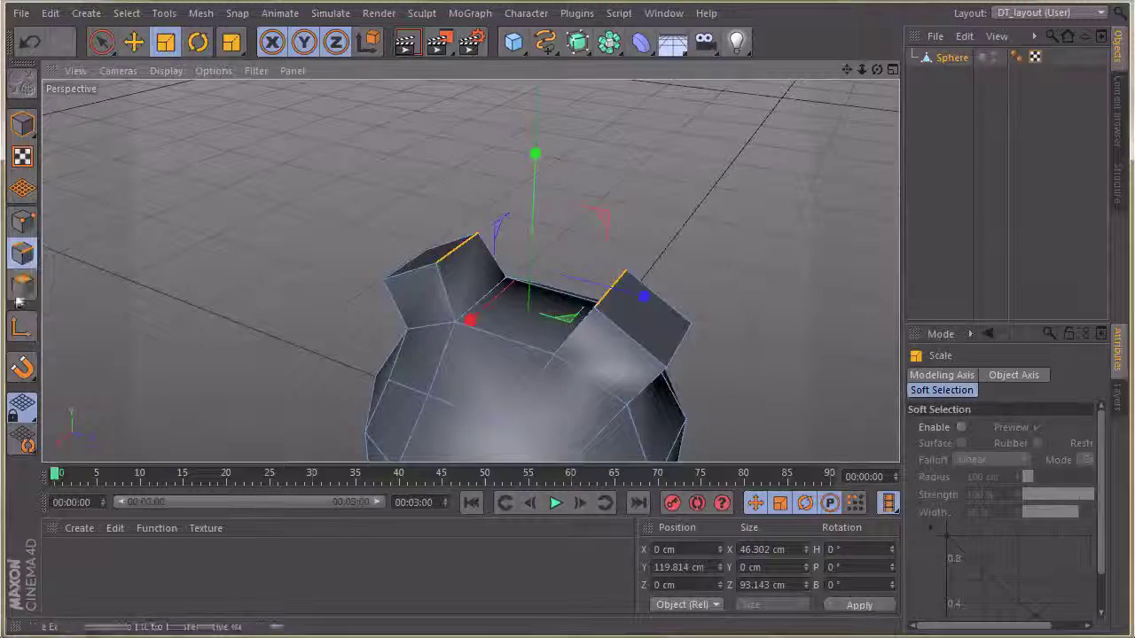
# - Shrink the end polygons of both horn bases with Normal Scale to about 77 %
pyautogui.click(21, 289)
pyautogui.keyDown('alt'); pyautogui.moveTo(594, 217); pyautogui.dragTo(432, 167, button='middle'); pyautogui.keyUp('alt')
pyautogui.keyDown('alt'); pyautogui.moveTo(544, 177); pyautogui.dragTo(574, 125); pyautogui.keyUp('alt')
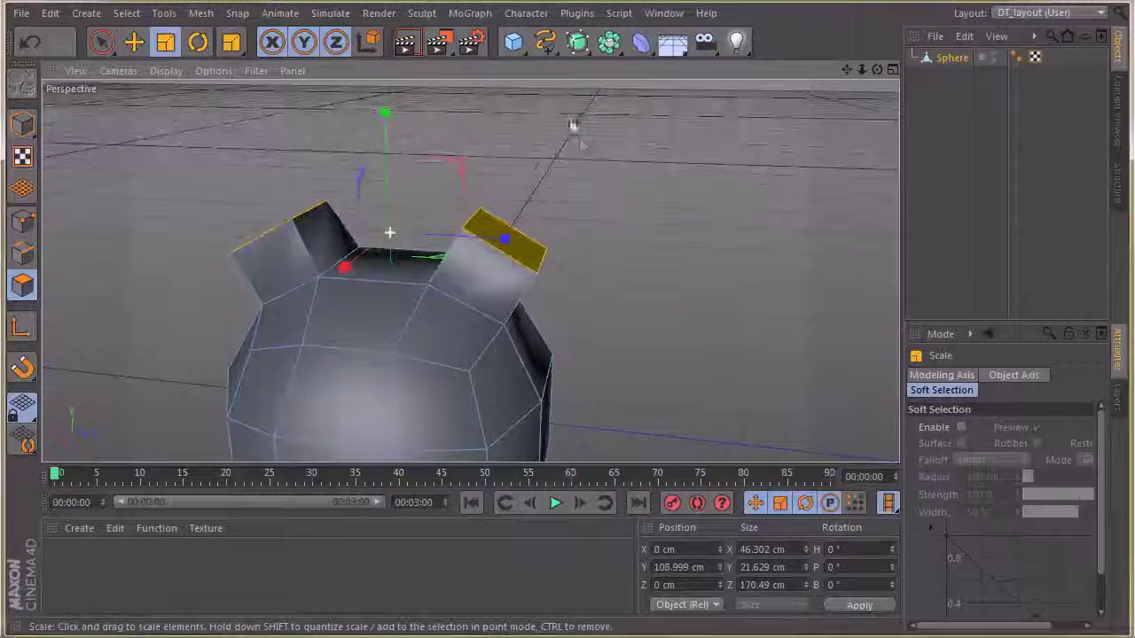
pyautogui.keyDown('alt'); pyautogui.moveTo(557, 189); pyautogui.dragTo(581, 175); pyautogui.keyUp('alt')
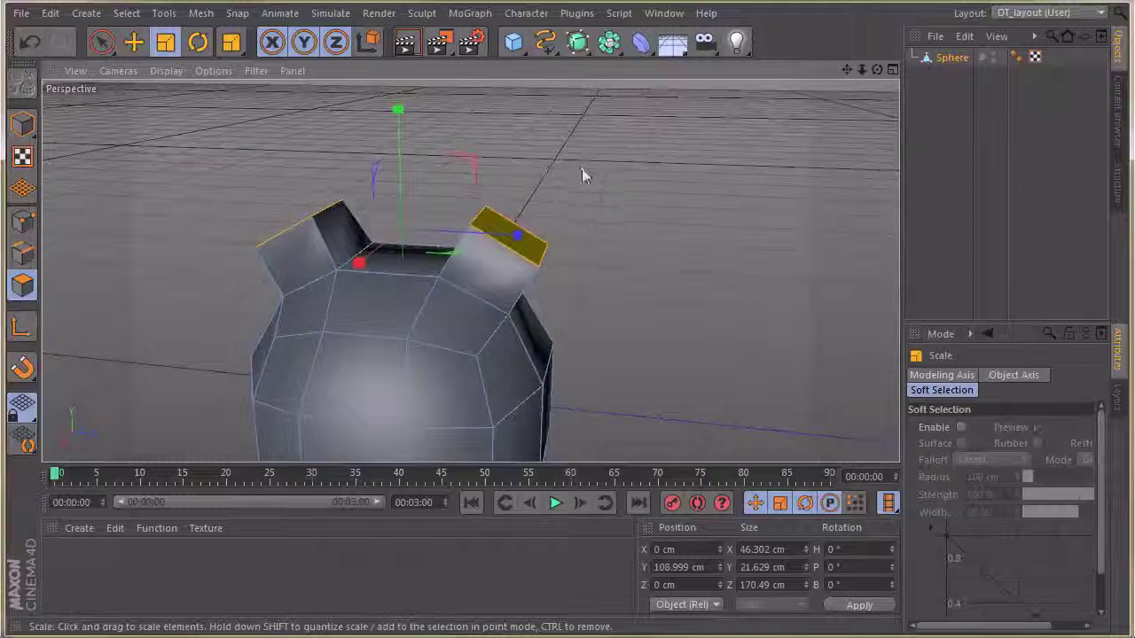
pyautogui.rightClick(523, 133)
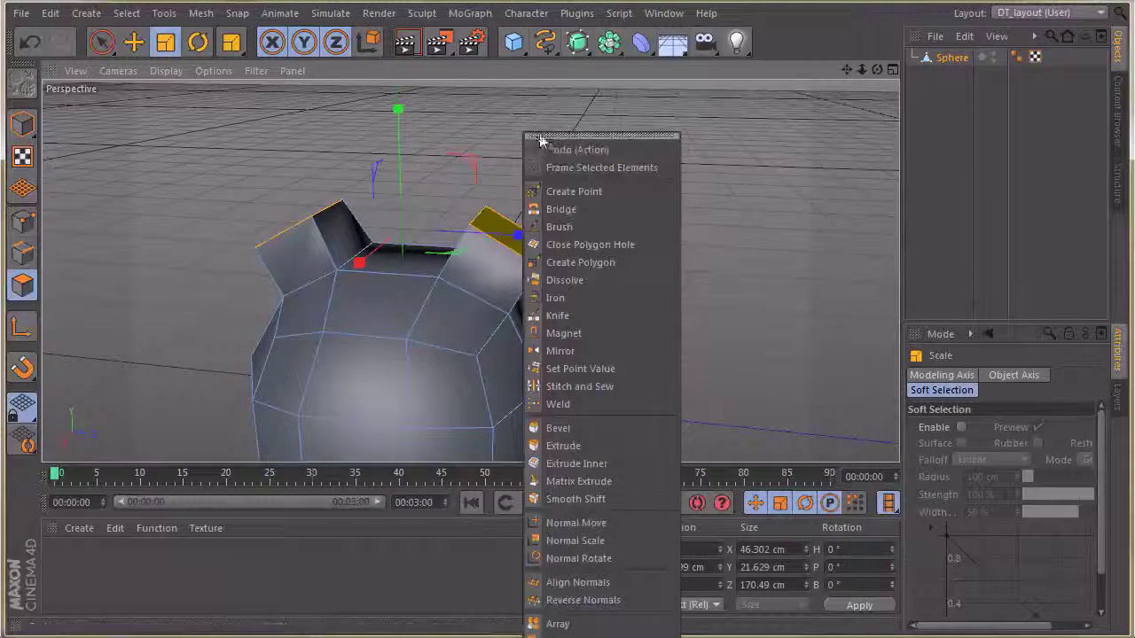
pyautogui.click(583, 539)
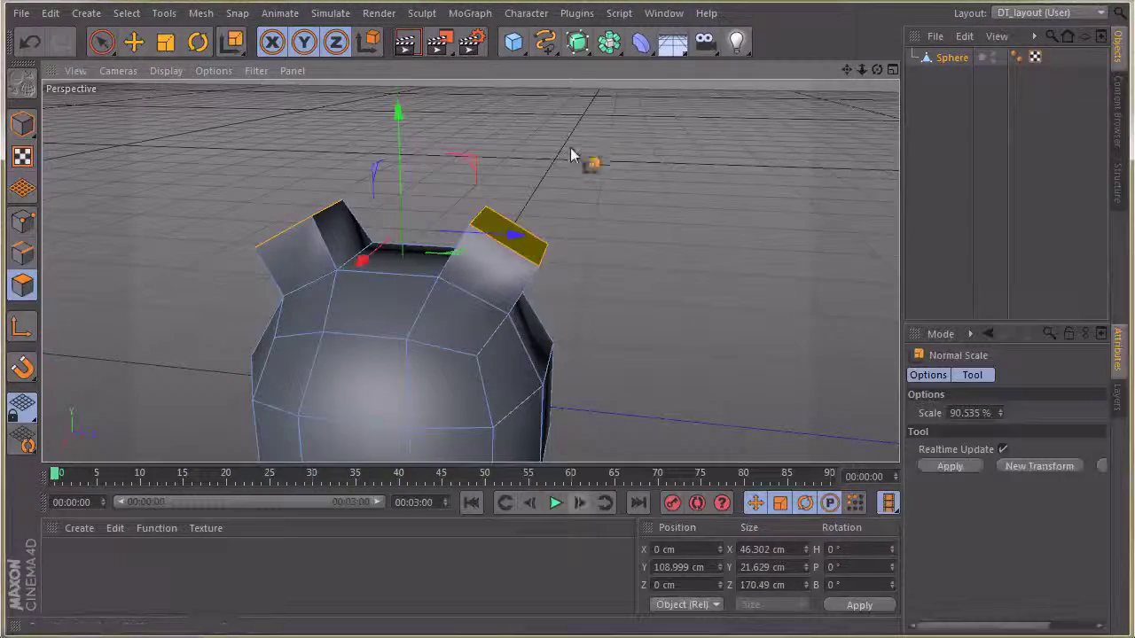
pyautogui.moveTo(585, 162); pyautogui.dragTo(413, 203)
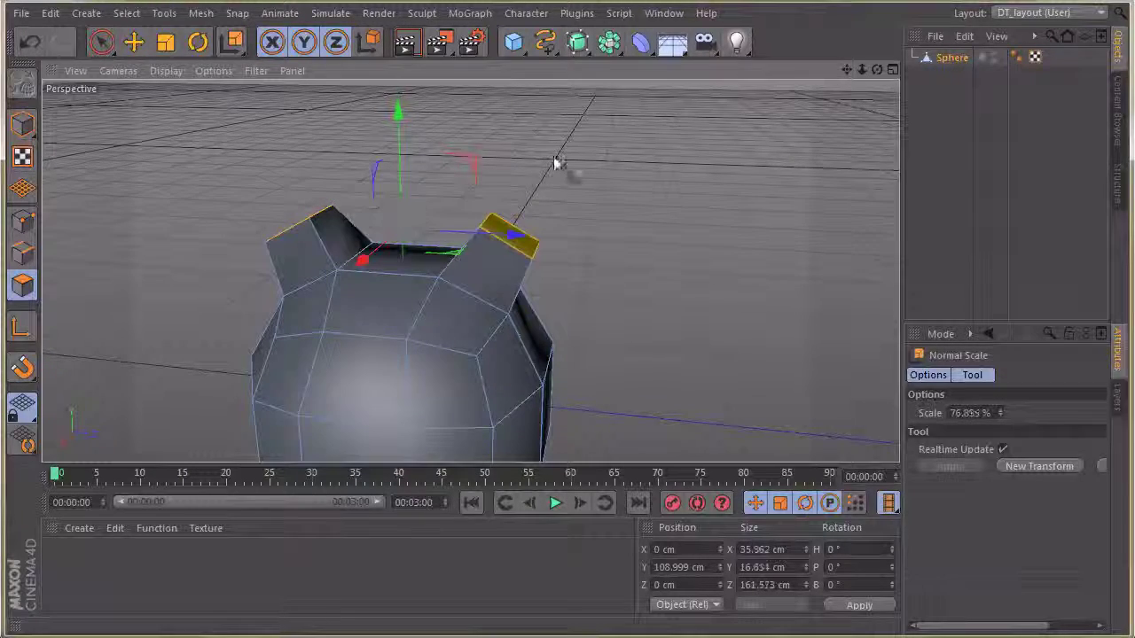
# - Extrude both horn end polygons by about 61 cm to lengthen the horns
pyautogui.rightClick(523, 142)
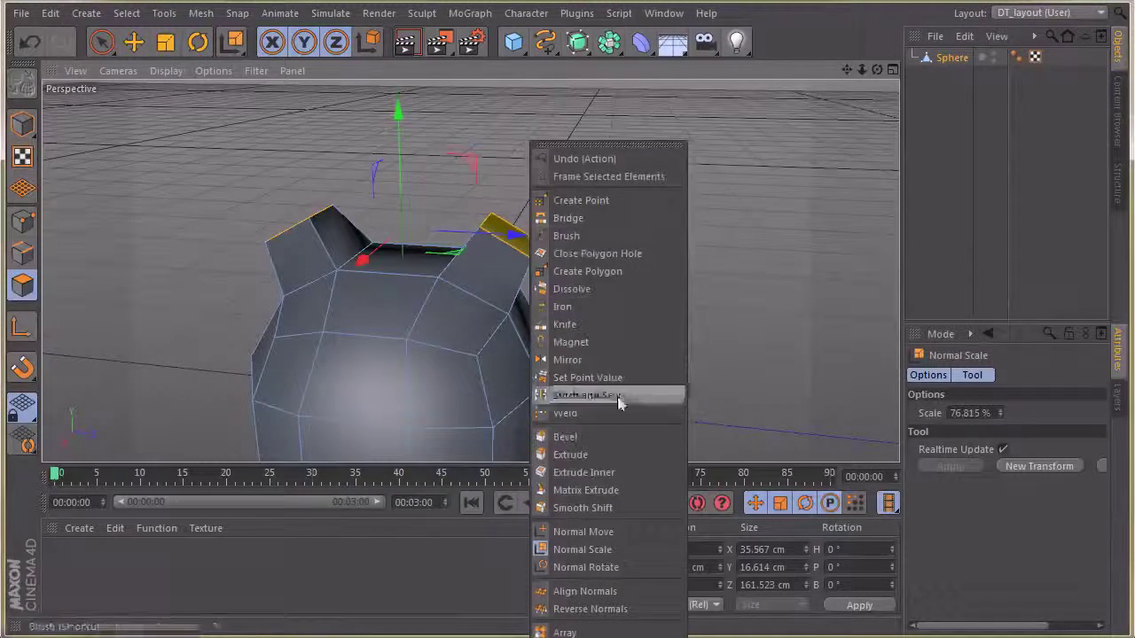
pyautogui.click(577, 471)
pyautogui.keyDown('alt'); pyautogui.moveTo(583, 199); pyautogui.dragTo(1070, 102); pyautogui.keyUp('alt')
pyautogui.scroll(-3, 619, 235)
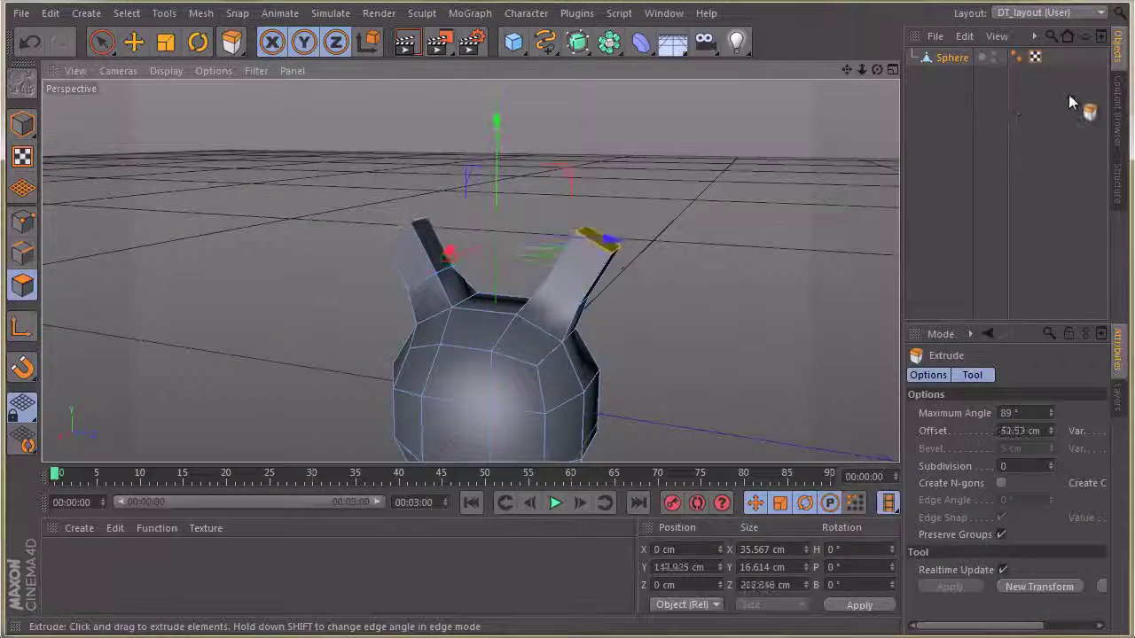
# - Scale the horn end polygons toward each other along Z to about 151 cm overall
pyautogui.click(166, 42)
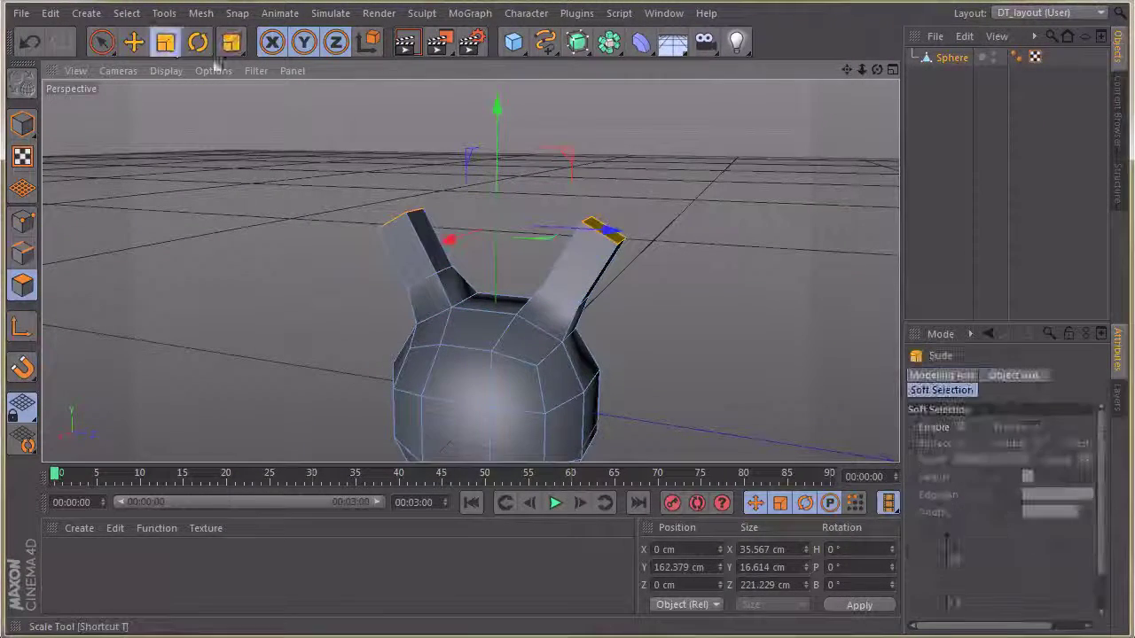
pyautogui.keyDown('alt'); pyautogui.moveTo(669, 183); pyautogui.dragTo(409, 243); pyautogui.keyUp('alt')
pyautogui.keyDown('alt'); pyautogui.moveTo(499, 218); pyautogui.dragTo(550, 178); pyautogui.keyUp('alt')
# - Select the inner end edges of both horns, lower them to about Y 156 cm and narrow them along X to about 27 cm
pyautogui.click(24, 254)
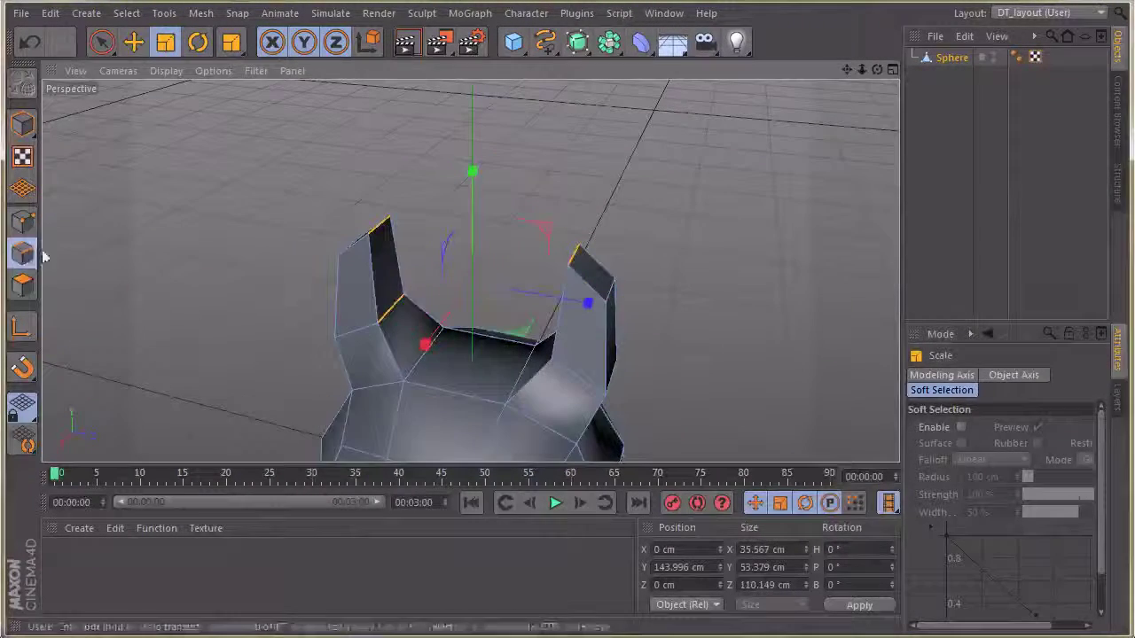
pyautogui.click(102, 42)
pyautogui.keyDown('alt'); pyautogui.moveTo(426, 167); pyautogui.dragTo(436, 302); pyautogui.keyUp('alt')
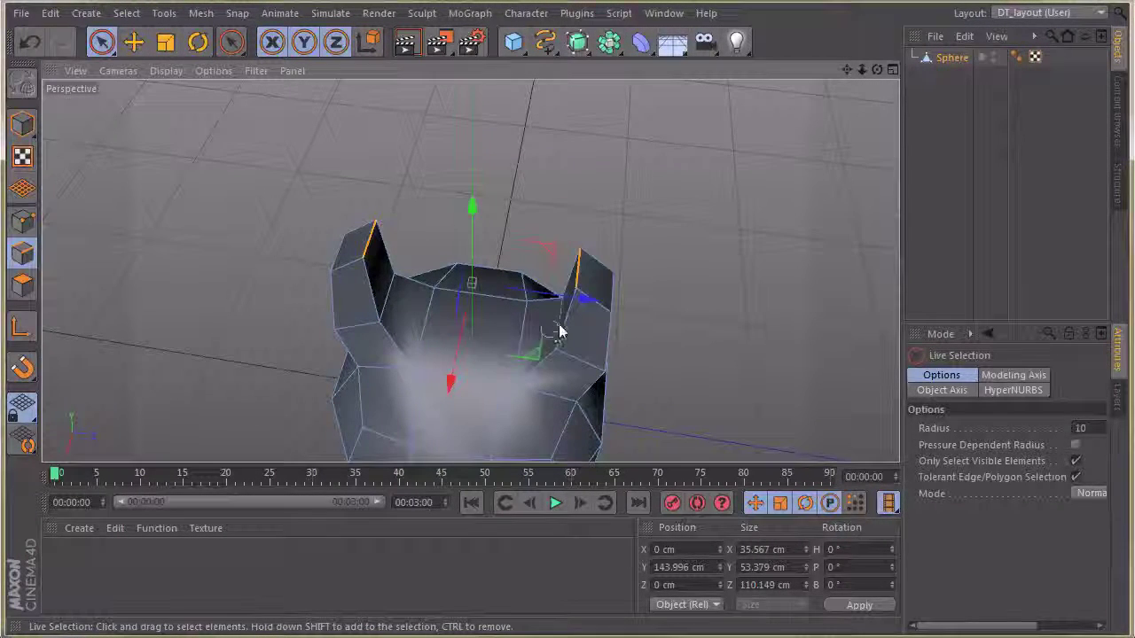
pyautogui.keyDown('alt'); pyautogui.moveTo(535, 261); pyautogui.dragTo(464, 173); pyautogui.keyUp('alt')
pyautogui.keyDown('alt'); pyautogui.moveTo(562, 216); pyautogui.dragTo(228, 237); pyautogui.keyUp('alt')
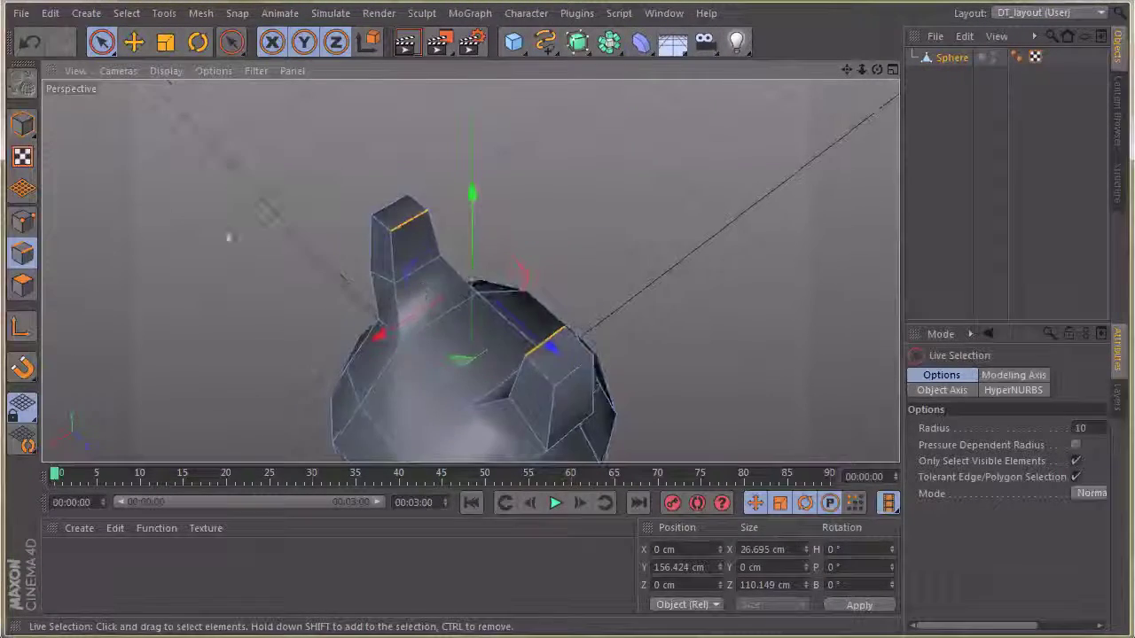
# - Scale both horn end polygons along X to about 22 cm
pyautogui.click(25, 286)
pyautogui.keyDown('alt'); pyautogui.moveTo(580, 210); pyautogui.dragTo(582, 171, button='middle'); pyautogui.keyUp('alt')
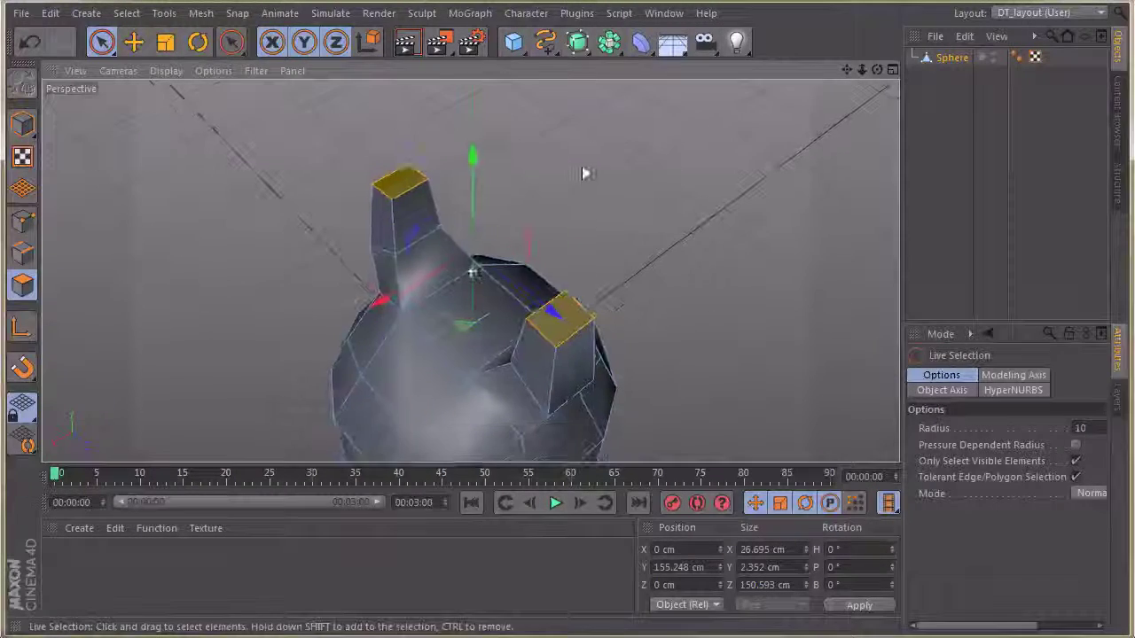
pyautogui.click(167, 44)
pyautogui.keyDown('alt'); pyautogui.moveTo(576, 190); pyautogui.dragTo(585, 170); pyautogui.keyUp('alt')
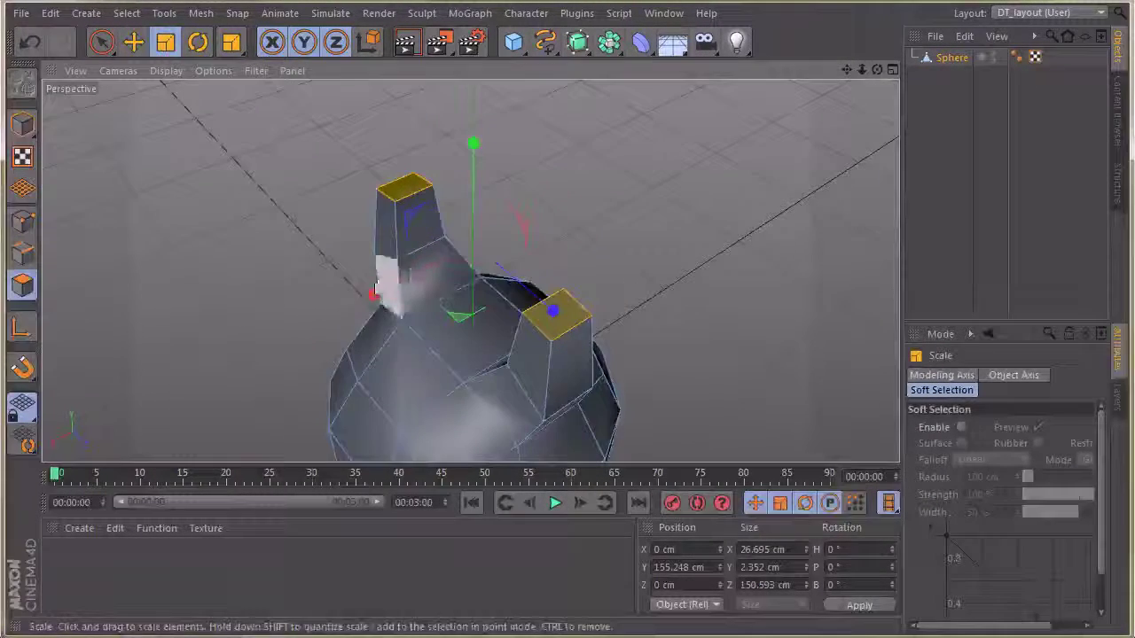
pyautogui.moveTo(370, 298); pyautogui.dragTo(383, 296)
pyautogui.keyDown('alt'); pyautogui.moveTo(559, 239); pyautogui.dragTo(638, 172); pyautogui.keyUp('alt')
# - Extrude the end polygons of both horns upward by about 85 cm
pyautogui.rightClick(634, 145)
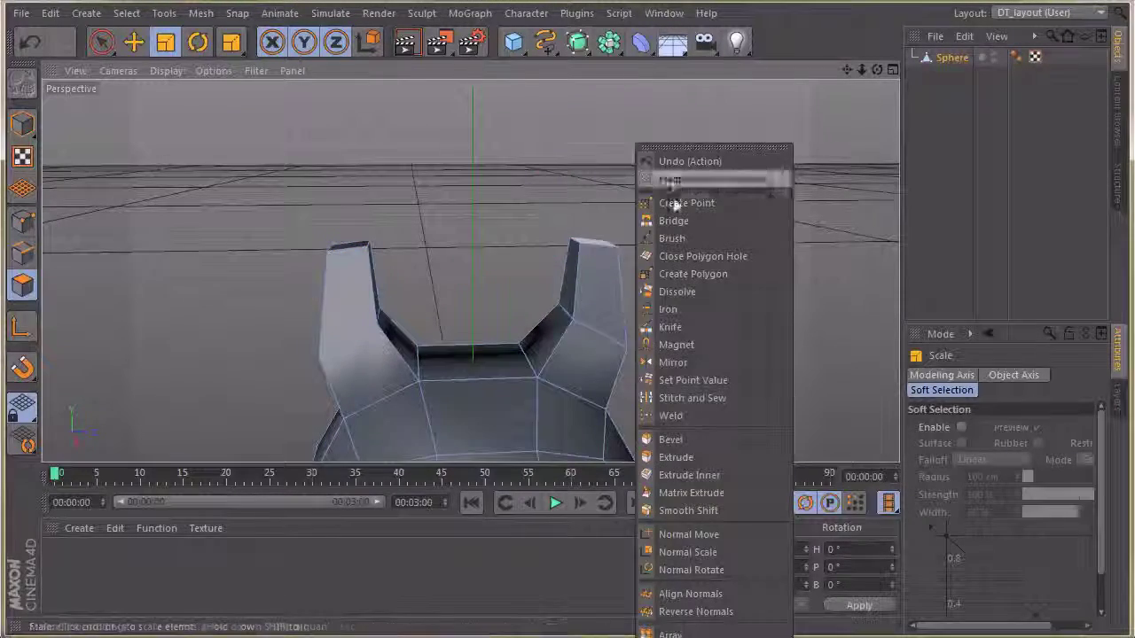
pyautogui.click(699, 458)
pyautogui.keyDown('alt'); pyautogui.moveTo(712, 269); pyautogui.dragTo(617, 192); pyautogui.keyUp('alt')
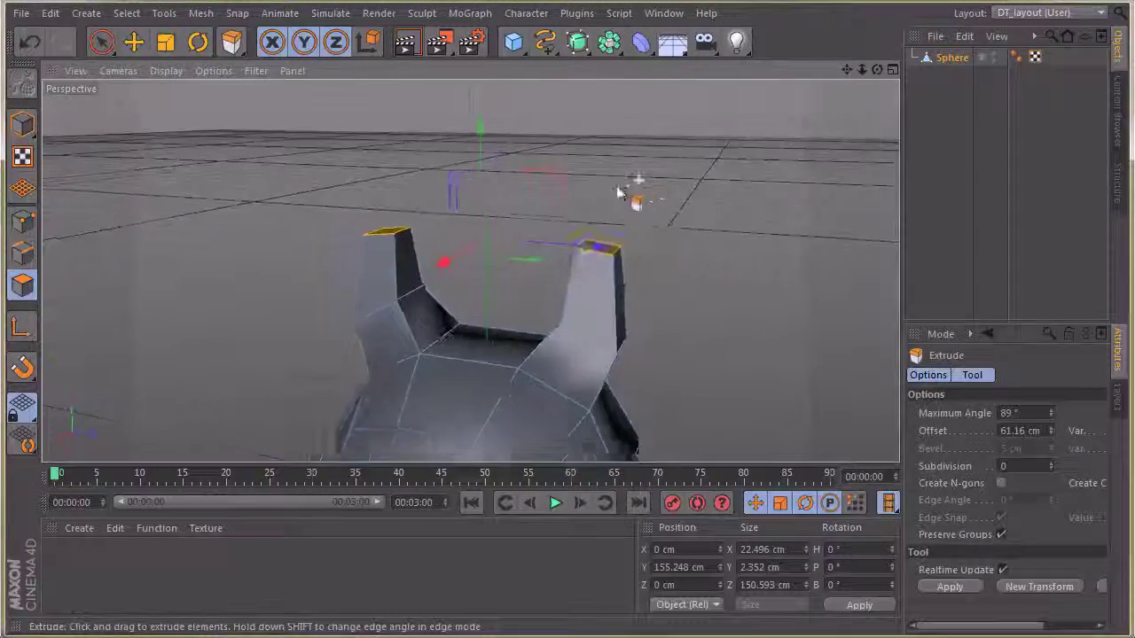
pyautogui.scroll(-4, 616, 179)
pyautogui.keyDown('alt'); pyautogui.moveTo(612, 170); pyautogui.dragTo(592, 176, button='middle'); pyautogui.keyUp('alt')
pyautogui.moveTo(619, 173); pyautogui.dragTo(459, 98)
# - Scale the horn tips closer together along Z to about 107 cm overall and narrow them along X to about 12 cm
pyautogui.keyDown('alt'); pyautogui.moveTo(621, 177); pyautogui.dragTo(681, 215); pyautogui.keyUp('alt')
pyautogui.press('t')
pyautogui.keyDown('alt'); pyautogui.moveTo(384, 118); pyautogui.dragTo(593, 249); pyautogui.keyUp('alt')
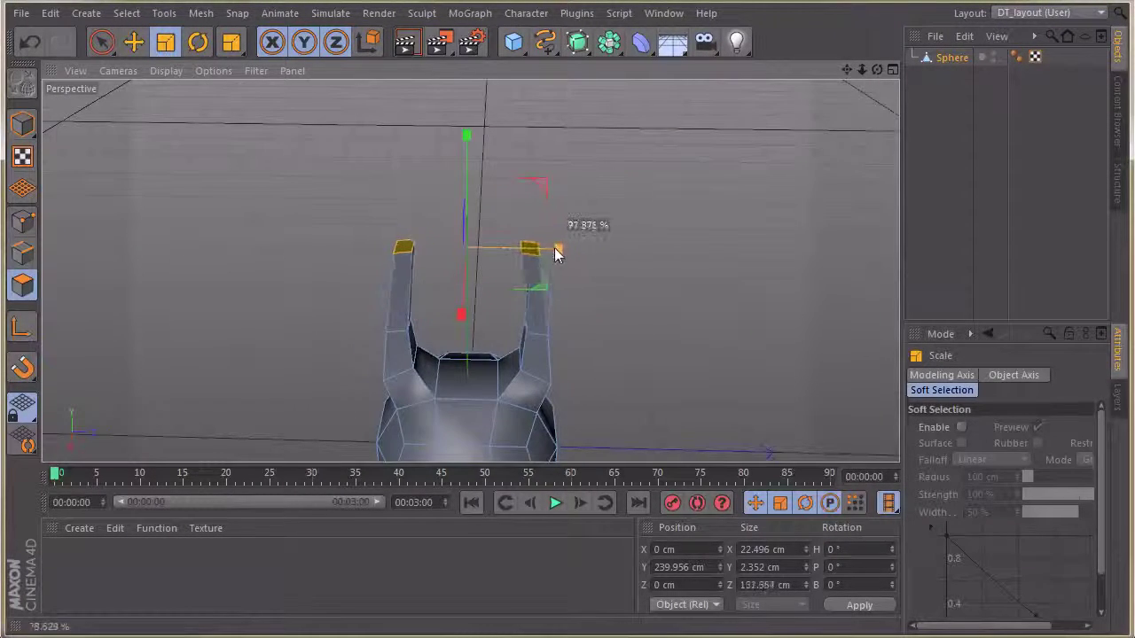
pyautogui.keyDown('alt'); pyautogui.moveTo(584, 224); pyautogui.dragTo(461, 266); pyautogui.keyUp('alt')
pyautogui.moveTo(413, 310); pyautogui.dragTo(470, 299)
pyautogui.keyDown('alt'); pyautogui.moveTo(562, 257); pyautogui.dragTo(655, 236); pyautogui.keyUp('alt')
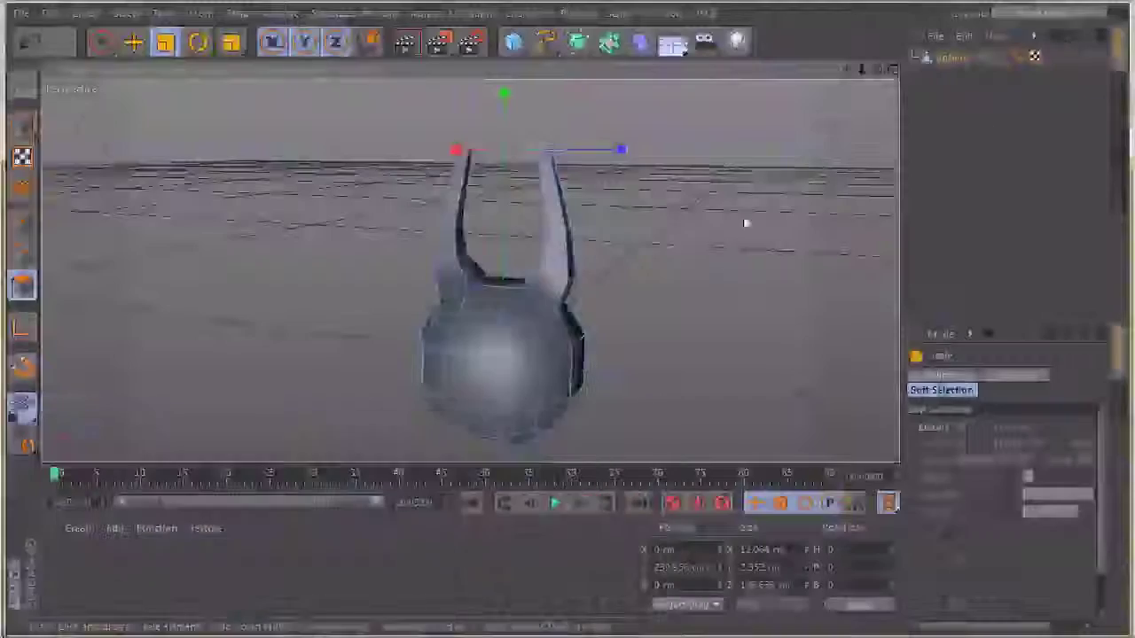
pyautogui.keyDown('alt'); pyautogui.moveTo(744, 222); pyautogui.dragTo(547, 212); pyautogui.keyUp('alt')
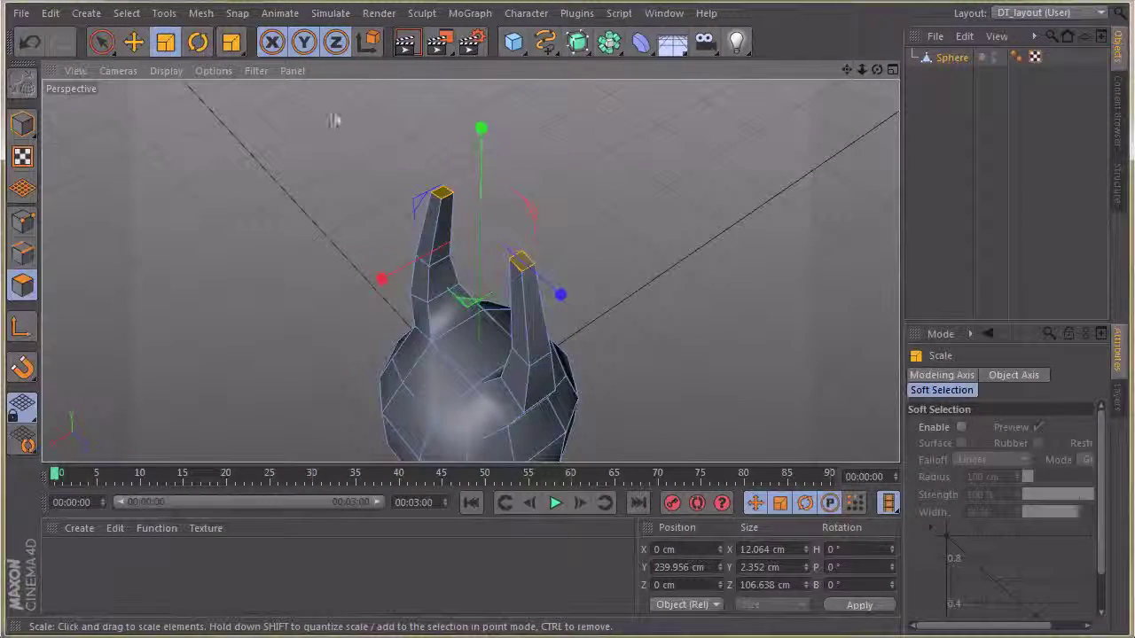
# - Select the inner edges of both horn tips and spread them apart along Z to about 85 cm
pyautogui.click(31, 254)
pyautogui.keyDown('alt'); pyautogui.moveTo(503, 254); pyautogui.dragTo(553, 191); pyautogui.keyUp('alt')
pyautogui.click(102, 41)
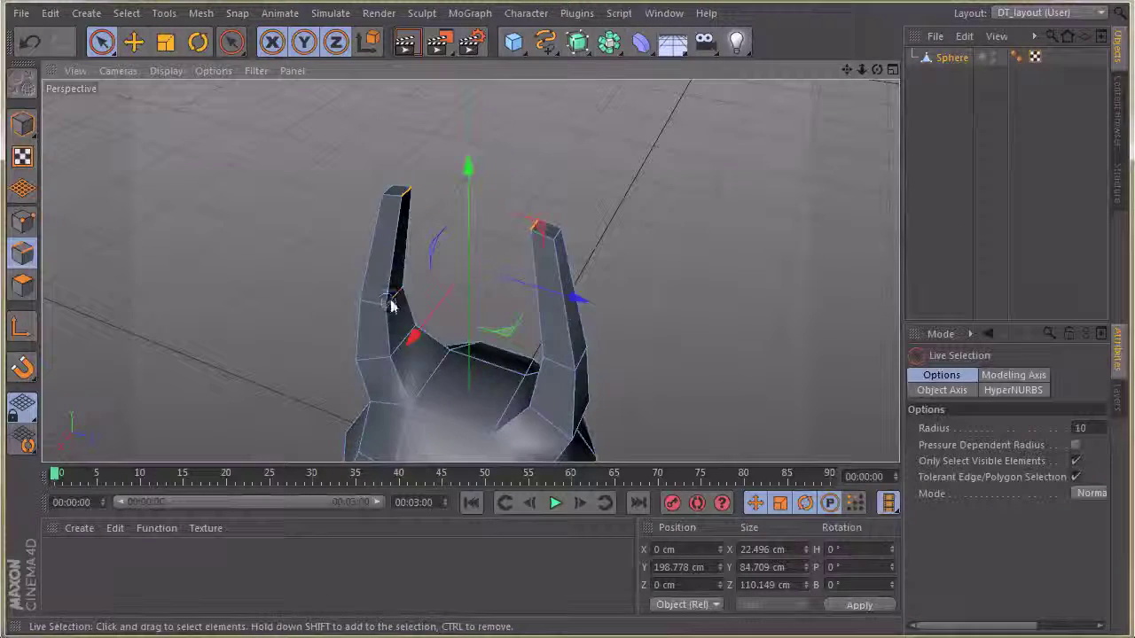
pyautogui.keyDown('alt'); pyautogui.moveTo(506, 274); pyautogui.dragTo(585, 190); pyautogui.keyUp('alt')
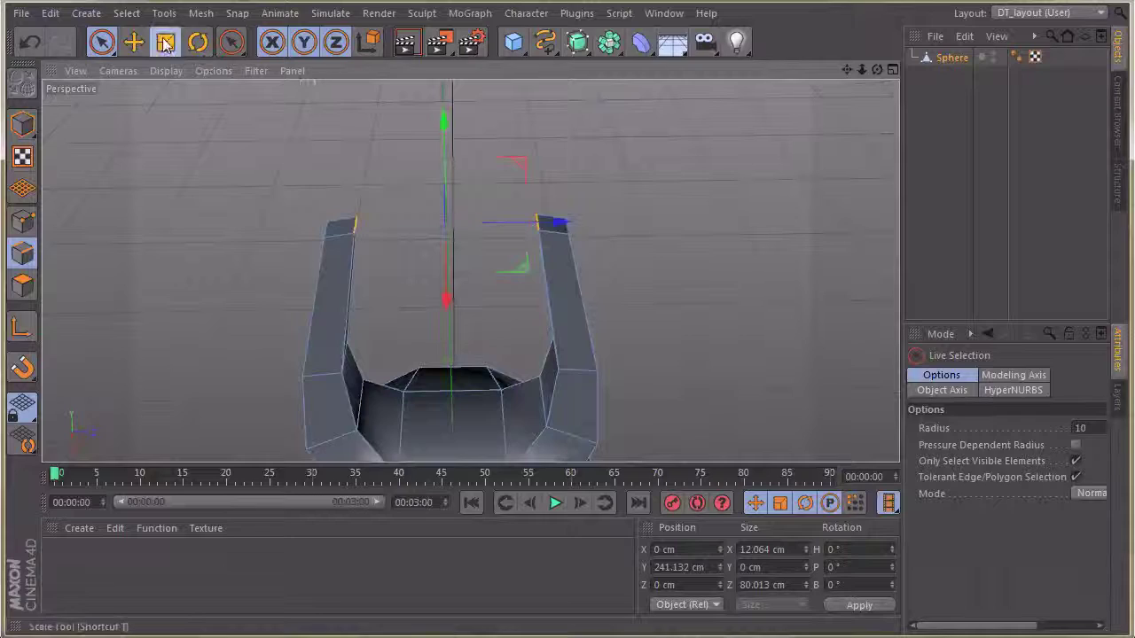
pyautogui.press('t')
pyautogui.moveTo(560, 224); pyautogui.dragTo(542, 190)
# - Lower the inner horn-tip edges to about 237.6 cm in Y, and raise both horn-tip polygons to about 306 cm in Y
pyautogui.click(134, 43)
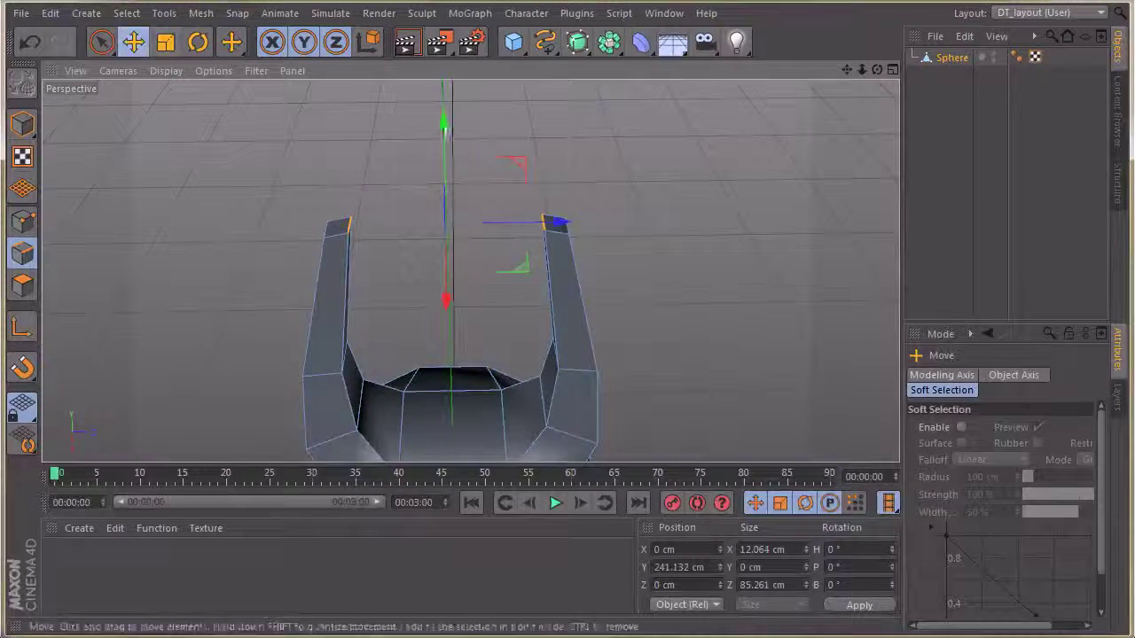
pyautogui.moveTo(445, 121); pyautogui.dragTo(445, 128)
pyautogui.moveTo(616, 212)
pyautogui.keyDown('alt'); pyautogui.mouseDown()
pyautogui.moveTo(571, 266)
pyautogui.moveTo(610, 289)
pyautogui.moveTo(607, 197)
pyautogui.moveTo(559, 195)
pyautogui.moveTo(666, 232)
pyautogui.moveTo(614, 263)
pyautogui.moveTo(490, 303)
pyautogui.moveTo(449, 236)
pyautogui.moveTo(603, 266)
pyautogui.moveTo(567, 247)
pyautogui.moveTo(306, 274)
pyautogui.moveTo(463, 248)
pyautogui.moveTo(453, 229)
pyautogui.moveTo(487, 223)
pyautogui.moveTo(501, 274)
pyautogui.moveTo(471, 248)
pyautogui.moveTo(533, 180)
pyautogui.mouseUp(); pyautogui.keyUp('alt')
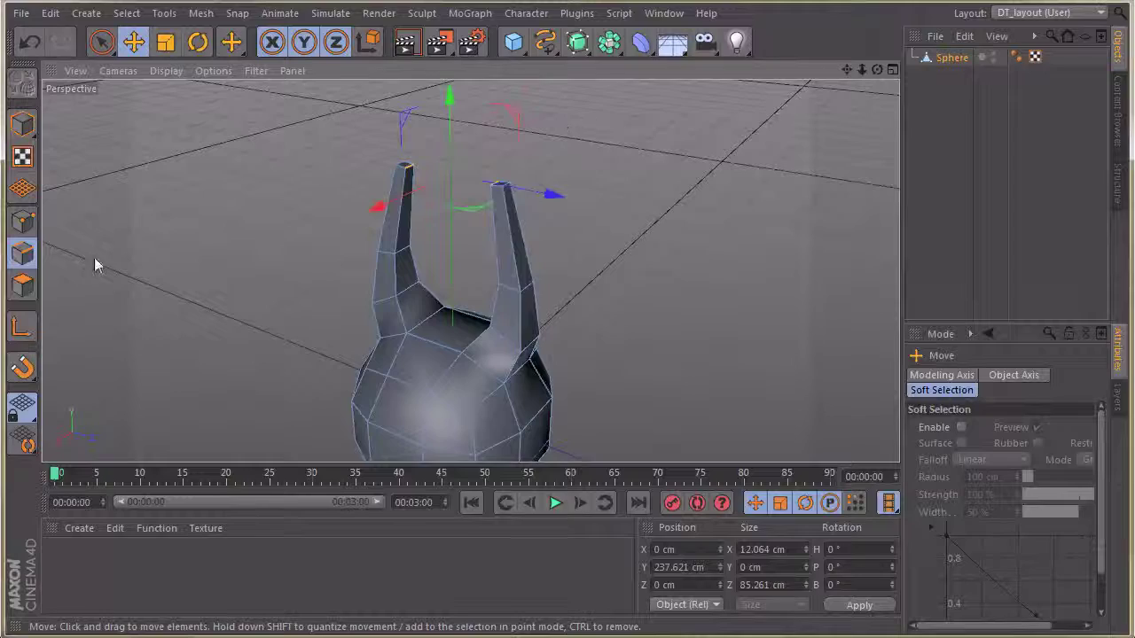
pyautogui.click(24, 285)
pyautogui.keyDown('alt'); pyautogui.moveTo(471, 269); pyautogui.dragTo(570, 53); pyautogui.keyUp('alt')
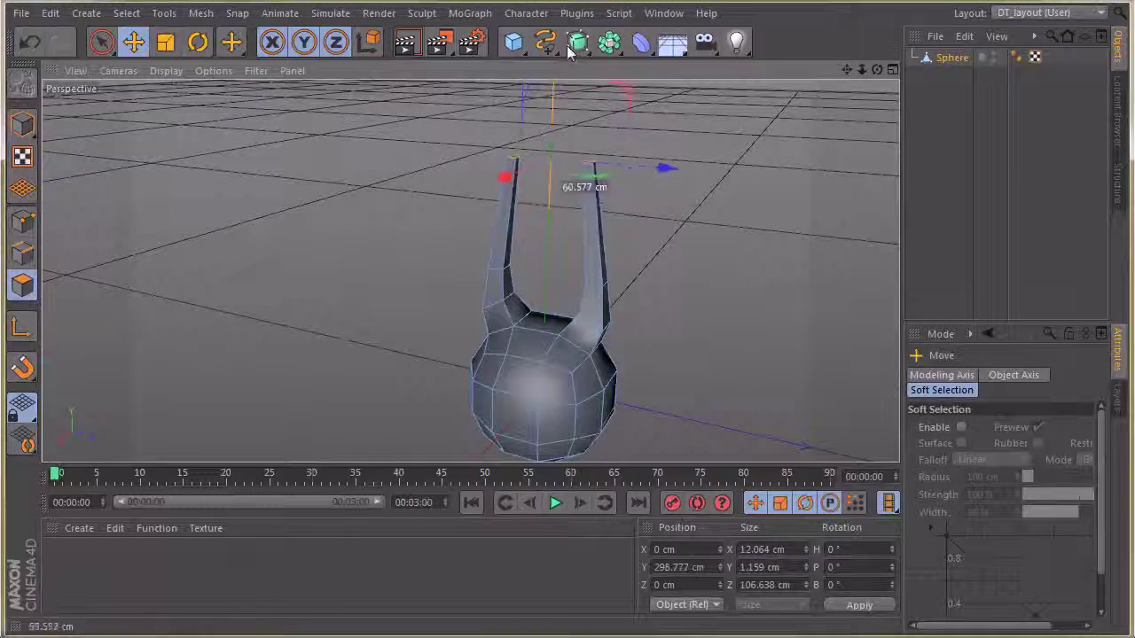
# - Select the upper ring of points around both horns, including hidden ones, and raise it to about 199 cm in Y
pyautogui.click(22, 220)
pyautogui.keyDown('alt'); pyautogui.moveTo(695, 190); pyautogui.dragTo(608, 202); pyautogui.keyUp('alt')
pyautogui.moveTo(104, 46); pyautogui.dragTo(223, 97)
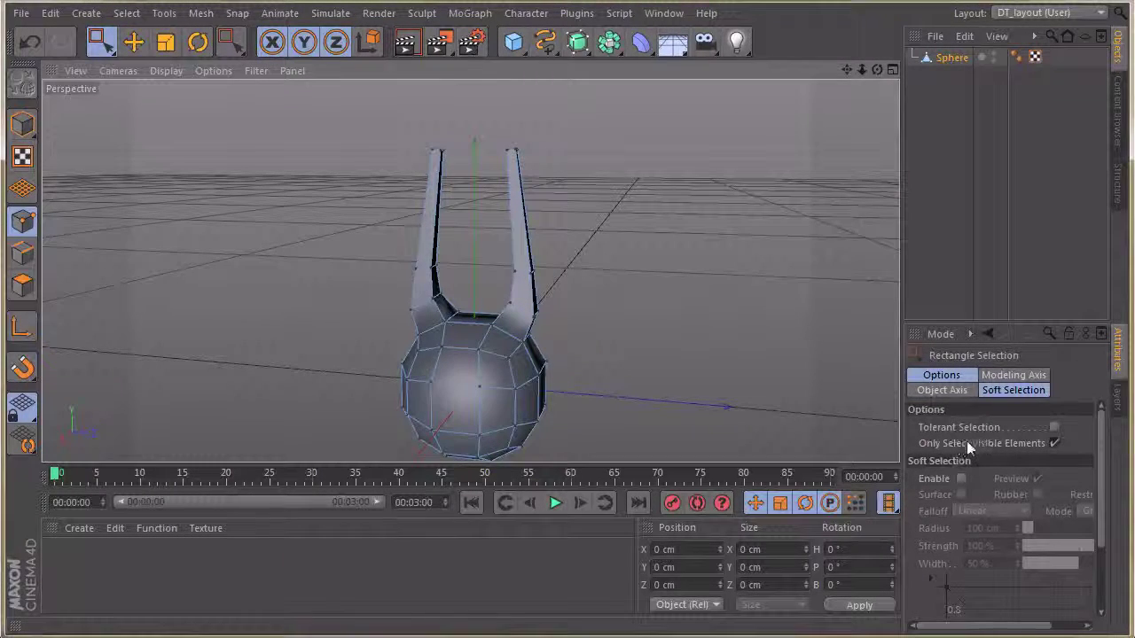
pyautogui.click(1052, 442)
pyautogui.keyDown('alt'); pyautogui.moveTo(669, 280); pyautogui.dragTo(491, 279); pyautogui.keyUp('alt')
pyautogui.keyDown('alt'); pyautogui.moveTo(644, 227); pyautogui.dragTo(576, 241); pyautogui.keyUp('alt')
pyautogui.keyDown('shift'); pyautogui.moveTo(463, 229); pyautogui.dragTo(378, 266); pyautogui.keyUp('shift')
pyautogui.moveTo(476, 145); pyautogui.dragTo(483, 115)
# - Select the lower ring of points around both horns just above their bases and move it upward
pyautogui.keyDown('alt'); pyautogui.moveTo(609, 205); pyautogui.dragTo(603, 291); pyautogui.keyUp('alt')
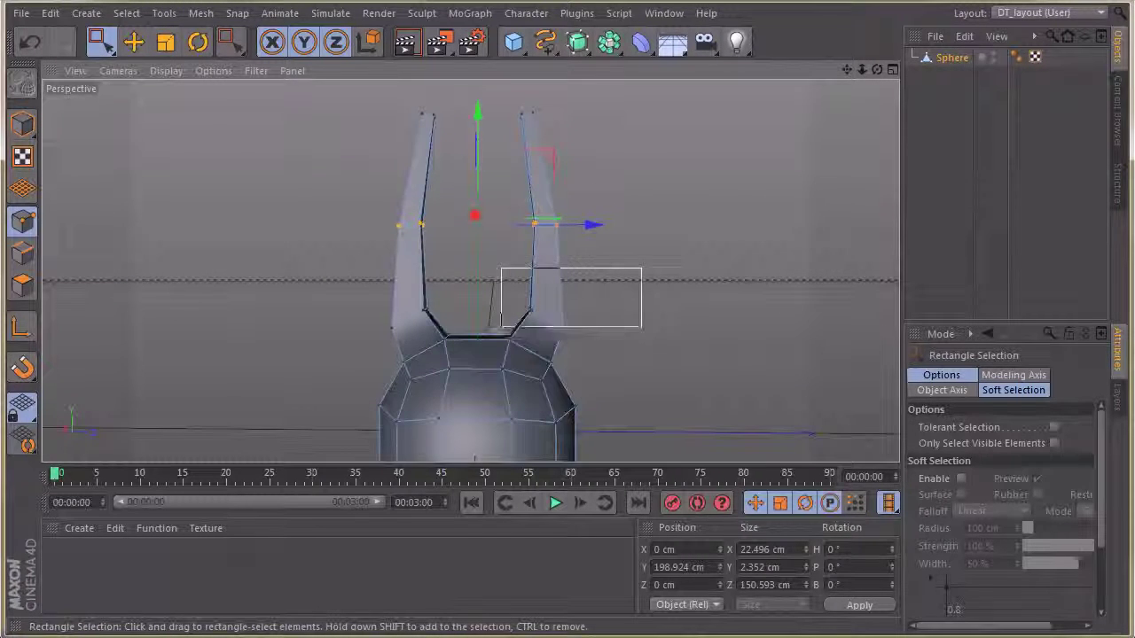
pyautogui.moveTo(521, 332); pyautogui.dragTo(521, 334)
pyautogui.keyDown('shift'); pyautogui.moveTo(372, 262); pyautogui.dragTo(371, 261); pyautogui.keyUp('shift')
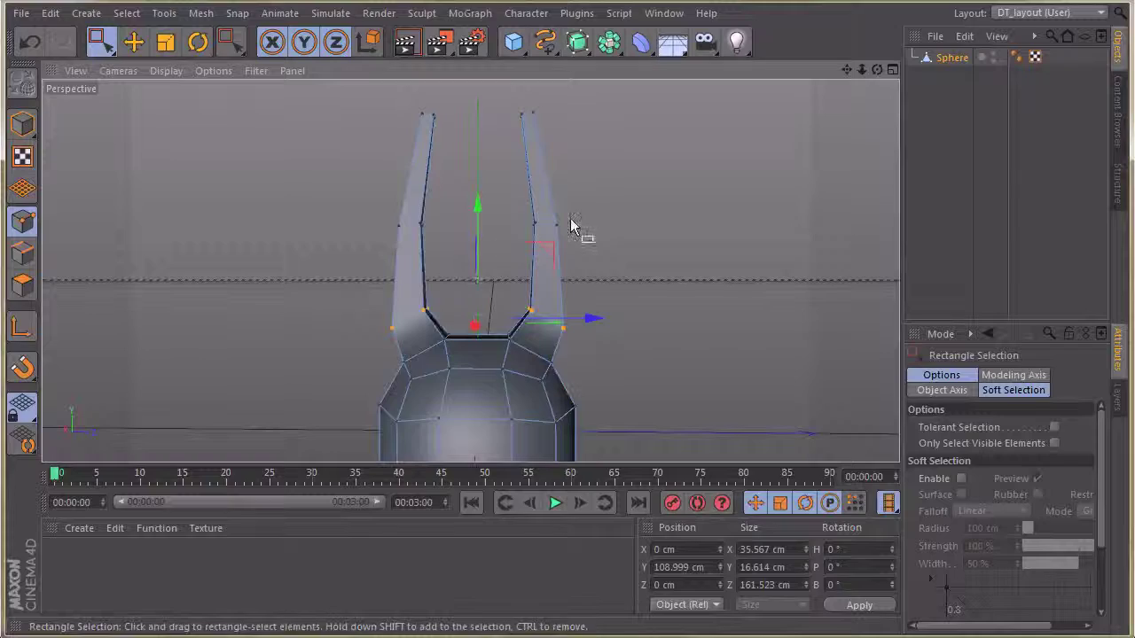
pyautogui.keyDown('alt'); pyautogui.moveTo(671, 220); pyautogui.dragTo(589, 210); pyautogui.keyUp('alt')
pyautogui.moveTo(478, 205); pyautogui.dragTo(495, 169)
# - Select the outer points of the lower ring on both horns and raise them to about 139 cm in Y
pyautogui.keyDown('alt'); pyautogui.moveTo(562, 209); pyautogui.dragTo(586, 178); pyautogui.keyUp('alt')
pyautogui.moveTo(647, 250); pyautogui.dragTo(555, 311)
pyautogui.keyDown('shift'); pyautogui.moveTo(372, 293); pyautogui.dragTo(472, 291); pyautogui.keyUp('shift')
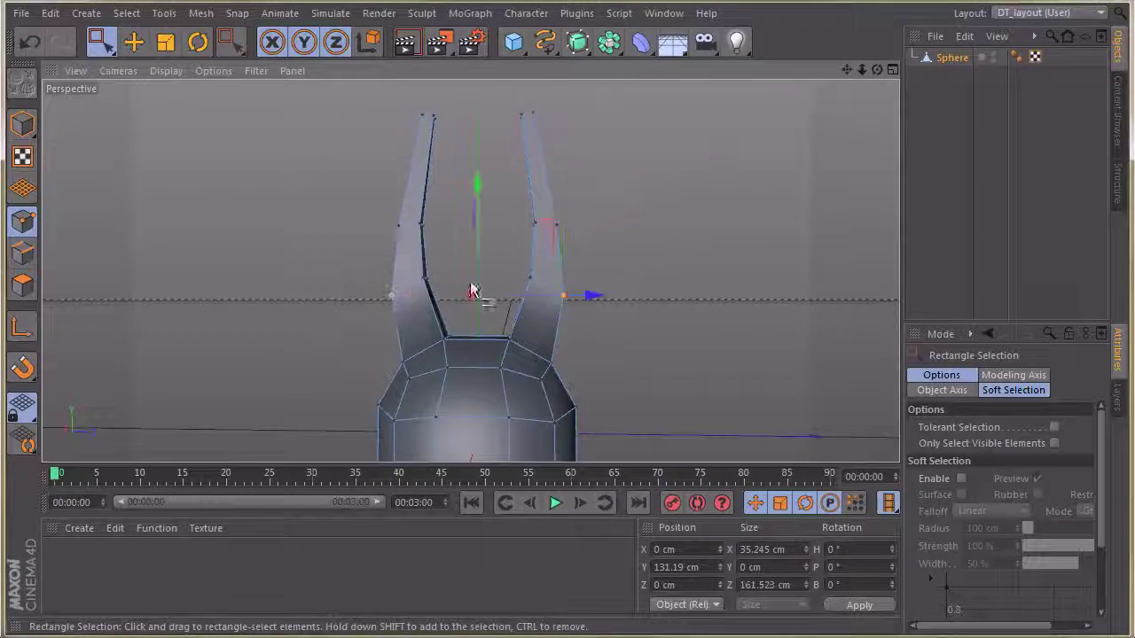
pyautogui.moveTo(478, 180); pyautogui.dragTo(489, 334)
# - Select the two inner base edges between the horns and scale them closer together along Z to about 38 cm
pyautogui.keyDown('alt'); pyautogui.moveTo(507, 331); pyautogui.dragTo(608, 320, button='right'); pyautogui.keyUp('alt')
pyautogui.moveTo(608, 320)
pyautogui.keyDown('alt'); pyautogui.mouseDown()
pyautogui.moveTo(562, 342)
pyautogui.moveTo(671, 381)
pyautogui.moveTo(520, 339)
pyautogui.moveTo(494, 381)
pyautogui.moveTo(602, 393)
pyautogui.moveTo(564, 392)
pyautogui.mouseUp(); pyautogui.keyUp('alt')
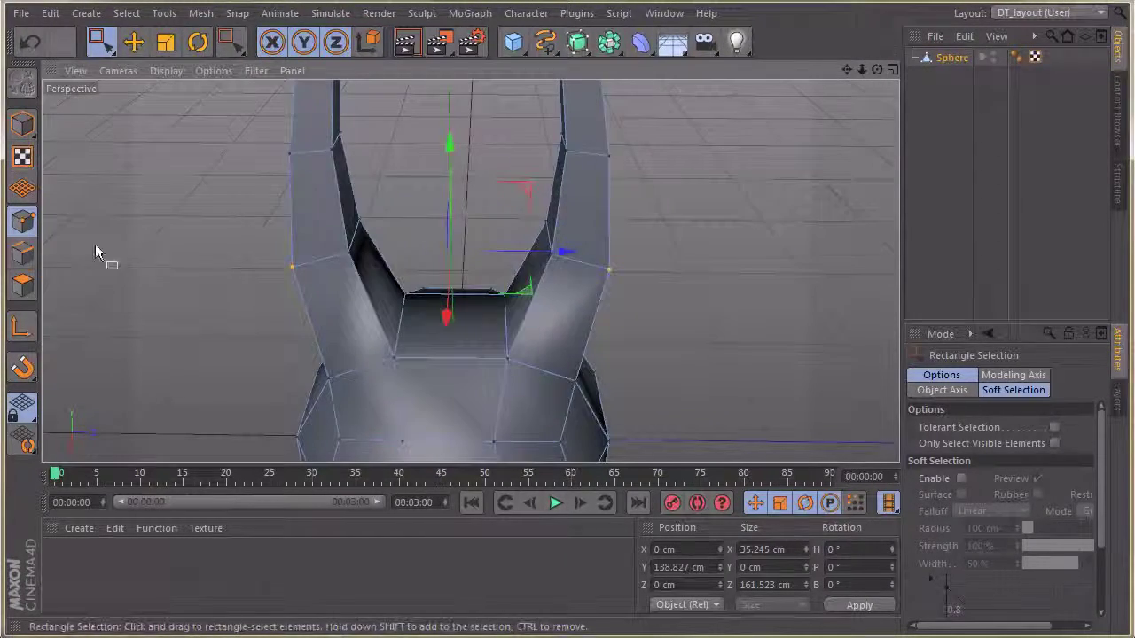
pyautogui.click(22, 253)
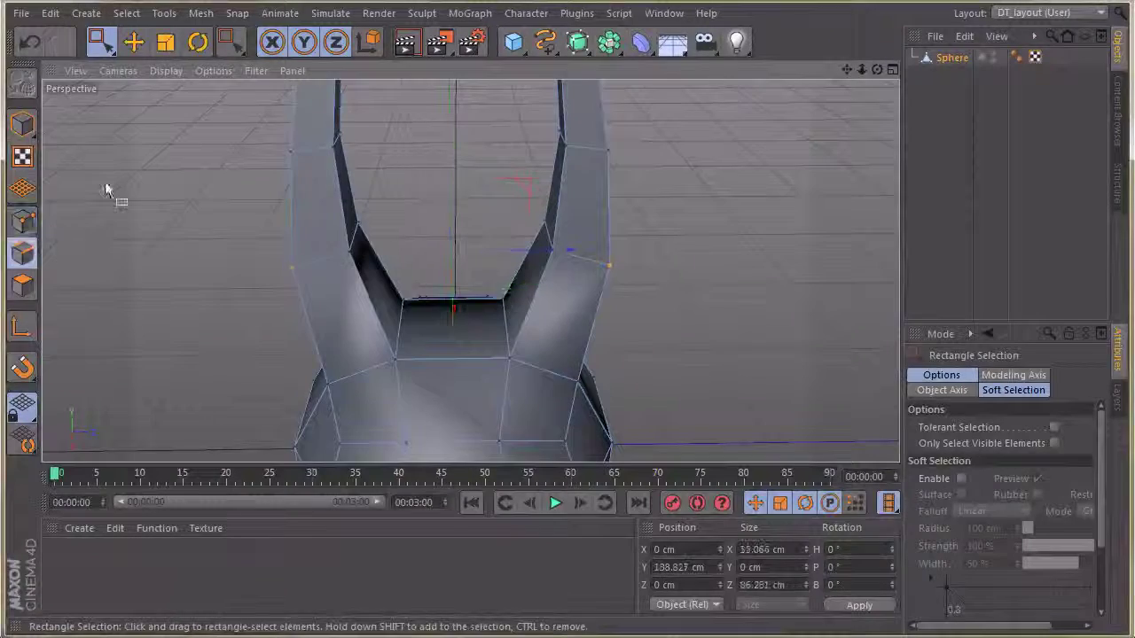
pyautogui.moveTo(100, 41); pyautogui.dragTo(169, 65)
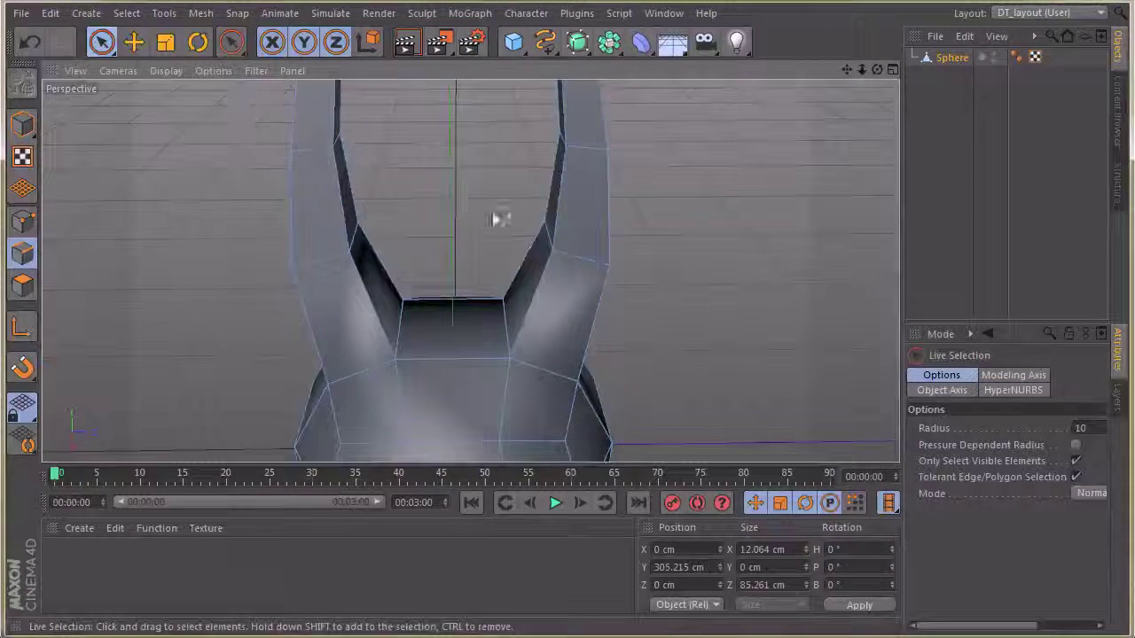
pyautogui.keyDown('alt'); pyautogui.moveTo(499, 218); pyautogui.dragTo(445, 305); pyautogui.keyUp('alt')
pyautogui.keyDown('alt'); pyautogui.moveTo(467, 248); pyautogui.dragTo(682, 257); pyautogui.keyUp('alt')
pyautogui.click(483, 278)
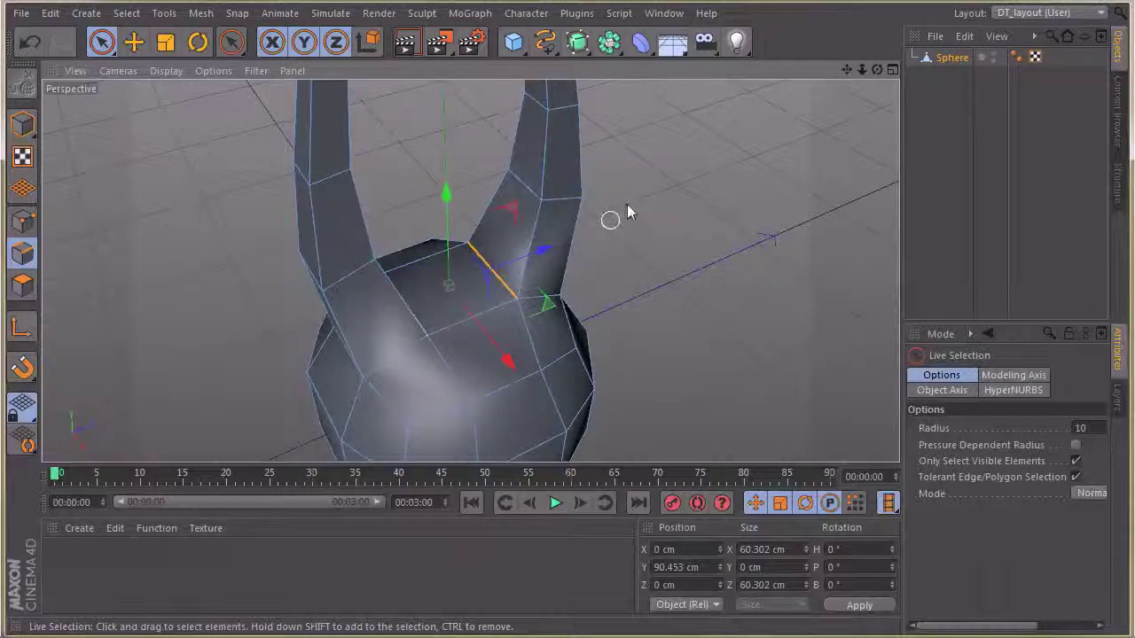
pyautogui.keyDown('alt'); pyautogui.moveTo(618, 238); pyautogui.dragTo(411, 154); pyautogui.keyUp('alt')
pyautogui.press('t')
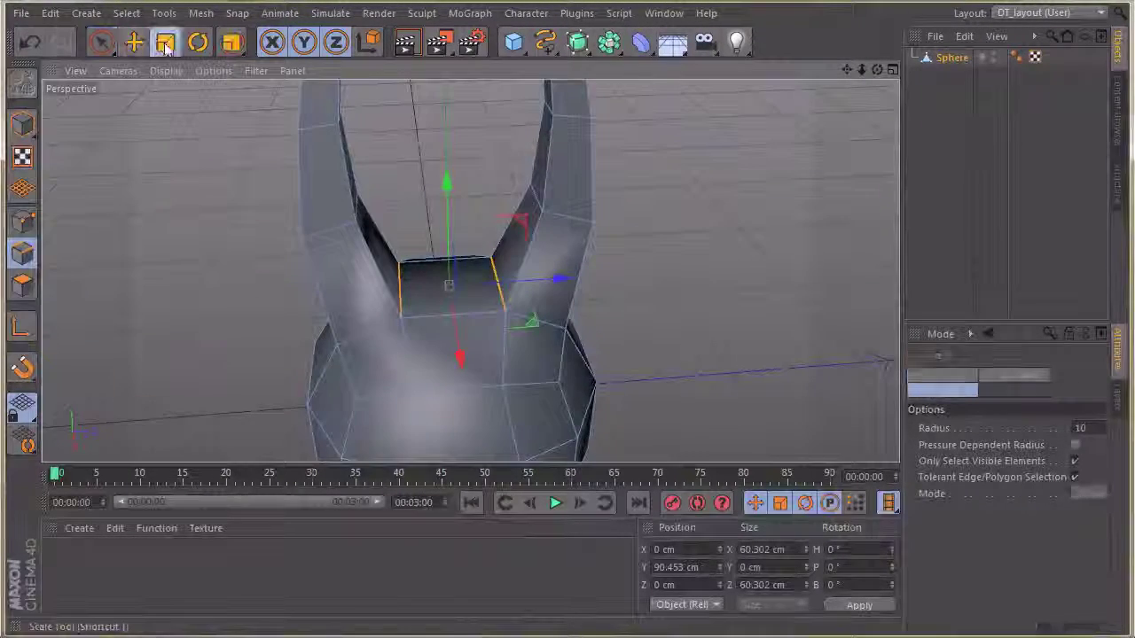
pyautogui.moveTo(585, 266); pyautogui.dragTo(522, 281)
# - Raise the two edges between the horn bases to about 95 cm in Y
pyautogui.keyDown('alt'); pyautogui.moveTo(580, 238); pyautogui.dragTo(412, 264); pyautogui.keyUp('alt')
pyautogui.click(134, 40)
pyautogui.keyDown('alt'); pyautogui.moveTo(585, 177); pyautogui.dragTo(620, 97); pyautogui.keyUp('alt')
pyautogui.moveTo(450, 169); pyautogui.dragTo(454, 169)
# - Select all polygons of the head and subdivide them once with HyperNURBS Subdivide on and a maximum angle of 180°
pyautogui.keyDown('alt'); pyautogui.moveTo(453, 169); pyautogui.dragTo(559, 299); pyautogui.keyUp('alt')
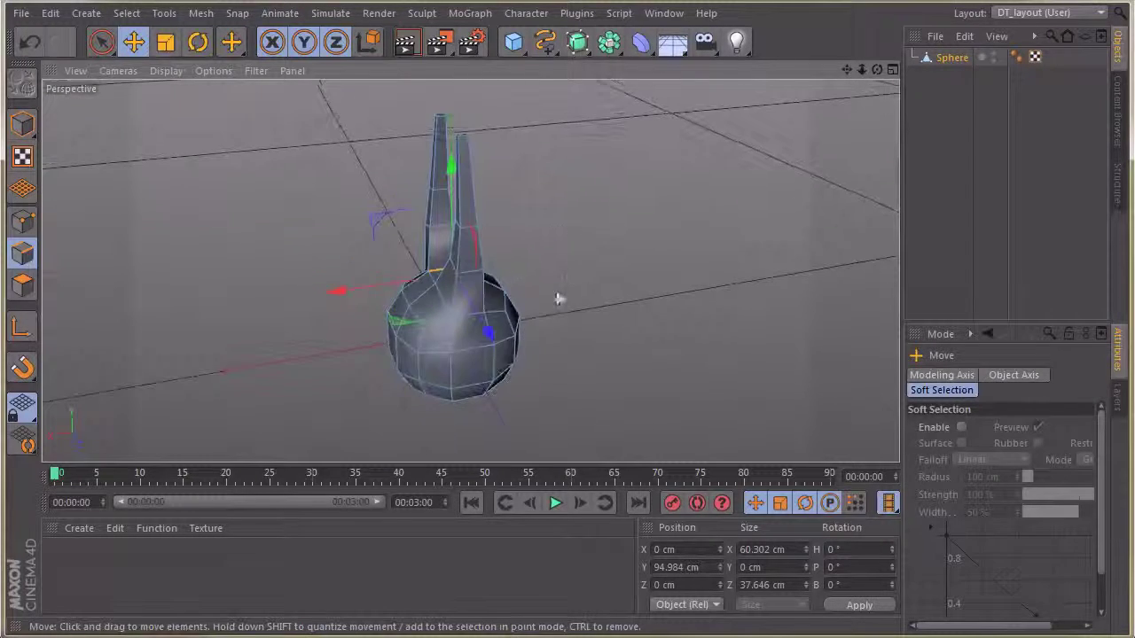
pyautogui.keyDown('alt'); pyautogui.moveTo(575, 202); pyautogui.dragTo(642, 163); pyautogui.keyUp('alt')
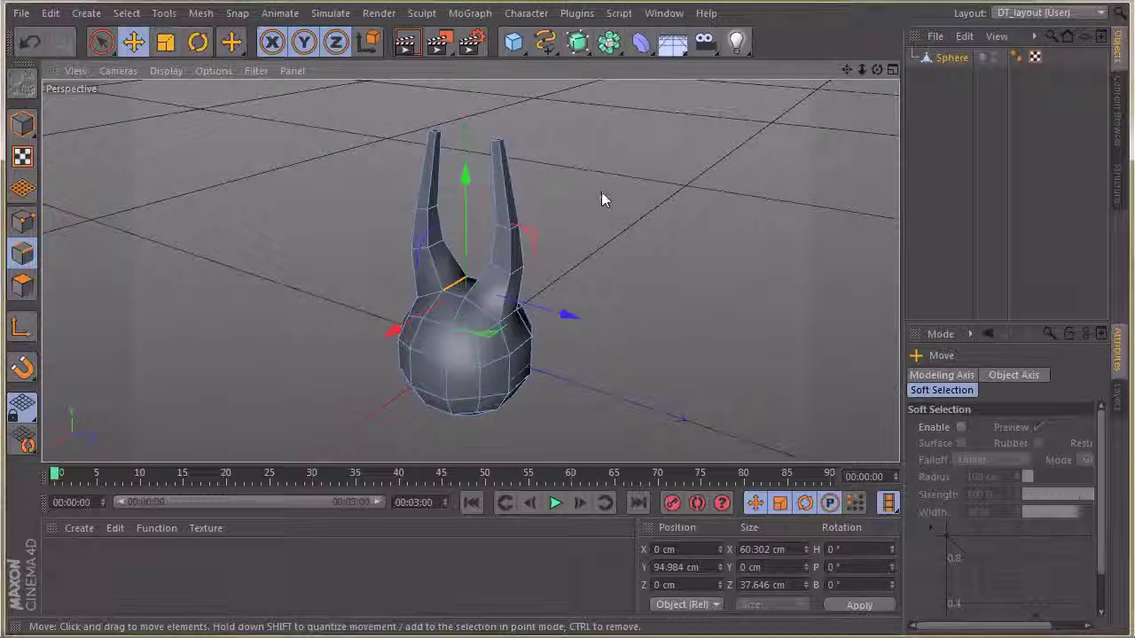
pyautogui.keyDown('alt'); pyautogui.moveTo(594, 203); pyautogui.dragTo(543, 207); pyautogui.keyUp('alt')
pyautogui.keyDown('alt'); pyautogui.moveTo(518, 152); pyautogui.dragTo(572, 90); pyautogui.keyUp('alt')
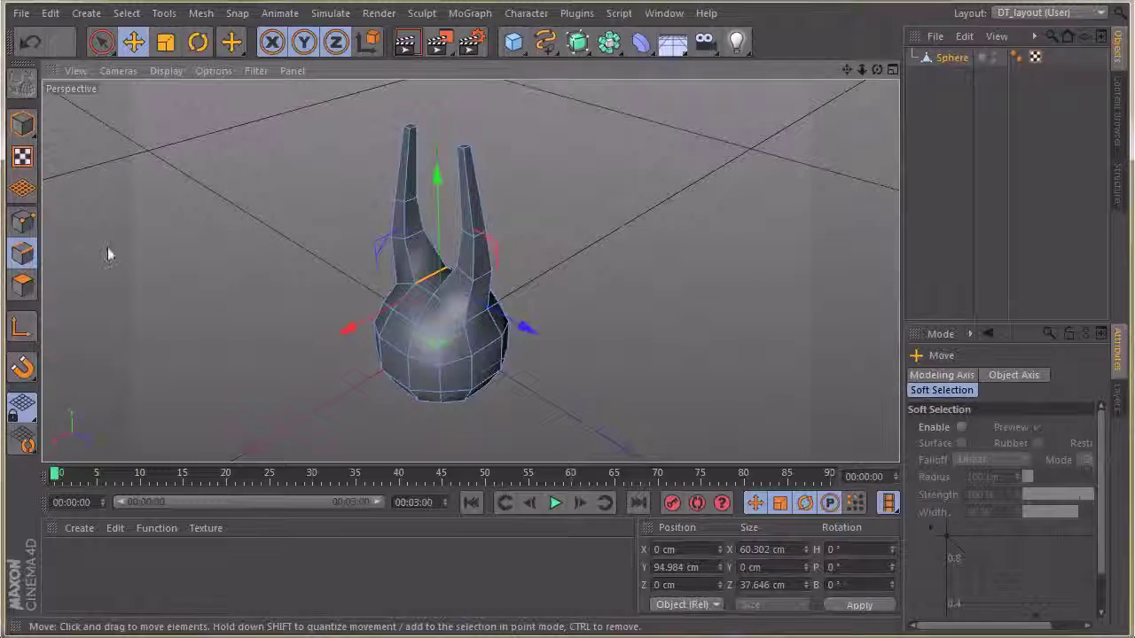
pyautogui.click(24, 286)
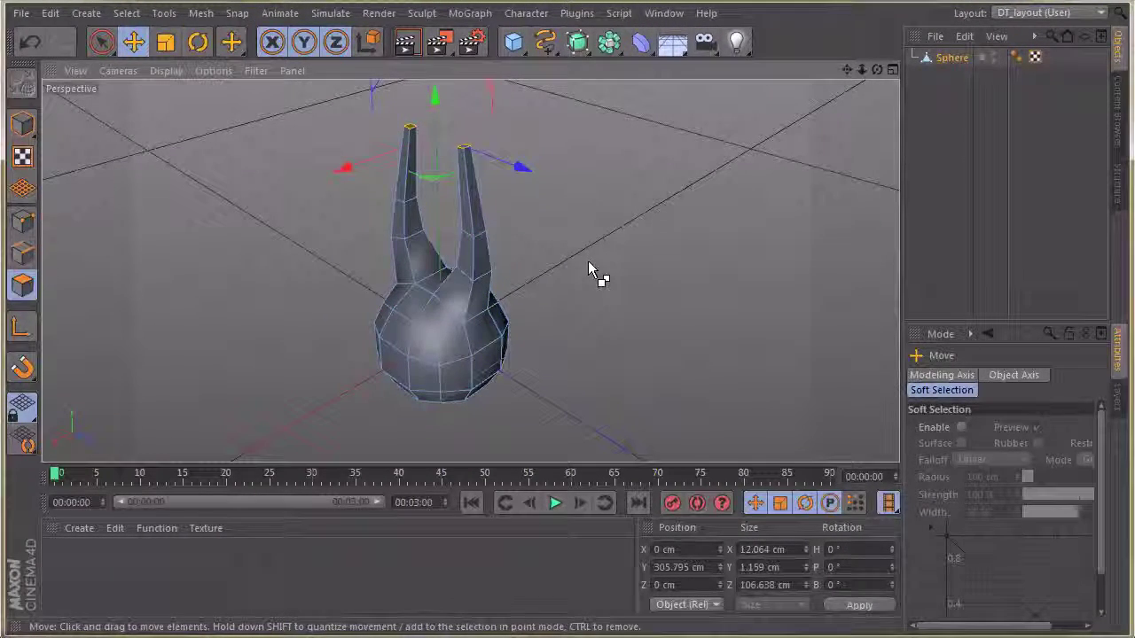
pyautogui.hotkey('ctrl', 'a')
pyautogui.keyDown('alt'); pyautogui.moveTo(596, 239); pyautogui.dragTo(557, 143); pyautogui.keyUp('alt')
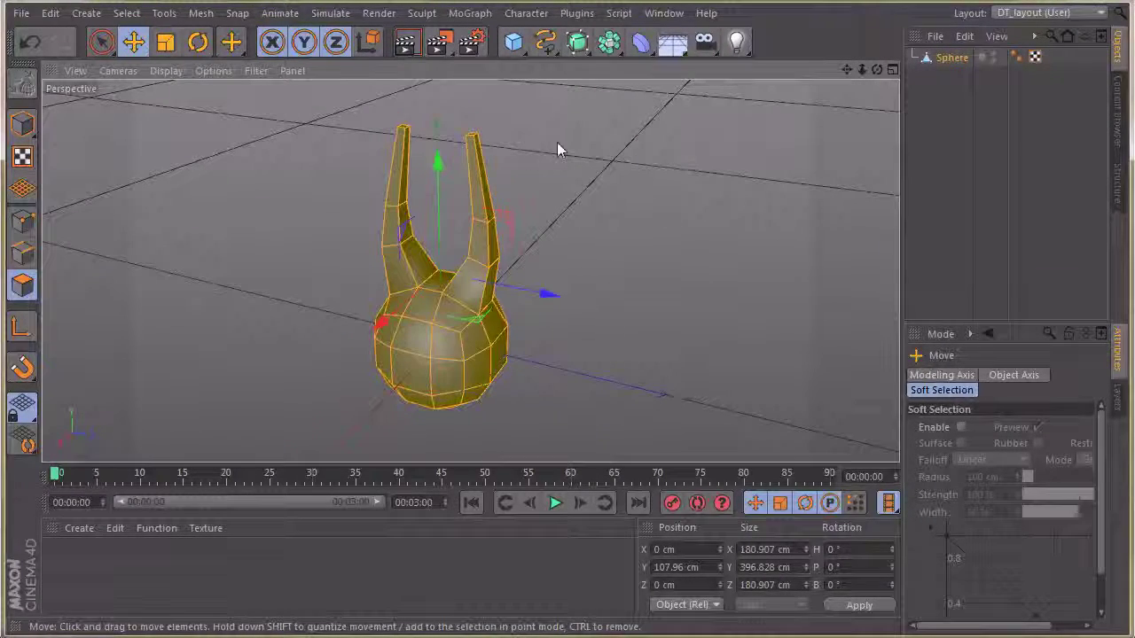
pyautogui.rightClick(539, 88)
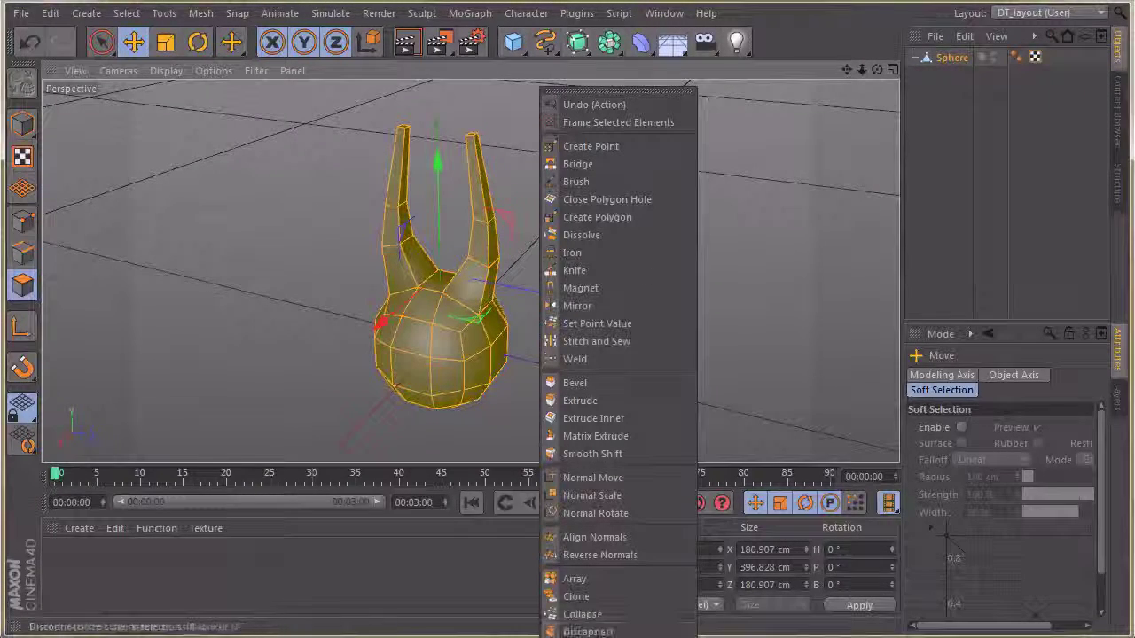
pyautogui.click(621, 636)
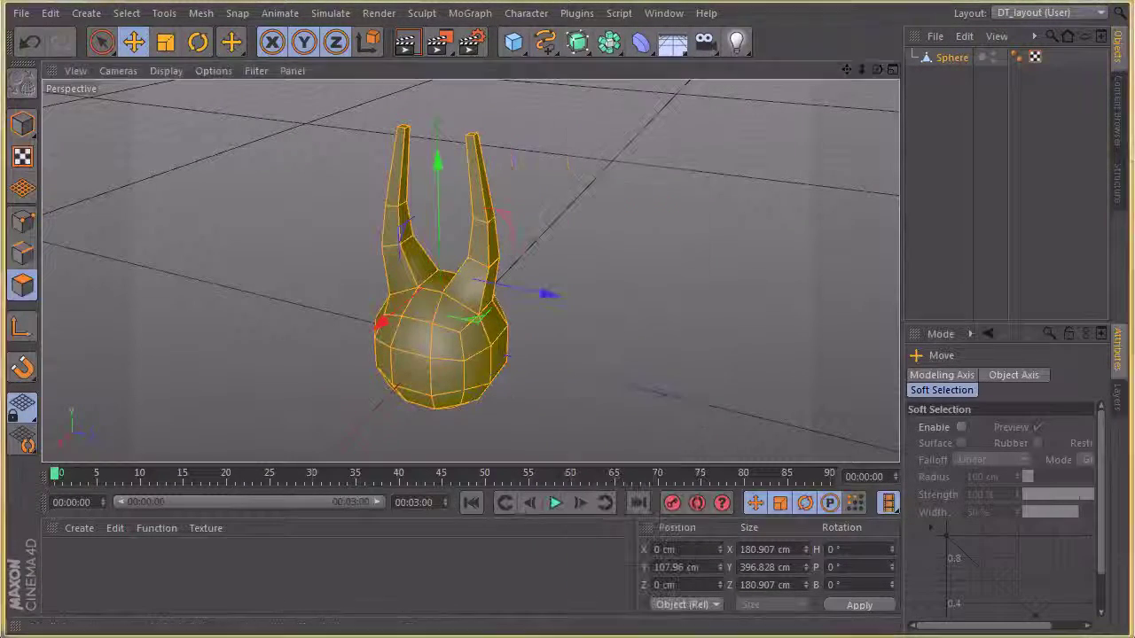
pyautogui.moveTo(666, 206); pyautogui.dragTo(691, 166)
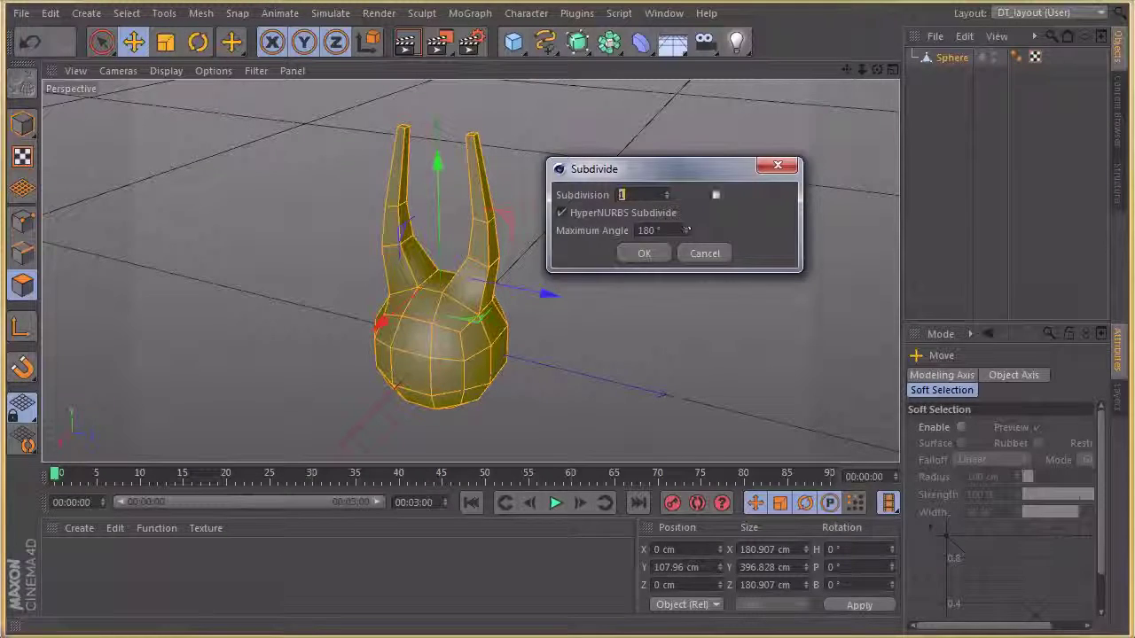
pyautogui.click(644, 254)
# - Select the apex points of both horns and lower them to about 296 cm in Y in the right view
pyautogui.keyDown('alt'); pyautogui.moveTo(714, 197); pyautogui.dragTo(468, 172); pyautogui.keyUp('alt')
pyautogui.keyDown('alt'); pyautogui.moveTo(479, 170); pyautogui.dragTo(635, 174, button='right'); pyautogui.keyUp('alt')
pyautogui.keyDown('alt'); pyautogui.moveTo(635, 175); pyautogui.dragTo(565, 153); pyautogui.keyUp('alt')
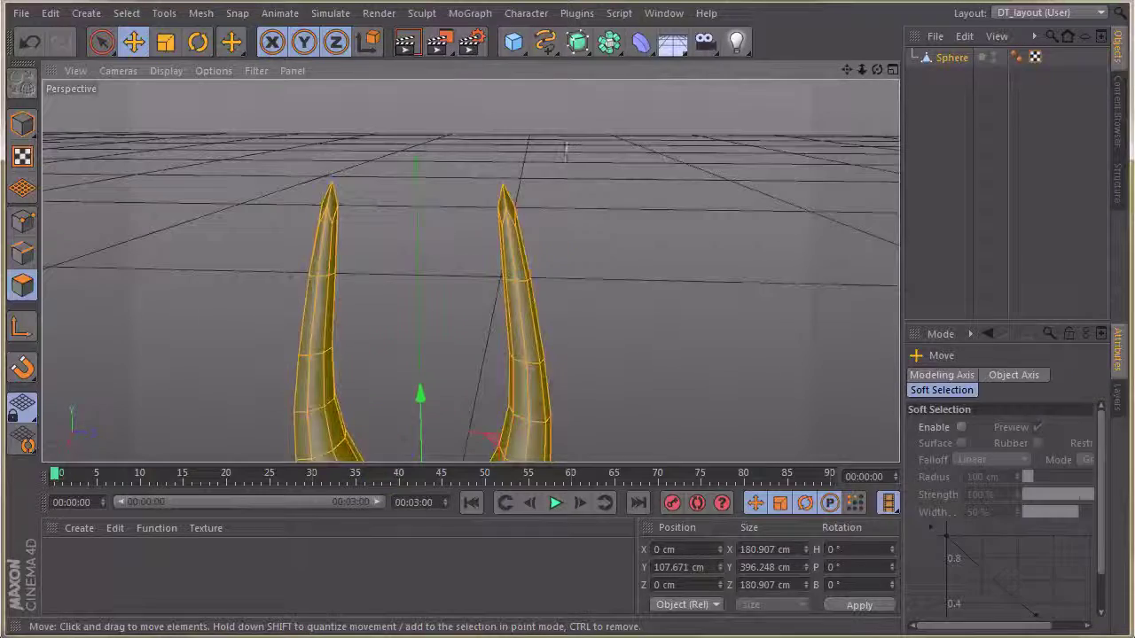
pyautogui.click(22, 224)
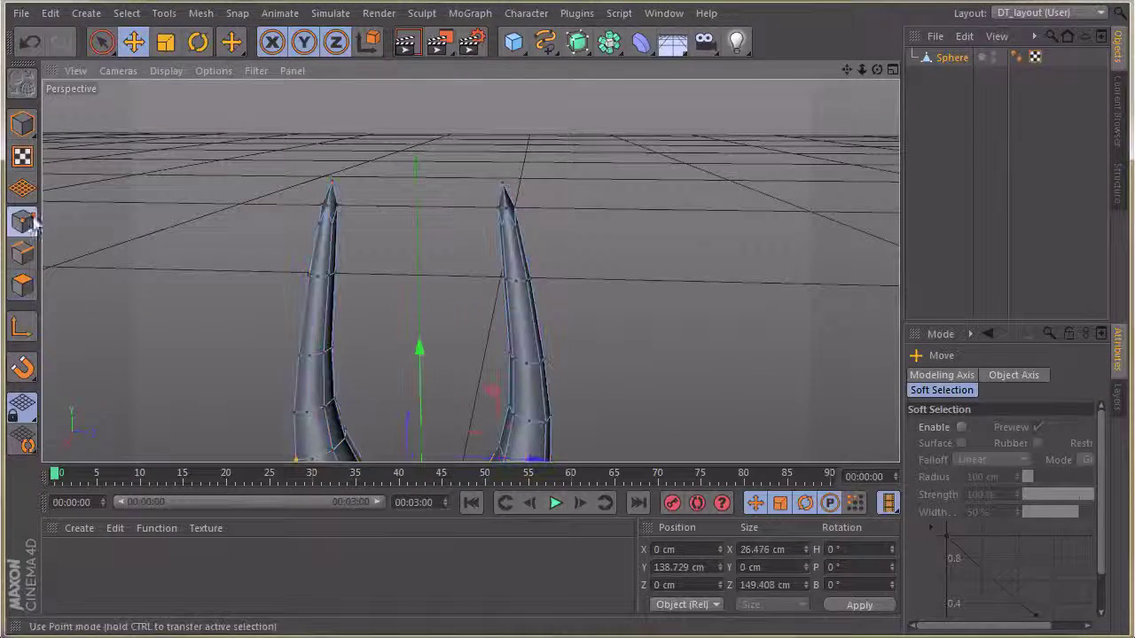
pyautogui.click(103, 46)
pyautogui.keyDown('alt'); pyautogui.moveTo(547, 173); pyautogui.dragTo(519, 160); pyautogui.keyUp('alt')
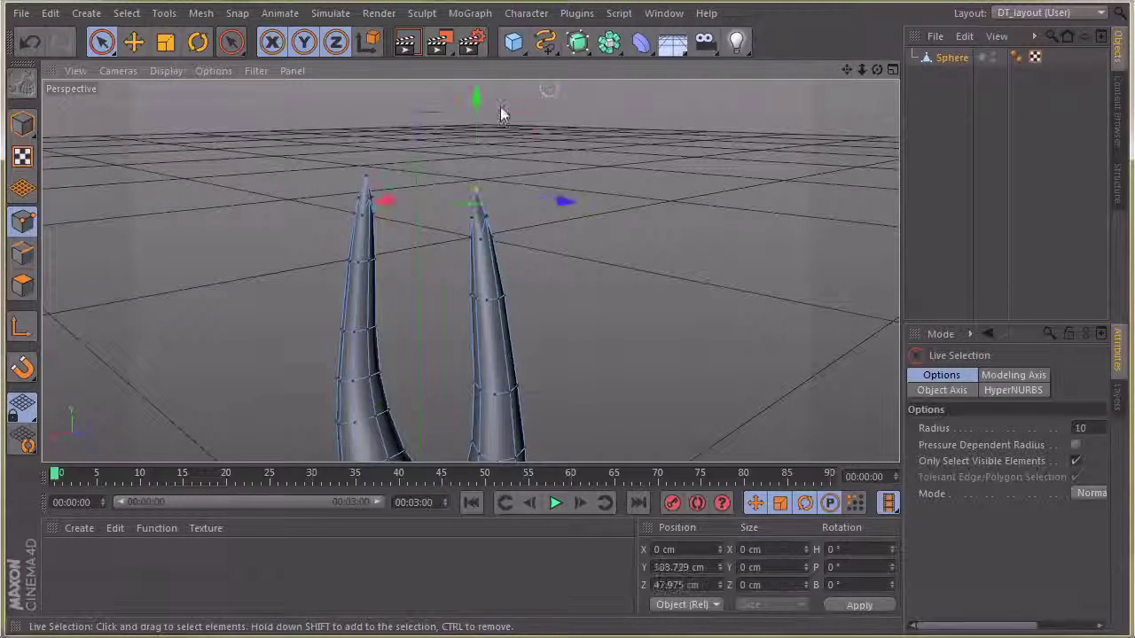
pyautogui.keyDown('alt'); pyautogui.moveTo(476, 139); pyautogui.dragTo(519, 133); pyautogui.keyUp('alt')
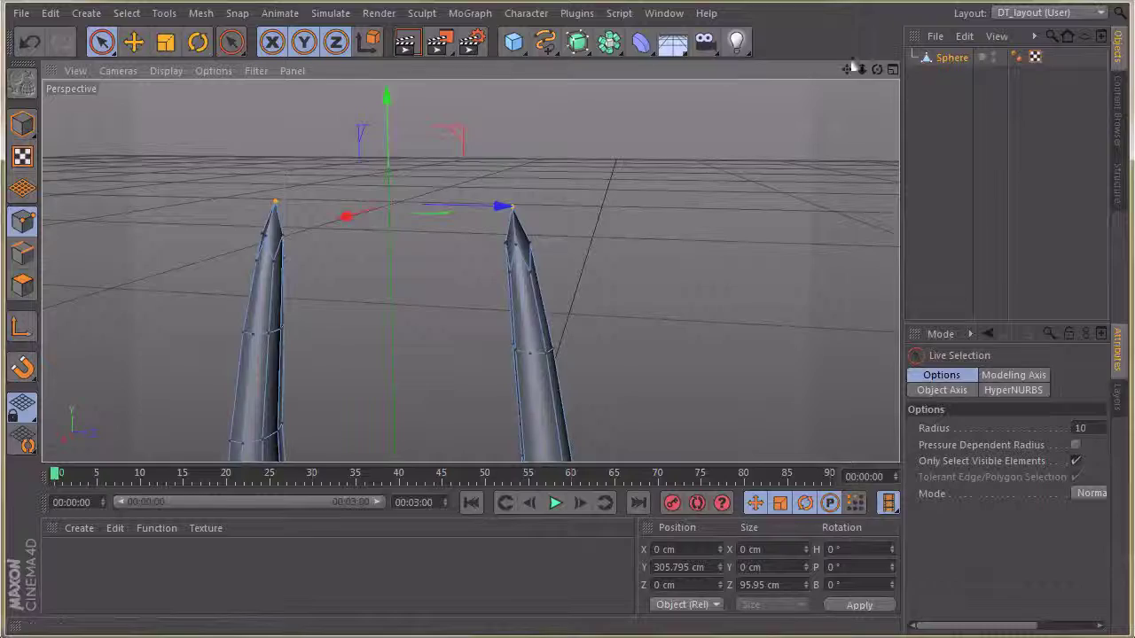
pyautogui.click(892, 69)
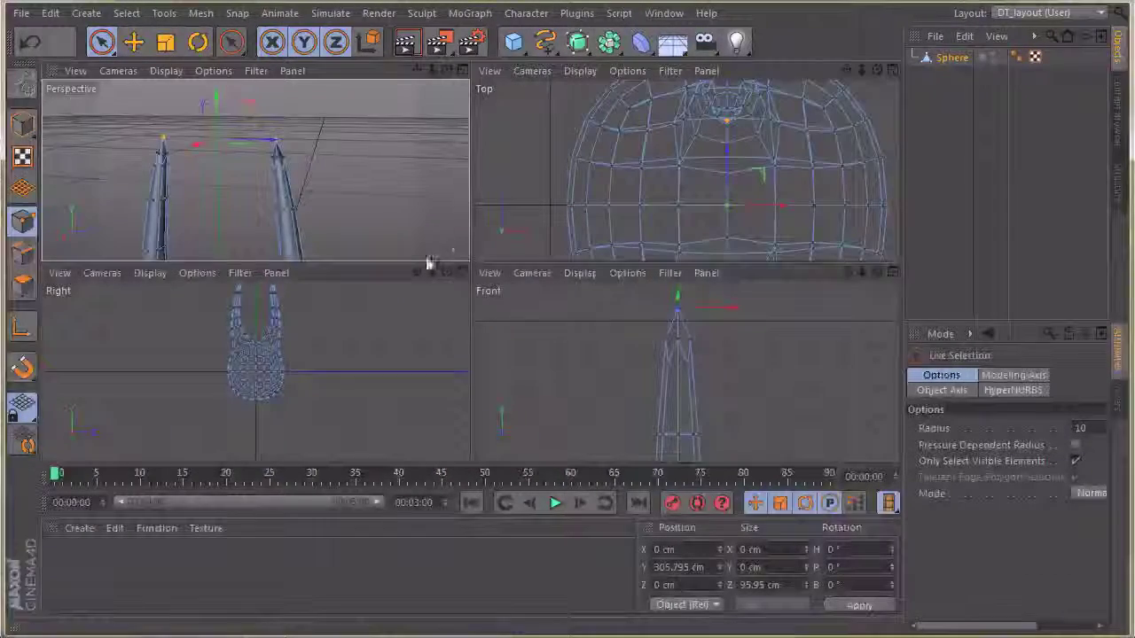
pyautogui.click(461, 274)
pyautogui.keyDown('alt'); pyautogui.moveTo(627, 203); pyautogui.dragTo(646, 293, button='middle'); pyautogui.keyUp('alt')
pyautogui.scroll(8, 477, 185)
pyautogui.keyDown('alt'); pyautogui.moveTo(738, 187); pyautogui.dragTo(763, 189, button='right'); pyautogui.keyUp('alt')
pyautogui.keyDown('alt'); pyautogui.moveTo(784, 251); pyautogui.dragTo(666, 96, button='middle'); pyautogui.keyUp('alt')
pyautogui.keyDown('alt'); pyautogui.moveTo(519, 159); pyautogui.dragTo(567, 153, button='right'); pyautogui.keyUp('alt')
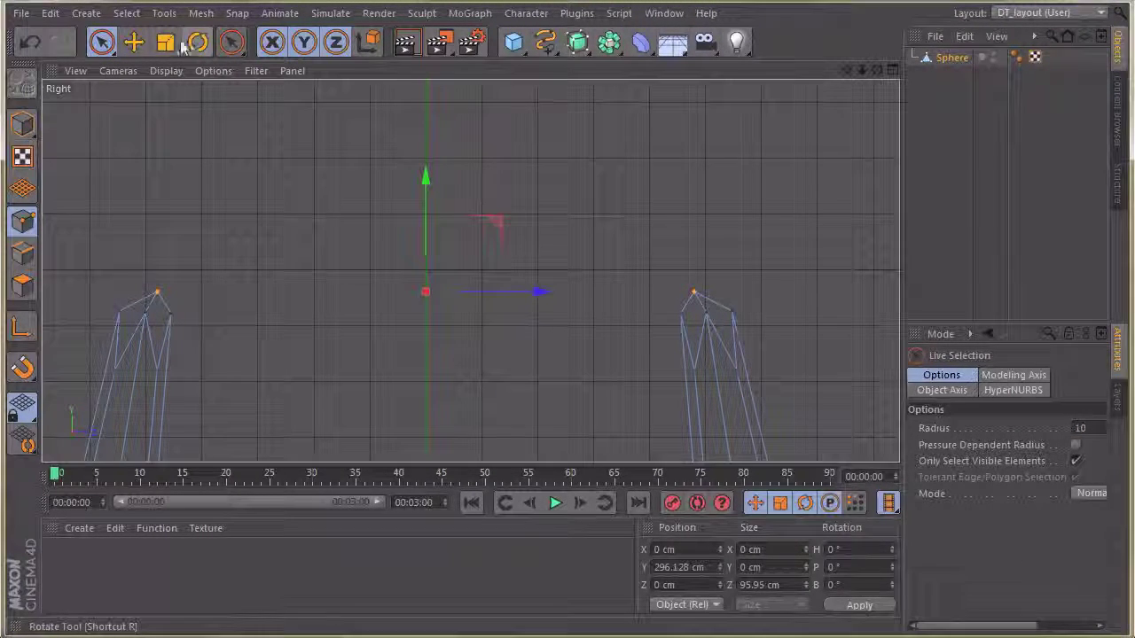
# - Scale the two horn apex points apart along Z to about 99 cm, and return to the perspective view
pyautogui.click(165, 44)
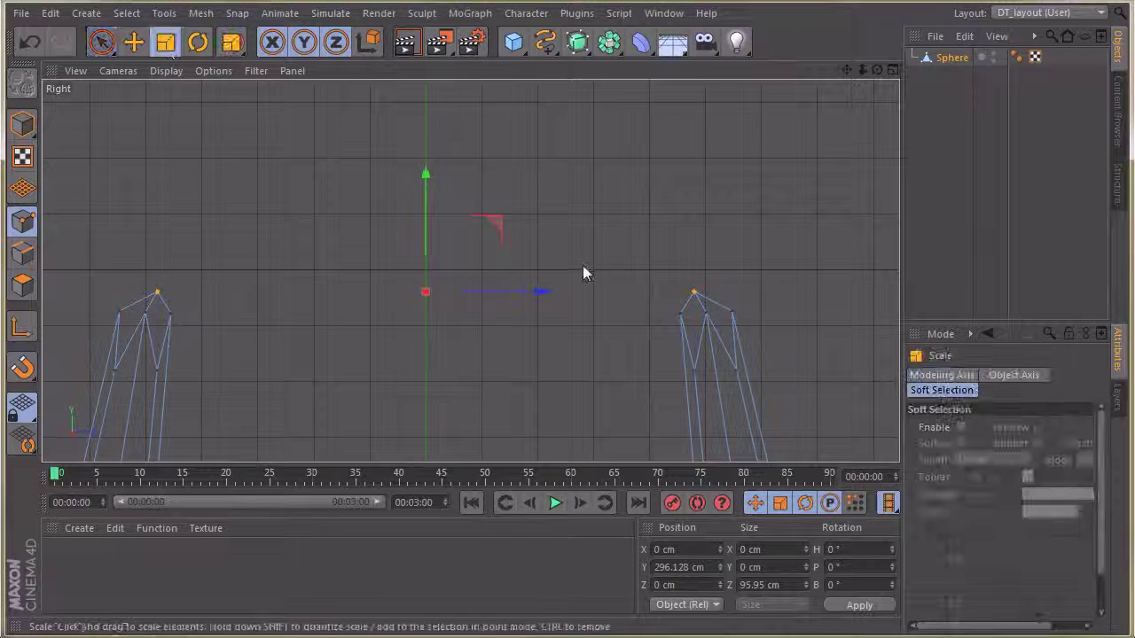
pyautogui.moveTo(544, 290); pyautogui.dragTo(545, 287)
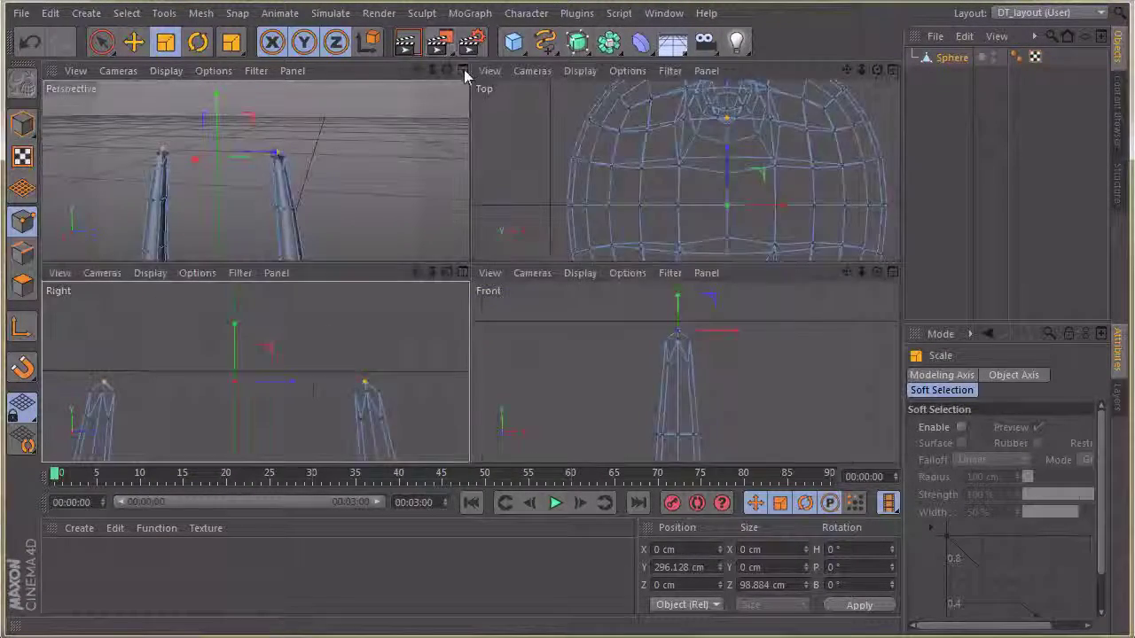
pyautogui.click(463, 70)
pyautogui.keyDown('alt'); pyautogui.moveTo(651, 232); pyautogui.dragTo(456, 248); pyautogui.keyUp('alt')
pyautogui.keyDown('alt'); pyautogui.moveTo(450, 248); pyautogui.dragTo(512, 249, button='right'); pyautogui.keyUp('alt')
pyautogui.keyDown('alt'); pyautogui.moveTo(514, 250); pyautogui.dragTo(719, 224); pyautogui.keyUp('alt')
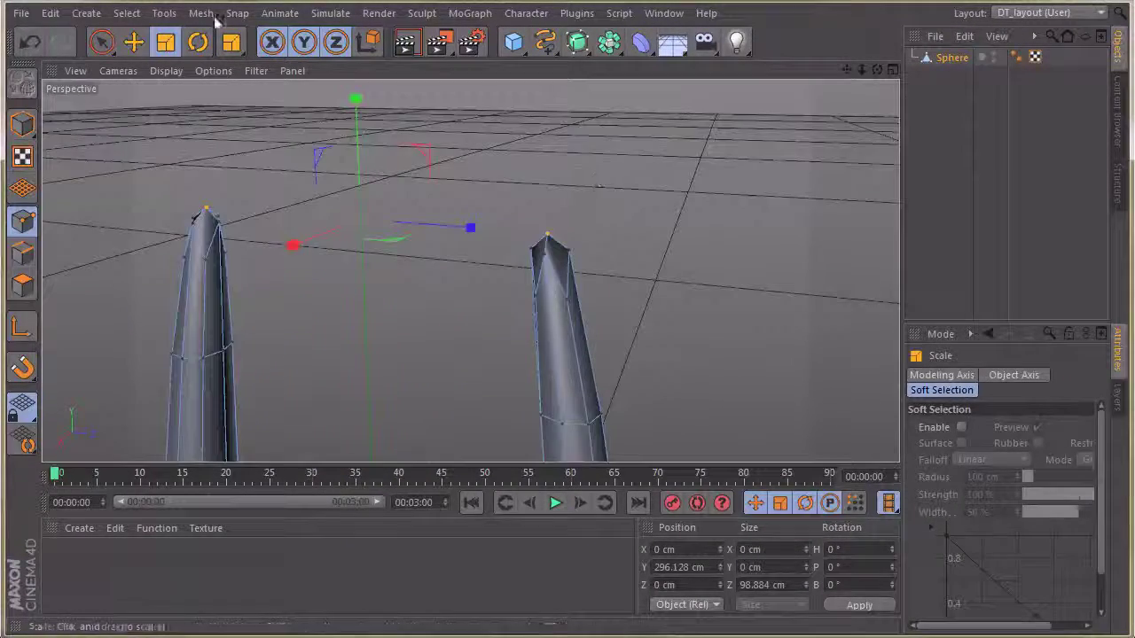
# - In the right view, select the points just below the apex of both horns, with Only Select Visible Elements off
pyautogui.click(133, 43)
pyautogui.keyDown('alt'); pyautogui.moveTo(556, 255); pyautogui.dragTo(502, 296); pyautogui.keyUp('alt')
pyautogui.keyDown('alt'); pyautogui.moveTo(441, 341); pyautogui.dragTo(616, 117); pyautogui.keyUp('alt')
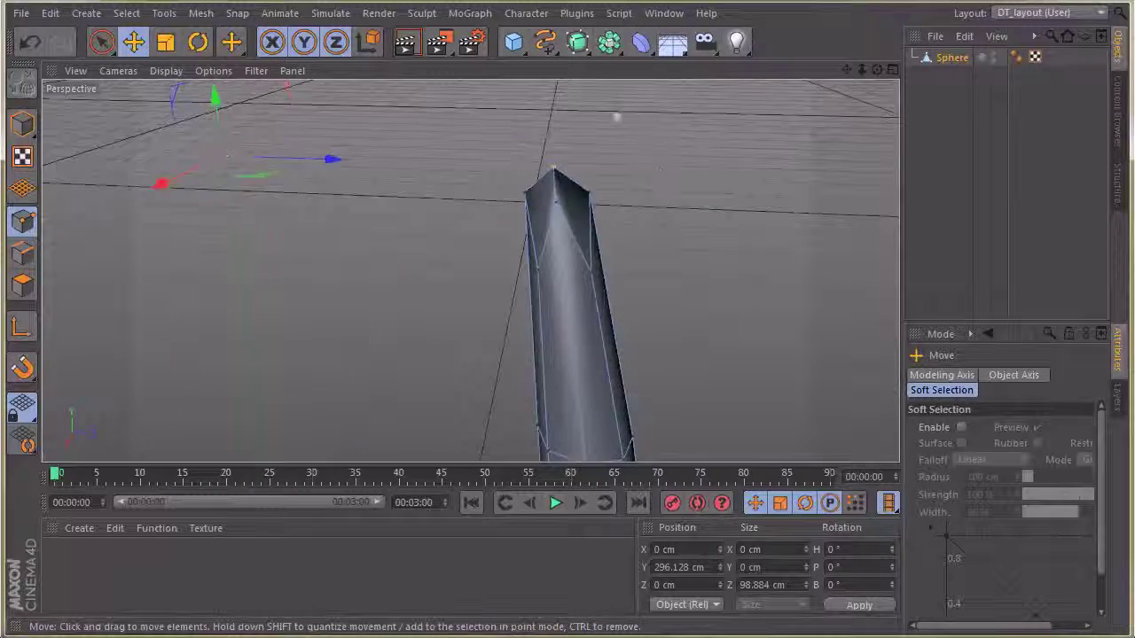
pyautogui.click(892, 74)
pyautogui.click(464, 273)
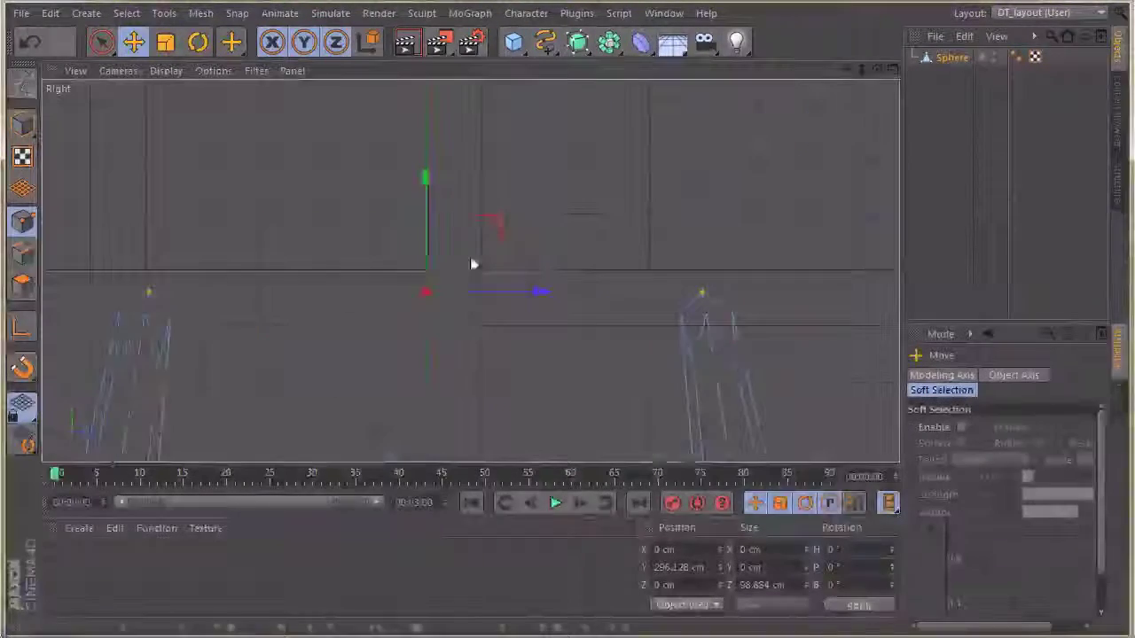
pyautogui.keyDown('alt'); pyautogui.moveTo(514, 227); pyautogui.dragTo(567, 137, button='middle'); pyautogui.keyUp('alt')
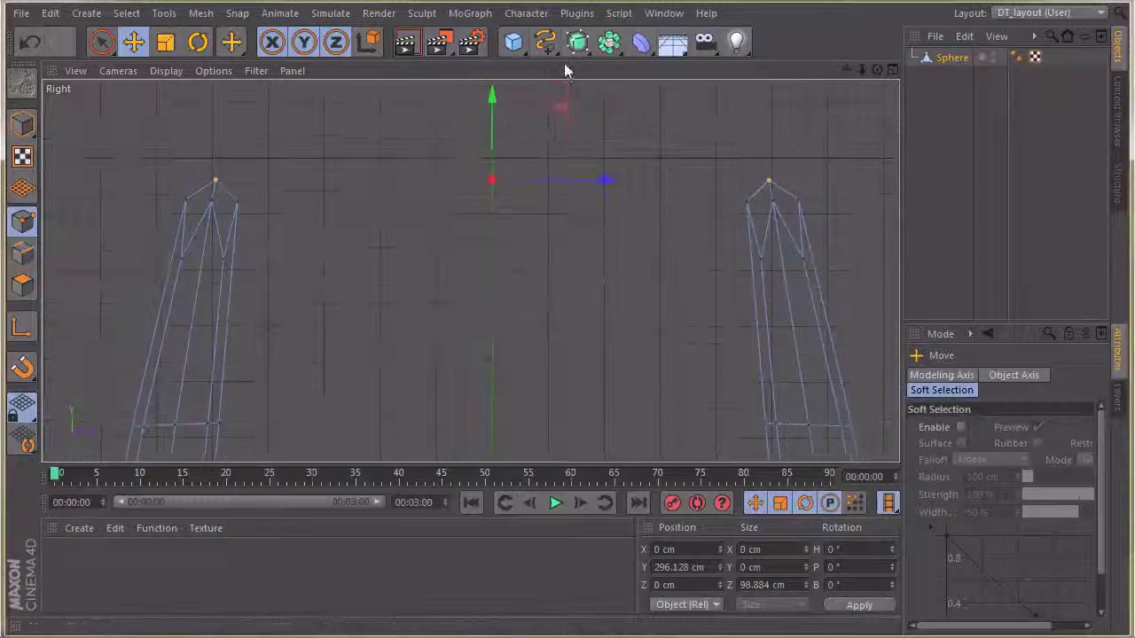
pyautogui.click(101, 44)
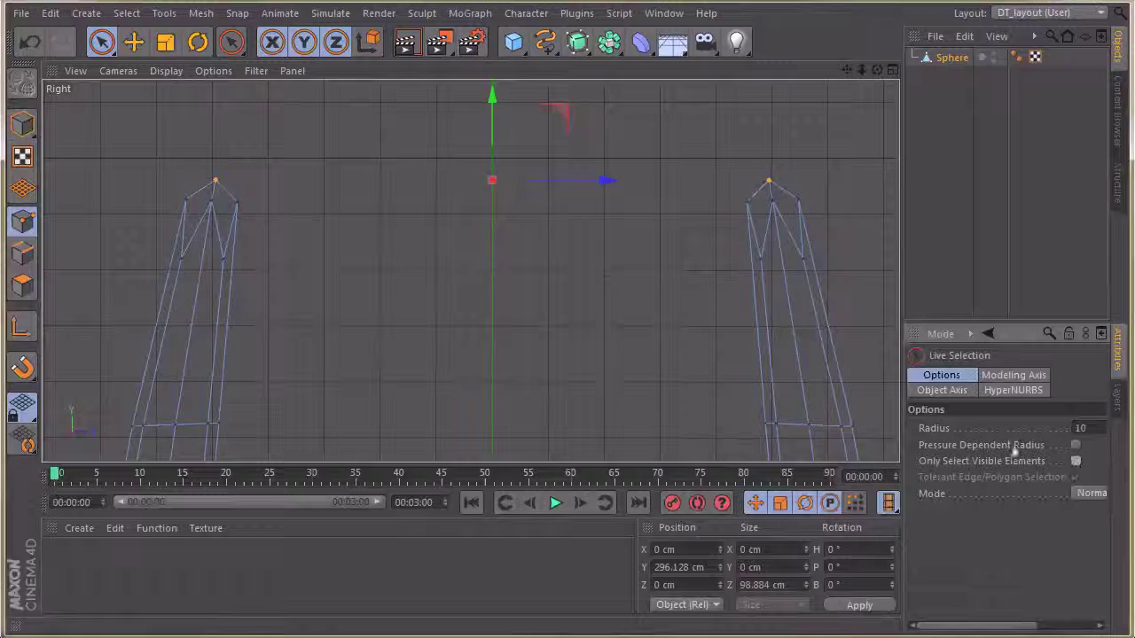
pyautogui.click(791, 260)
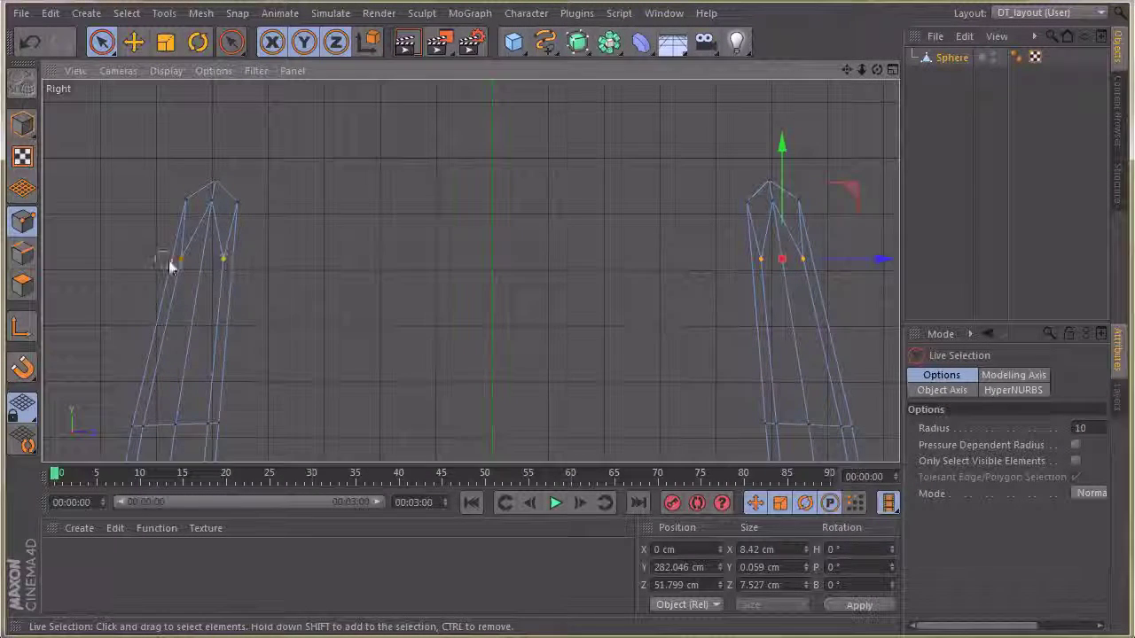
# - Raise the selected points below both horn tips to about 289 cm in Y
pyautogui.click(890, 69)
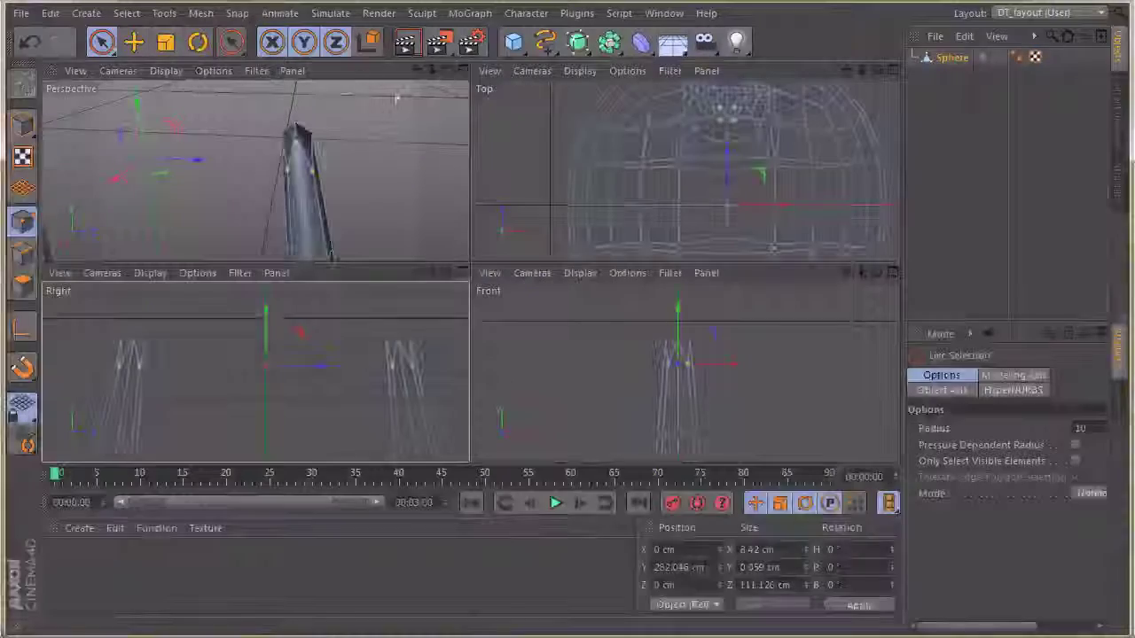
pyautogui.click(462, 70)
pyautogui.keyDown('alt'); pyautogui.moveTo(630, 192); pyautogui.dragTo(540, 194); pyautogui.keyUp('alt')
pyautogui.keyDown('alt'); pyautogui.moveTo(235, 244); pyautogui.dragTo(428, 88); pyautogui.keyUp('alt')
# - Scale the selected horn points closer together along Z to about 109 cm
pyautogui.click(165, 46)
pyautogui.keyDown('alt'); pyautogui.moveTo(579, 160); pyautogui.dragTo(613, 181); pyautogui.keyUp('alt')
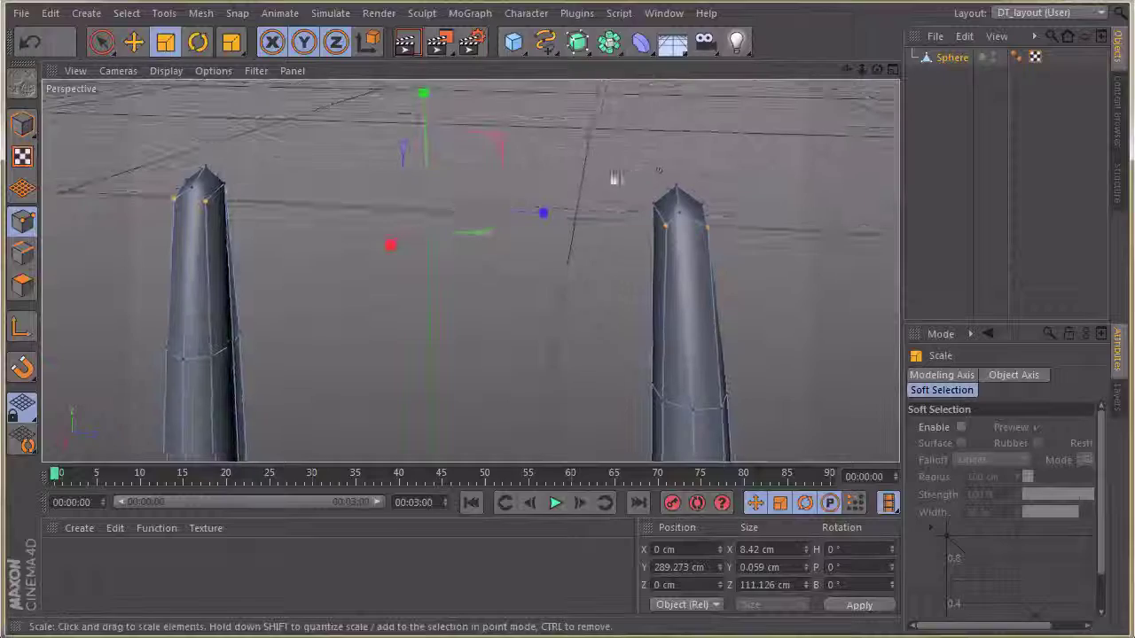
pyautogui.moveTo(541, 213); pyautogui.dragTo(542, 211)
pyautogui.keyDown('alt'); pyautogui.moveTo(669, 201); pyautogui.dragTo(210, 55); pyautogui.keyUp('alt')
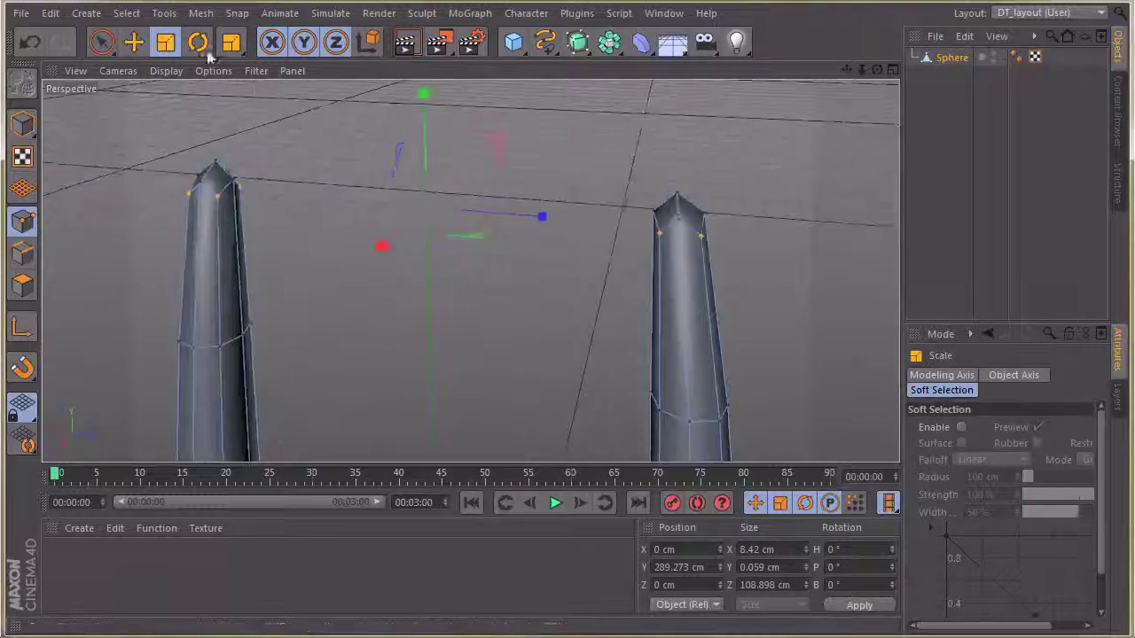
# - Switch to model mode and examine the whole head and horns, framing them in the perspective, top, right and front views
pyautogui.click(20, 125)
pyautogui.keyDown('alt'); pyautogui.moveTo(669, 194); pyautogui.dragTo(496, 273, button='right'); pyautogui.keyUp('alt')
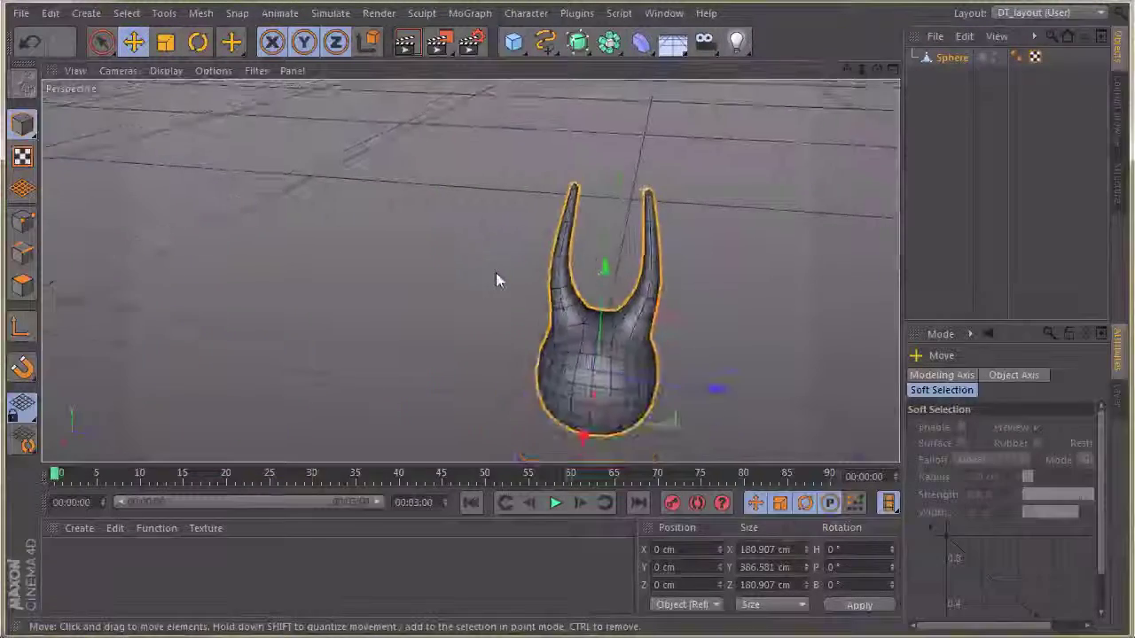
pyautogui.keyDown('alt'); pyautogui.moveTo(601, 271); pyautogui.dragTo(503, 209, button='middle'); pyautogui.keyUp('alt')
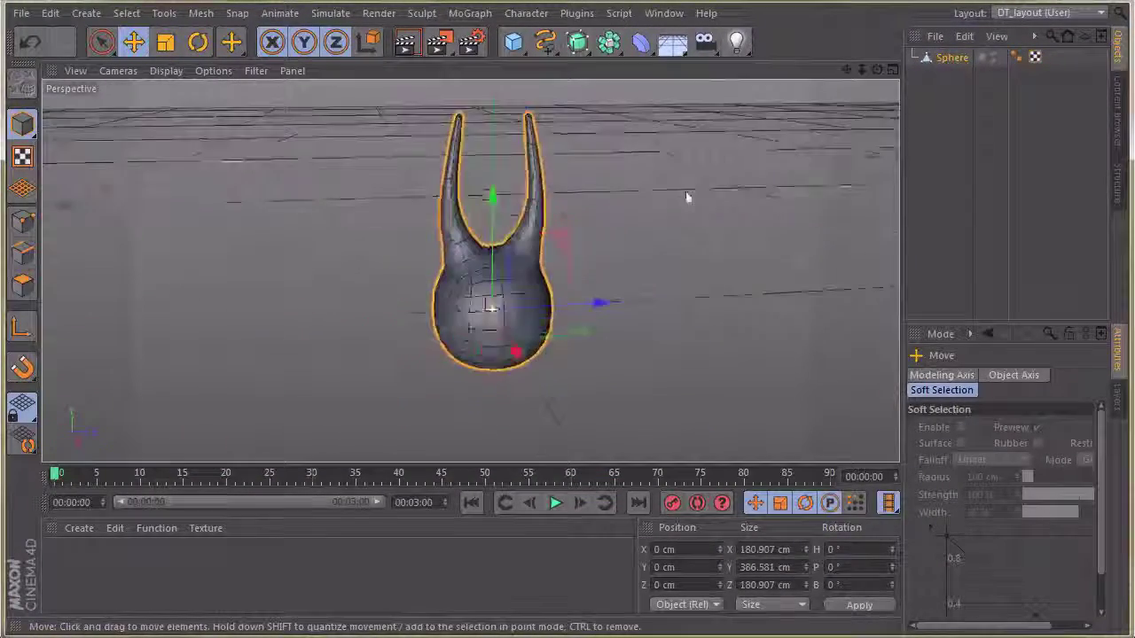
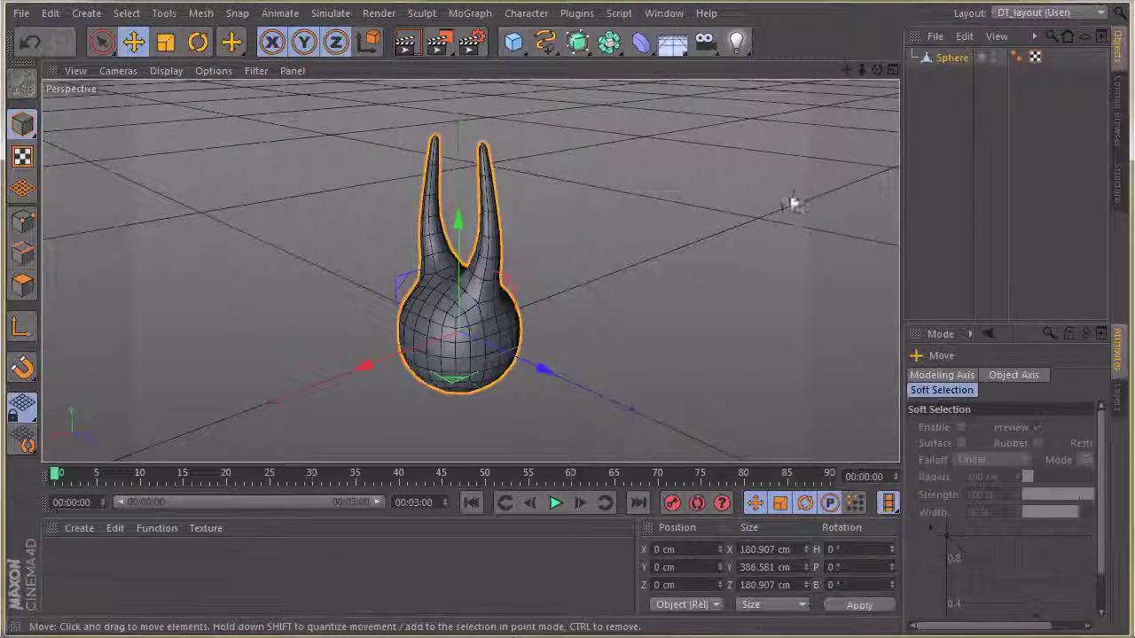
pyautogui.click(892, 71)
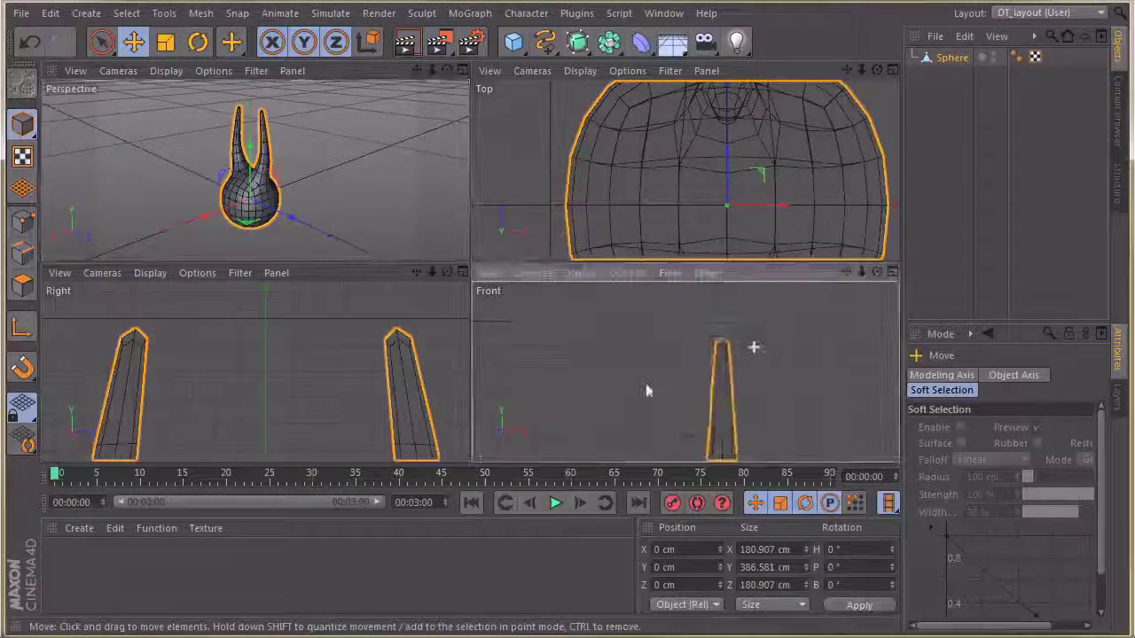
pyautogui.keyDown('alt'); pyautogui.moveTo(556, 413); pyautogui.dragTo(539, 420, button='right'); pyautogui.keyUp('alt')
pyautogui.keyDown('alt'); pyautogui.moveTo(727, 385); pyautogui.dragTo(670, 346, button='middle'); pyautogui.keyUp('alt')
pyautogui.keyDown('alt'); pyautogui.moveTo(347, 355); pyautogui.dragTo(171, 411, button='right'); pyautogui.keyUp('alt')
pyautogui.keyDown('alt'); pyautogui.moveTo(379, 388); pyautogui.dragTo(284, 323, button='middle'); pyautogui.keyUp('alt')
pyautogui.keyDown('alt'); pyautogui.moveTo(342, 347); pyautogui.dragTo(275, 357, button='right'); pyautogui.keyUp('alt')
pyautogui.keyDown('alt'); pyautogui.moveTo(326, 360); pyautogui.dragTo(301, 359, button='middle'); pyautogui.keyUp('alt')
pyautogui.keyDown('alt'); pyautogui.moveTo(774, 150); pyautogui.dragTo(654, 184, button='right'); pyautogui.keyUp('alt')
pyautogui.keyDown('alt'); pyautogui.moveTo(790, 150); pyautogui.dragTo(751, 150, button='middle'); pyautogui.keyUp('alt')
pyautogui.keyDown('alt'); pyautogui.moveTo(751, 149); pyautogui.dragTo(757, 160, button='right'); pyautogui.keyUp('alt')
pyautogui.keyDown('alt'); pyautogui.moveTo(757, 334); pyautogui.dragTo(730, 326, button='middle'); pyautogui.keyUp('alt')
pyautogui.keyDown('alt'); pyautogui.moveTo(349, 163); pyautogui.dragTo(390, 153, button='right'); pyautogui.keyUp('alt')
pyautogui.keyDown('alt'); pyautogui.moveTo(363, 156); pyautogui.dragTo(321, 149); pyautogui.keyUp('alt')
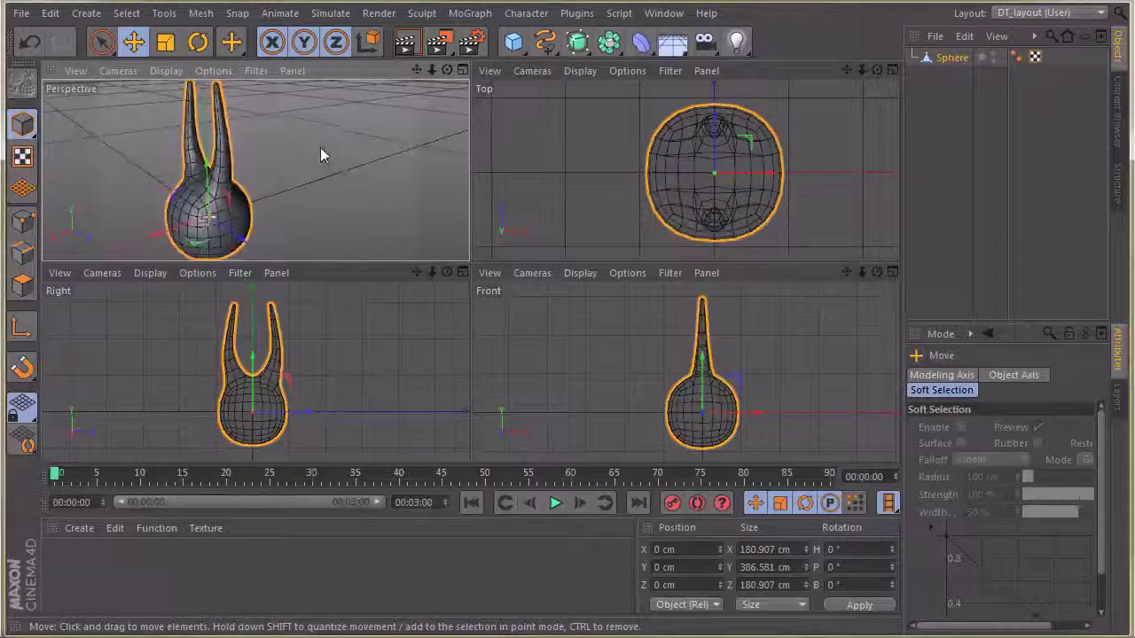
pyautogui.keyDown('alt'); pyautogui.moveTo(321, 149); pyautogui.dragTo(373, 151, button='middle'); pyautogui.keyUp('alt')
pyautogui.scroll(-2, 354, 160)
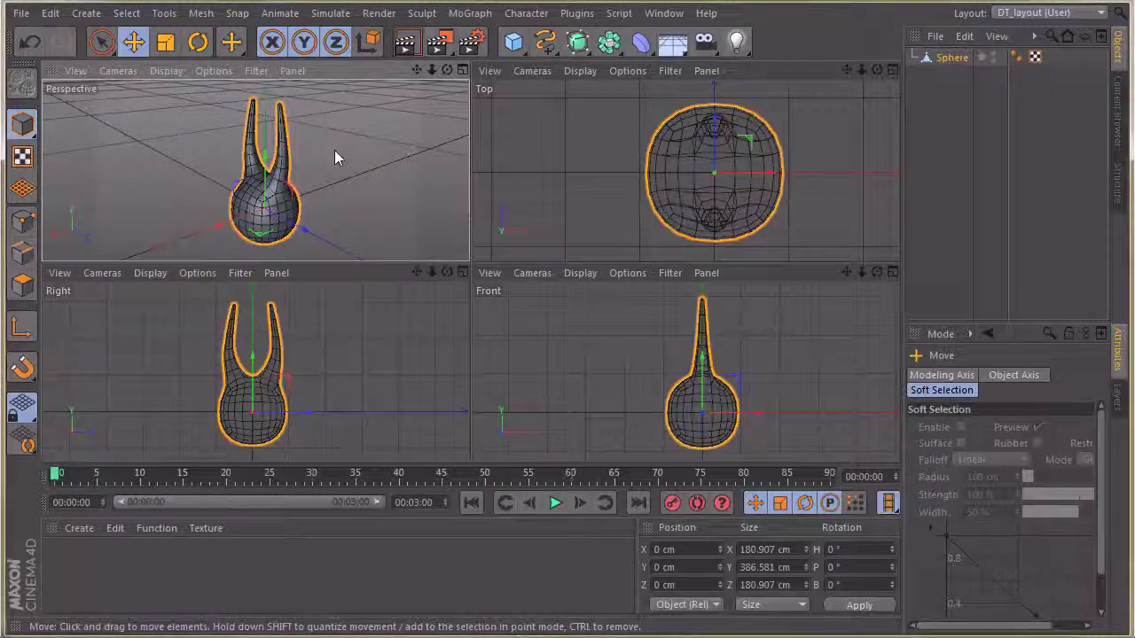
# - Switch to polygon mode and invert the selection so that no polygons of the mesh are selected
pyautogui.click(27, 284)
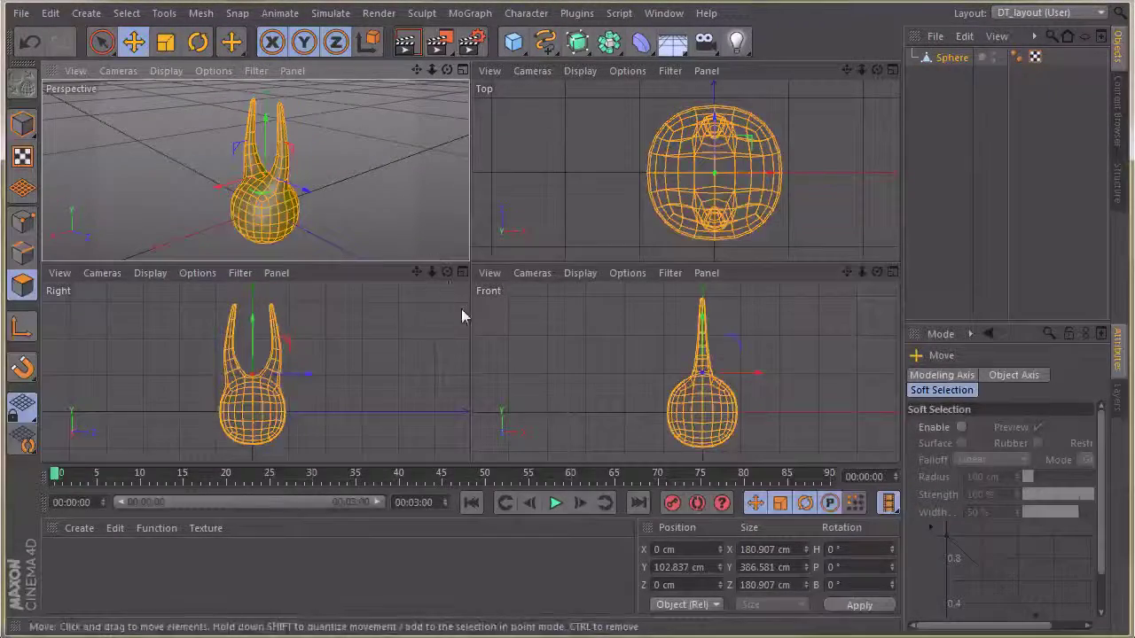
pyautogui.click(127, 13)
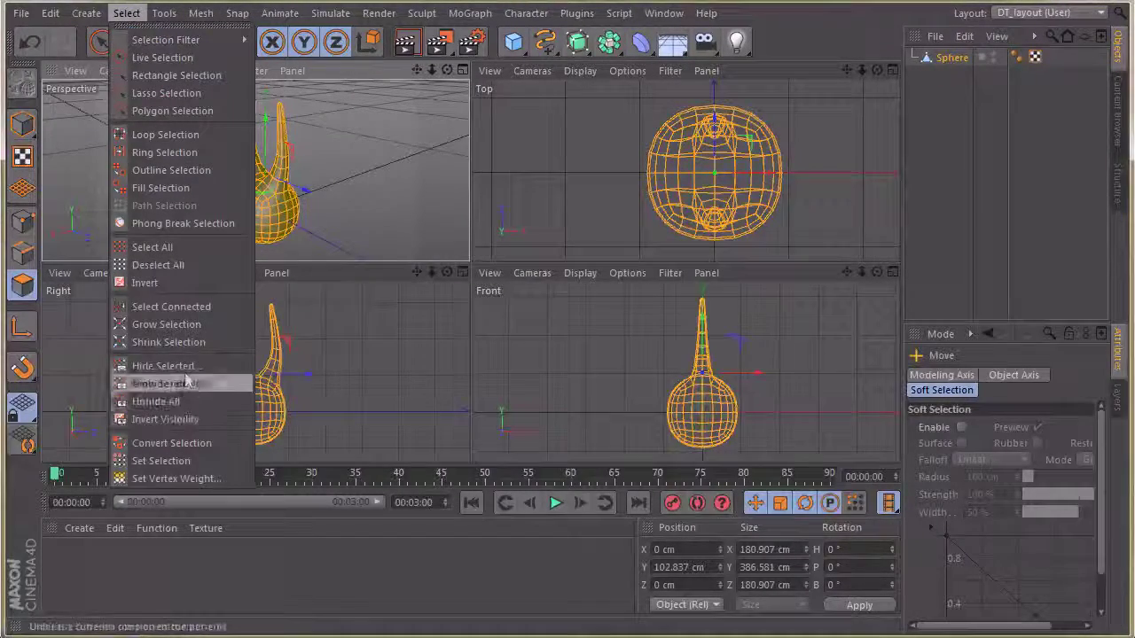
pyautogui.click(145, 282)
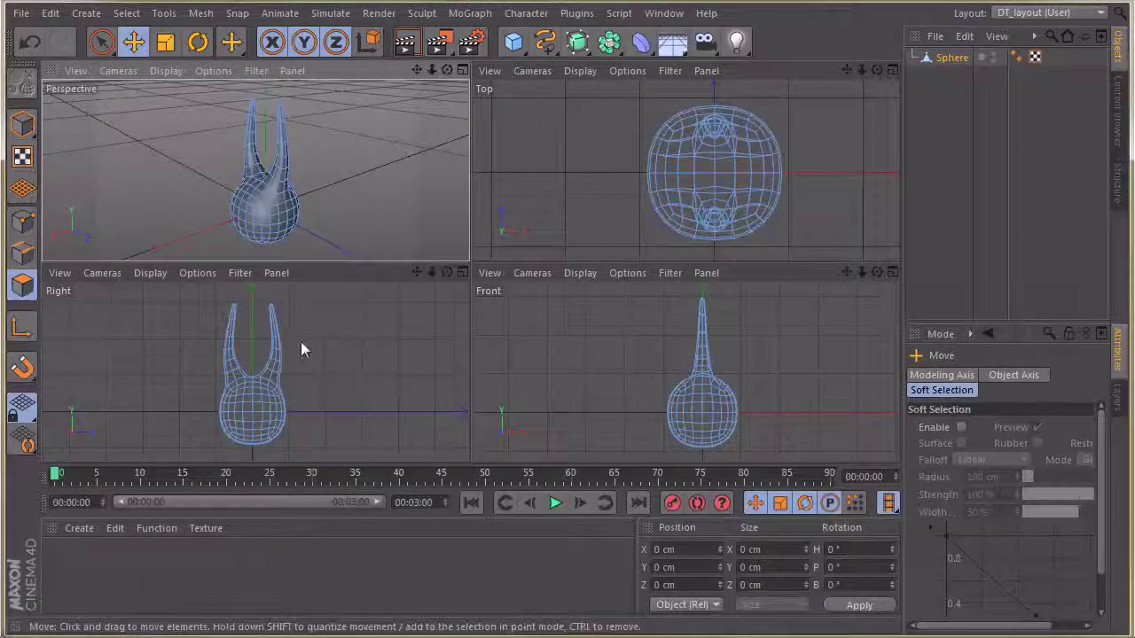
# - Use the Brush tool to stretch the underside of the head downward and reshape its sides in the right and front views
pyautogui.rightClick(351, 327)
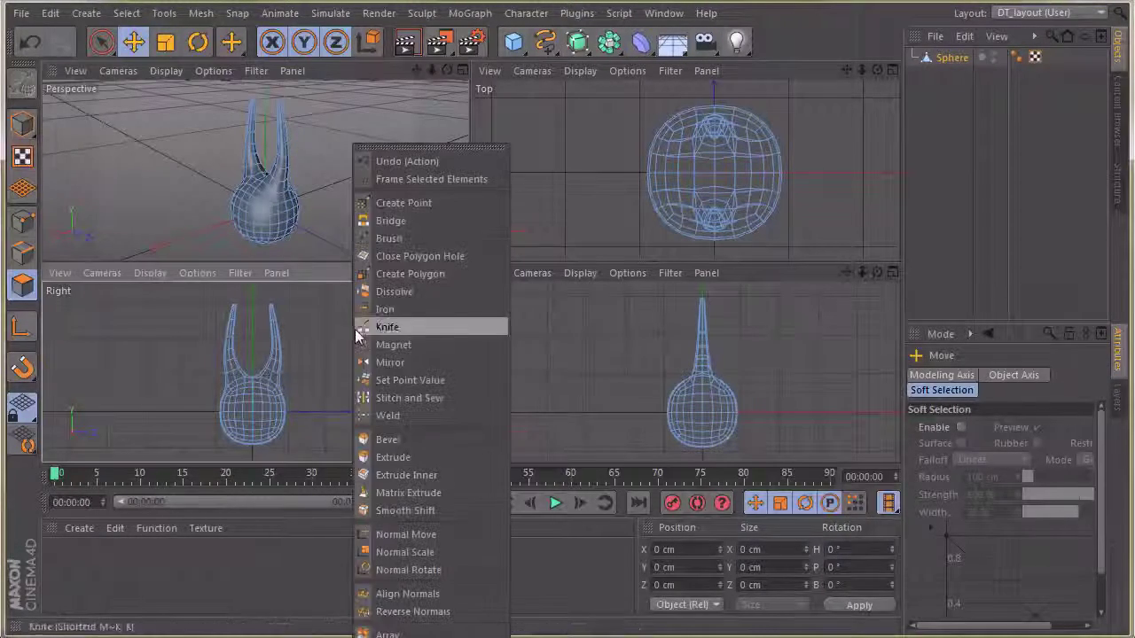
pyautogui.click(387, 239)
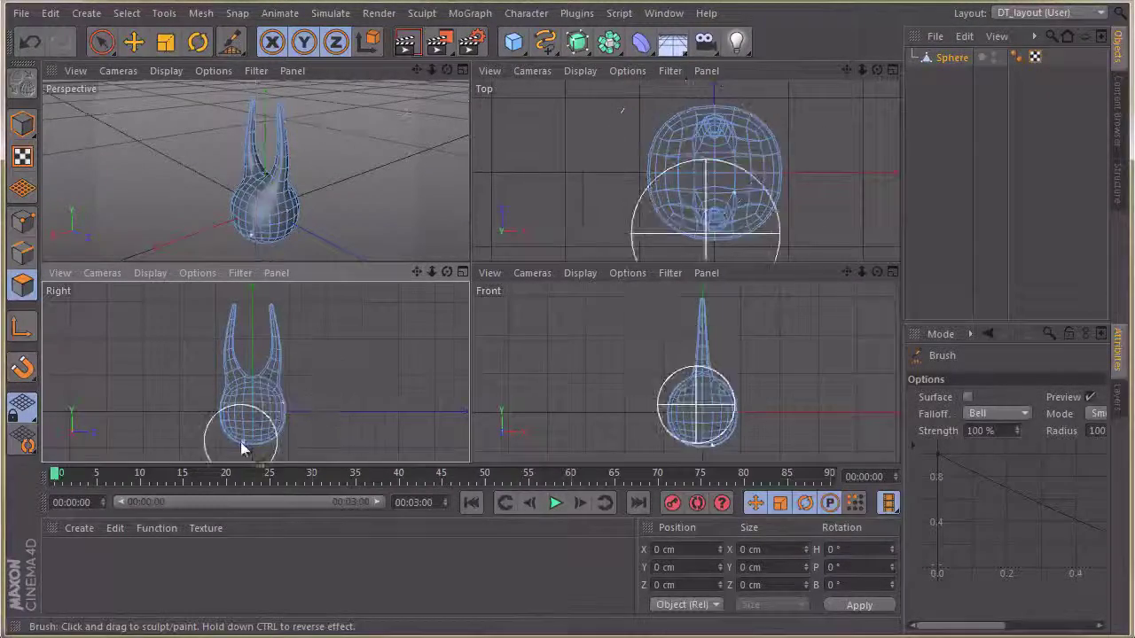
pyautogui.moveTo(252, 446)
pyautogui.mouseDown()
pyautogui.moveTo(268, 435)
pyautogui.moveTo(237, 435)
pyautogui.moveTo(251, 383)
pyautogui.moveTo(282, 386)
pyautogui.moveTo(234, 395)
pyautogui.moveTo(226, 365)
pyautogui.moveTo(273, 351)
pyautogui.moveTo(275, 315)
pyautogui.moveTo(275, 346)
pyautogui.moveTo(237, 315)
pyautogui.mouseUp()
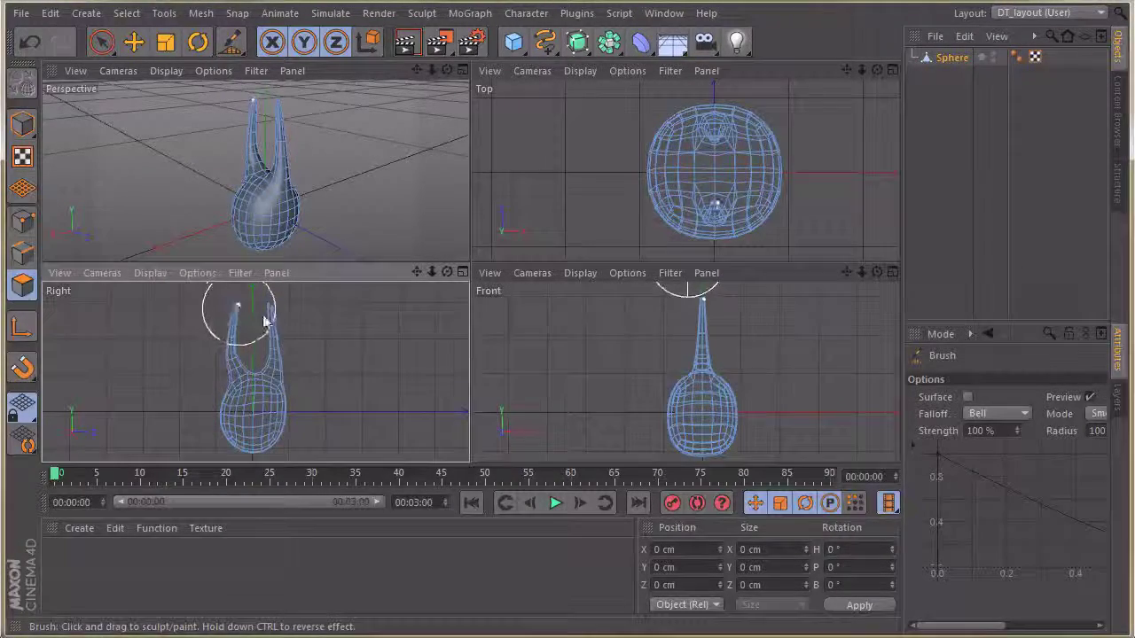
pyautogui.click(719, 383)
pyautogui.moveTo(721, 390)
pyautogui.mouseDown()
pyautogui.moveTo(684, 392)
pyautogui.moveTo(754, 393)
pyautogui.moveTo(740, 379)
pyautogui.moveTo(701, 417)
pyautogui.moveTo(720, 412)
pyautogui.mouseUp()
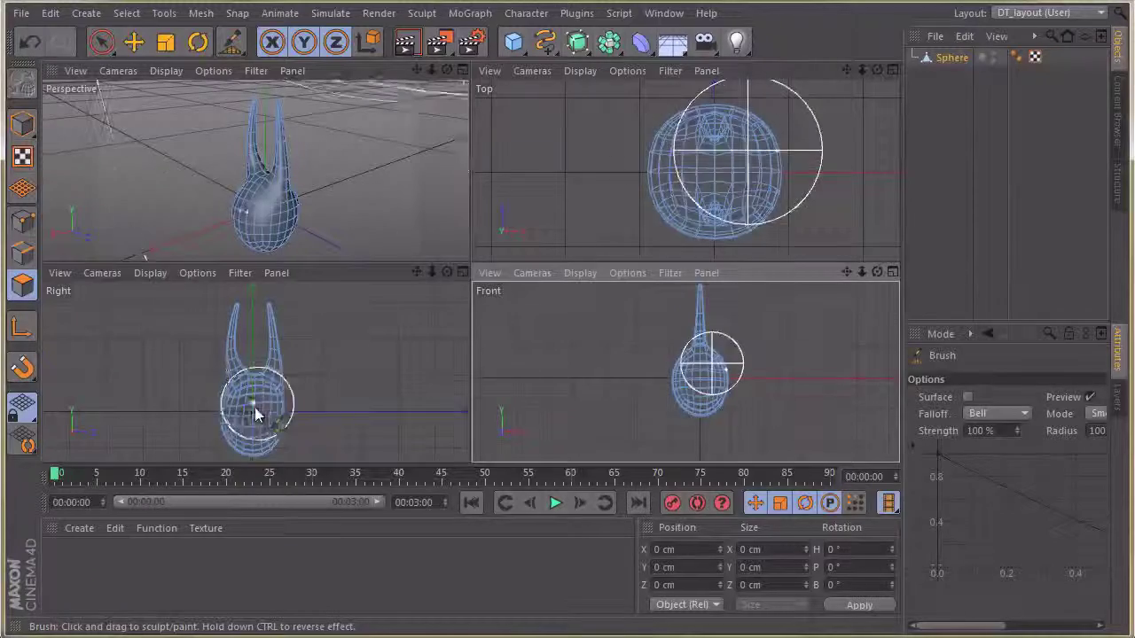
pyautogui.click(252, 411)
pyautogui.moveTo(251, 386); pyautogui.dragTo(233, 408)
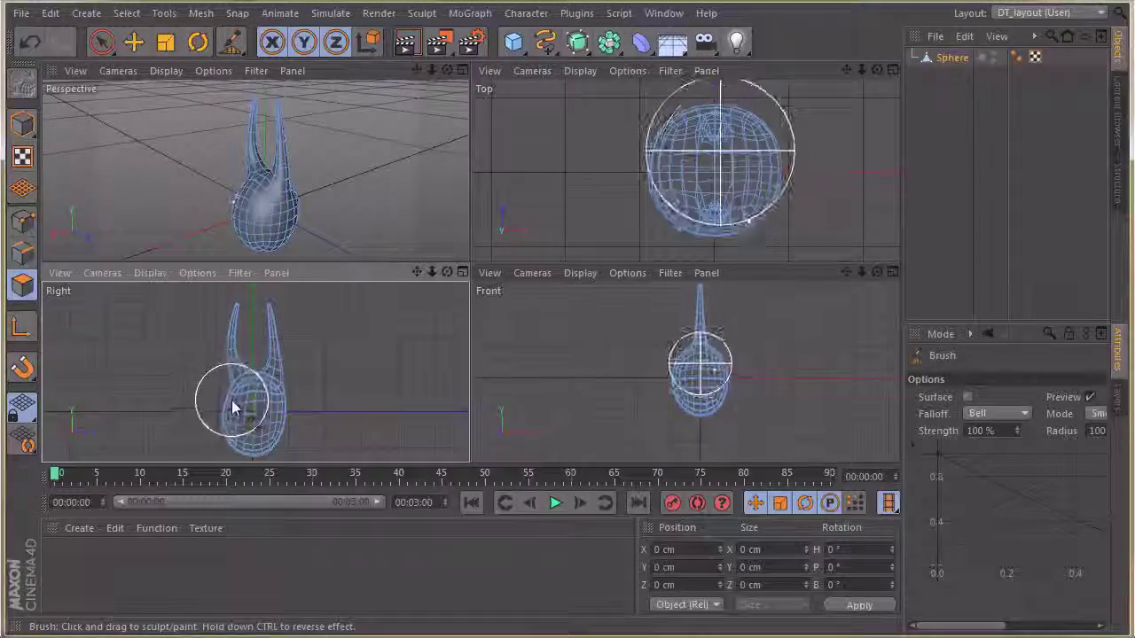
# - Brush the head's sides and underside in the right view and bend the horns slightly in the right and front views
pyautogui.moveTo(309, 180)
pyautogui.keyDown('alt'); pyautogui.mouseDown()
pyautogui.moveTo(165, 141)
pyautogui.moveTo(241, 157)
pyautogui.moveTo(456, 139)
pyautogui.mouseUp(); pyautogui.keyUp('alt')
pyautogui.click(274, 429)
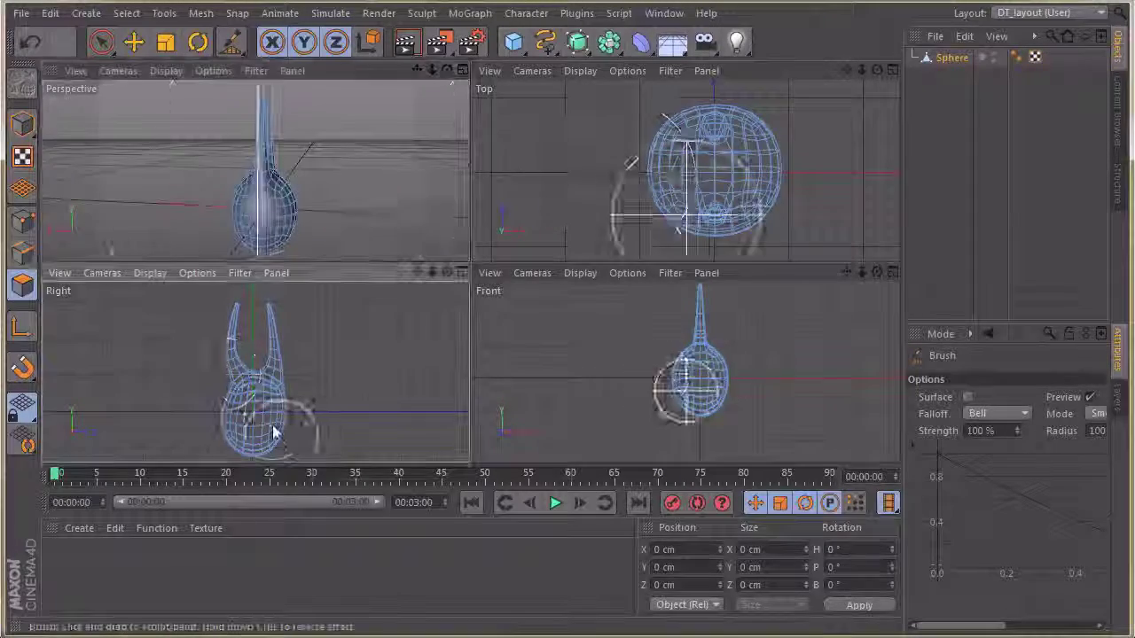
pyautogui.moveTo(282, 416); pyautogui.dragTo(283, 415)
pyautogui.moveTo(257, 463)
pyautogui.mouseDown()
pyautogui.moveTo(233, 405)
pyautogui.moveTo(251, 457)
pyautogui.moveTo(279, 443)
pyautogui.moveTo(223, 456)
pyautogui.moveTo(215, 410)
pyautogui.moveTo(295, 409)
pyautogui.moveTo(264, 358)
pyautogui.moveTo(235, 363)
pyautogui.moveTo(230, 344)
pyautogui.moveTo(268, 333)
pyautogui.moveTo(272, 310)
pyautogui.moveTo(252, 319)
pyautogui.moveTo(235, 358)
pyautogui.mouseUp()
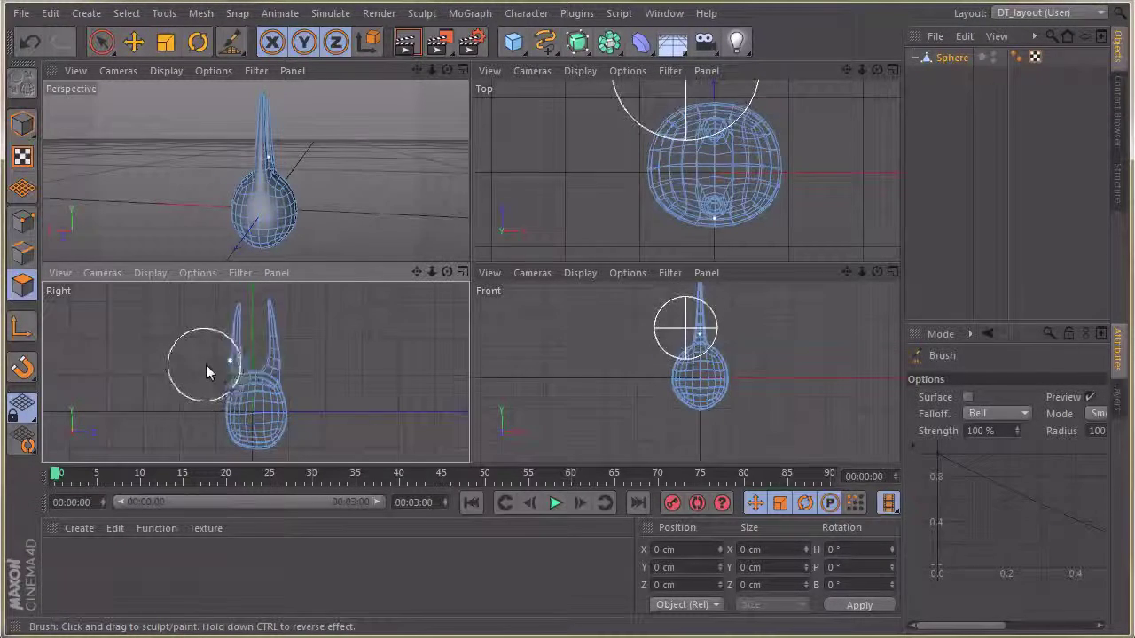
pyautogui.keyDown('alt'); pyautogui.moveTo(671, 351); pyautogui.dragTo(693, 358, button='right'); pyautogui.keyUp('alt')
pyautogui.scroll(5, 694, 363)
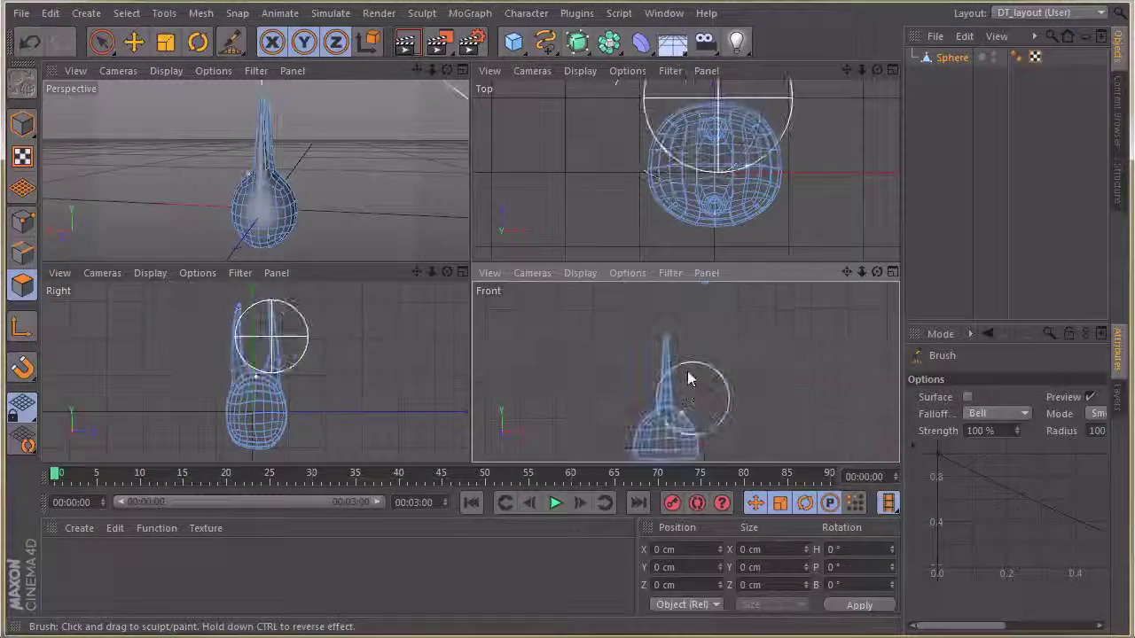
pyautogui.moveTo(679, 383)
pyautogui.mouseDown()
pyautogui.moveTo(676, 325)
pyautogui.moveTo(697, 381)
pyautogui.moveTo(667, 407)
pyautogui.moveTo(689, 410)
pyautogui.moveTo(687, 381)
pyautogui.mouseUp()
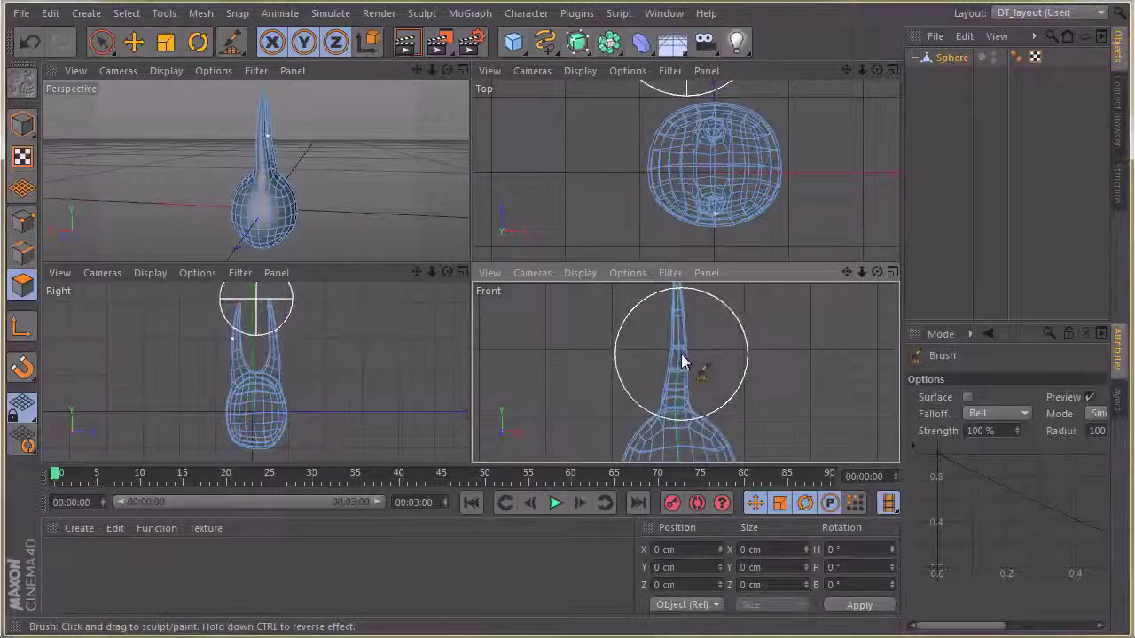
# - Brush the sides of the head inward from several angles in the maximized perspective view
pyautogui.keyDown('alt'); pyautogui.moveTo(262, 191); pyautogui.dragTo(280, 213); pyautogui.keyUp('alt')
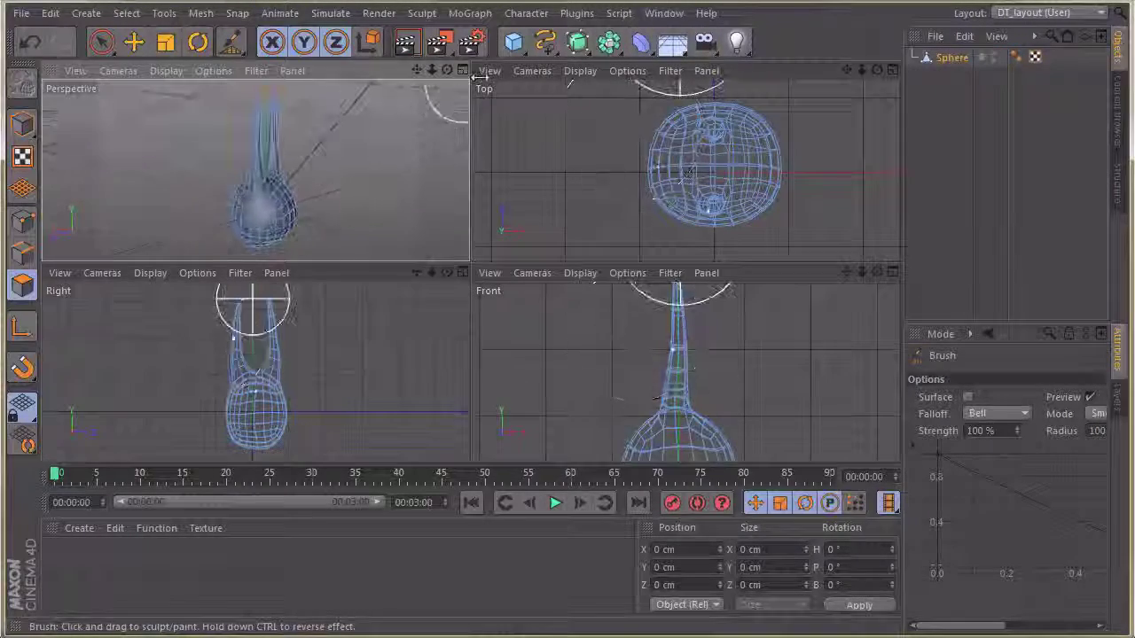
pyautogui.click(462, 70)
pyautogui.moveTo(550, 259)
pyautogui.keyDown('alt'); pyautogui.mouseDown()
pyautogui.moveTo(452, 250)
pyautogui.moveTo(425, 189)
pyautogui.moveTo(613, 192)
pyautogui.moveTo(520, 225)
pyautogui.moveTo(591, 208)
pyautogui.moveTo(608, 261)
pyautogui.moveTo(587, 290)
pyautogui.moveTo(520, 222)
pyautogui.moveTo(354, 189)
pyautogui.moveTo(468, 246)
pyautogui.moveTo(481, 238)
pyautogui.moveTo(469, 309)
pyautogui.moveTo(419, 391)
pyautogui.moveTo(482, 375)
pyautogui.moveTo(421, 365)
pyautogui.moveTo(514, 371)
pyautogui.moveTo(580, 262)
pyautogui.moveTo(549, 302)
pyautogui.mouseUp(); pyautogui.keyUp('alt')
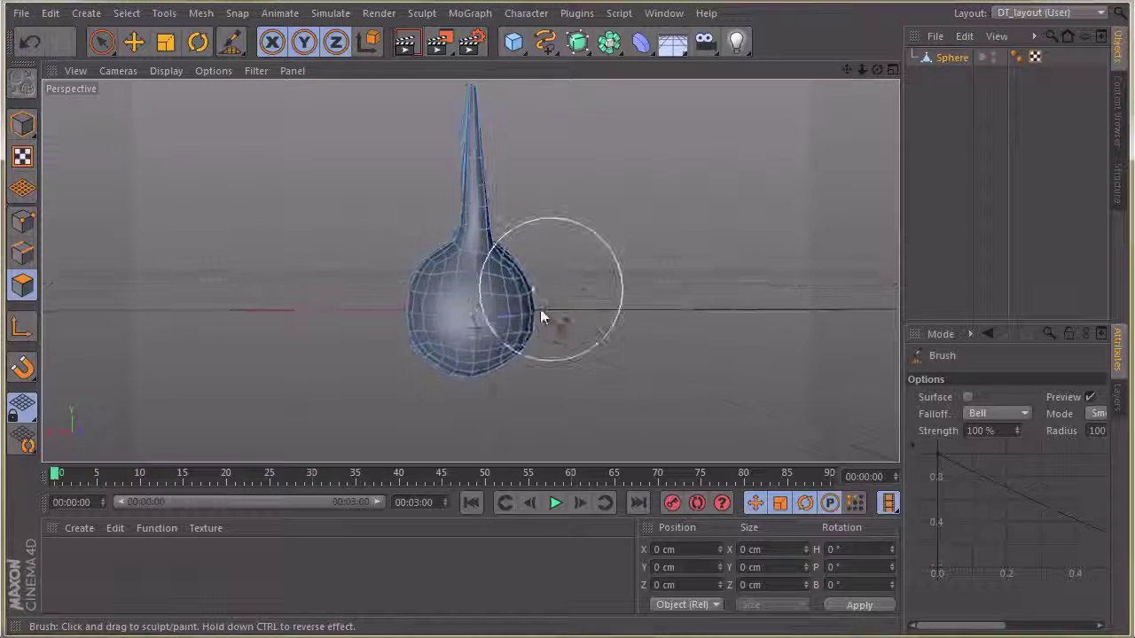
pyautogui.moveTo(370, 332)
pyautogui.mouseDown()
pyautogui.moveTo(382, 329)
pyautogui.moveTo(388, 276)
pyautogui.moveTo(398, 315)
pyautogui.mouseUp()
pyautogui.moveTo(575, 254)
pyautogui.keyDown('alt'); pyautogui.mouseDown()
pyautogui.moveTo(816, 269)
pyautogui.moveTo(526, 239)
pyautogui.mouseUp(); pyautogui.keyUp('alt')
pyautogui.moveTo(463, 261)
pyautogui.keyDown('alt'); pyautogui.mouseDown()
pyautogui.moveTo(623, 250)
pyautogui.moveTo(435, 261)
pyautogui.moveTo(468, 236)
pyautogui.moveTo(520, 236)
pyautogui.moveTo(573, 327)
pyautogui.moveTo(709, 295)
pyautogui.moveTo(577, 301)
pyautogui.moveTo(527, 243)
pyautogui.moveTo(443, 254)
pyautogui.moveTo(469, 304)
pyautogui.moveTo(405, 342)
pyautogui.mouseUp(); pyautogui.keyUp('alt')
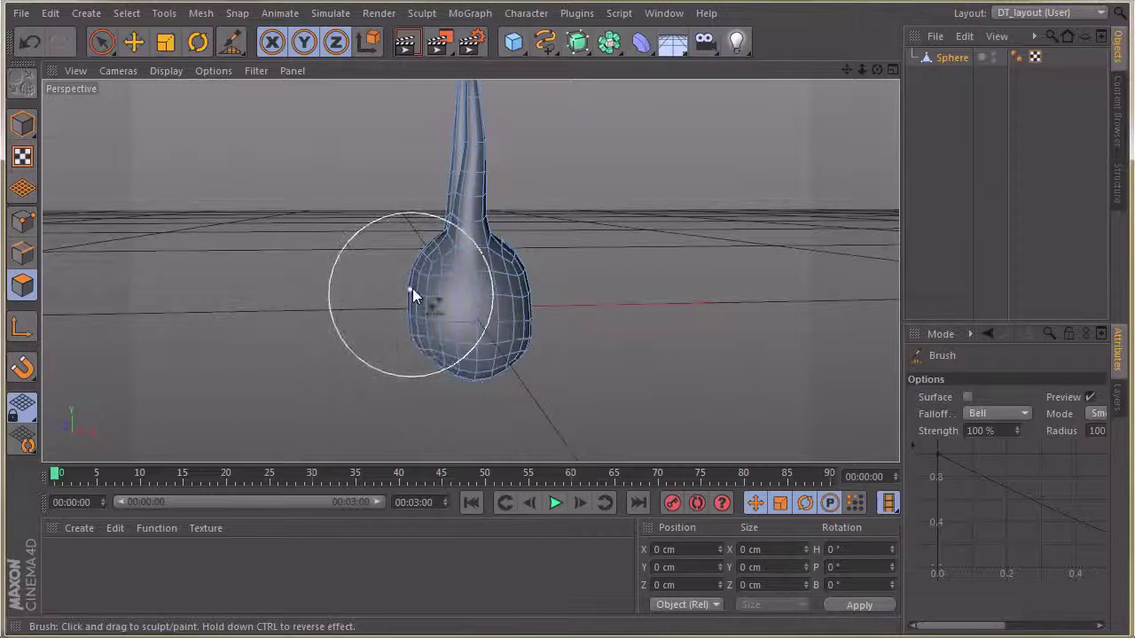
# - Brush the lower sides of the head inward in the perspective view to give it an uneven, organic outline
pyautogui.keyDown('alt'); pyautogui.moveTo(416, 286); pyautogui.dragTo(532, 249); pyautogui.keyUp('alt')
pyautogui.moveTo(537, 355)
pyautogui.mouseDown()
pyautogui.moveTo(527, 346)
pyautogui.moveTo(582, 271)
pyautogui.moveTo(405, 286)
pyautogui.moveTo(417, 390)
pyautogui.moveTo(430, 365)
pyautogui.mouseUp()
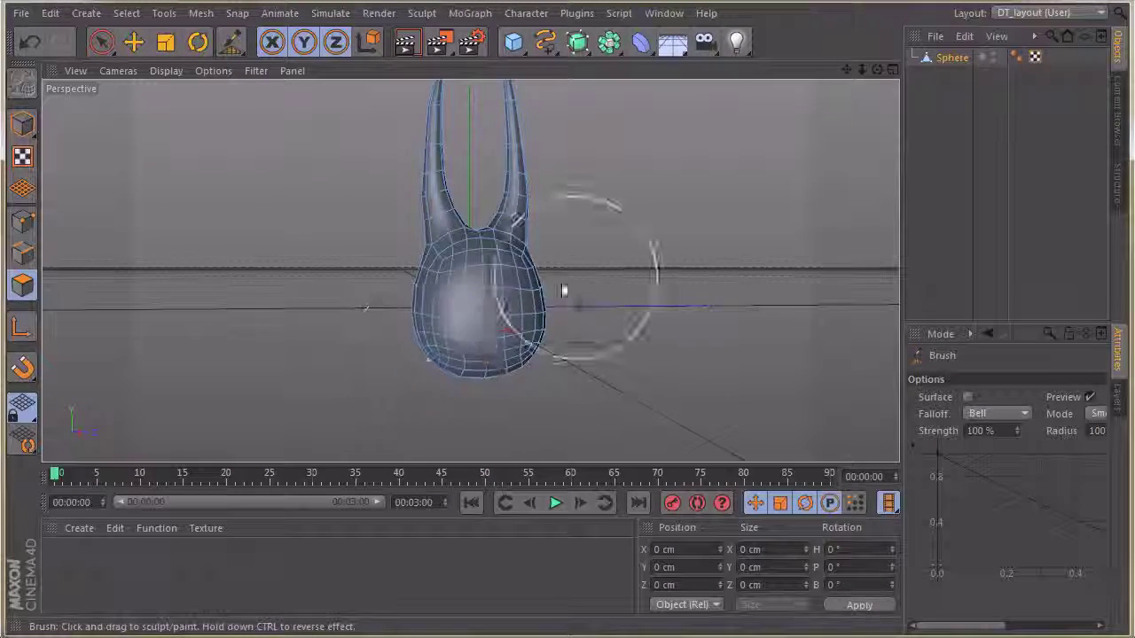
pyautogui.keyDown('alt'); pyautogui.moveTo(574, 282); pyautogui.dragTo(559, 290); pyautogui.keyUp('alt')
pyautogui.moveTo(545, 347); pyautogui.dragTo(534, 351)
pyautogui.keyDown('alt'); pyautogui.moveTo(608, 234); pyautogui.dragTo(611, 266, button='middle'); pyautogui.keyUp('alt')
pyautogui.moveTo(620, 260)
pyautogui.keyDown('alt'); pyautogui.mouseDown()
pyautogui.moveTo(550, 297)
pyautogui.moveTo(516, 262)
pyautogui.moveTo(431, 278)
pyautogui.mouseUp(); pyautogui.keyUp('alt')
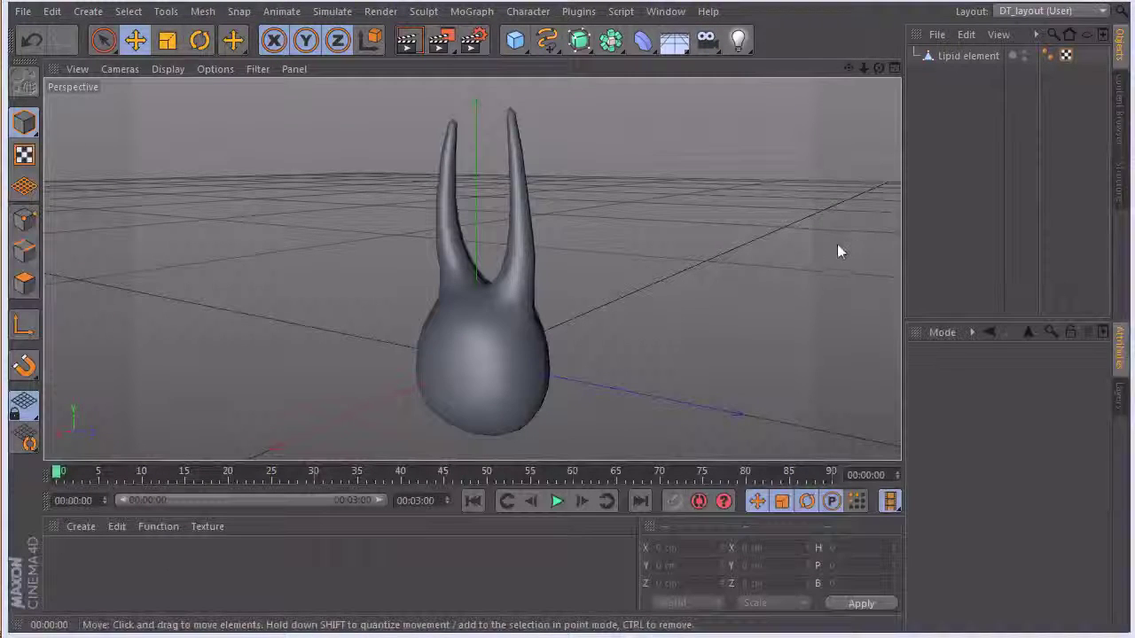
# - Bring the SEM reference image takingadeepe.jpg over the scene and examine its surface look
pyautogui.click(532, 220)
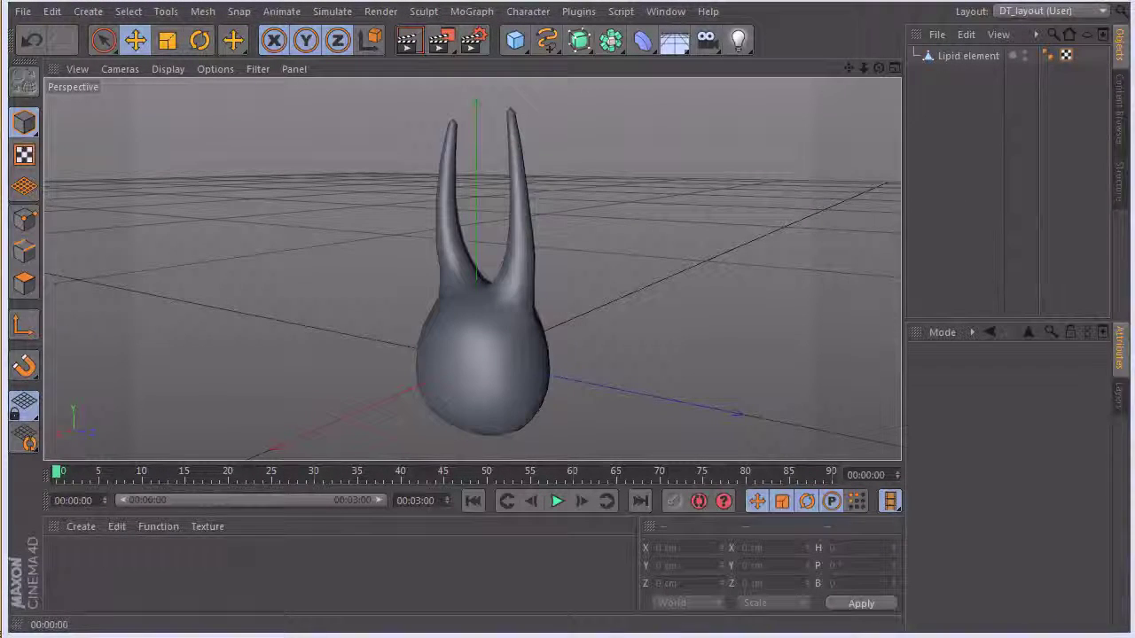
pyautogui.moveTo(1134, 35); pyautogui.dragTo(532, 106)
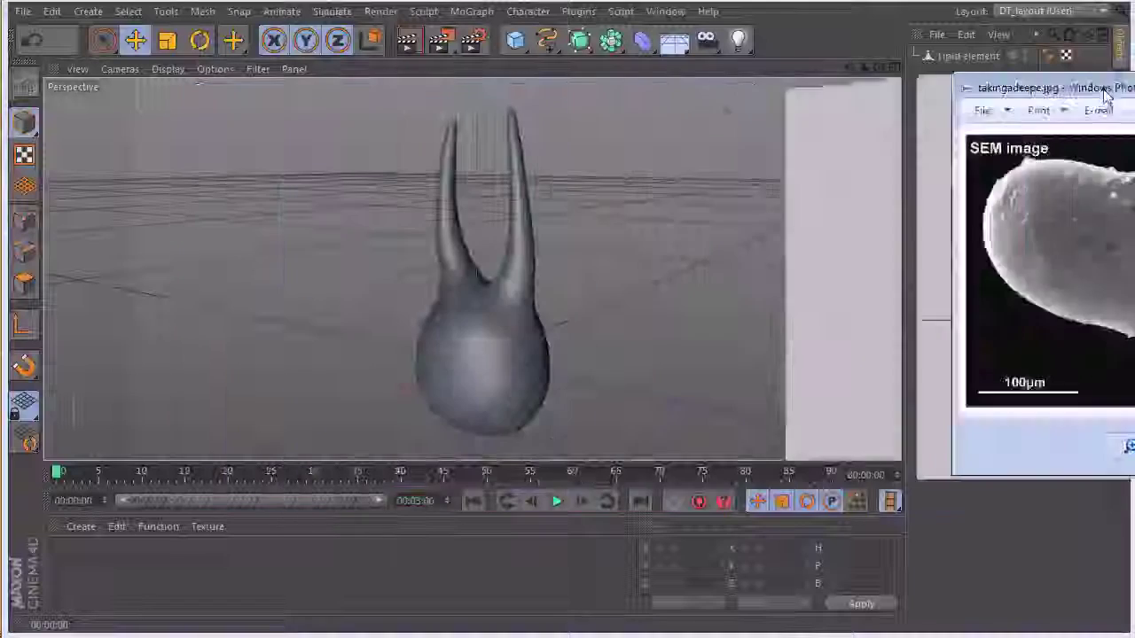
# - Create a new material and open it in the Material Editor
pyautogui.click(76, 530)
pyautogui.click(100, 549)
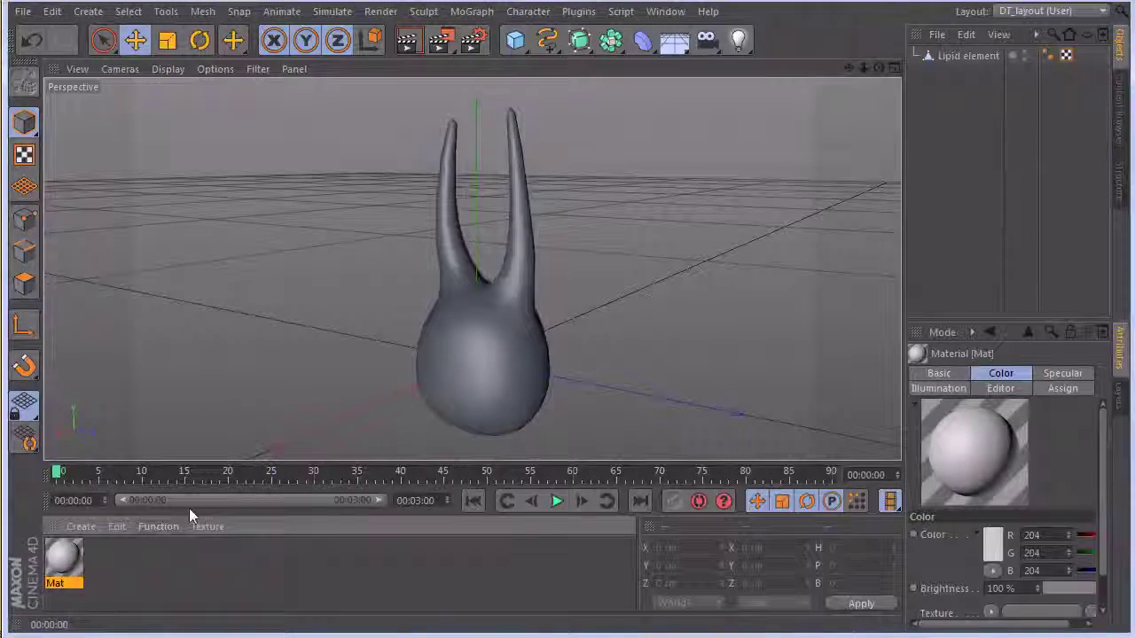
pyautogui.doubleClick(69, 557)
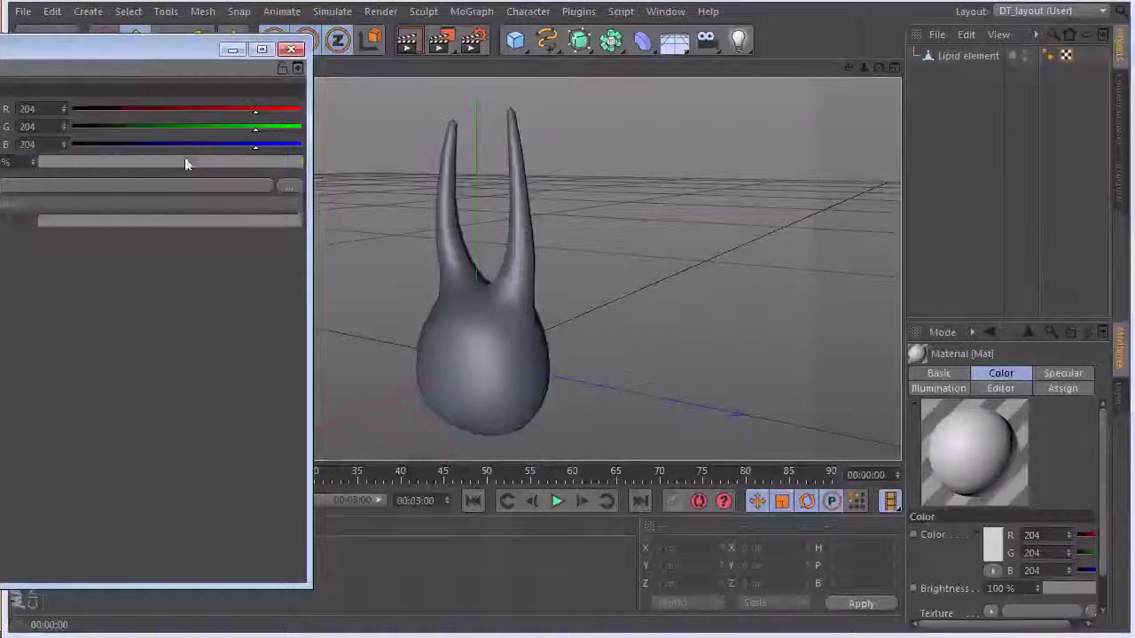
# - Load a Gradient shader as the material's Color texture and set its type to 2D - Circular
pyautogui.moveTo(124, 62); pyautogui.dragTo(881, 68)
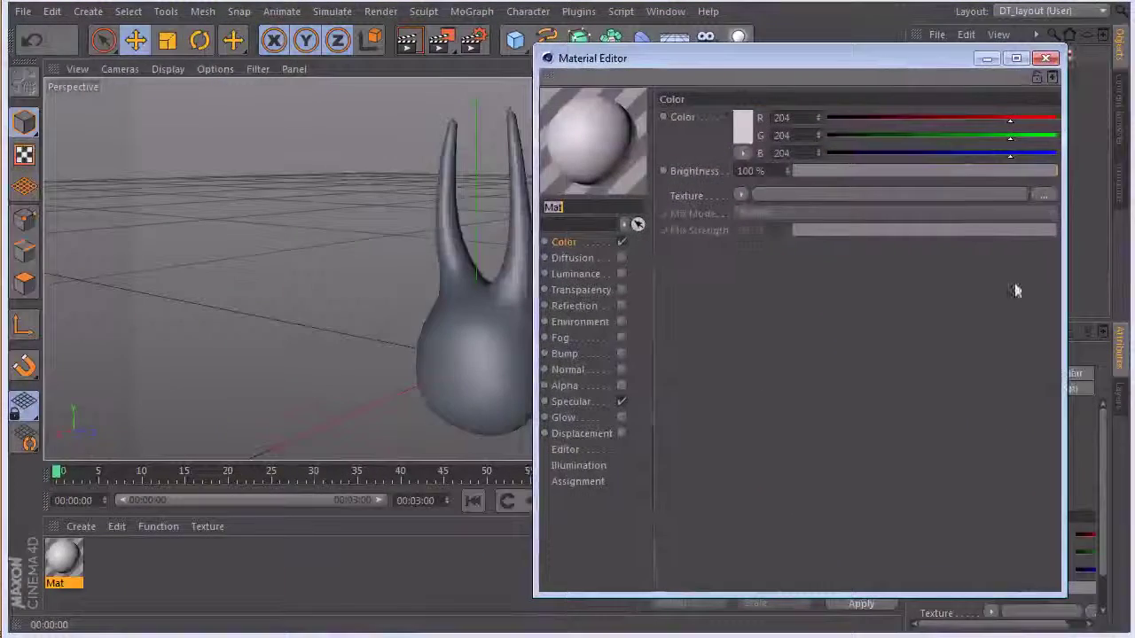
pyautogui.moveTo(1044, 577); pyautogui.dragTo(970, 542)
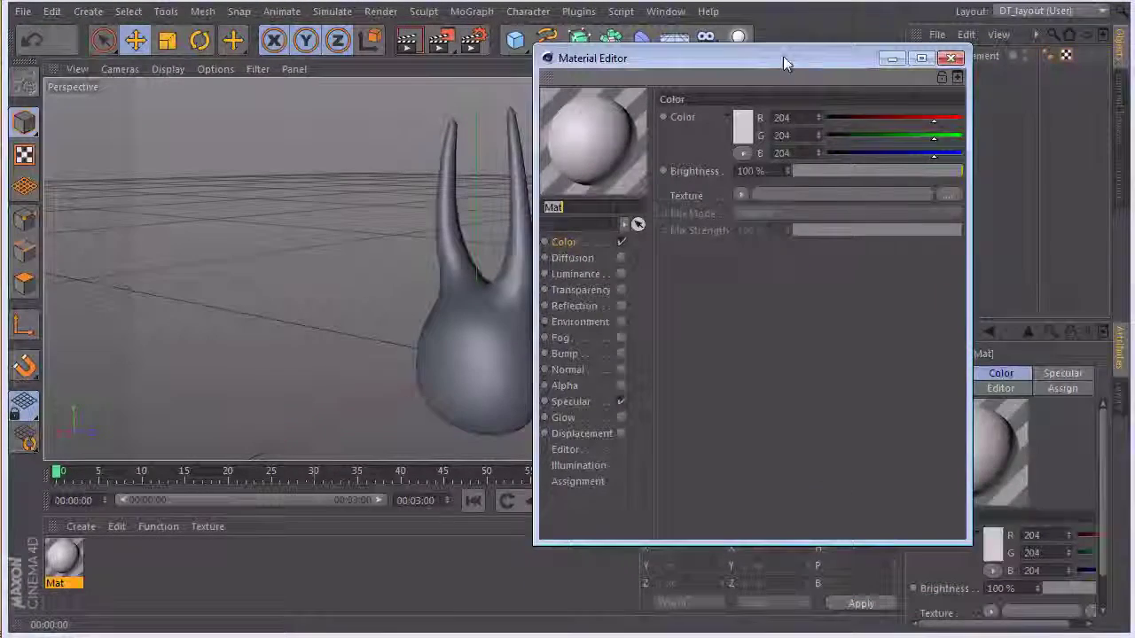
pyautogui.moveTo(780, 58); pyautogui.dragTo(864, 79)
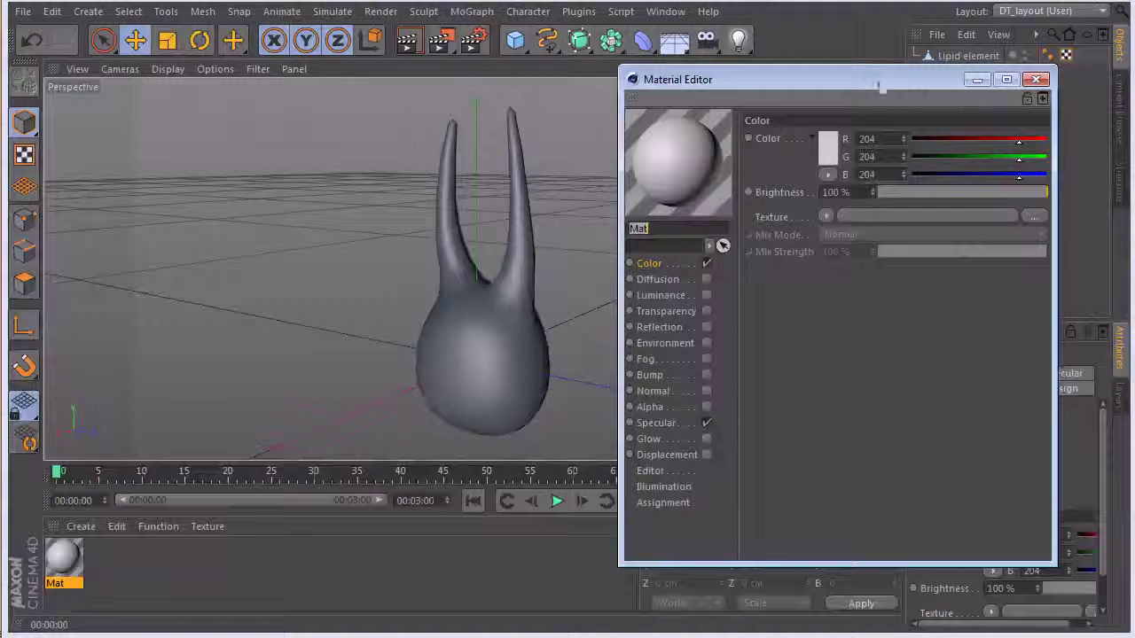
pyautogui.click(657, 266)
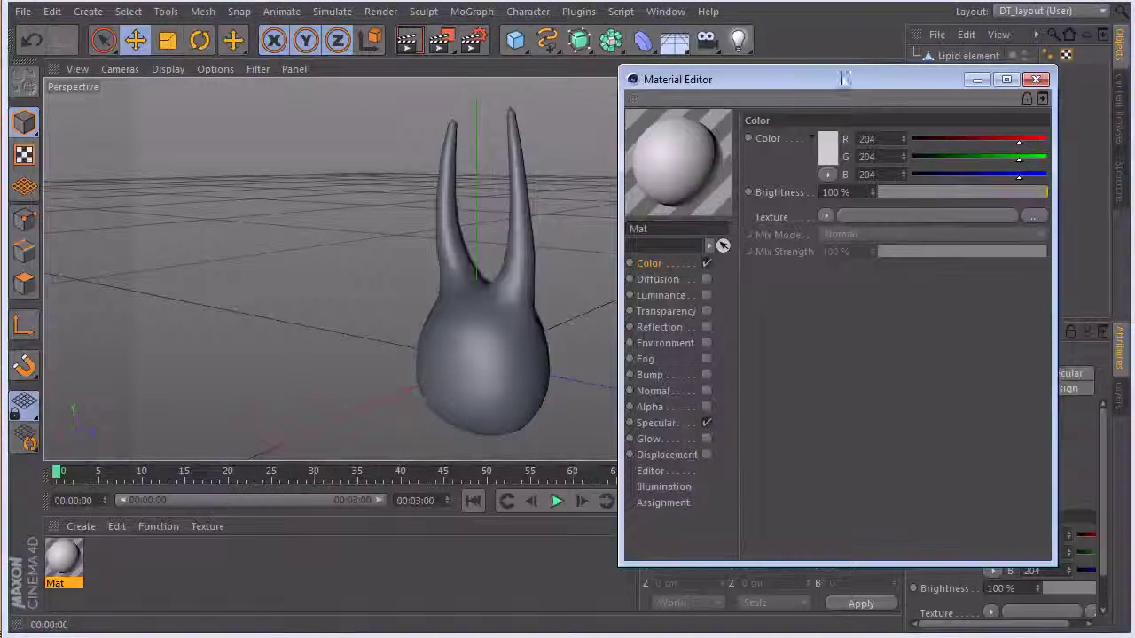
pyautogui.click(825, 216)
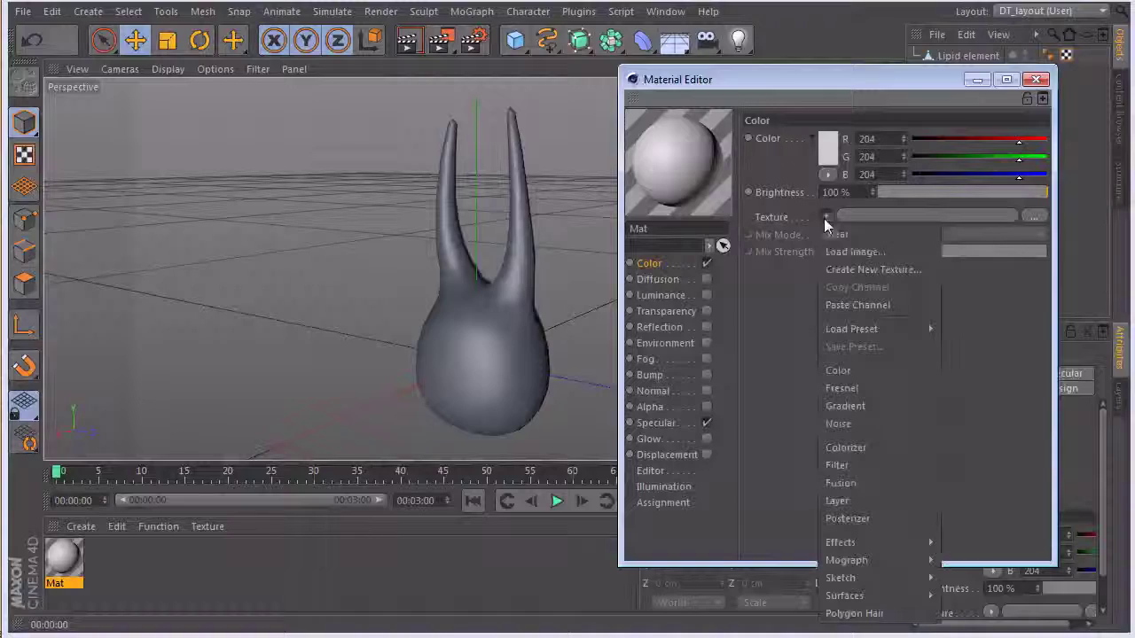
pyautogui.click(876, 408)
pyautogui.click(947, 219)
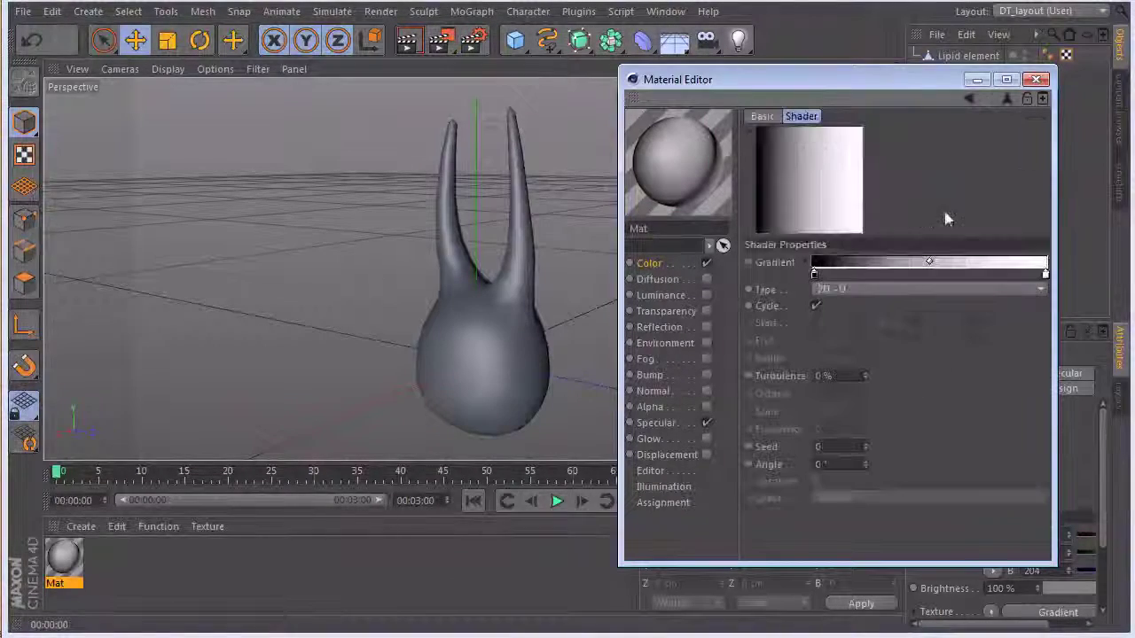
pyautogui.click(838, 290)
pyautogui.click(873, 379)
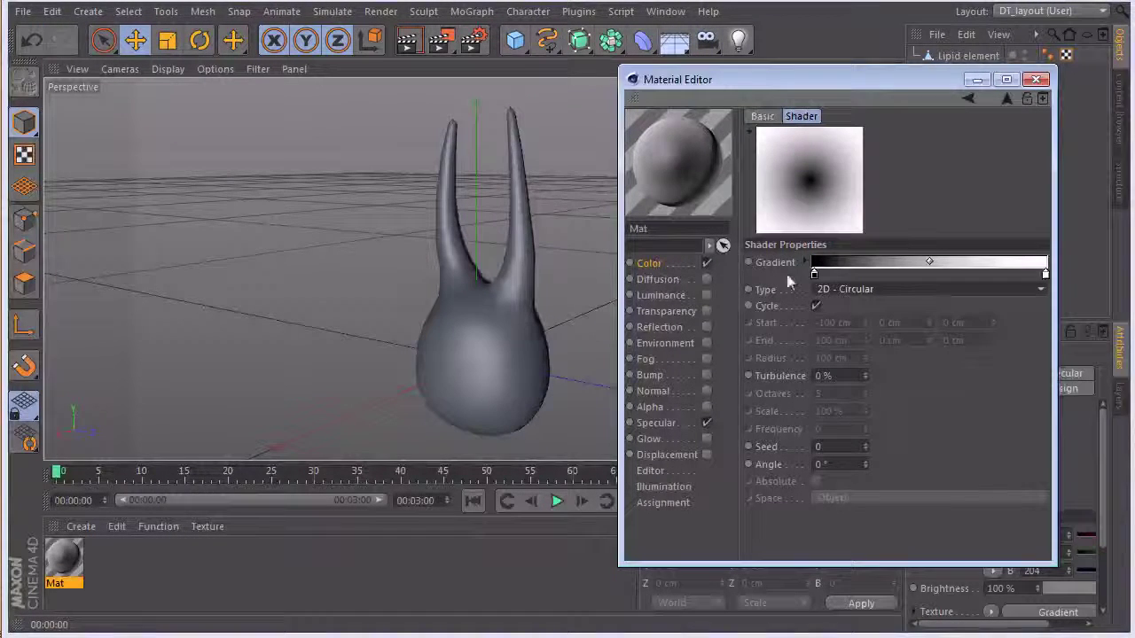
# - Set the material's base colour in the Color channel to olive brown, RGB 124, 107, 39
pyautogui.click(678, 264)
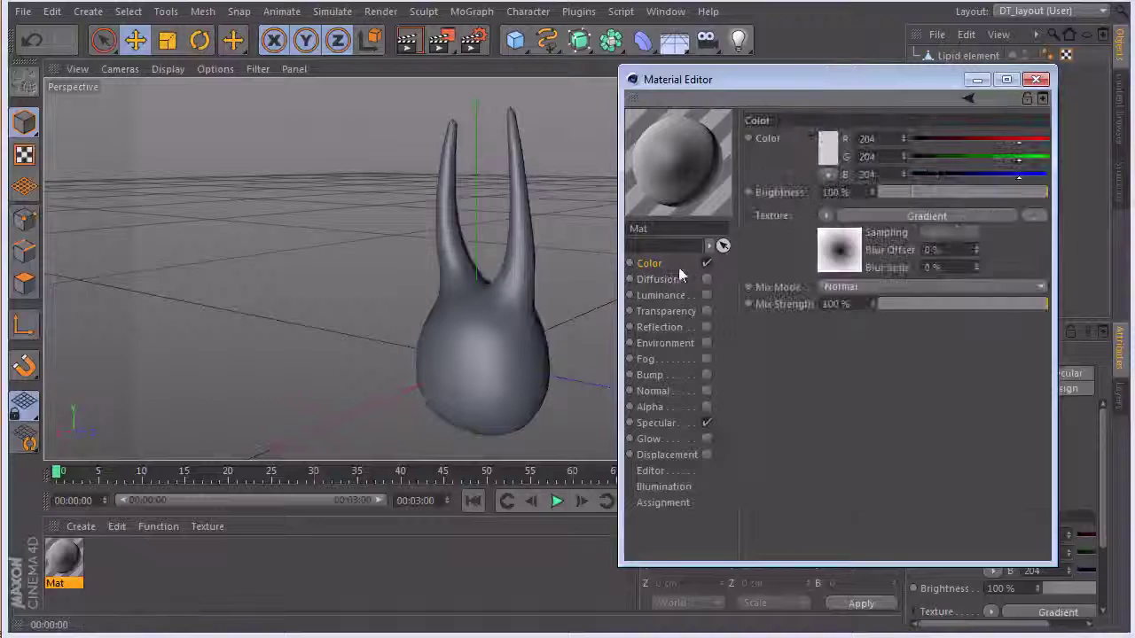
pyautogui.click(832, 157)
pyautogui.click(815, 86)
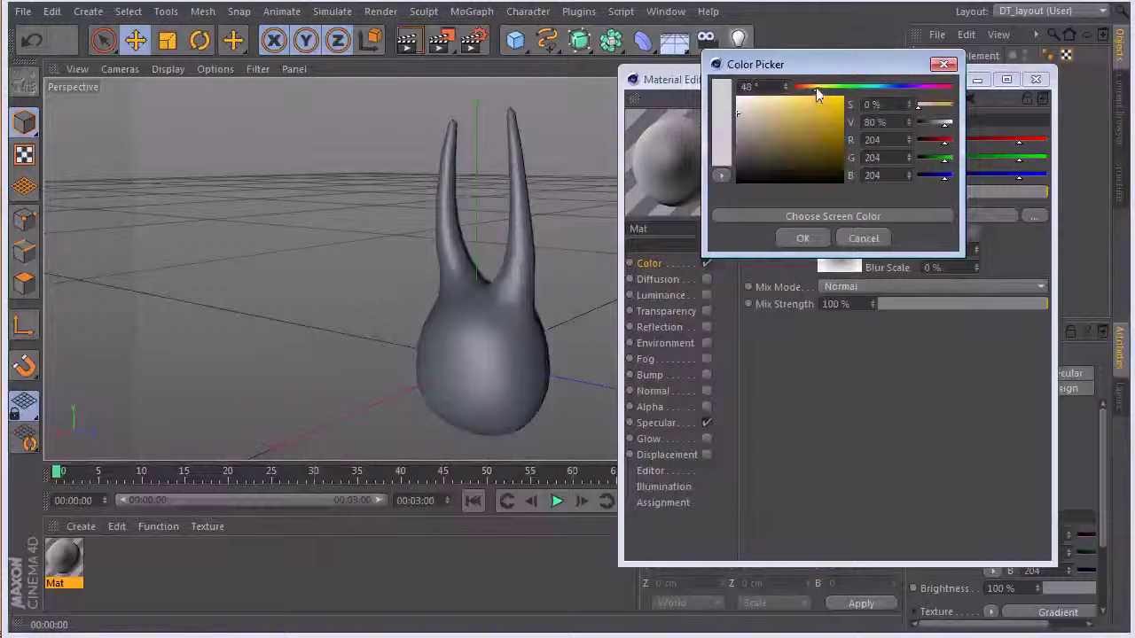
pyautogui.moveTo(775, 135)
pyautogui.mouseDown()
pyautogui.moveTo(776, 117)
pyautogui.moveTo(813, 147)
pyautogui.moveTo(806, 139)
pyautogui.mouseUp()
pyautogui.click(809, 140)
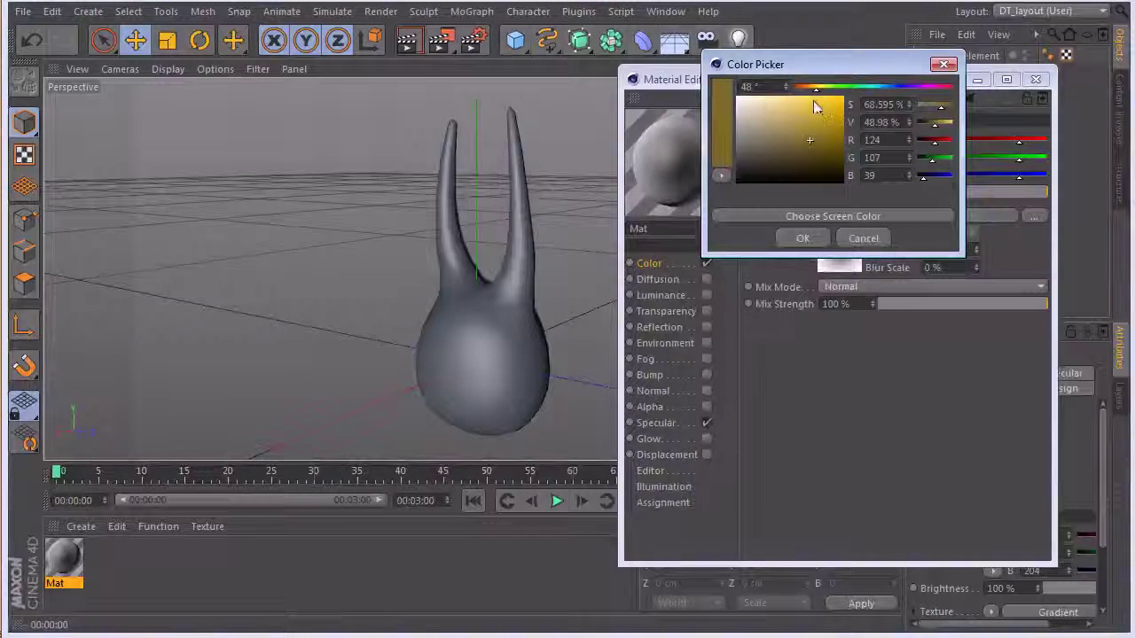
pyautogui.click(801, 237)
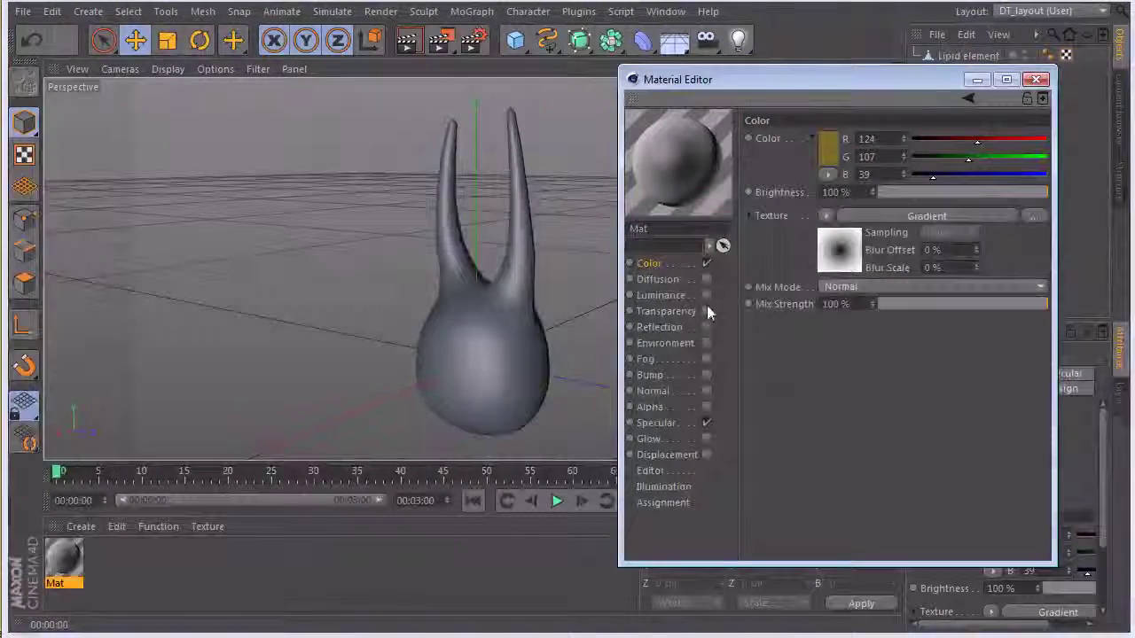
# - Enable the Environment channel with Exclusive turned off, and load a Fresnel shader as its texture
pyautogui.click(705, 342)
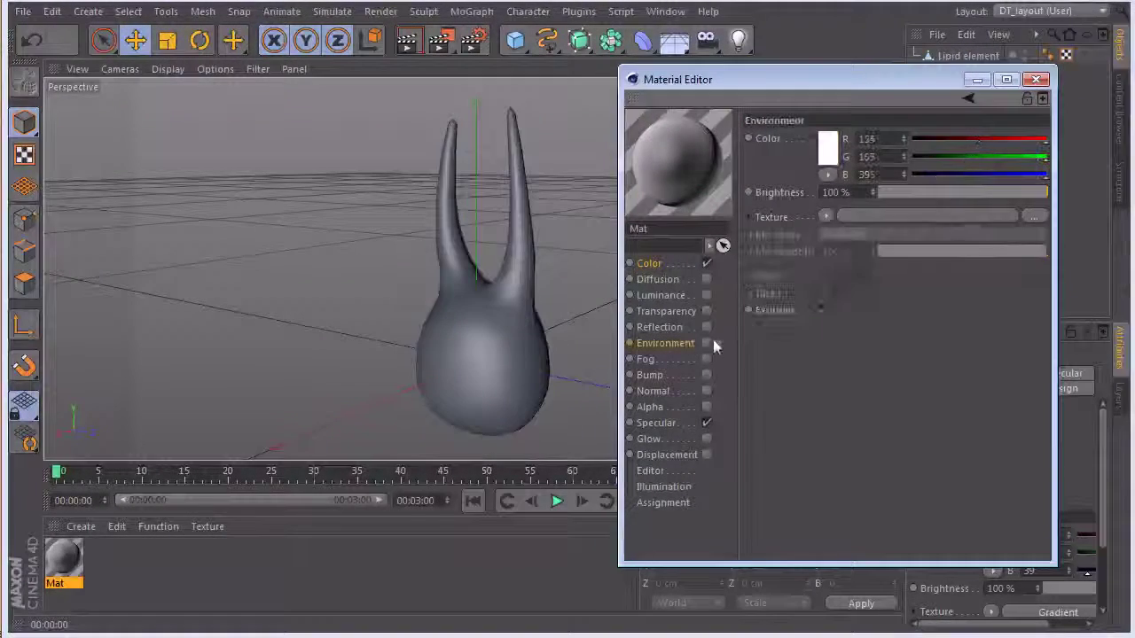
pyautogui.click(824, 310)
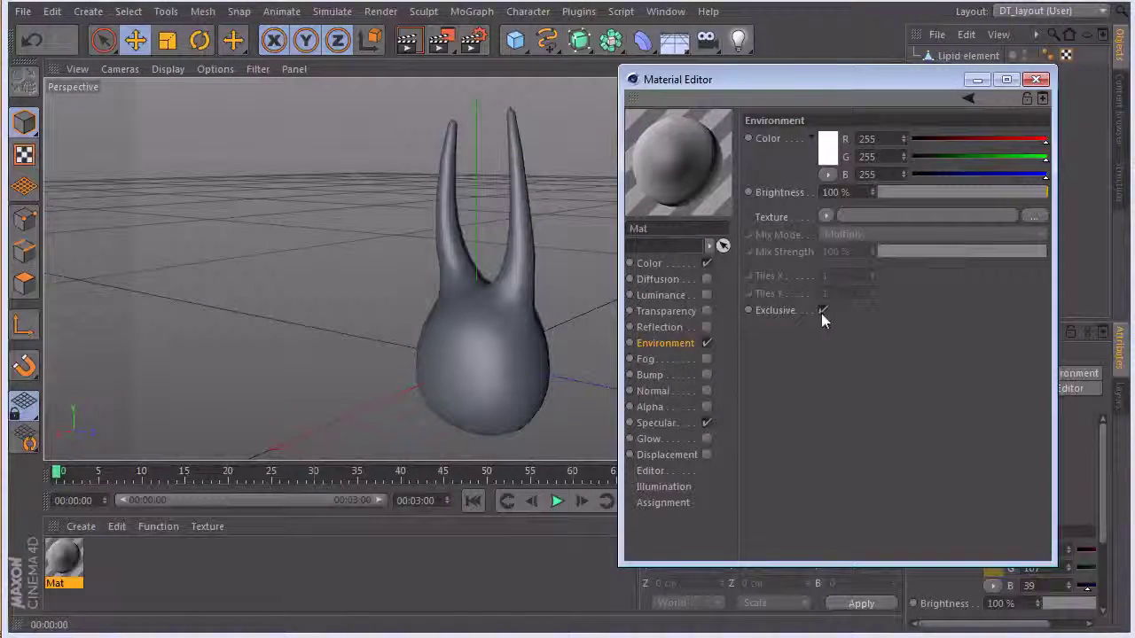
pyautogui.click(823, 310)
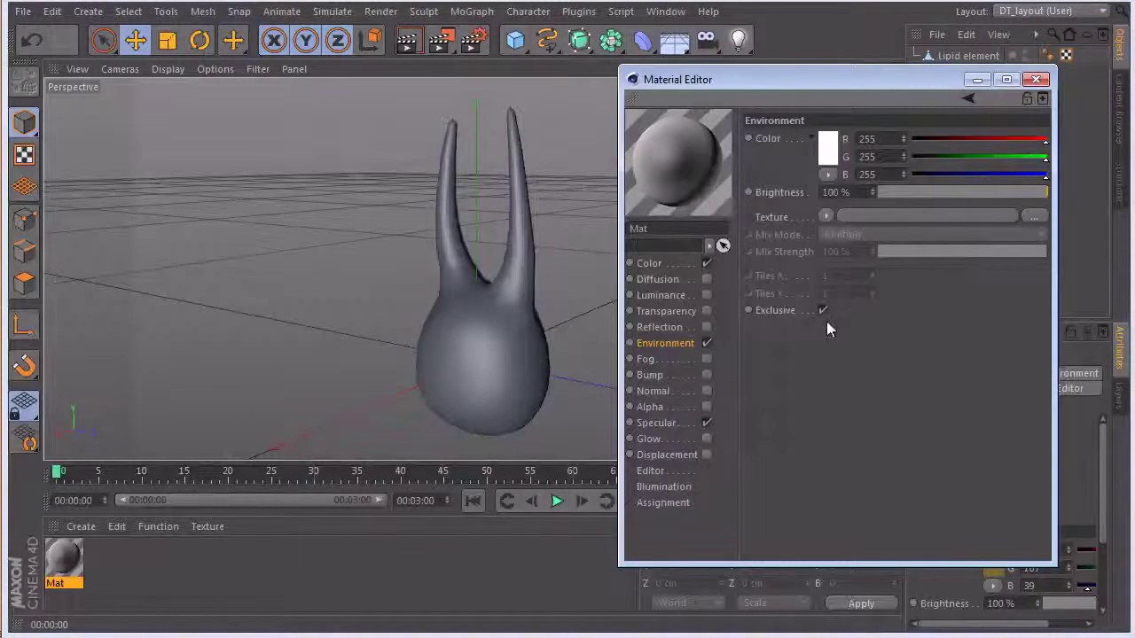
pyautogui.click(823, 310)
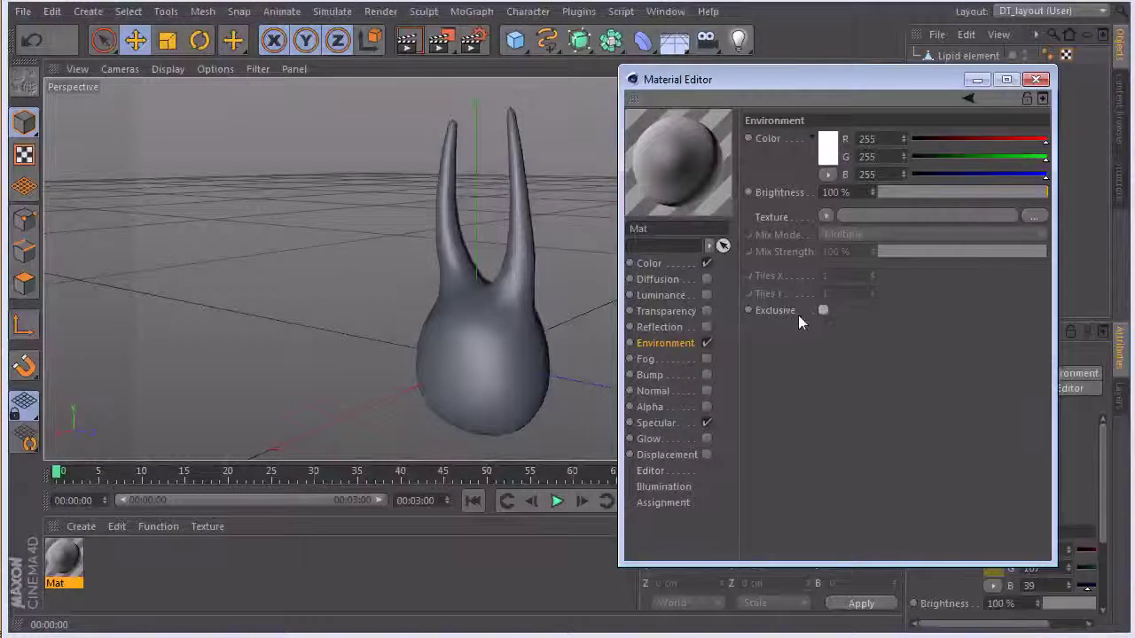
pyautogui.click(826, 216)
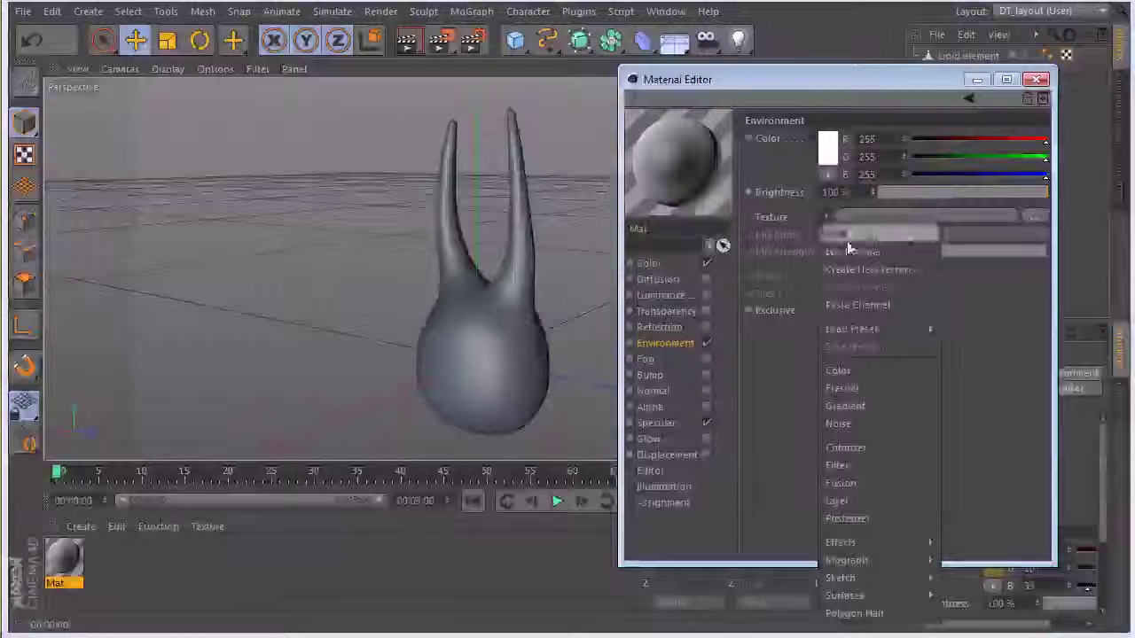
pyautogui.click(856, 388)
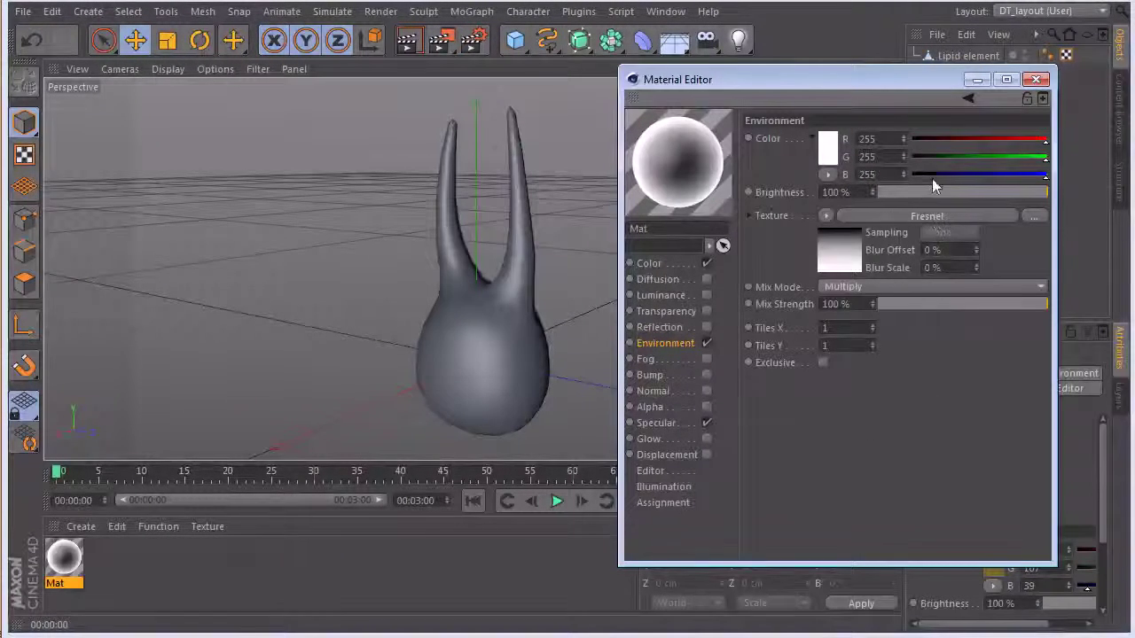
# - Set the white knot of the Environment Fresnel shader's gradient to a light tan, about RGB 234, 203, 143
pyautogui.click(914, 218)
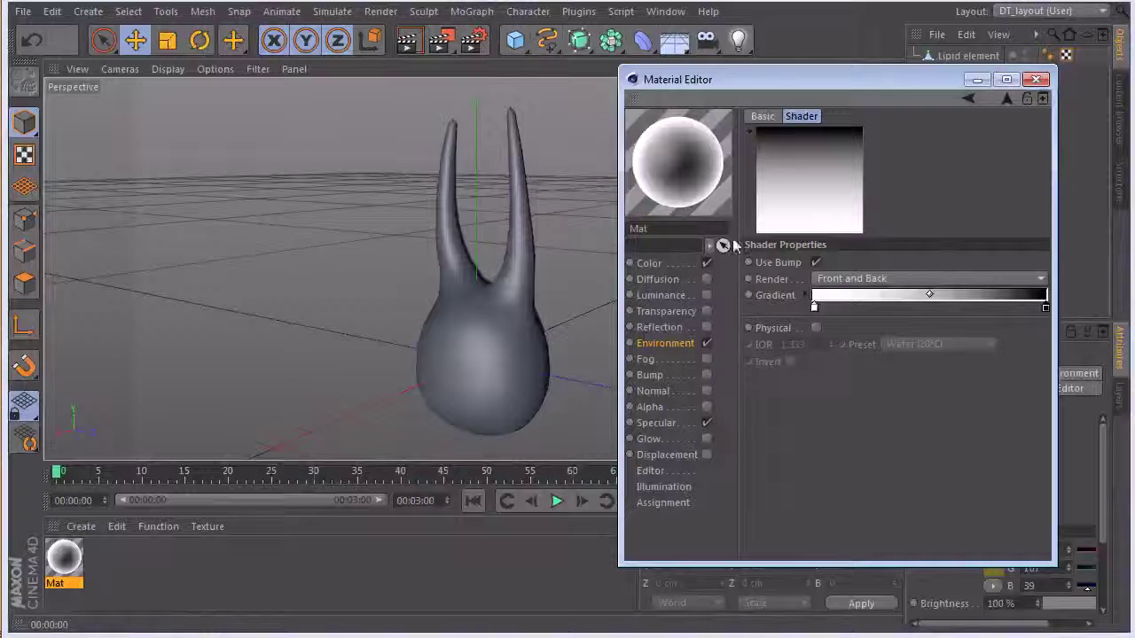
pyautogui.moveTo(620, 301); pyautogui.dragTo(585, 301)
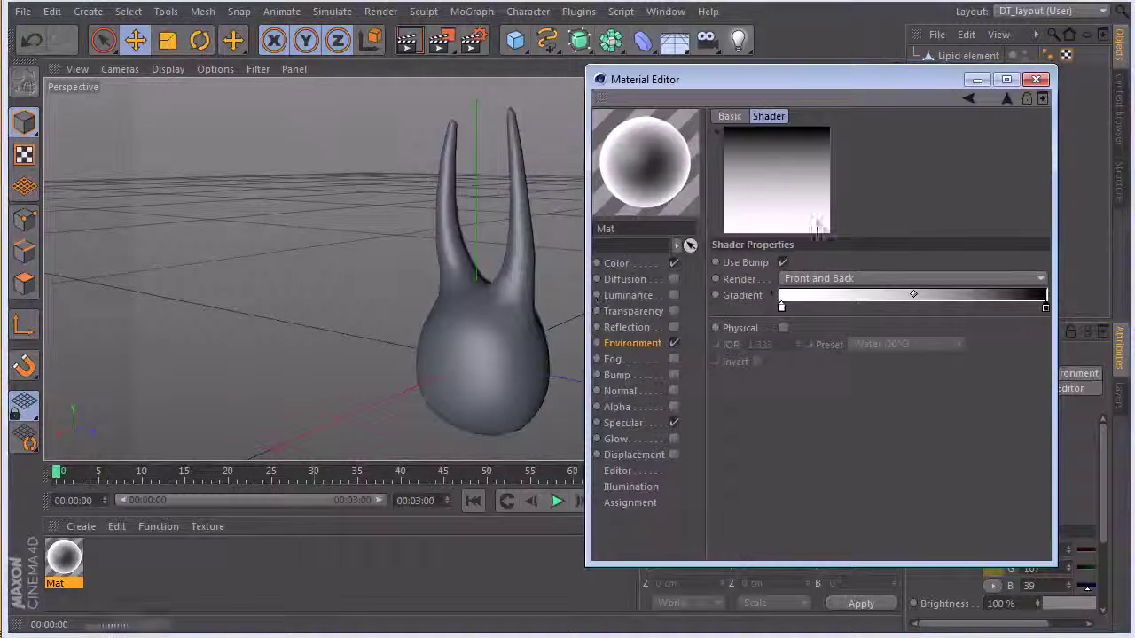
pyautogui.moveTo(902, 79); pyautogui.dragTo(913, 75)
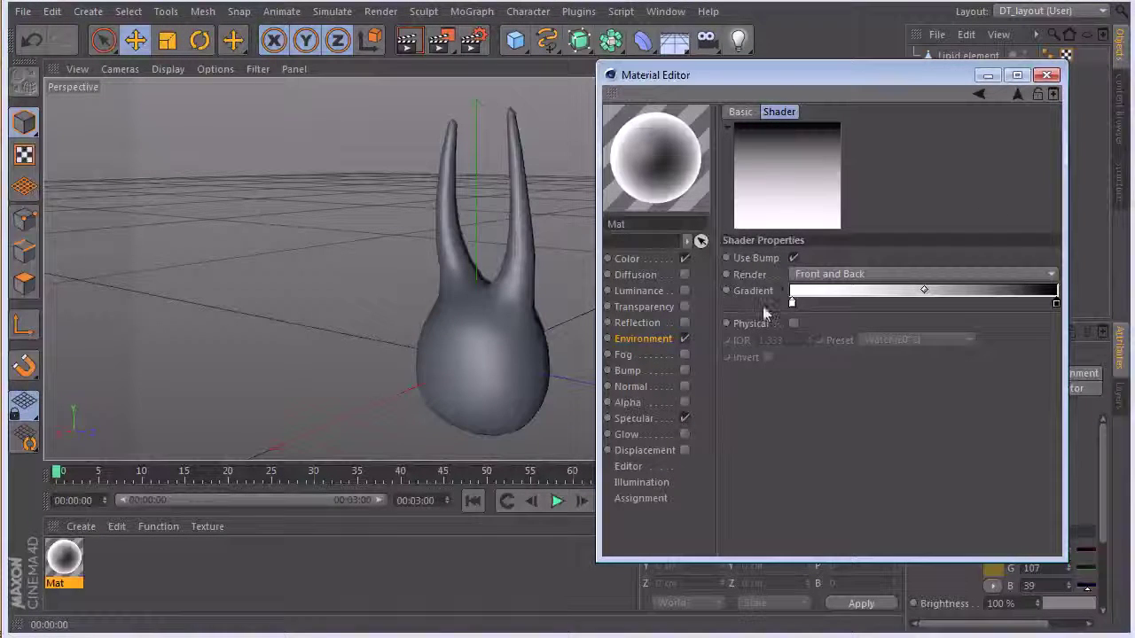
pyautogui.click(792, 304)
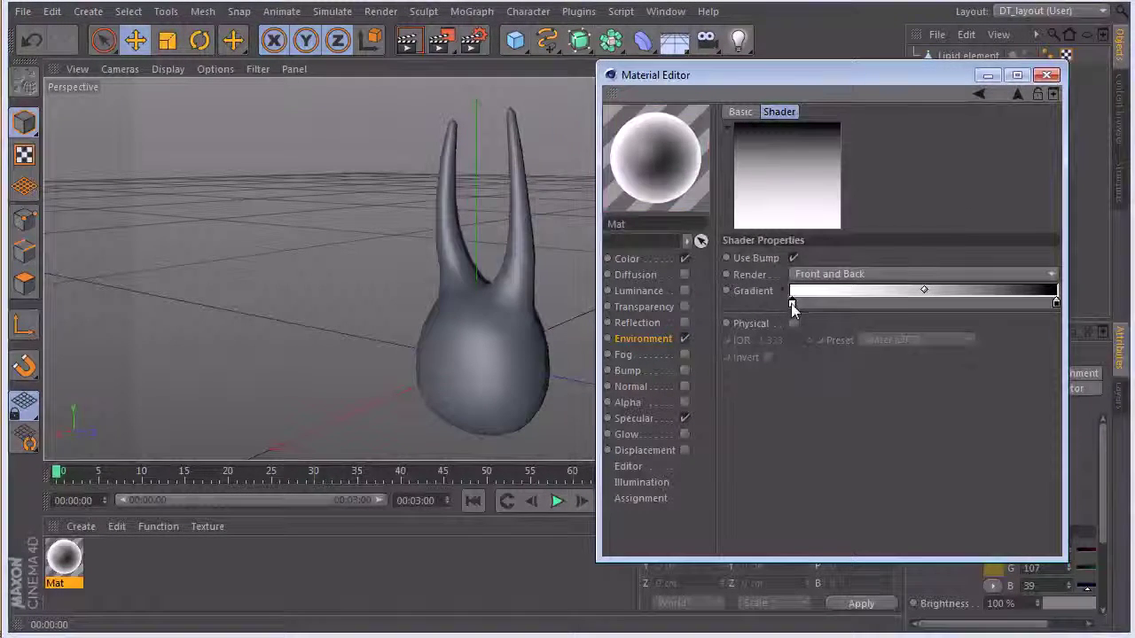
pyautogui.doubleClick(791, 303)
pyautogui.moveTo(797, 215); pyautogui.dragTo(882, 359)
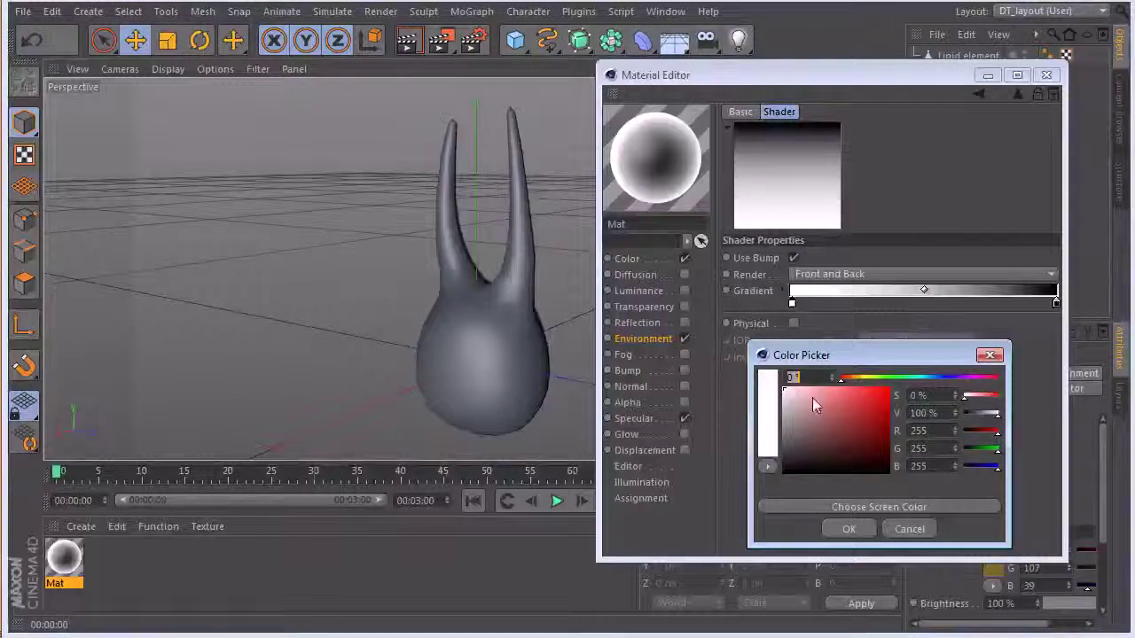
pyautogui.moveTo(861, 380); pyautogui.dragTo(857, 387)
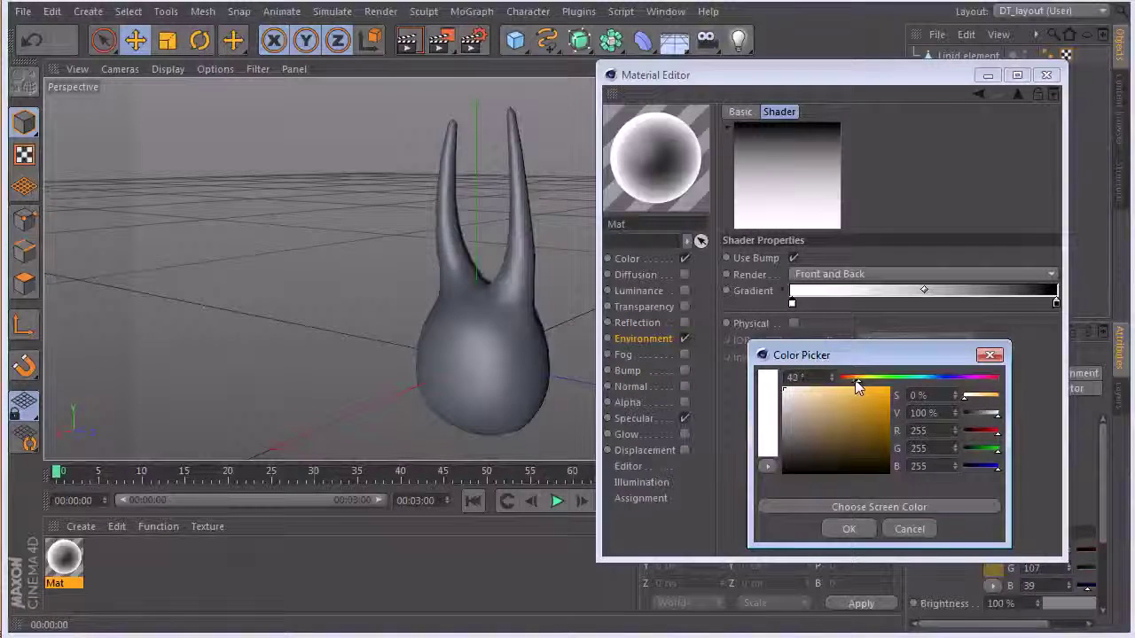
pyautogui.click(830, 395)
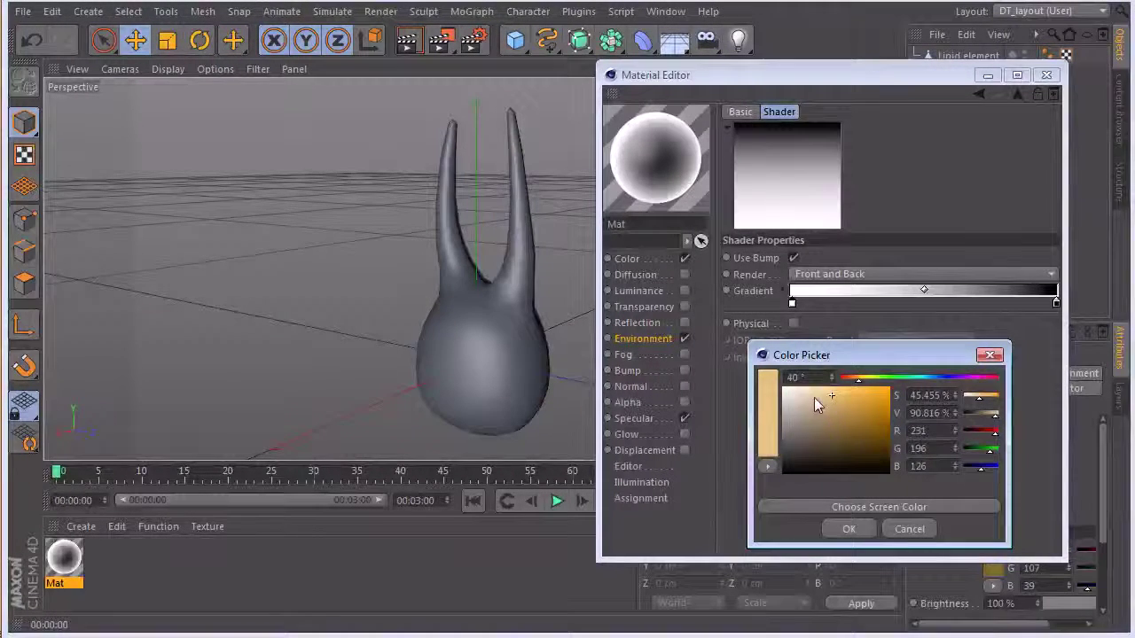
pyautogui.click(836, 393)
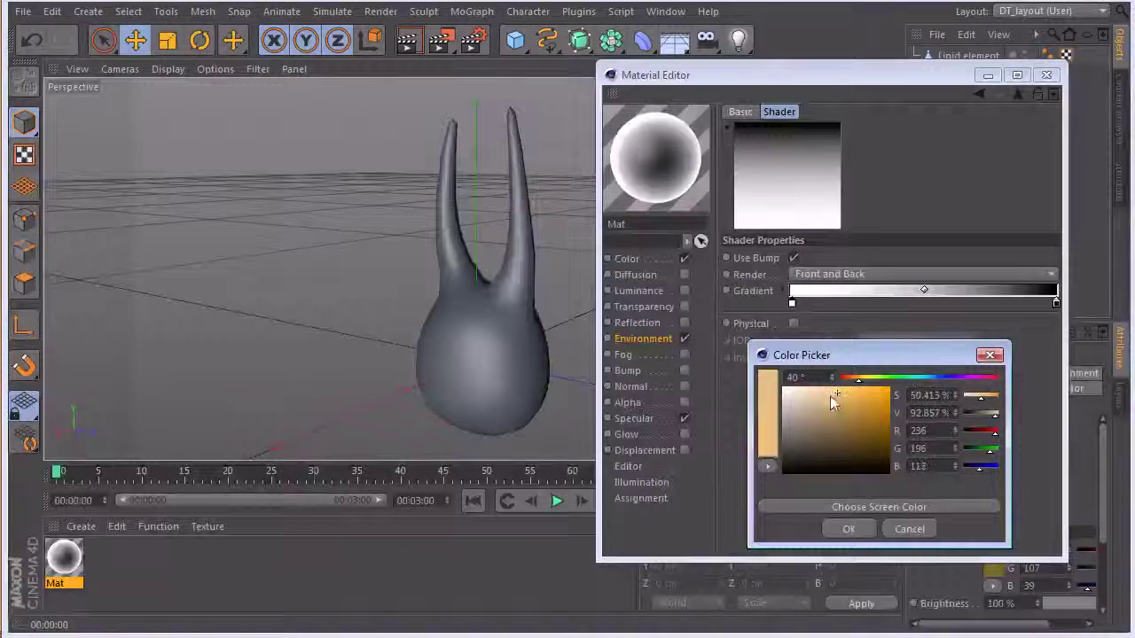
pyautogui.click(855, 381)
pyautogui.moveTo(855, 381); pyautogui.dragTo(857, 381)
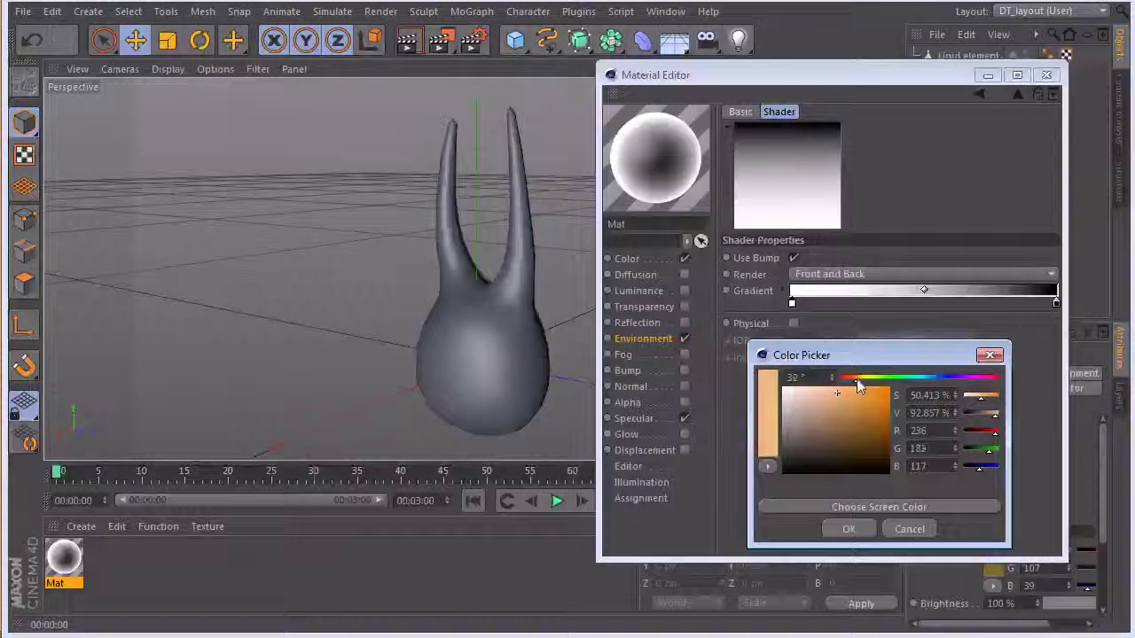
pyautogui.click(832, 393)
pyautogui.click(857, 381)
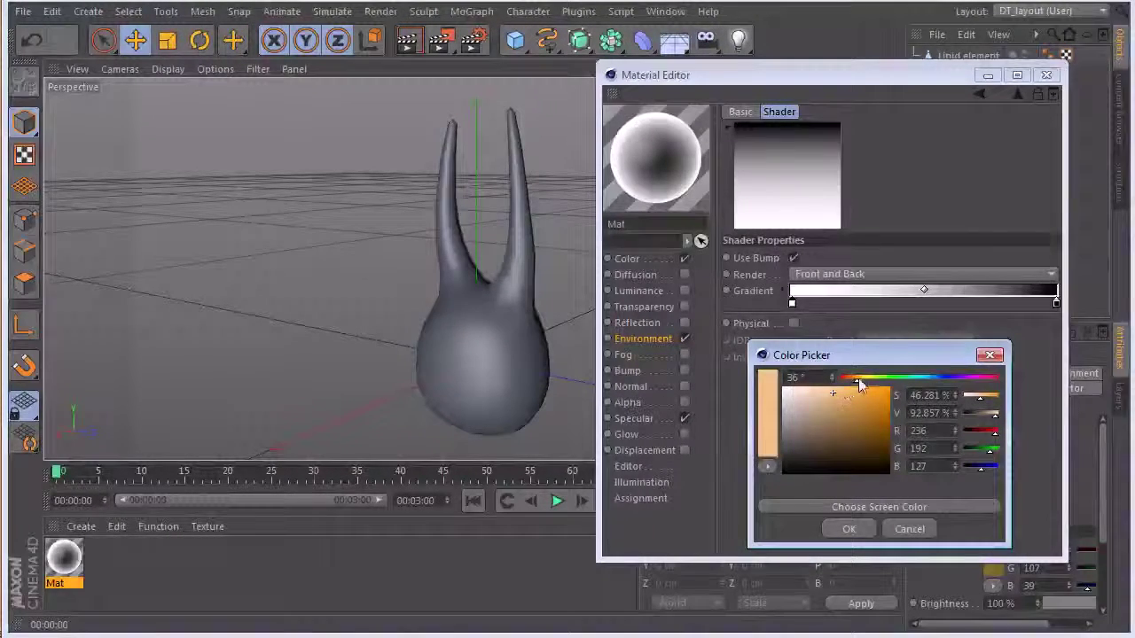
pyautogui.click(824, 393)
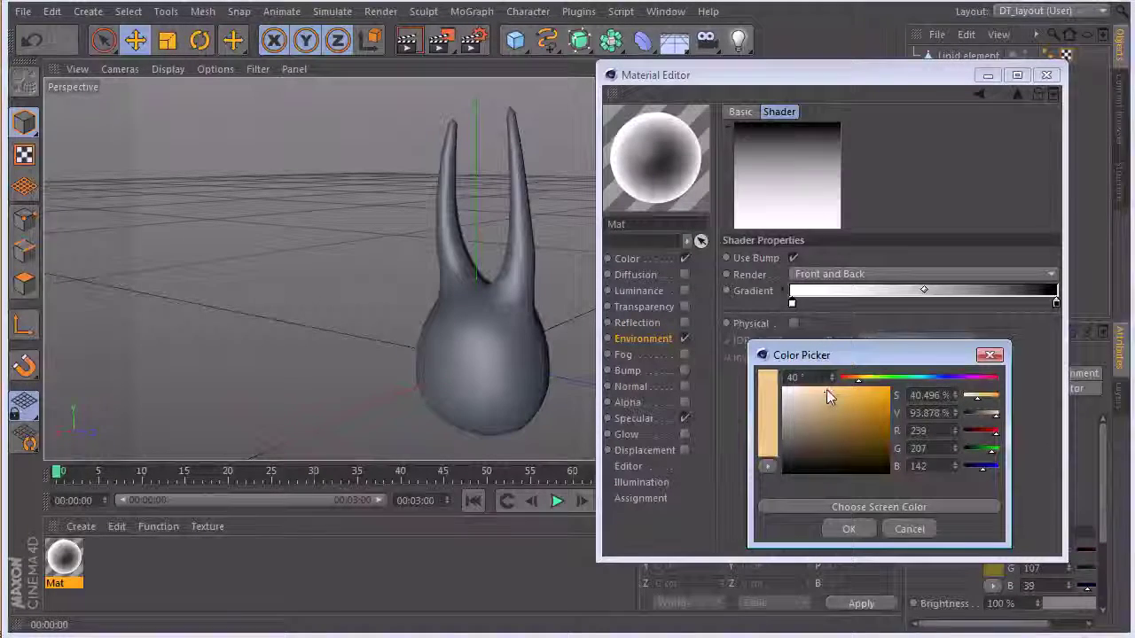
pyautogui.click(855, 381)
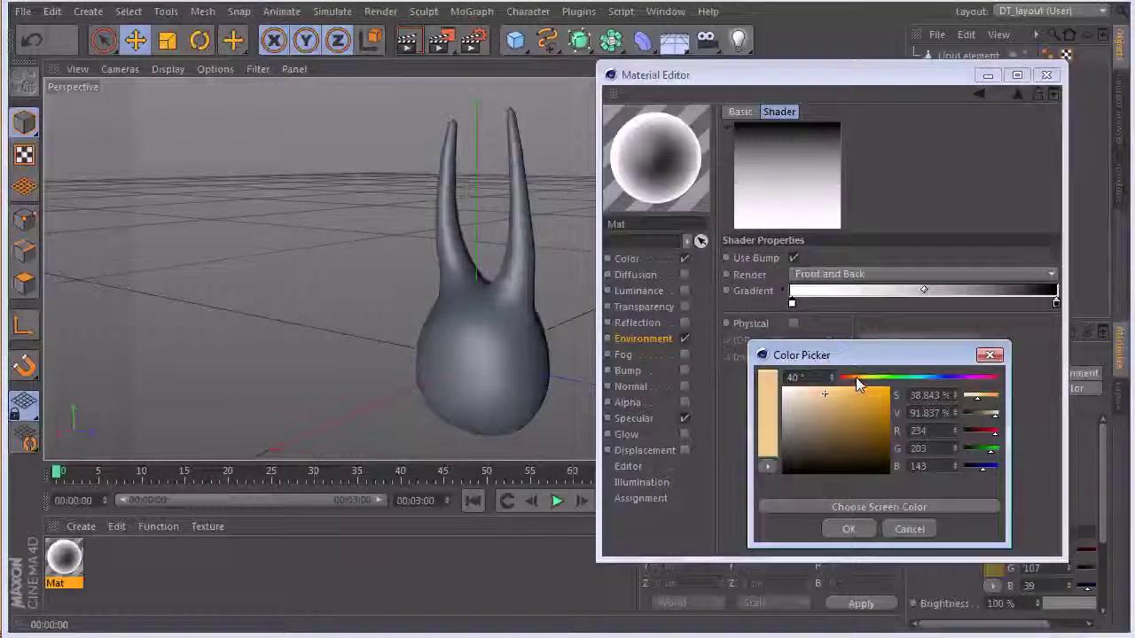
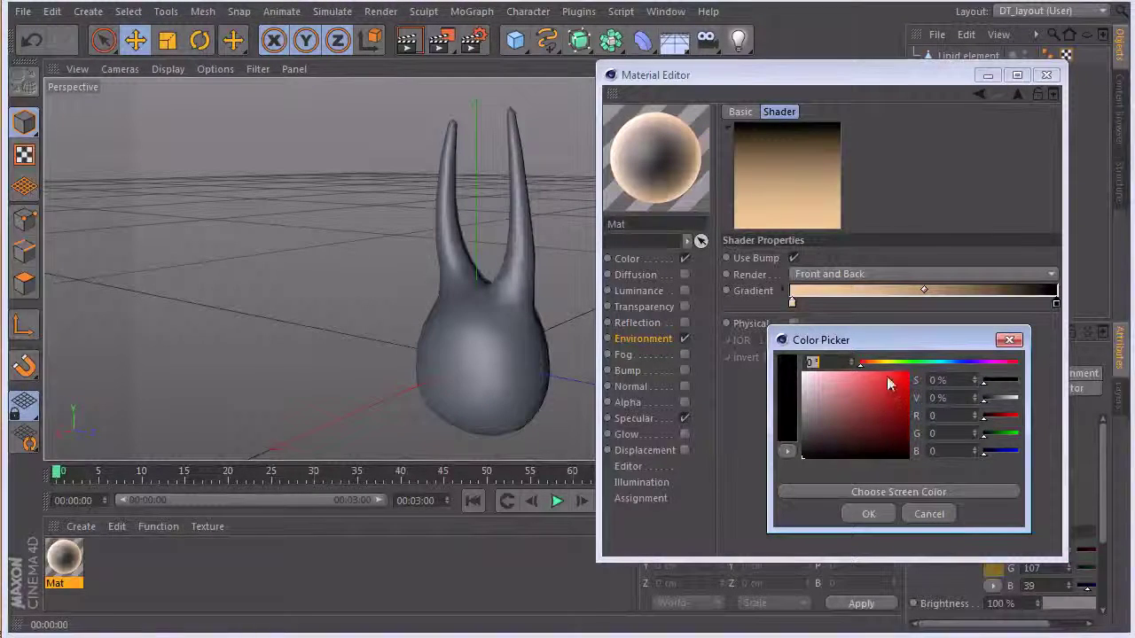
# - Set the black knot of the Fresnel gradient to a dark orange-brown, about RGB 101, 52, 22
pyautogui.click(869, 364)
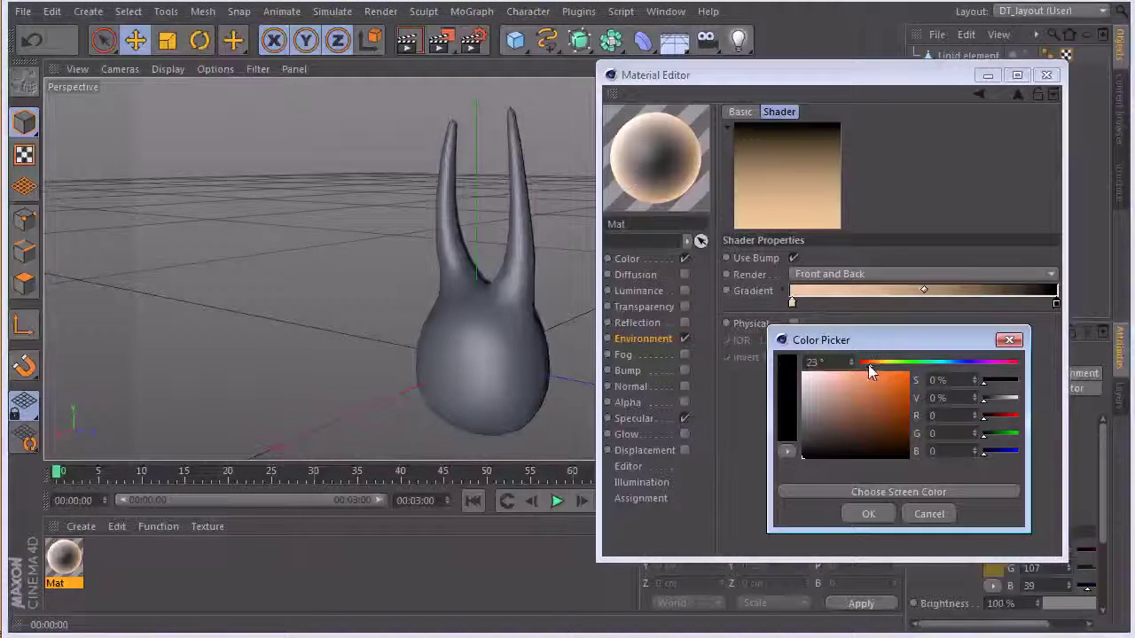
pyautogui.moveTo(886, 408); pyautogui.dragTo(884, 423)
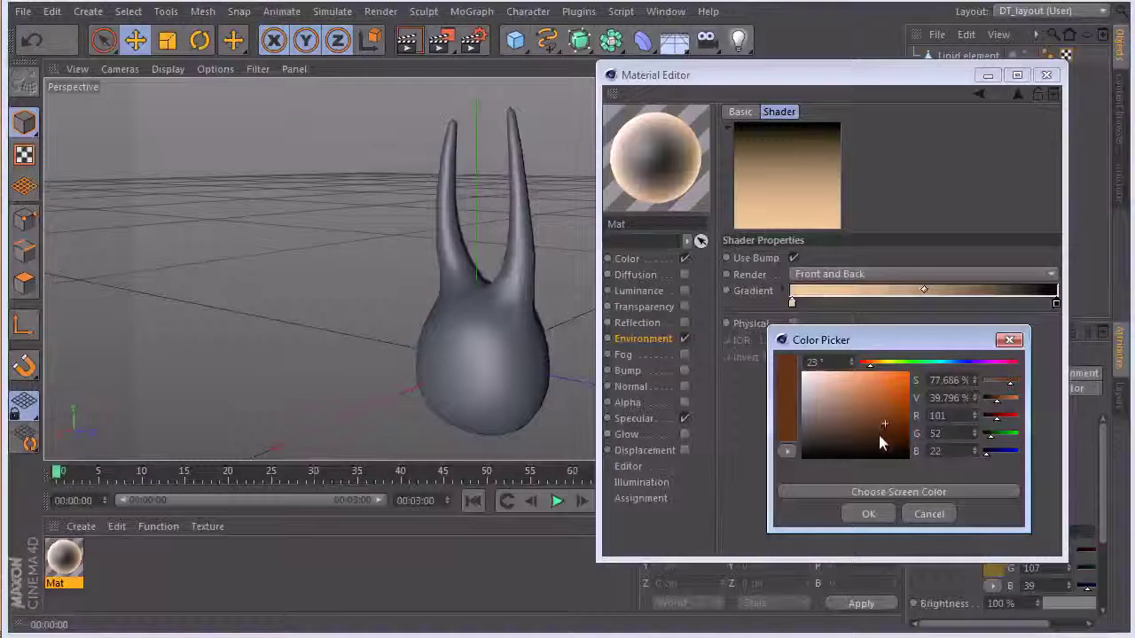
pyautogui.click(868, 514)
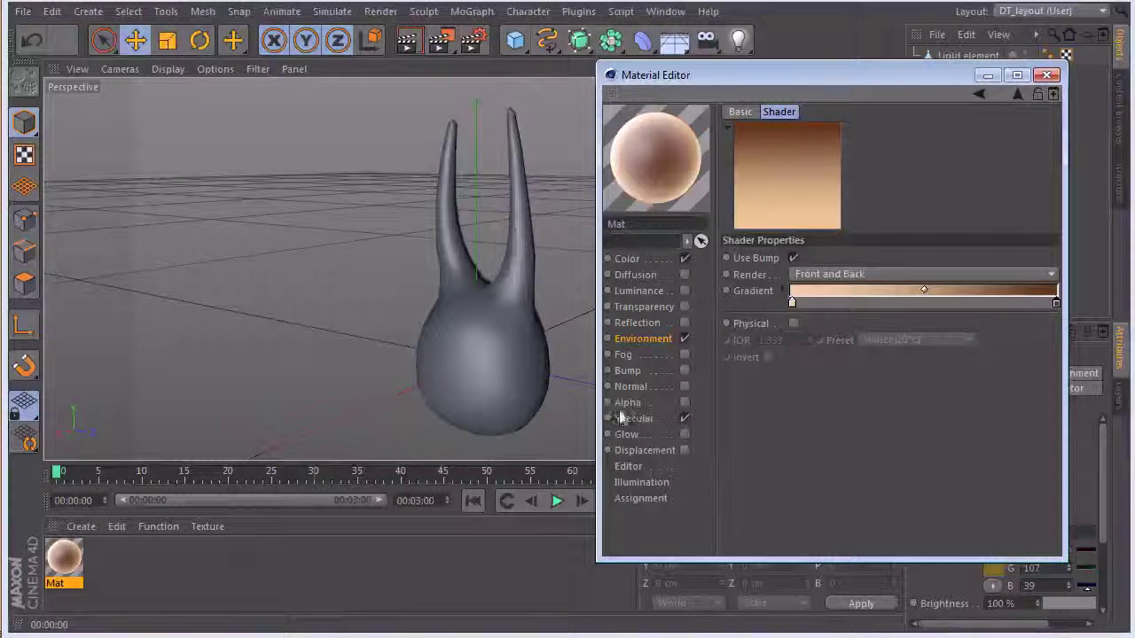
# - Enable the material's Bump channel and load a Fusion shader as its texture
pyautogui.click(684, 371)
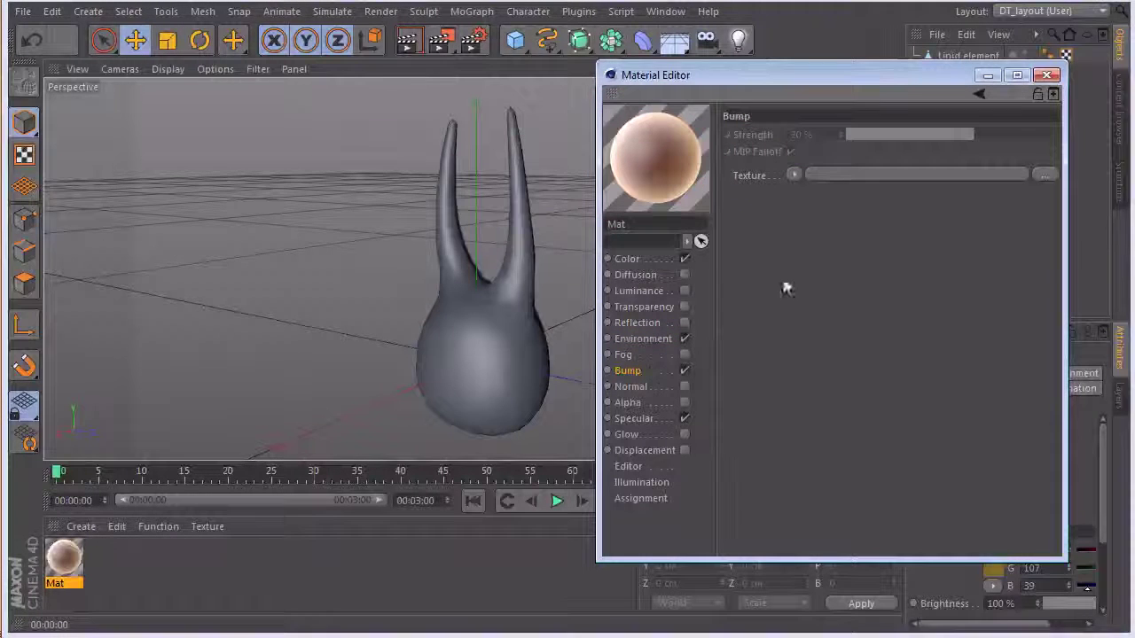
pyautogui.click(793, 175)
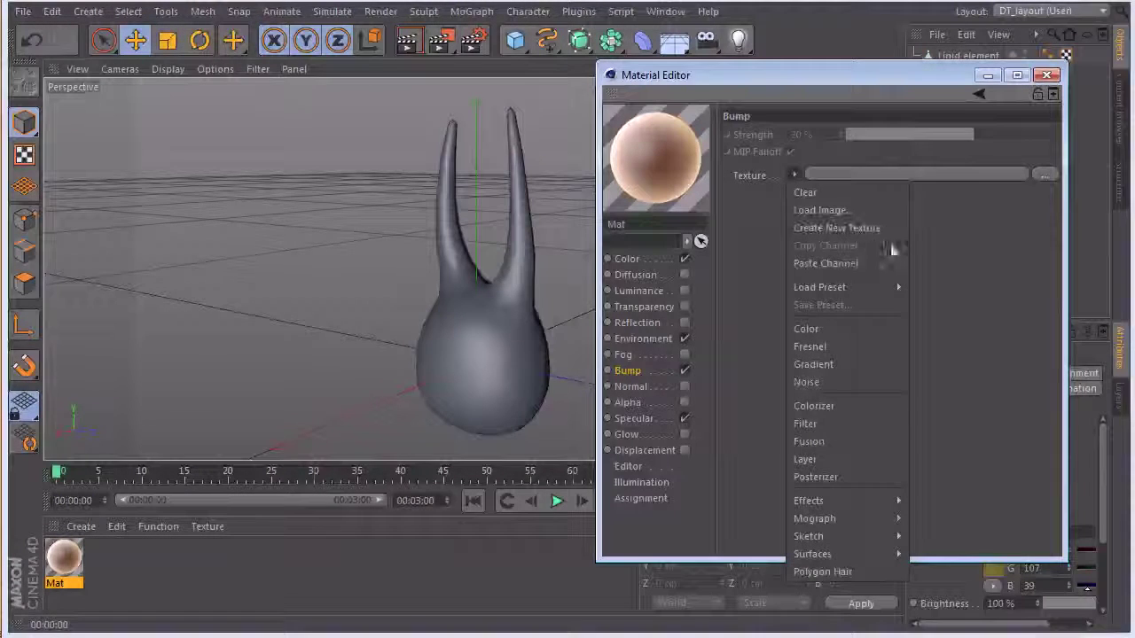
pyautogui.click(811, 441)
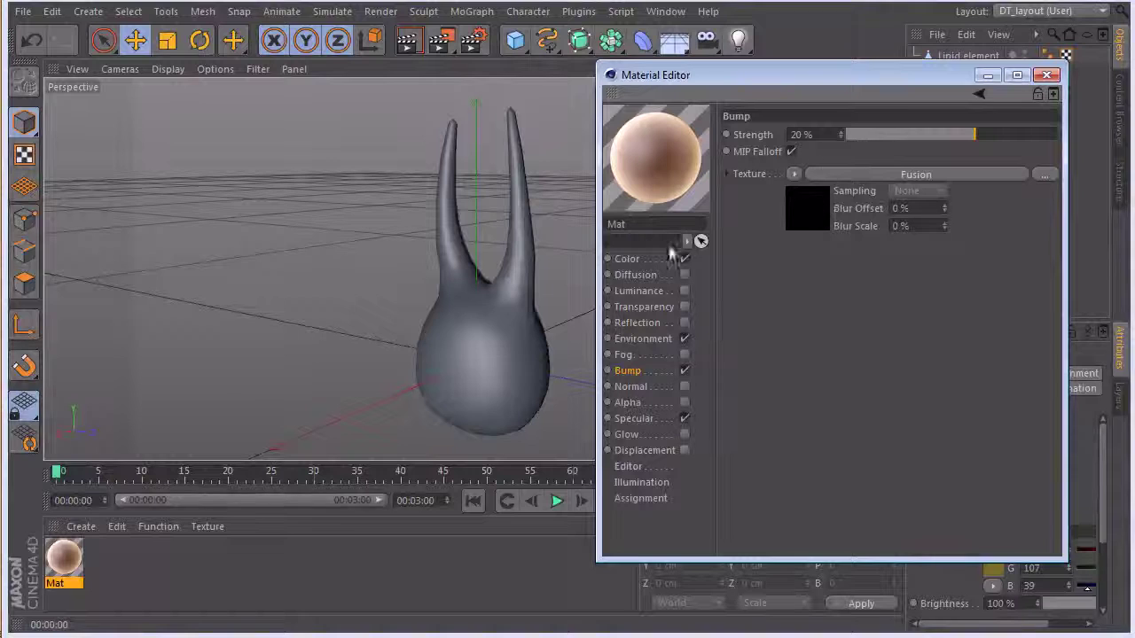
# - Load a Noise shader into both the Blend Channel and the Base Channel of the bump's Fusion shader
pyautogui.click(871, 175)
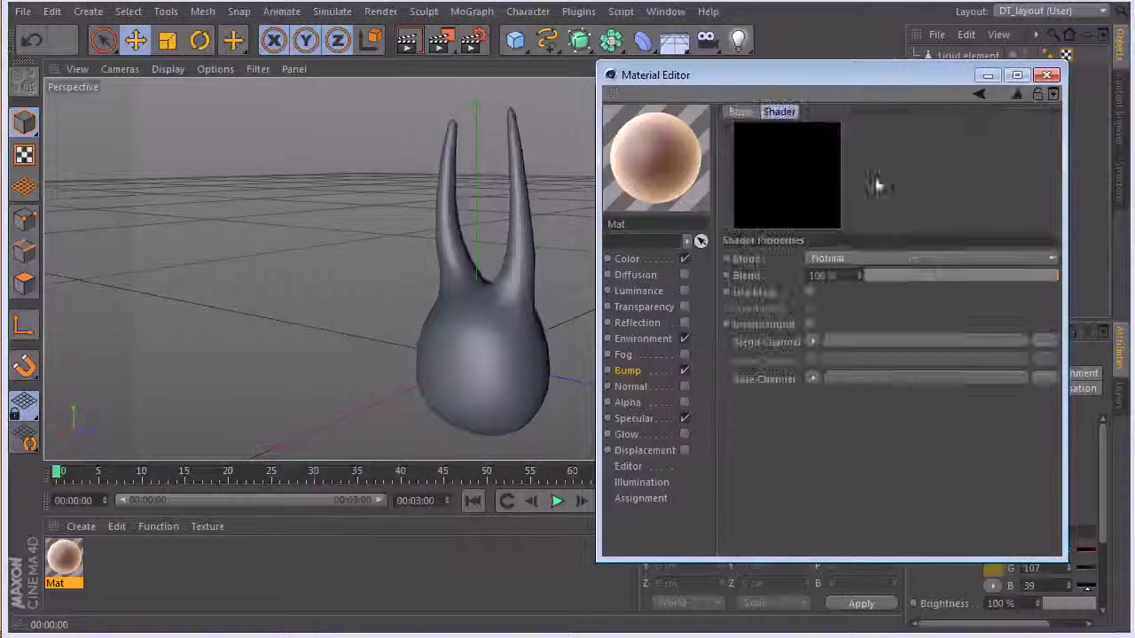
pyautogui.click(812, 342)
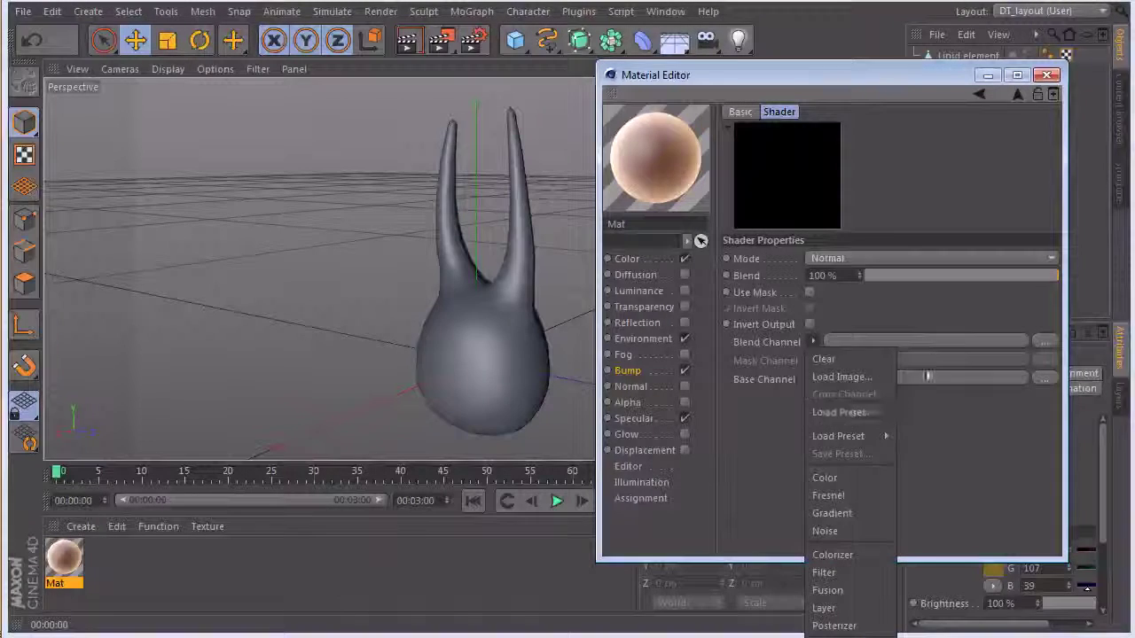
pyautogui.click(838, 530)
pyautogui.click(809, 431)
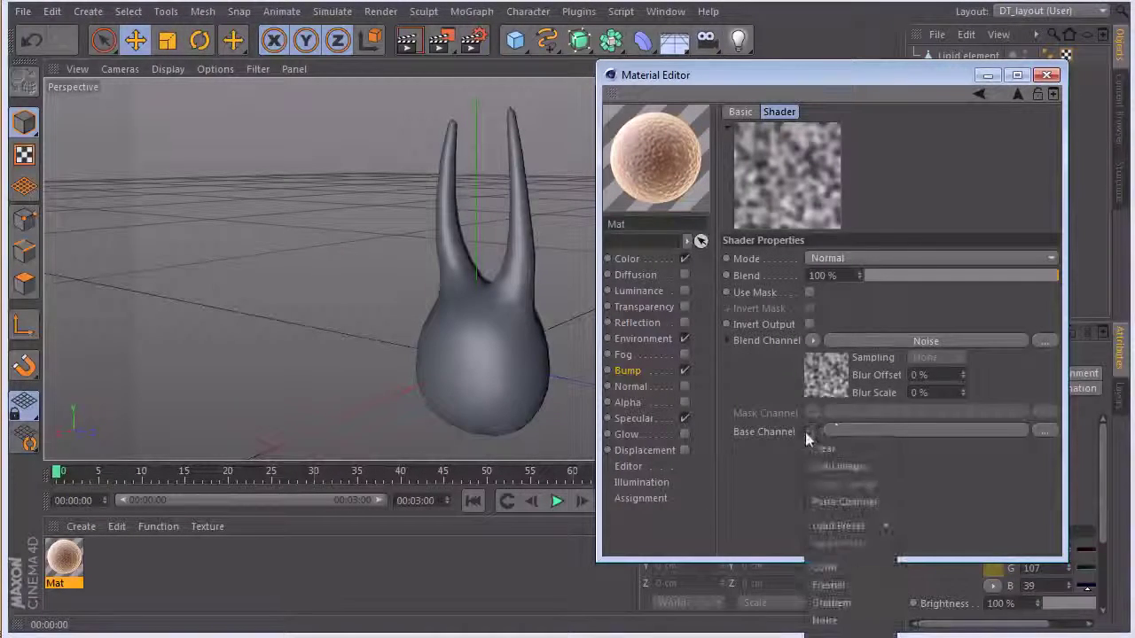
pyautogui.click(826, 620)
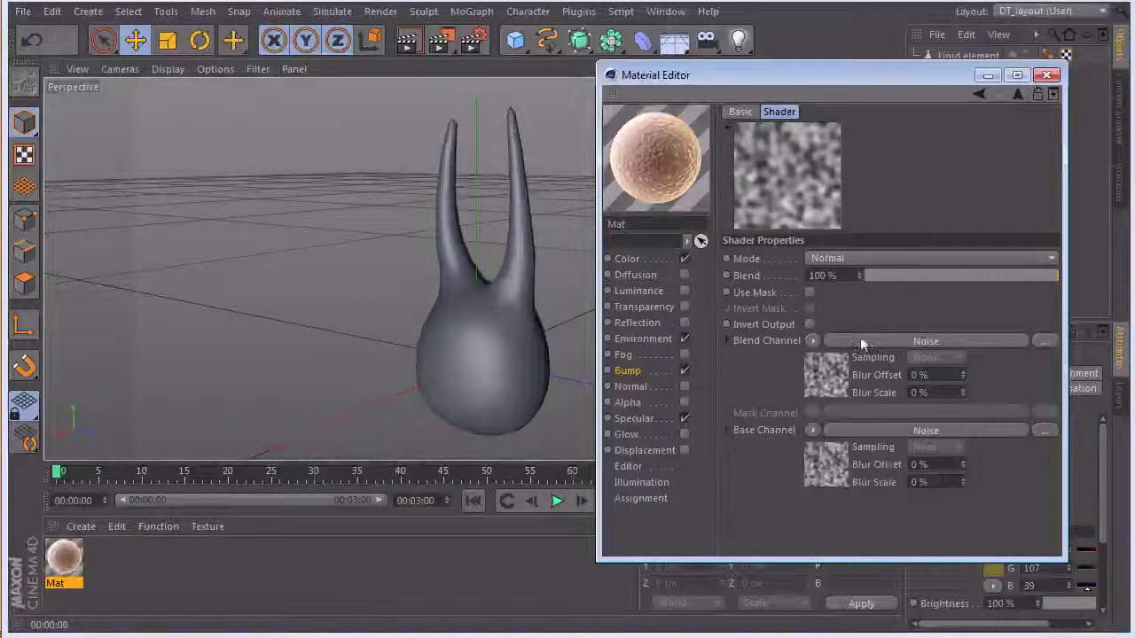
# - Set the Blend Channel noise to the Luka type with a Global Scale of 500 %
pyautogui.click(940, 343)
pyautogui.click(918, 307)
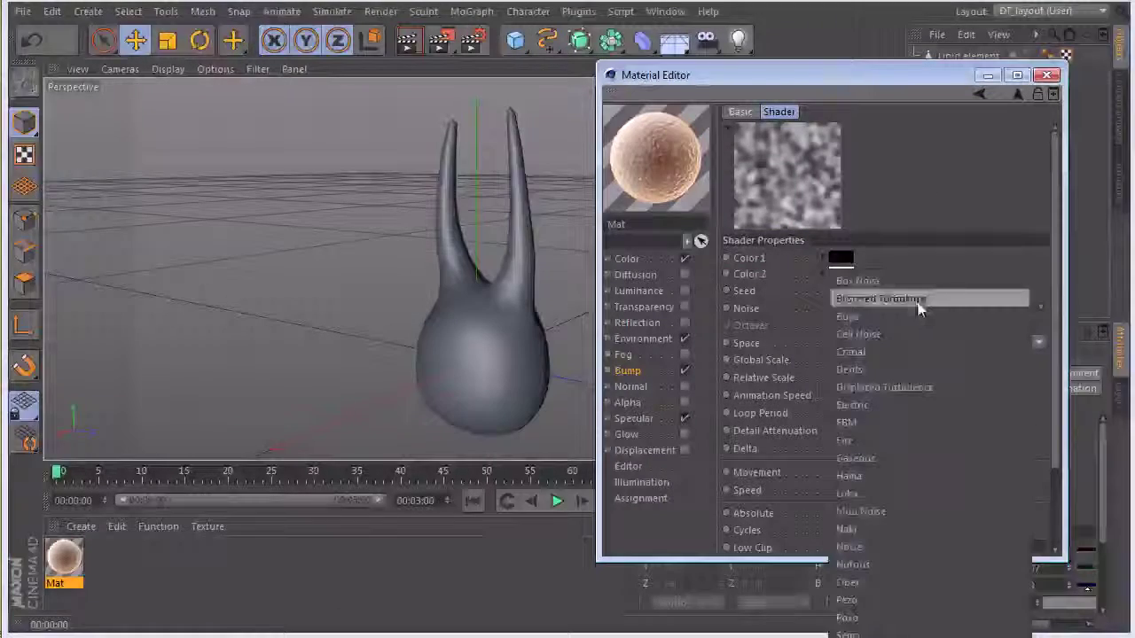
pyautogui.click(848, 494)
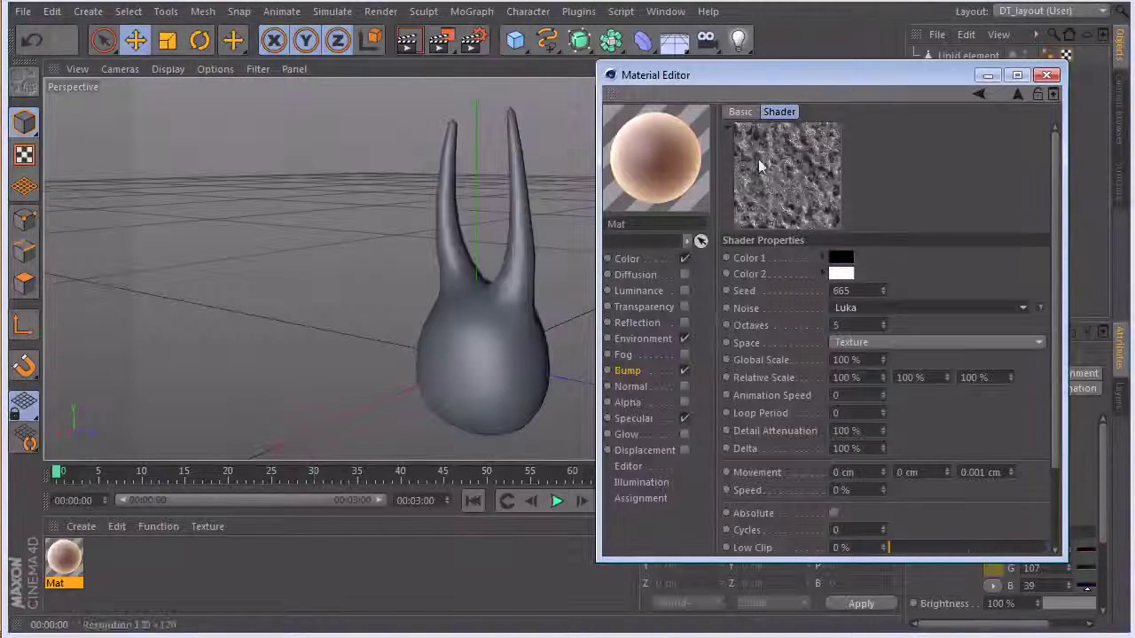
pyautogui.doubleClick(870, 359)
pyautogui.write('500')
pyautogui.press('Return')
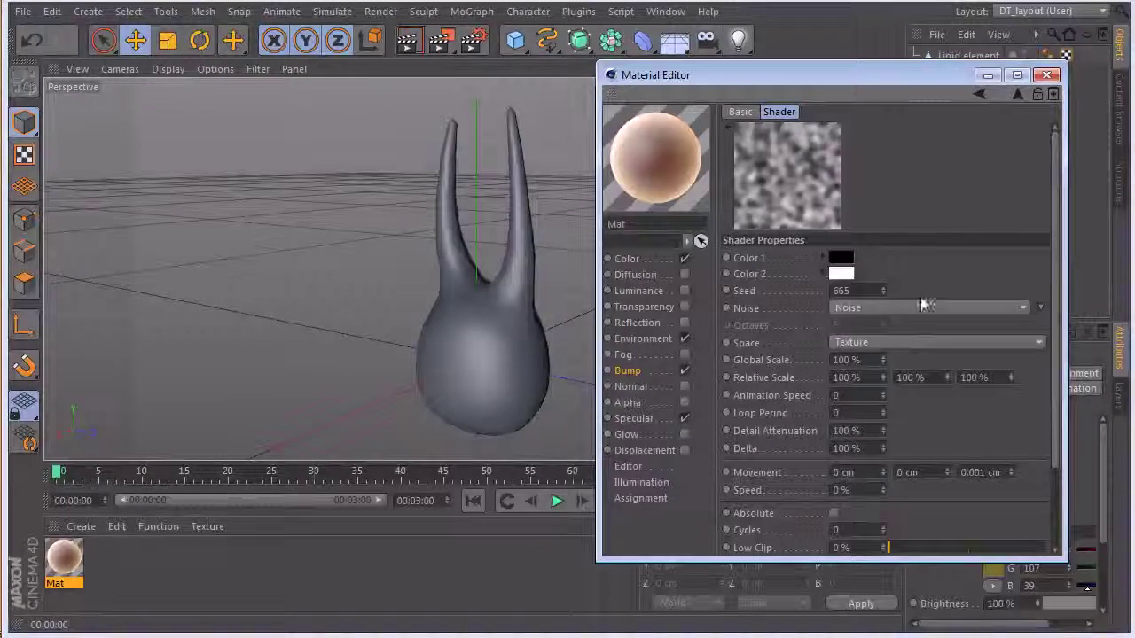
# - Set the Base Channel noise to the Naki type with a Global Scale of 200 %
pyautogui.click(924, 305)
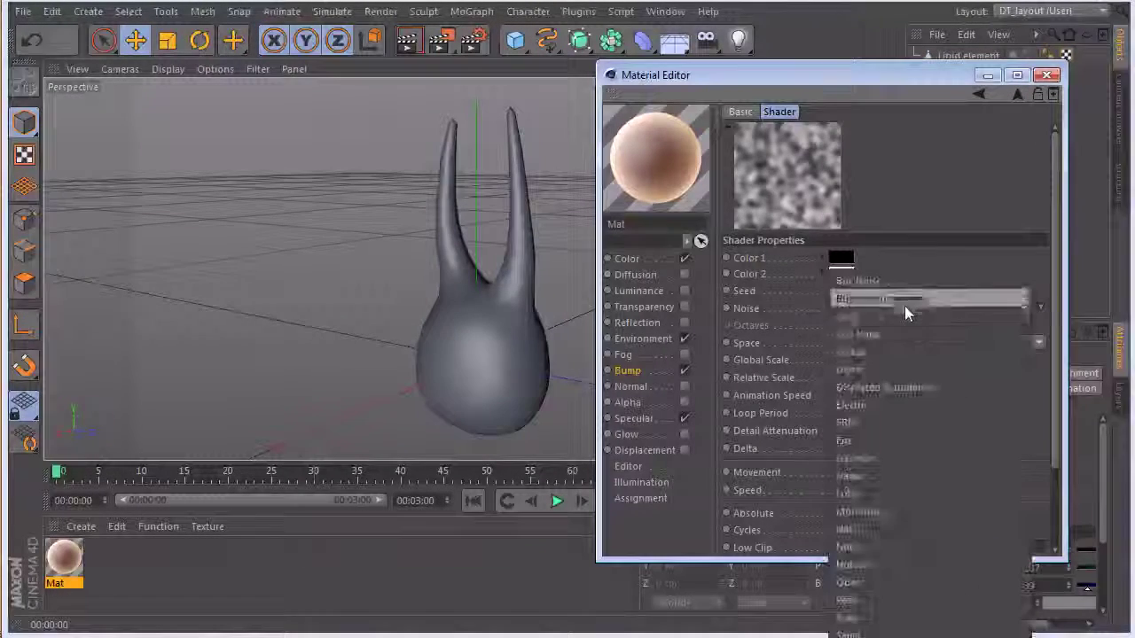
pyautogui.click(877, 529)
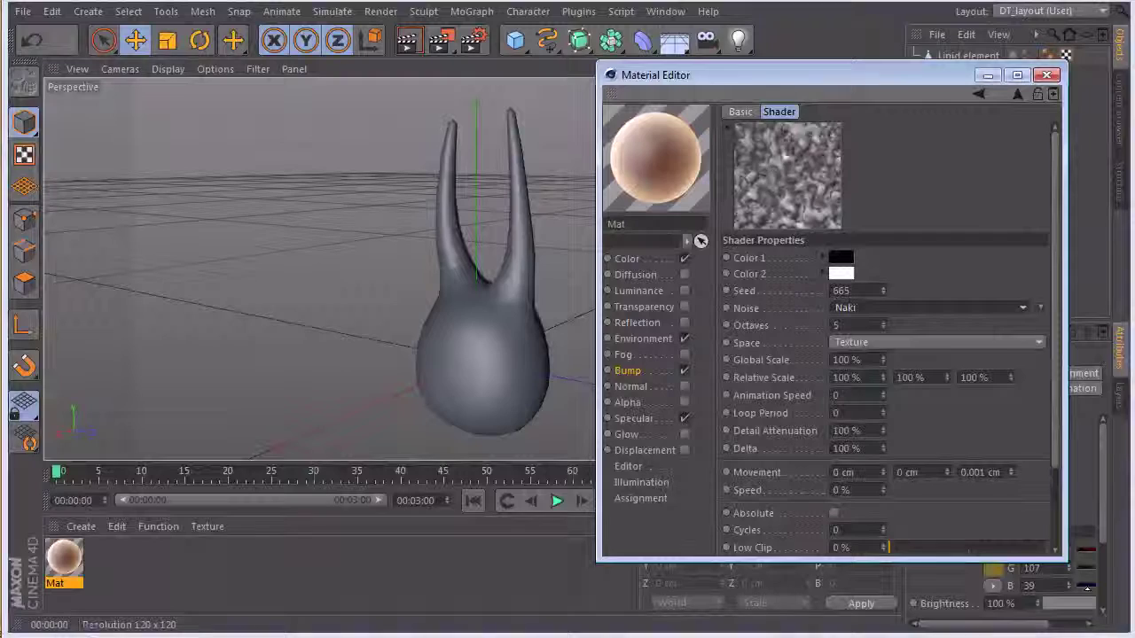
pyautogui.doubleClick(855, 363)
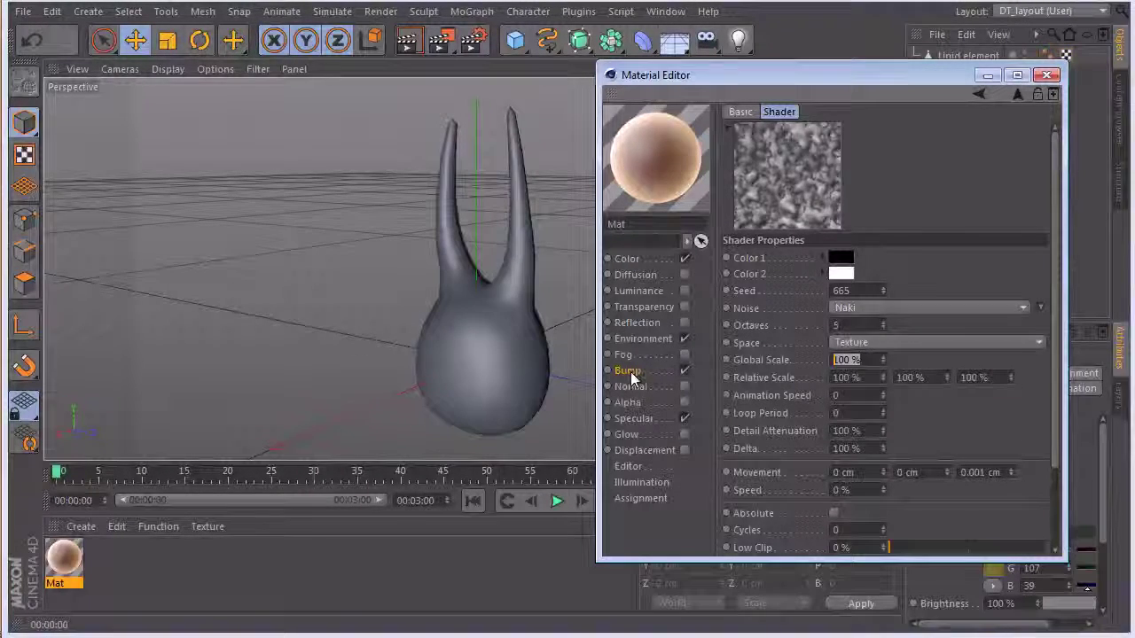
pyautogui.write('200')
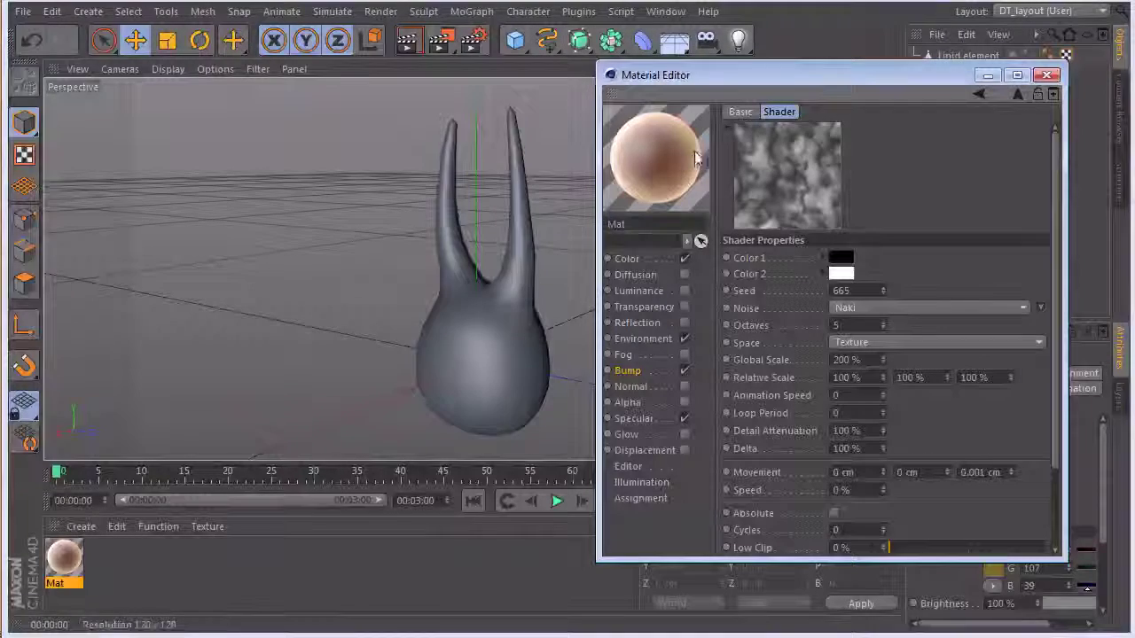
# - Set the Fusion shader's Blend to 50 % and the Bump channel's Strength to 40 %
pyautogui.click(978, 93)
pyautogui.moveTo(960, 276); pyautogui.dragTo(861, 278)
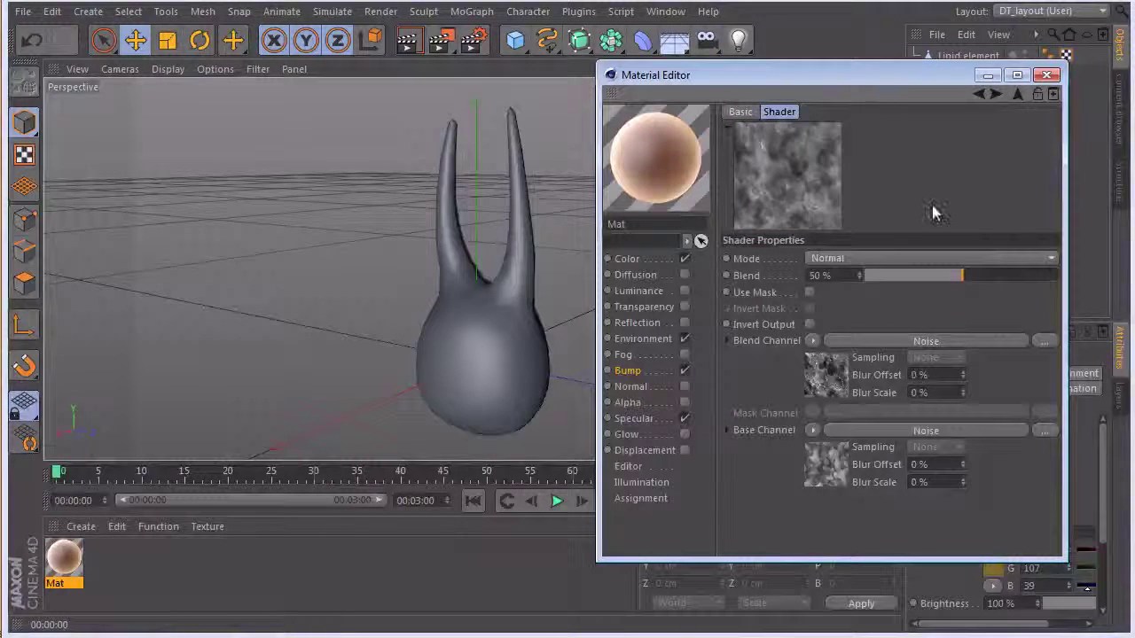
pyautogui.click(651, 376)
pyautogui.write('40')
pyautogui.press('Return')
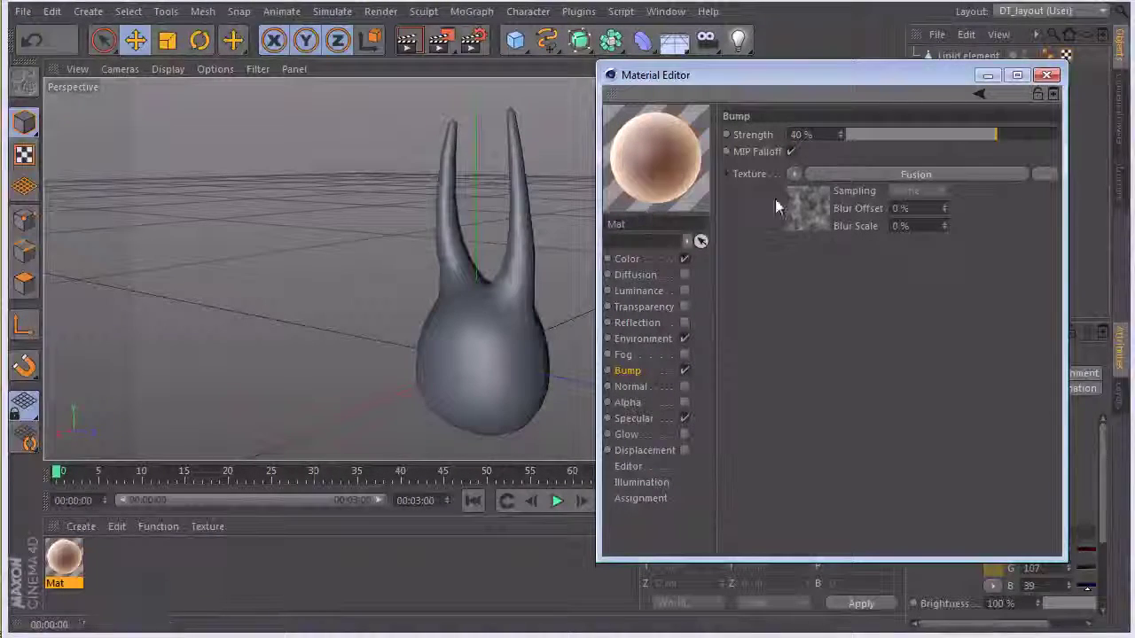
# - Adjust the material's Specular highlight to a Width of 30 % and a Height of 9 %
pyautogui.click(663, 420)
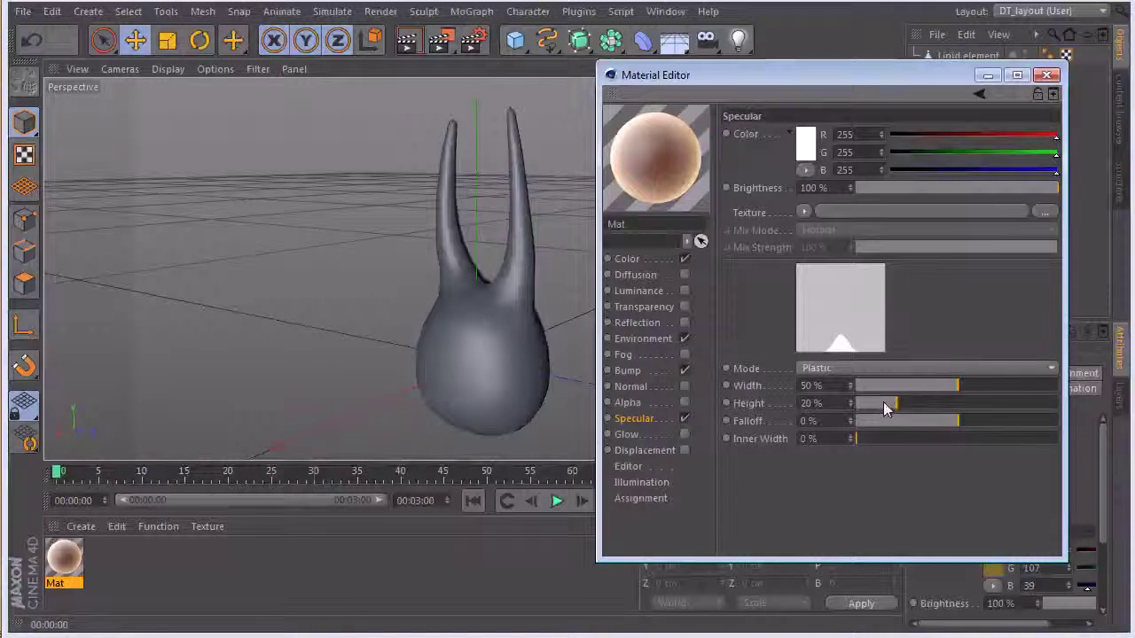
pyautogui.moveTo(941, 404); pyautogui.dragTo(893, 391)
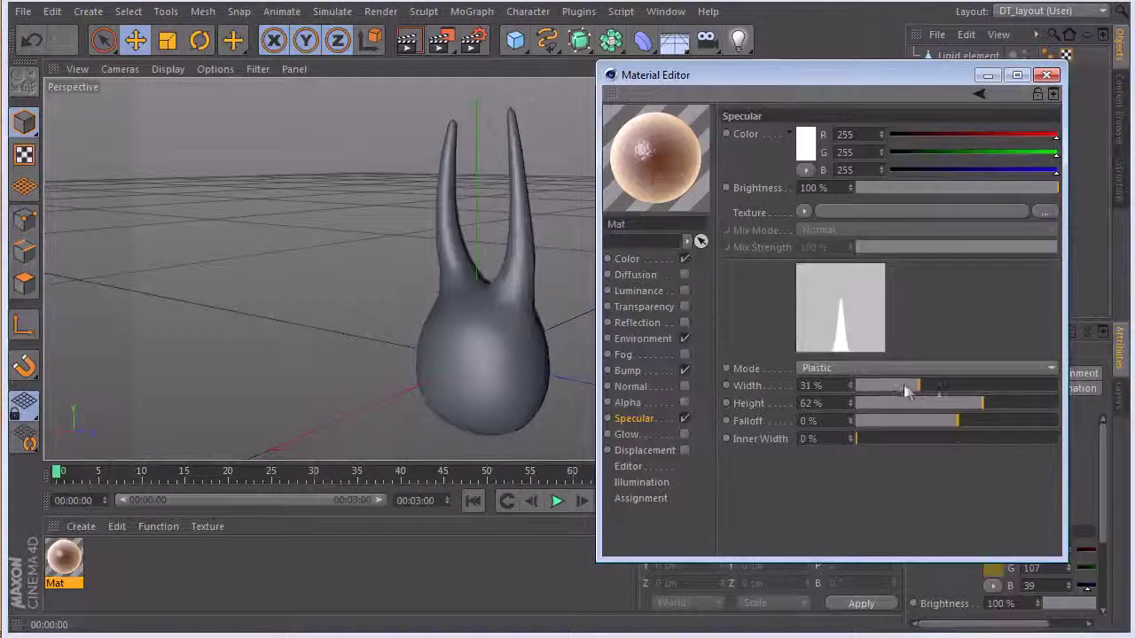
pyautogui.moveTo(982, 405)
pyautogui.mouseDown()
pyautogui.moveTo(878, 401)
pyautogui.moveTo(990, 390)
pyautogui.mouseUp()
pyautogui.click(907, 387)
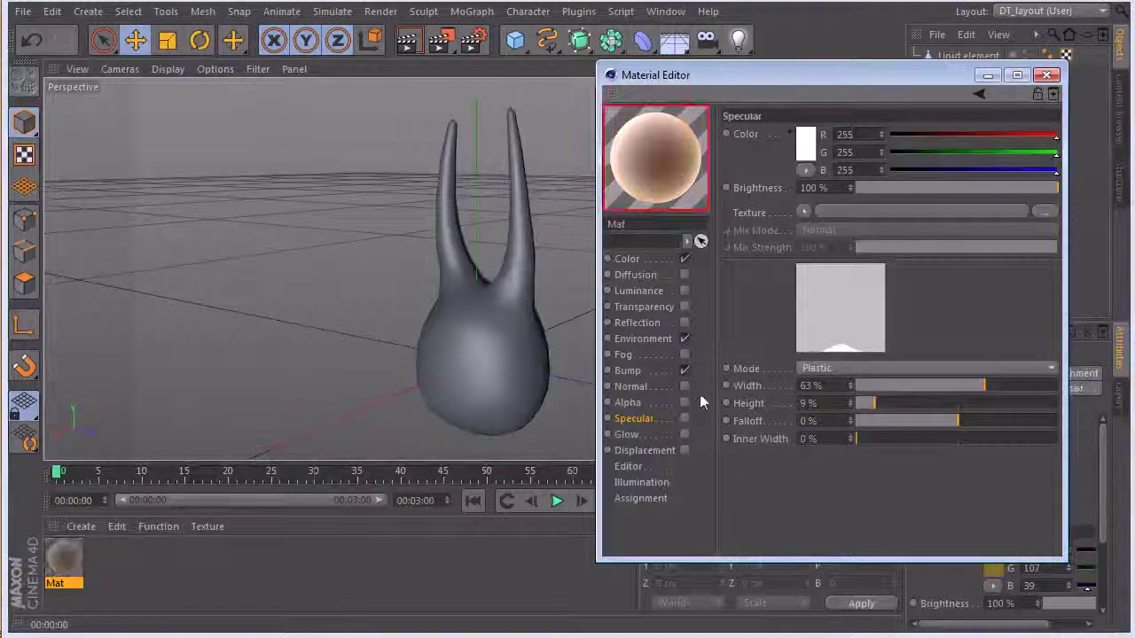
pyautogui.moveTo(972, 385); pyautogui.dragTo(1005, 391)
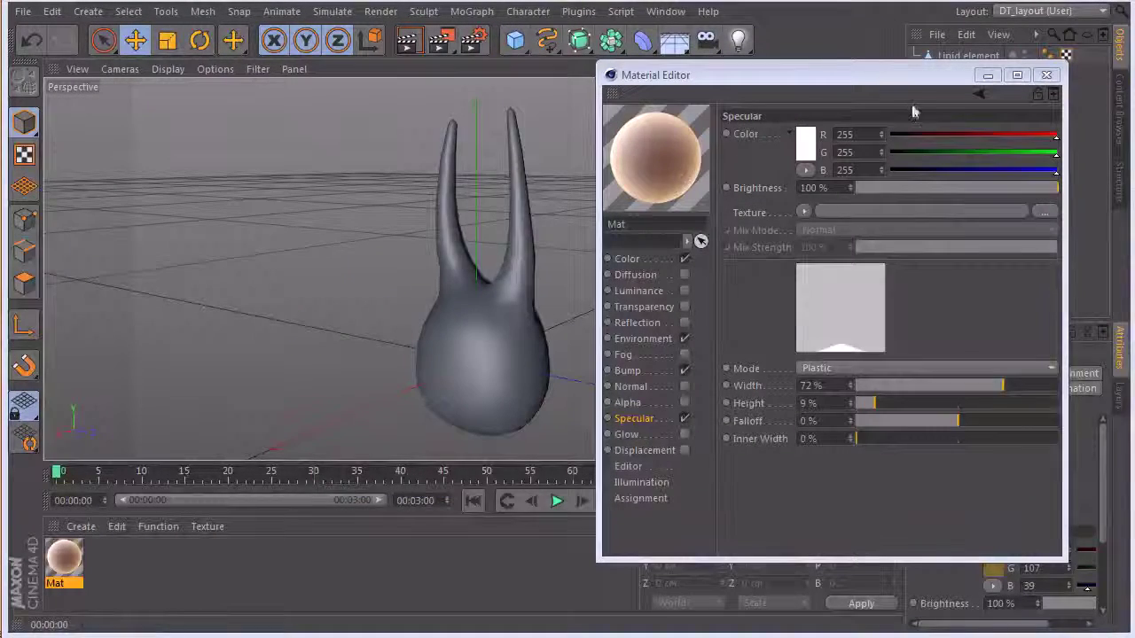
pyautogui.moveTo(871, 403)
pyautogui.mouseDown()
pyautogui.moveTo(900, 404)
pyautogui.moveTo(918, 387)
pyautogui.moveTo(876, 403)
pyautogui.mouseUp()
pyautogui.click(920, 385)
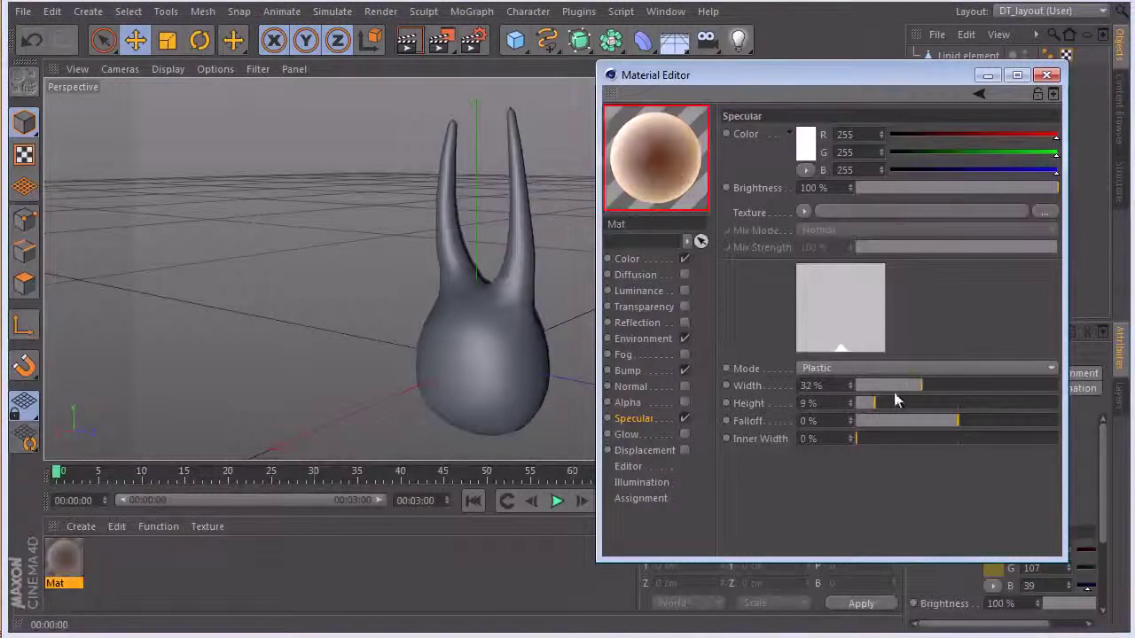
pyautogui.click(873, 403)
pyautogui.click(921, 383)
pyautogui.click(918, 385)
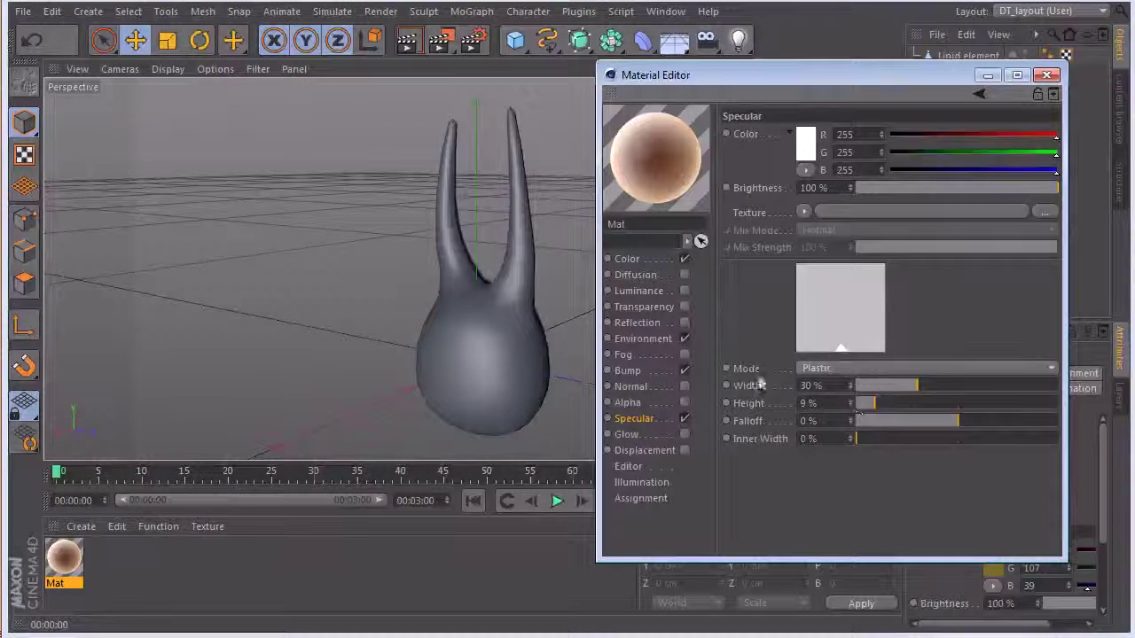
# - Close the Material Editor, apply the Mat material to the Lipid element object and render the viewport
pyautogui.moveTo(750, 80); pyautogui.dragTo(726, 156)
pyautogui.click(1023, 151)
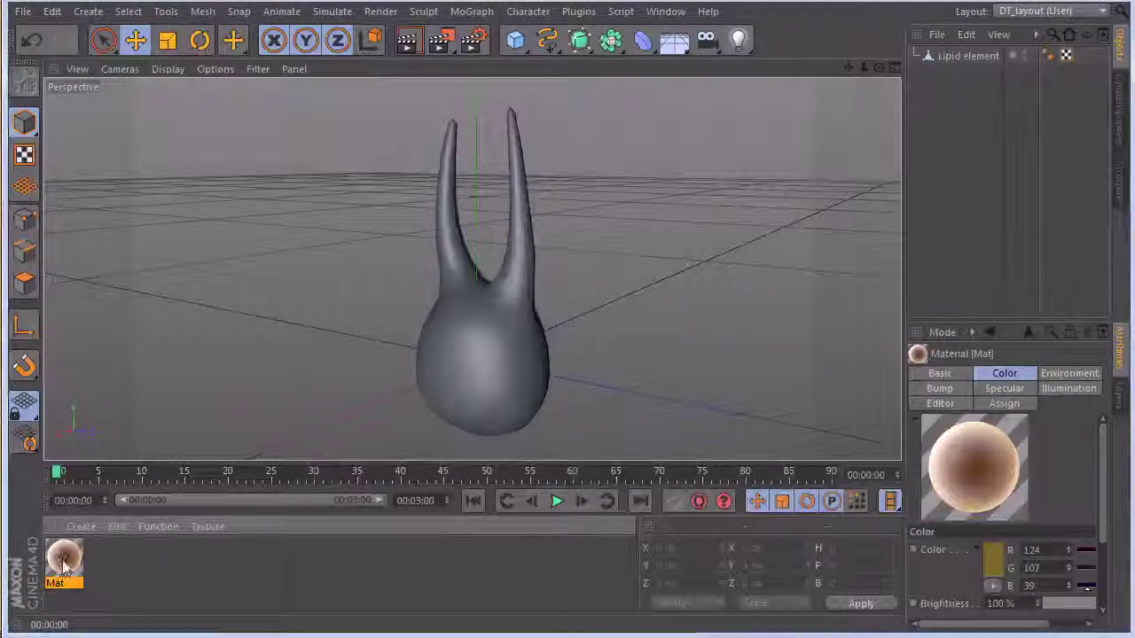
pyautogui.moveTo(909, 114); pyautogui.dragTo(954, 54)
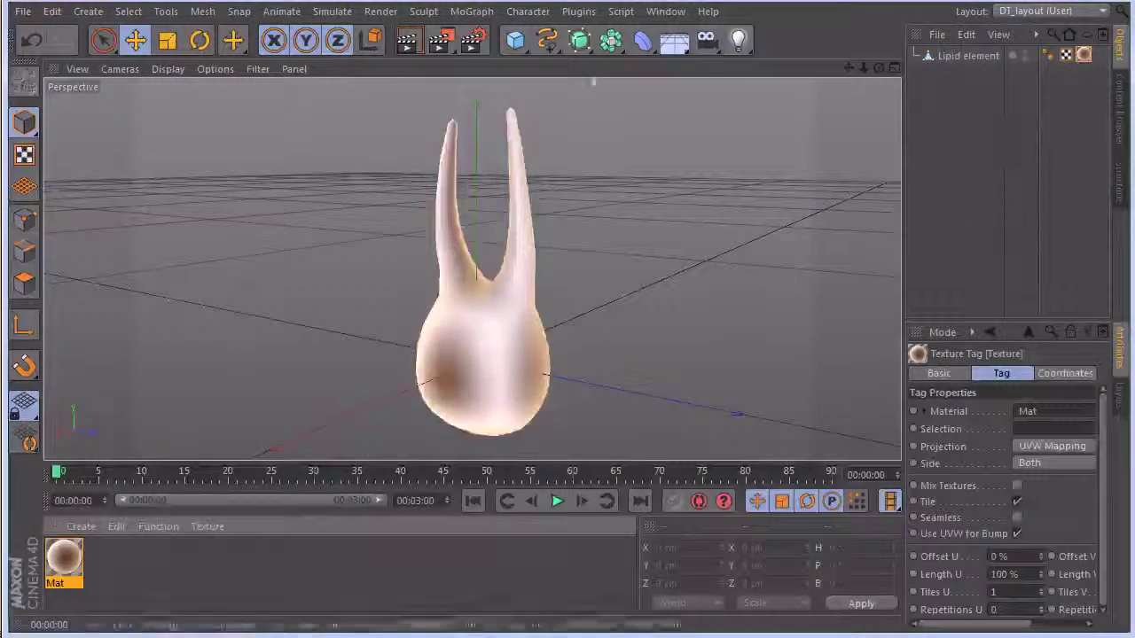
pyautogui.click(407, 39)
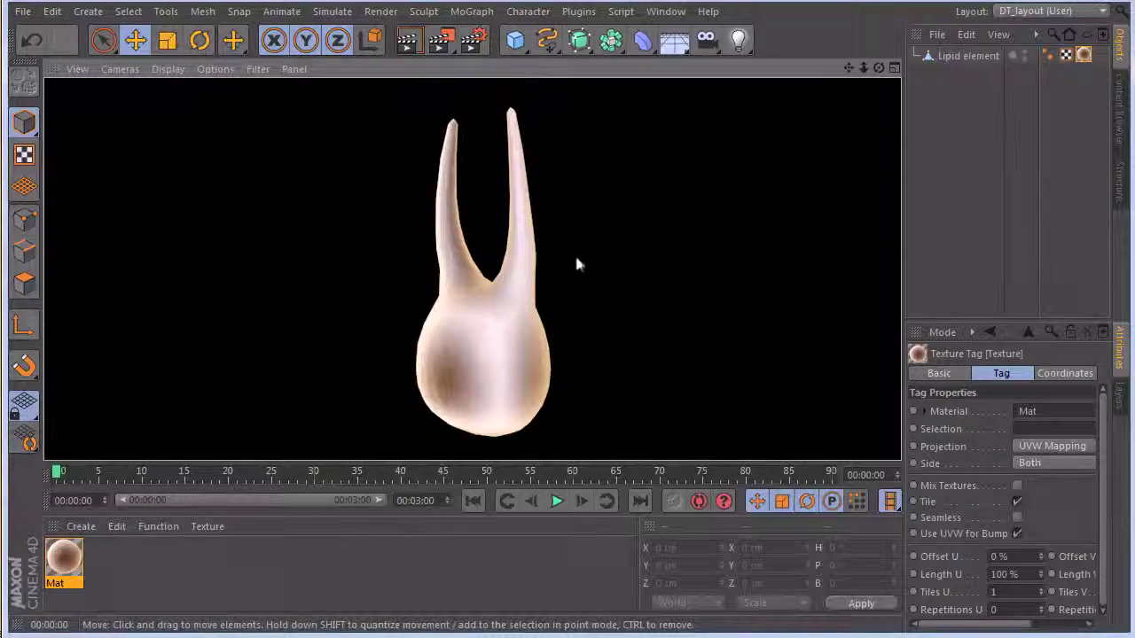
# - Reopen the Mat material for editing beside the model and show its Color channel
pyautogui.doubleClick(62, 567)
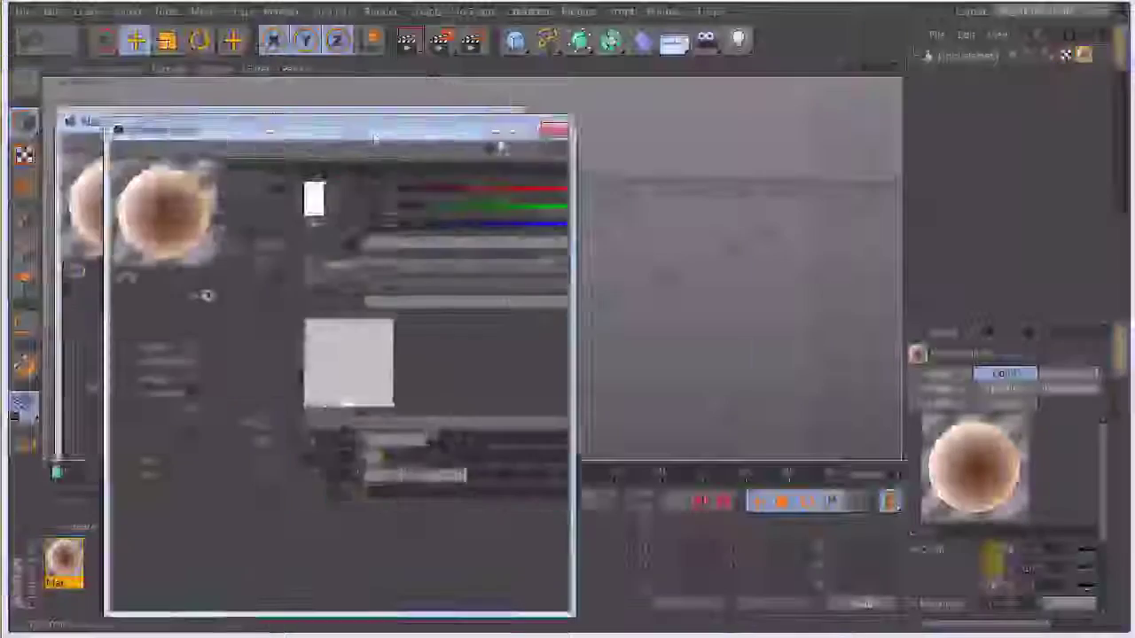
pyautogui.moveTo(374, 139); pyautogui.dragTo(929, 87)
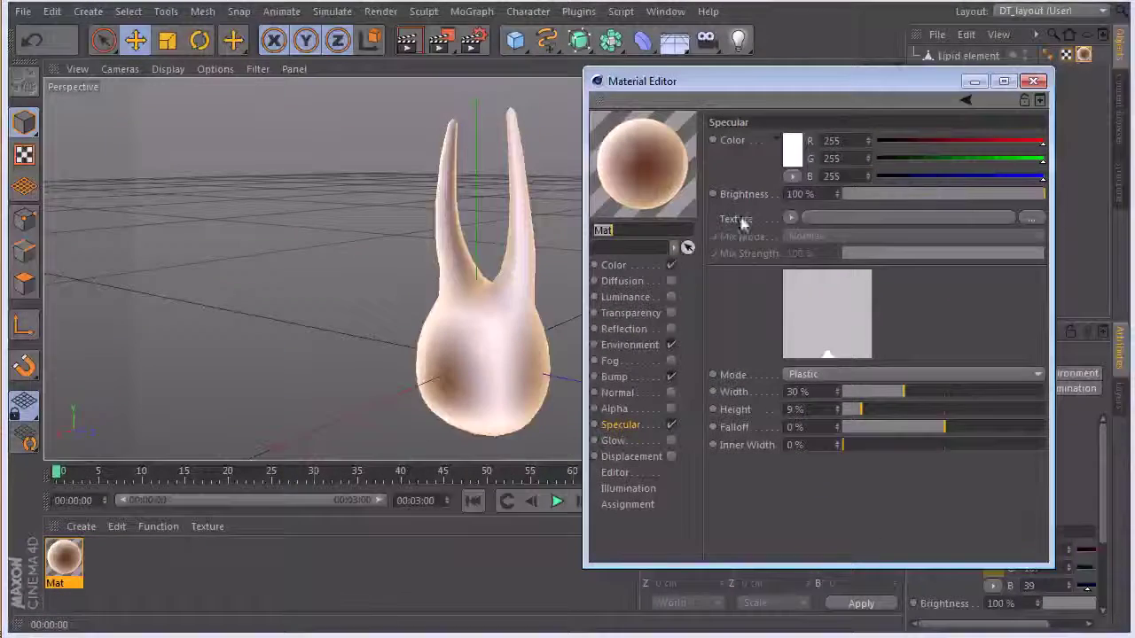
pyautogui.click(621, 265)
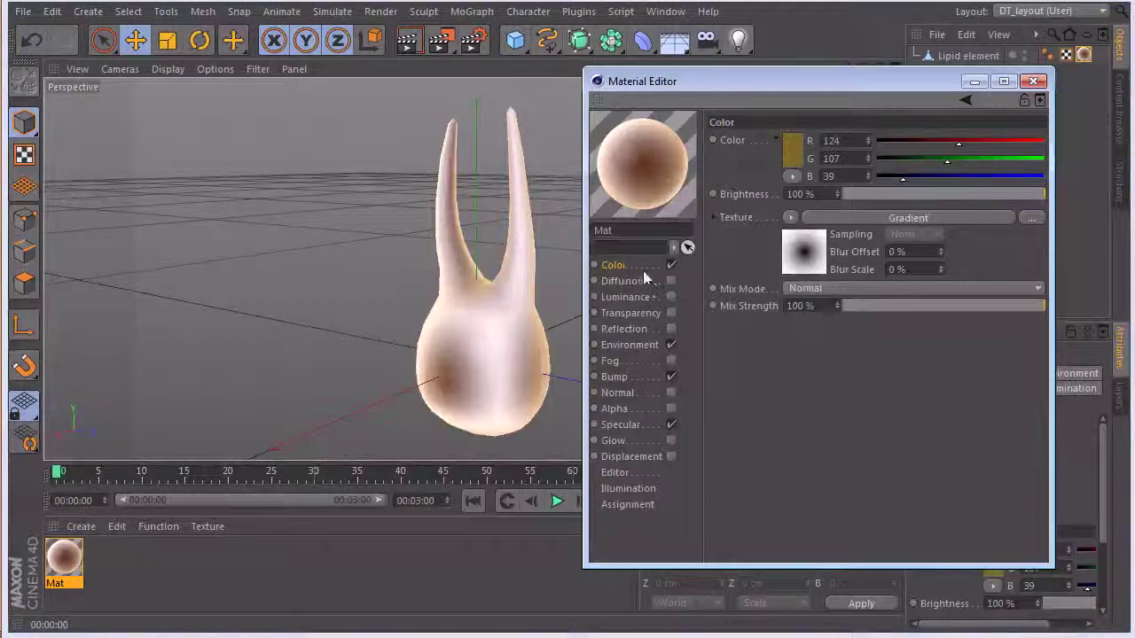
# - Try the Environment texture at a Mix Strength of 51 % in a viewport render, and restore it to 100 %
pyautogui.click(630, 345)
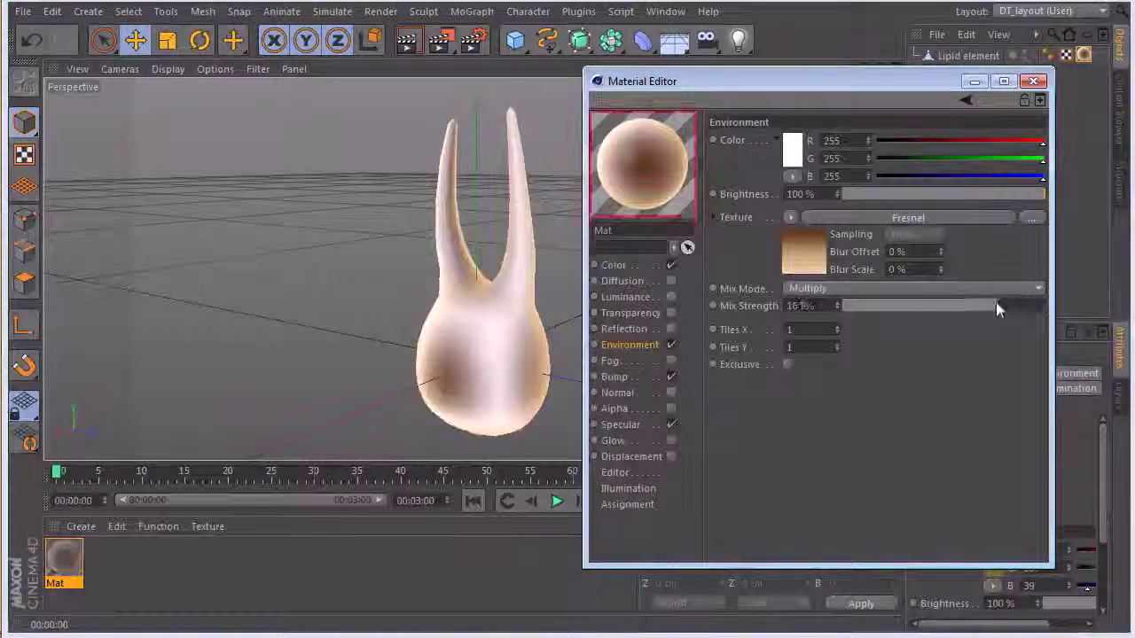
pyautogui.click(995, 304)
pyautogui.moveTo(989, 304); pyautogui.dragTo(952, 308)
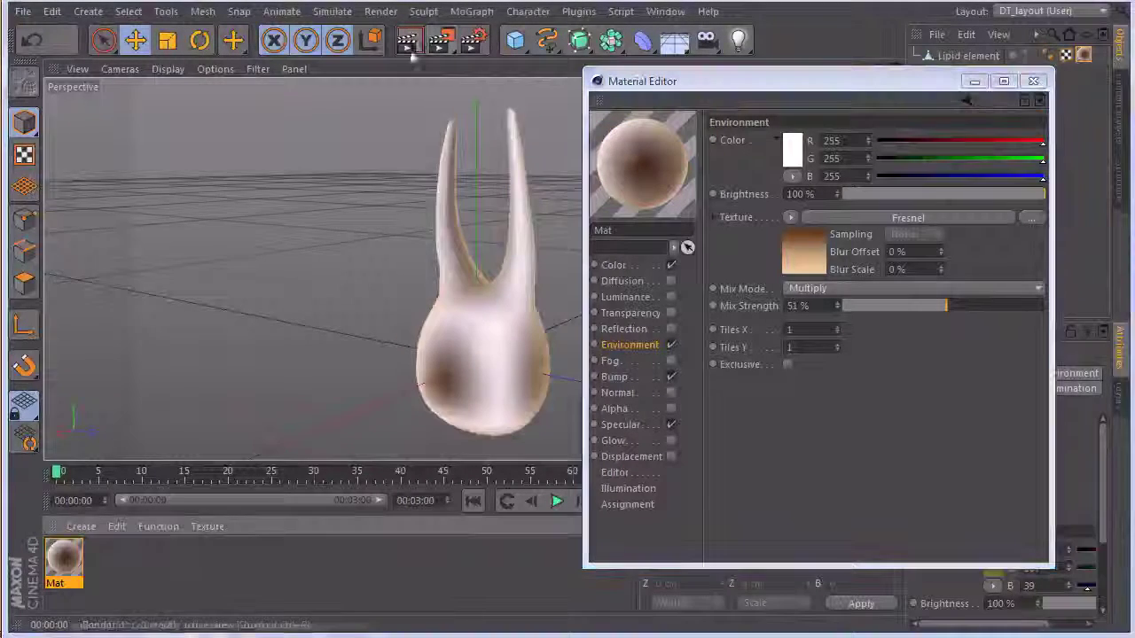
pyautogui.hotkey('ctrl', 'r')
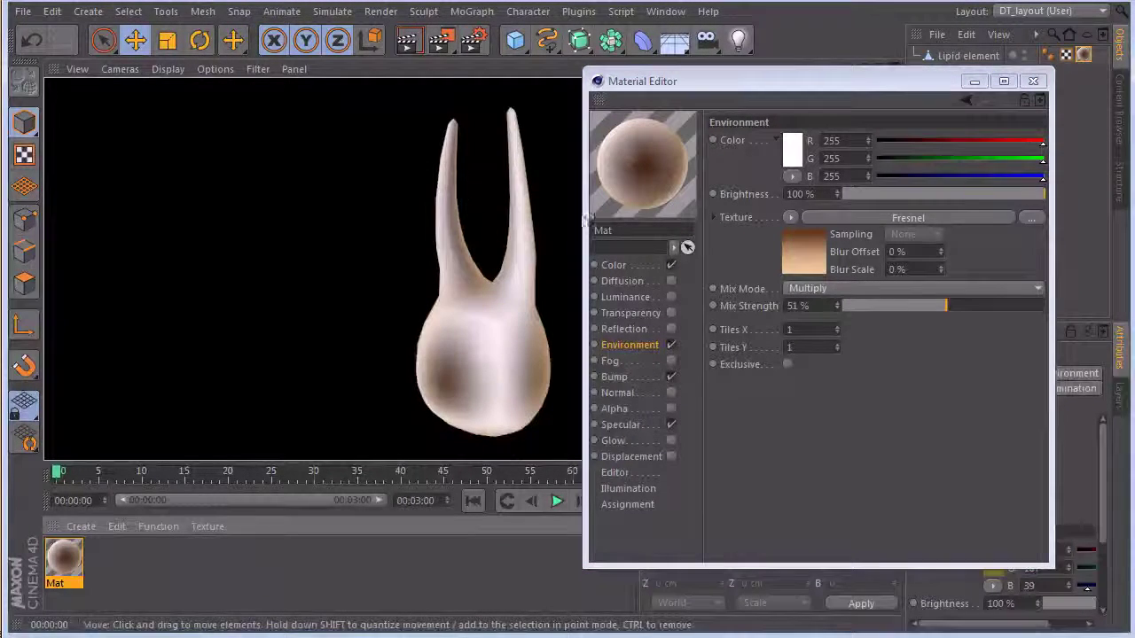
pyautogui.moveTo(947, 305); pyautogui.dragTo(1077, 298)
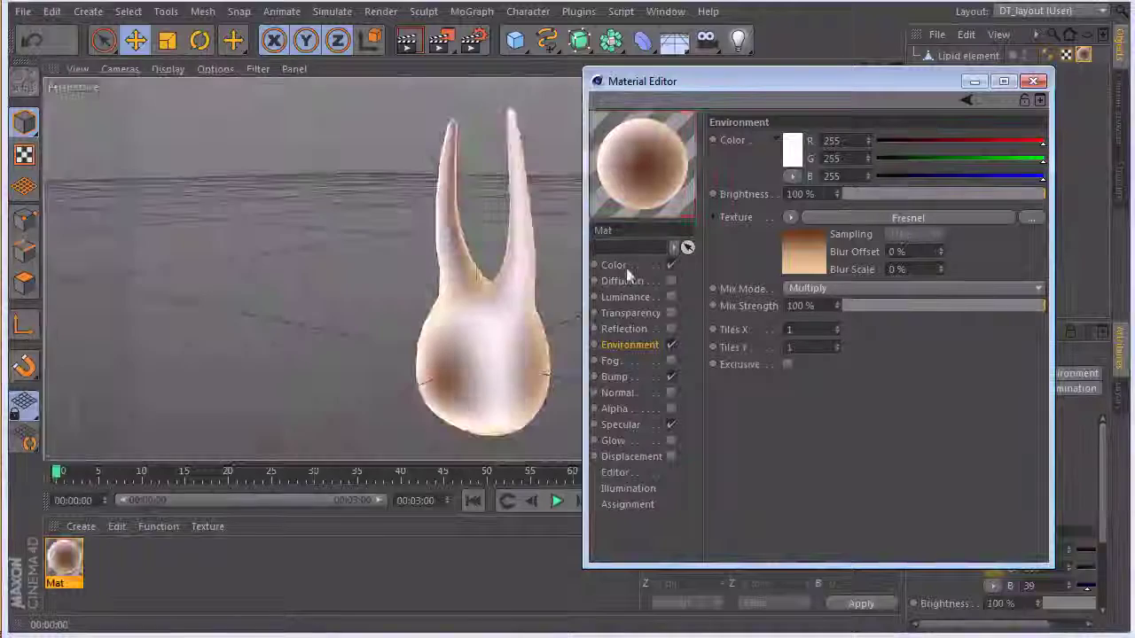
# - Lower the Color channel gradient's Mix Strength, test-rendering it at 75 % and settling on 94 %
pyautogui.click(626, 266)
pyautogui.moveTo(1010, 301); pyautogui.dragTo(995, 301)
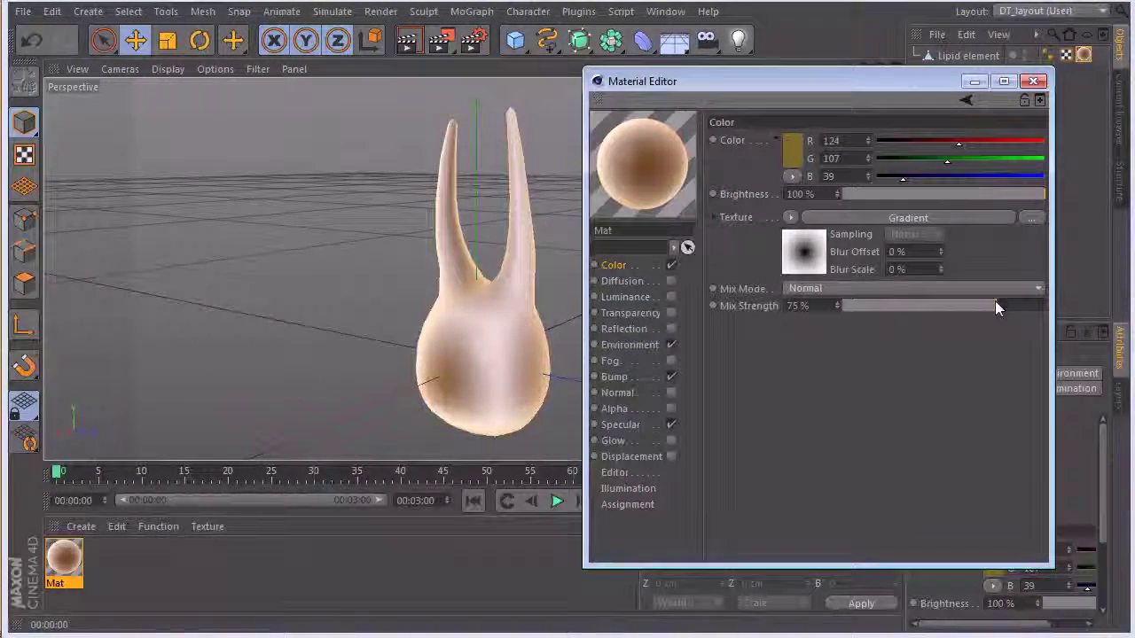
pyautogui.click(405, 42)
pyautogui.moveTo(995, 301)
pyautogui.mouseDown()
pyautogui.moveTo(1068, 312)
pyautogui.moveTo(1030, 303)
pyautogui.mouseUp()
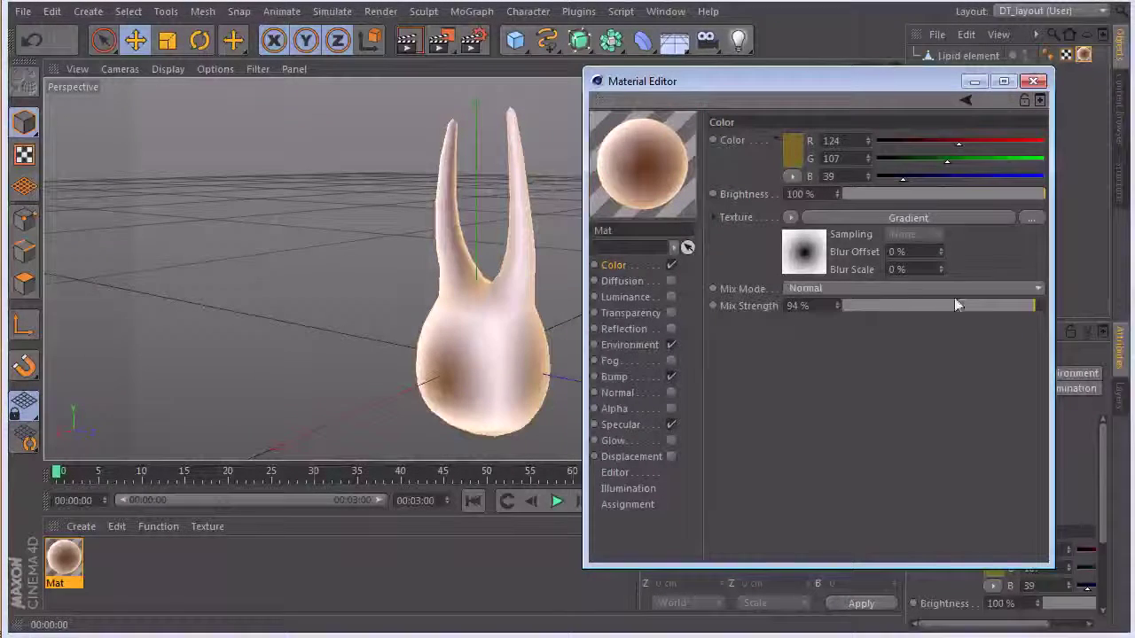
# - Darken the light knot of the Environment channel's Fresnel gradient to a tan of about 44 % saturation and 72 % value, and test-render
pyautogui.click(626, 346)
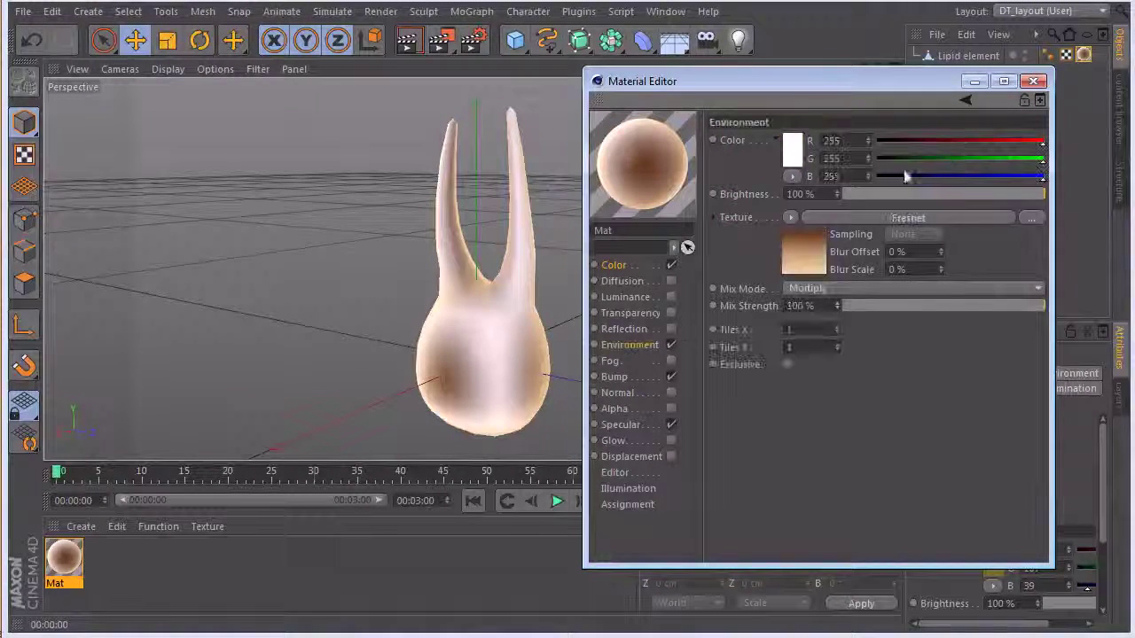
pyautogui.click(907, 217)
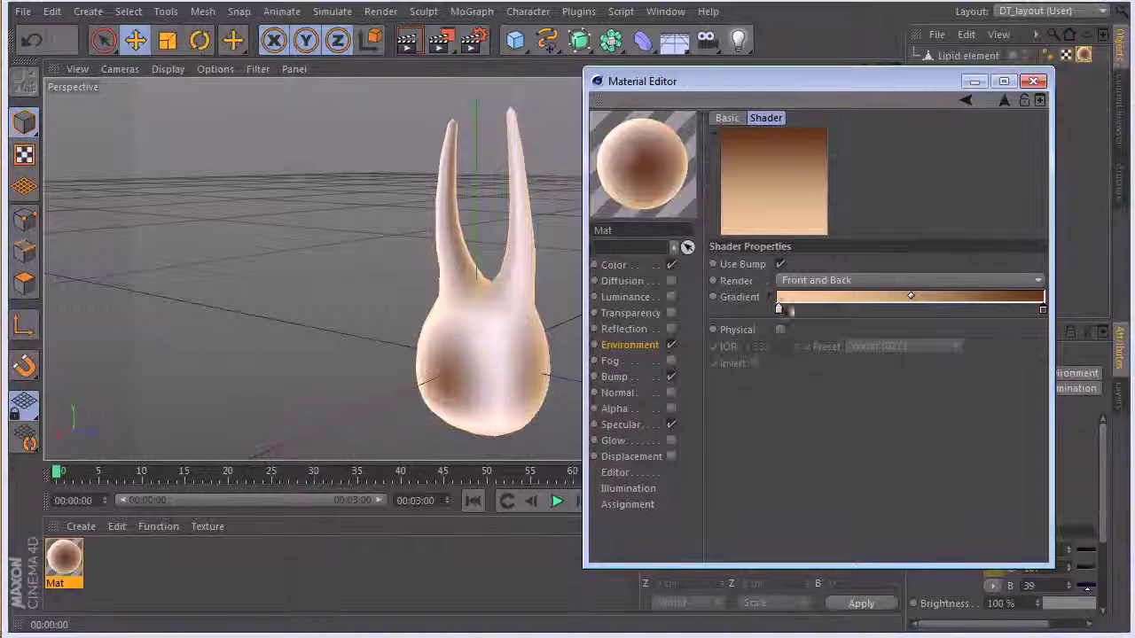
pyautogui.doubleClick(778, 309)
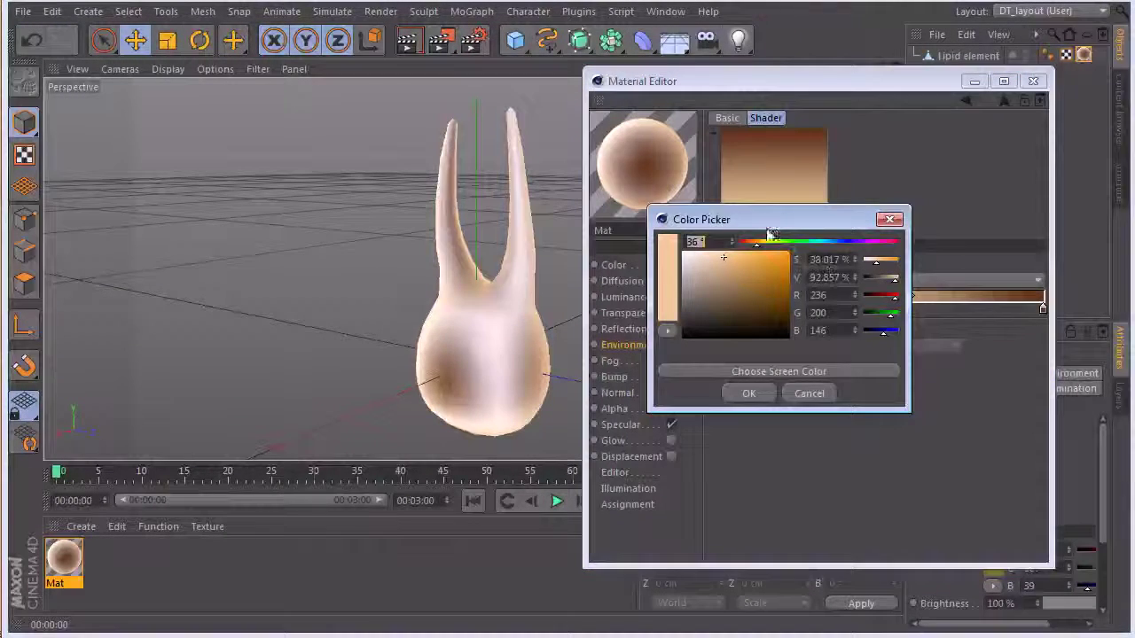
pyautogui.click(727, 270)
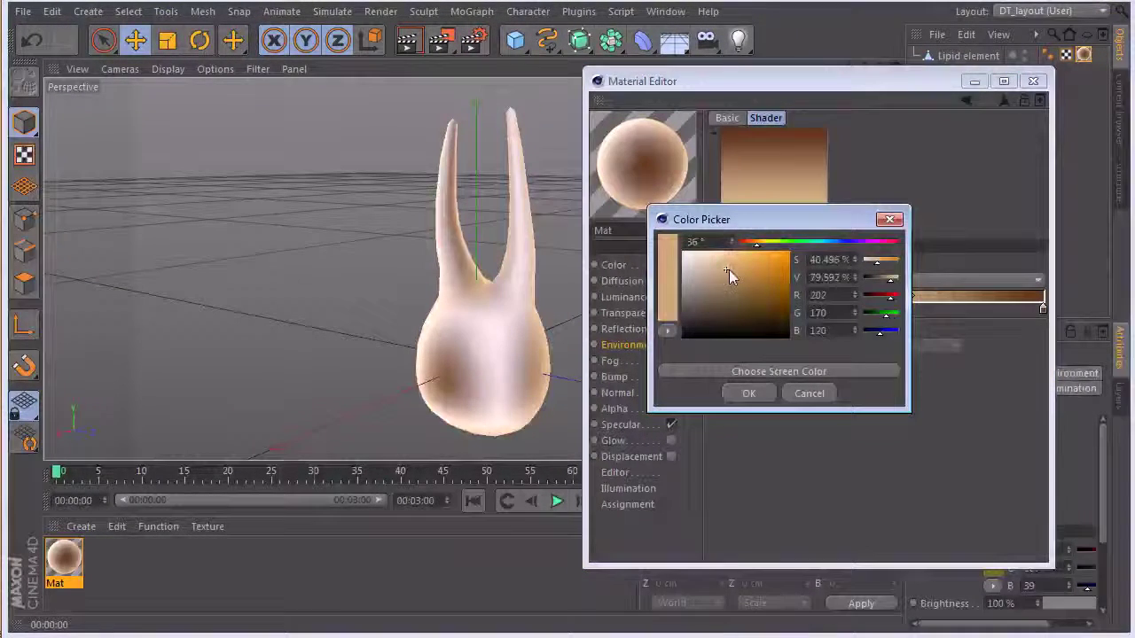
pyautogui.click(748, 393)
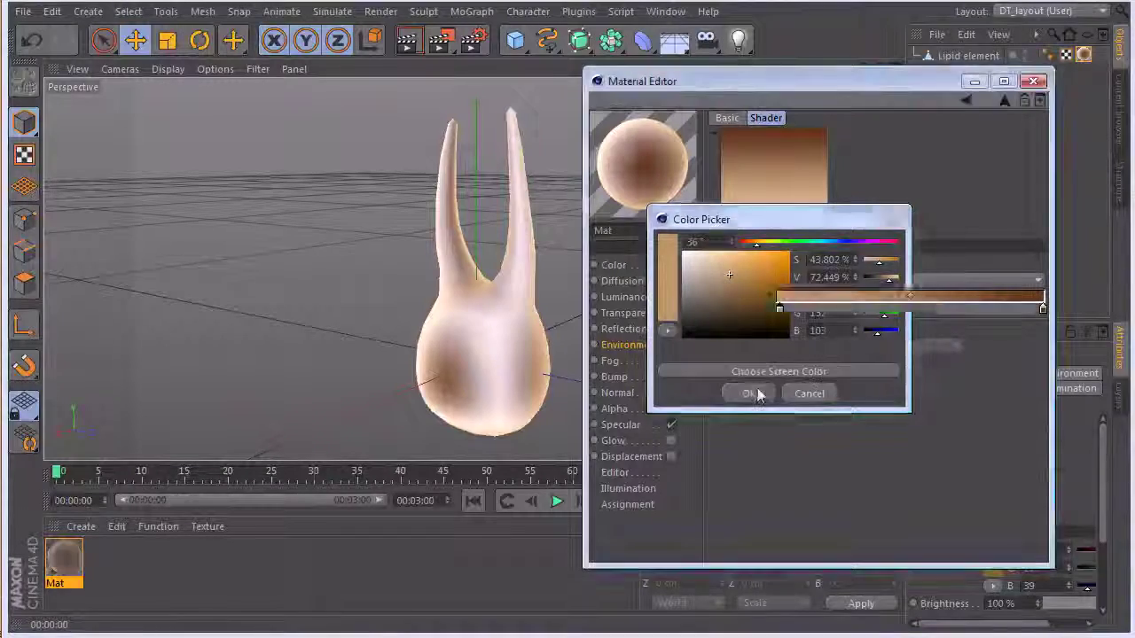
pyautogui.click(415, 48)
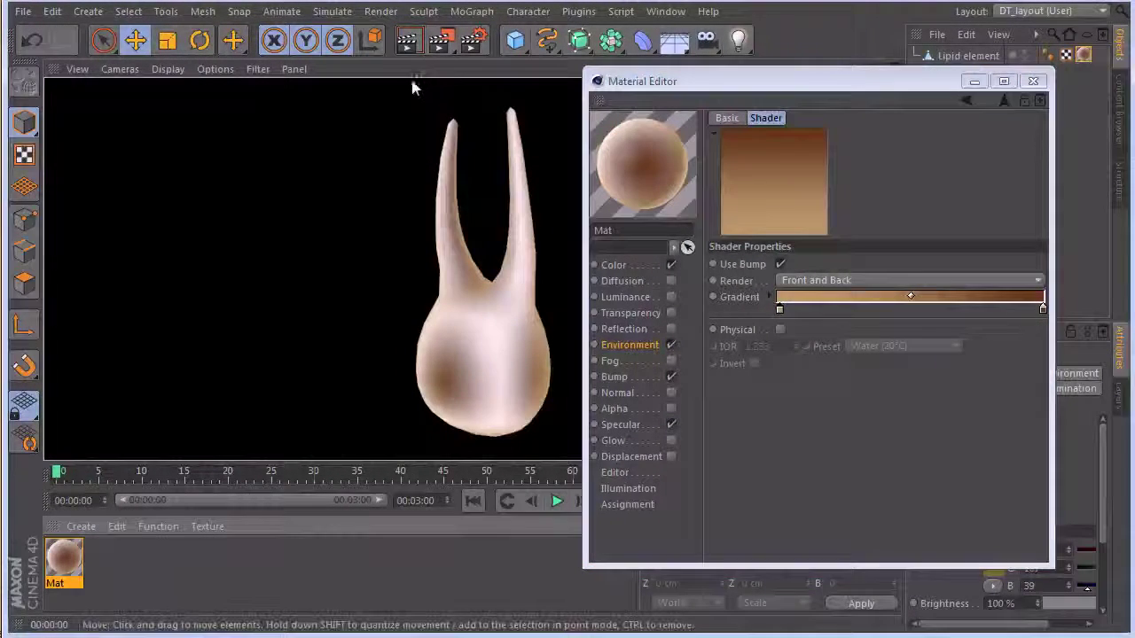
# - Add Turbulence to the Color channel's circular gradient, test-rendering it at 10 % and settling on 5 %
pyautogui.click(645, 379)
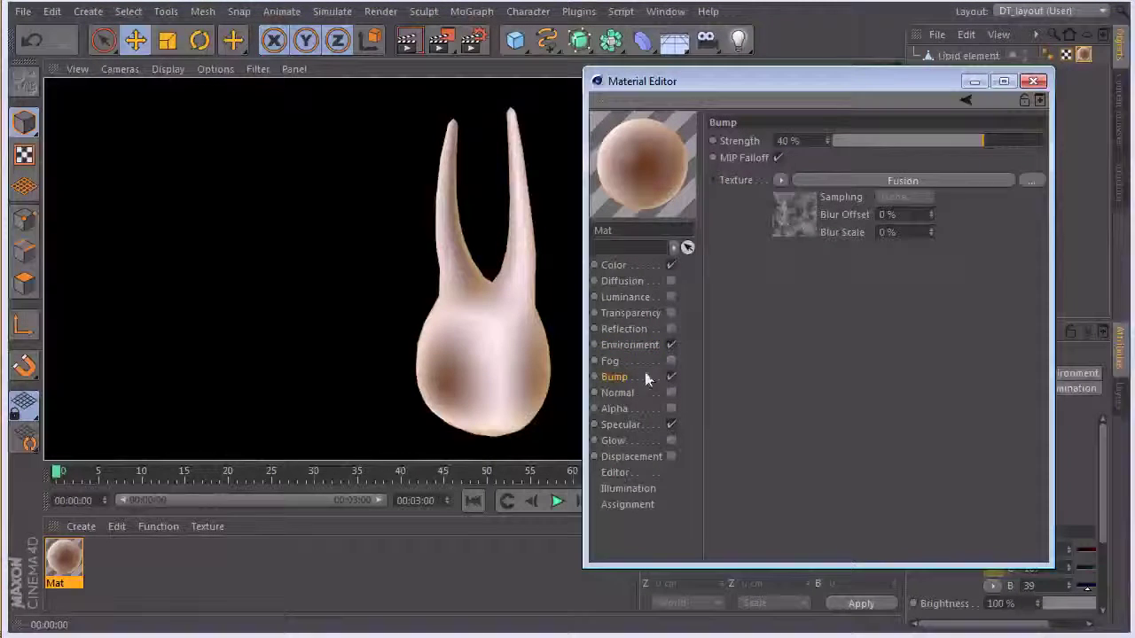
pyautogui.click(650, 265)
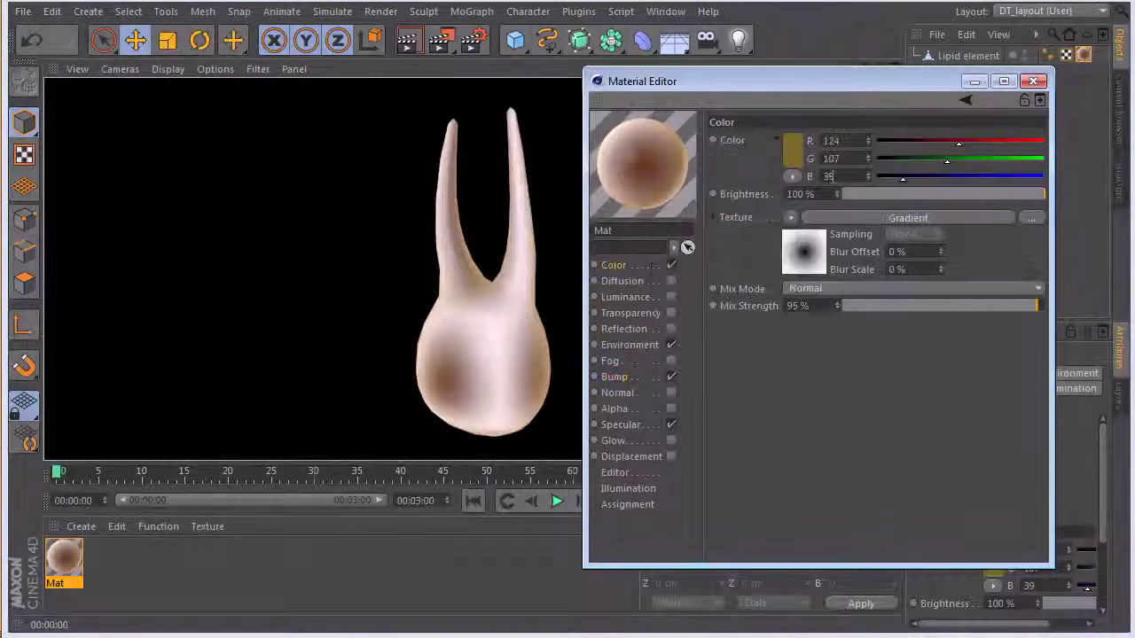
pyautogui.click(894, 220)
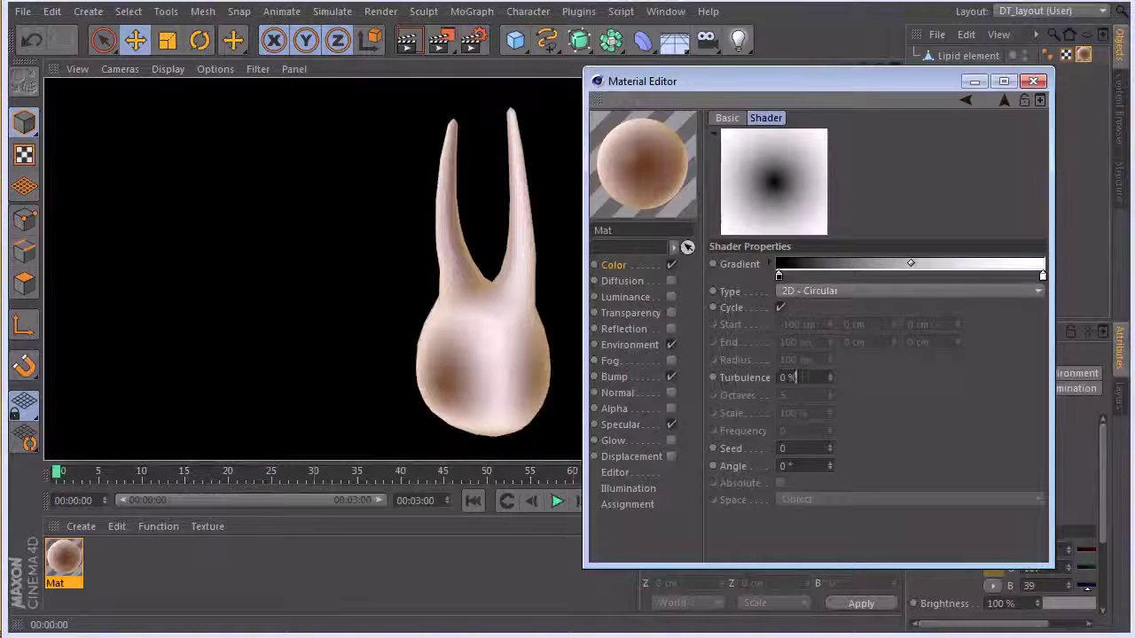
pyautogui.write('10')
pyautogui.press('Return')
pyautogui.click(488, 340)
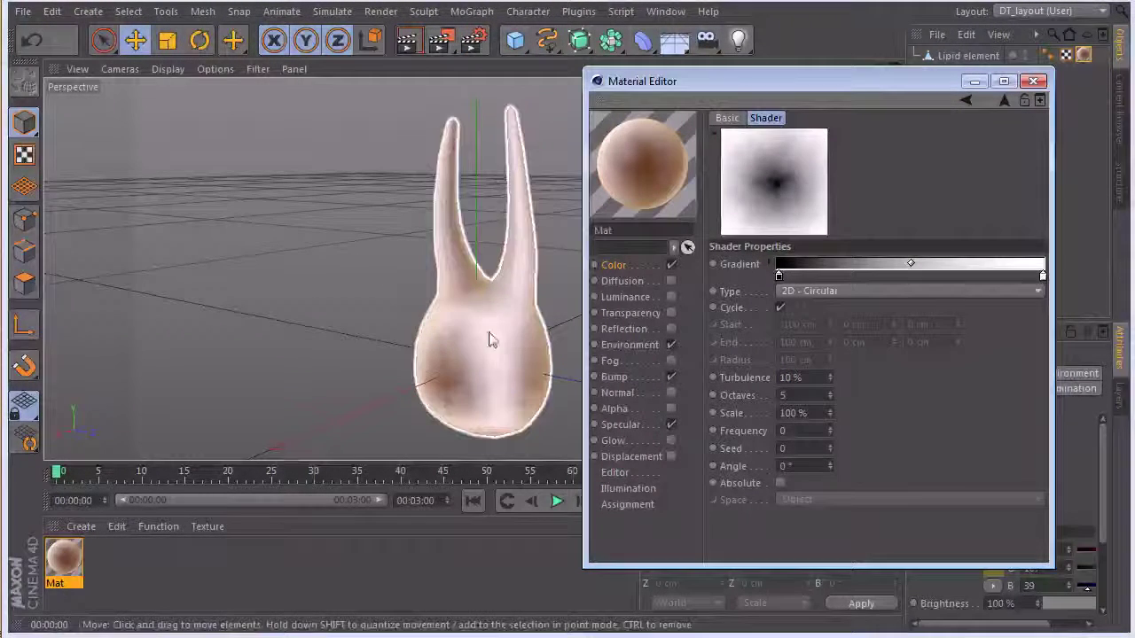
pyautogui.moveTo(730, 83); pyautogui.dragTo(767, 81)
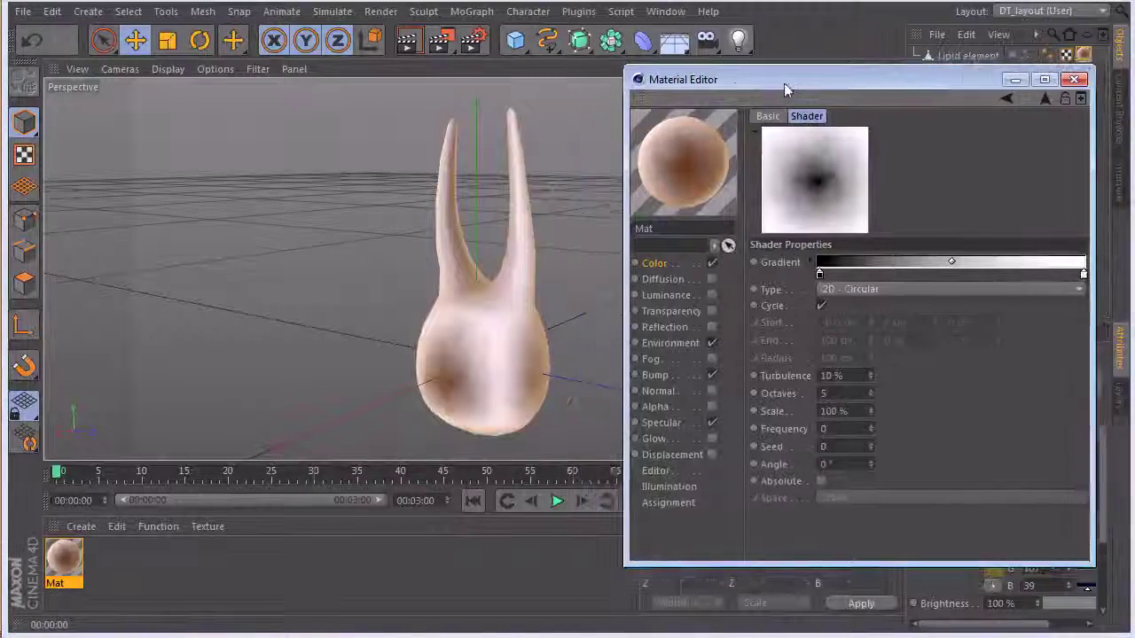
pyautogui.click(440, 41)
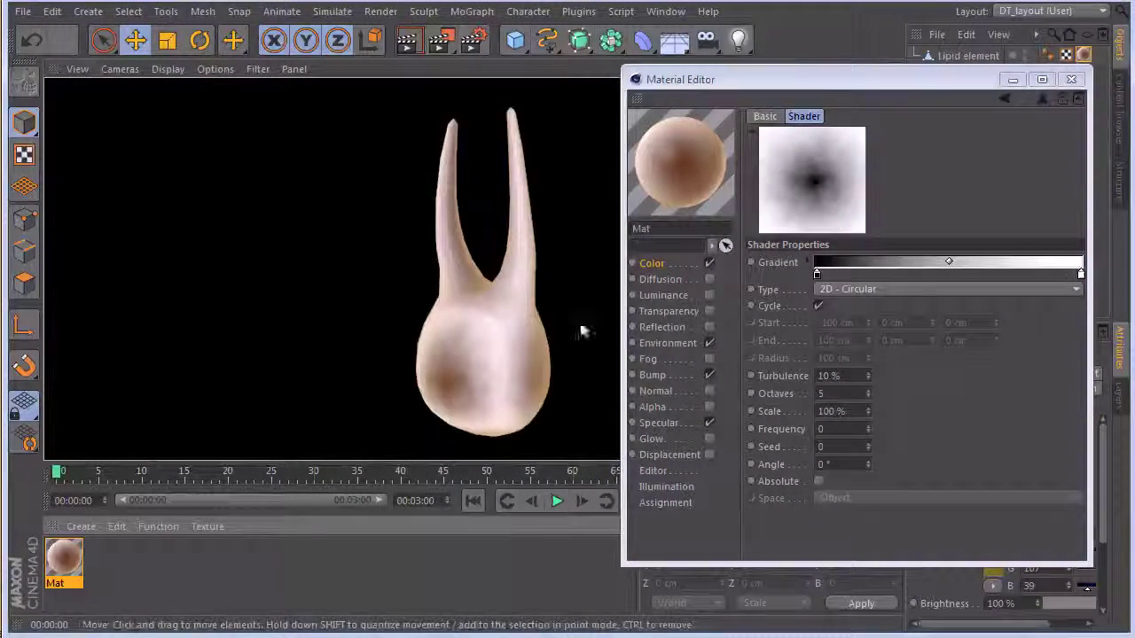
pyautogui.click(829, 375)
pyautogui.write('5')
pyautogui.press('Return')
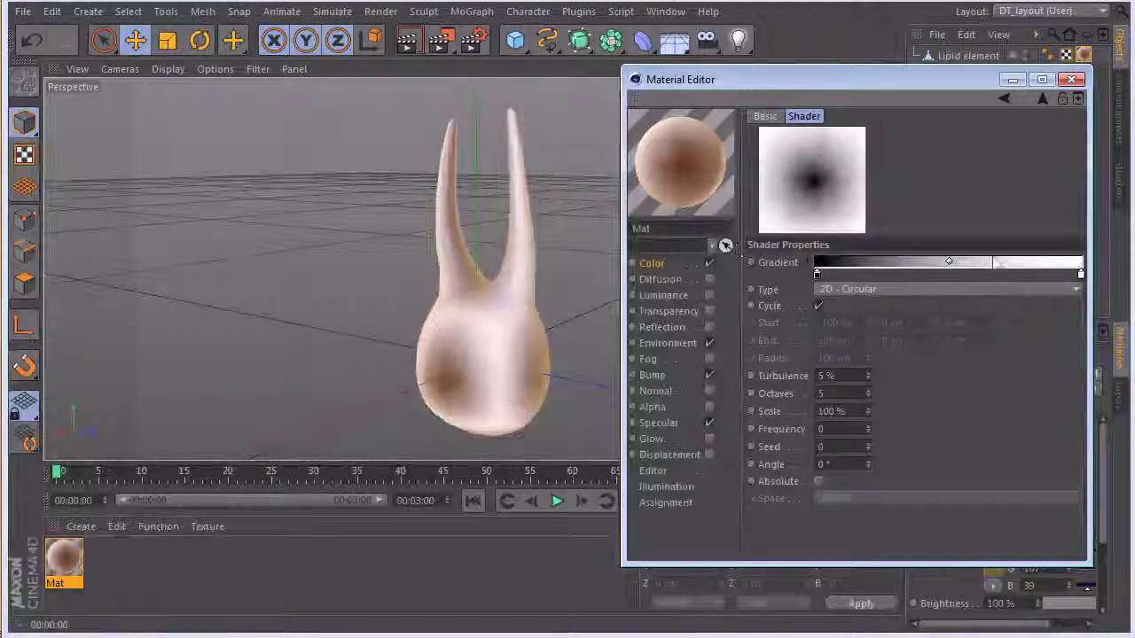
# - Change the Color channel's base colour to a muted olive brown, RGB 119, 107, 60
pyautogui.click(681, 265)
pyautogui.moveTo(820, 83); pyautogui.dragTo(776, 66)
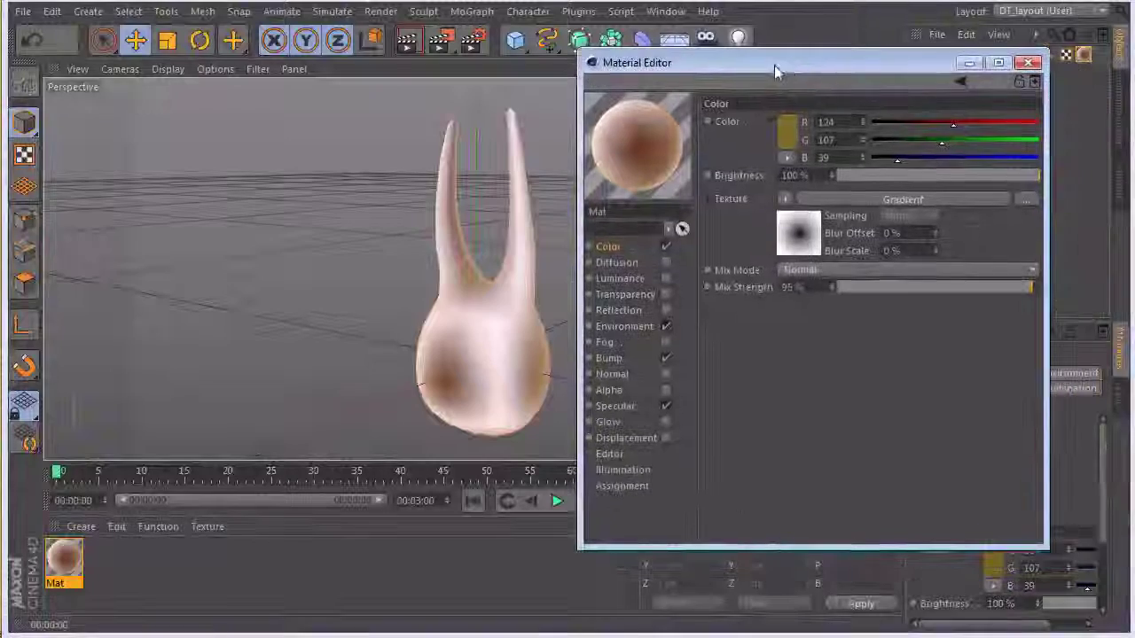
pyautogui.click(790, 140)
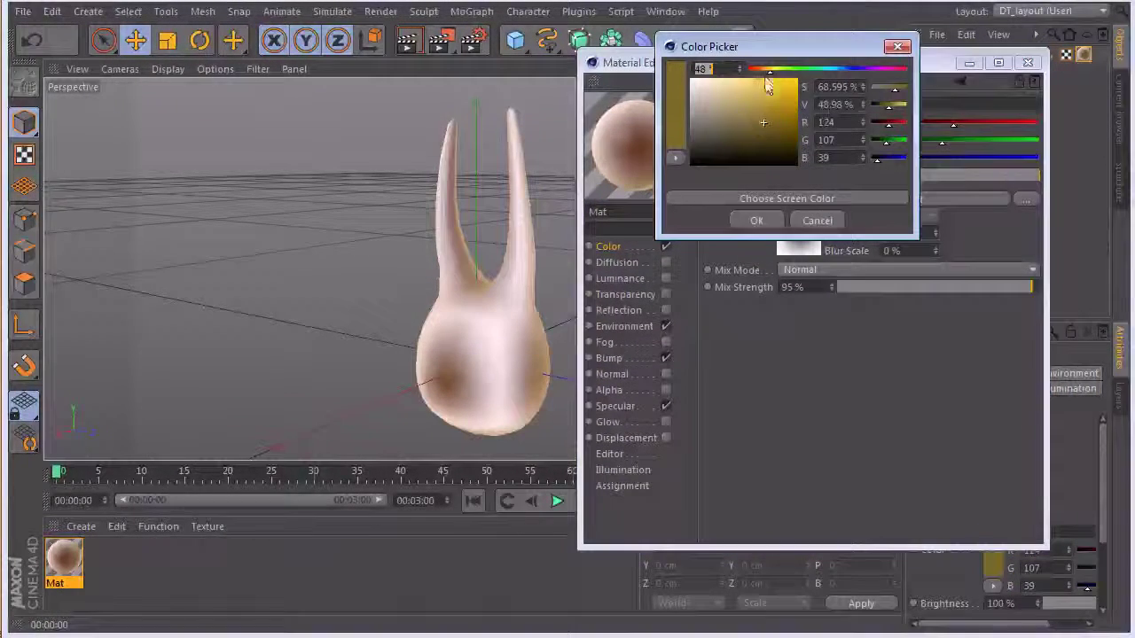
pyautogui.moveTo(747, 118); pyautogui.dragTo(742, 125)
pyautogui.click(756, 219)
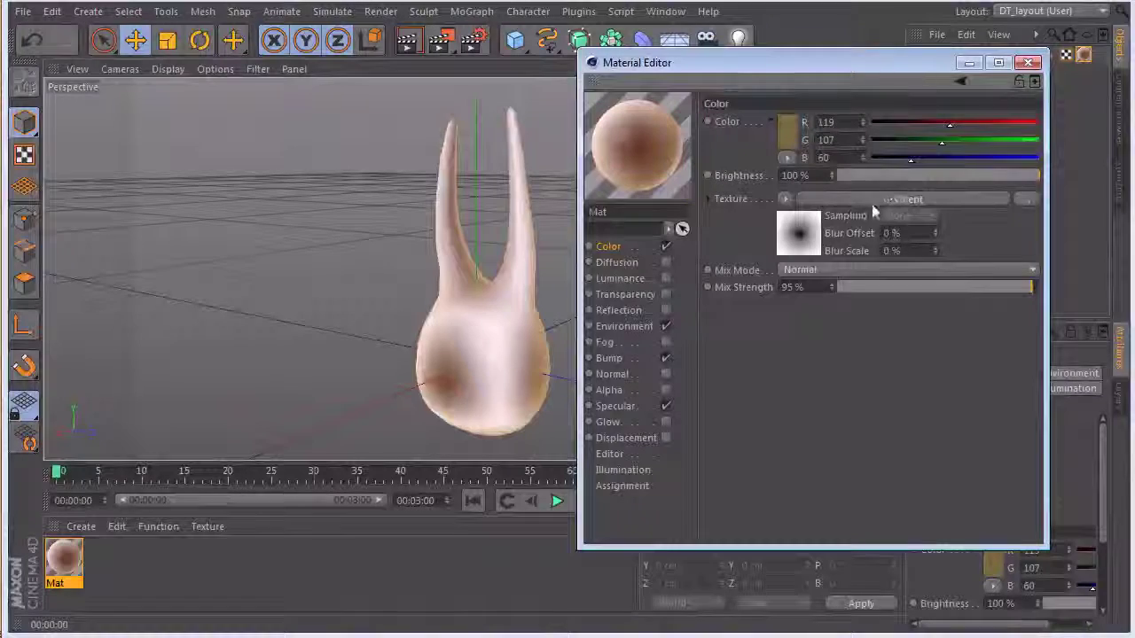
# - Lower the Color channel texture's Mix Strength to 80 % and render the viewport
pyautogui.click(995, 286)
pyautogui.click(999, 286)
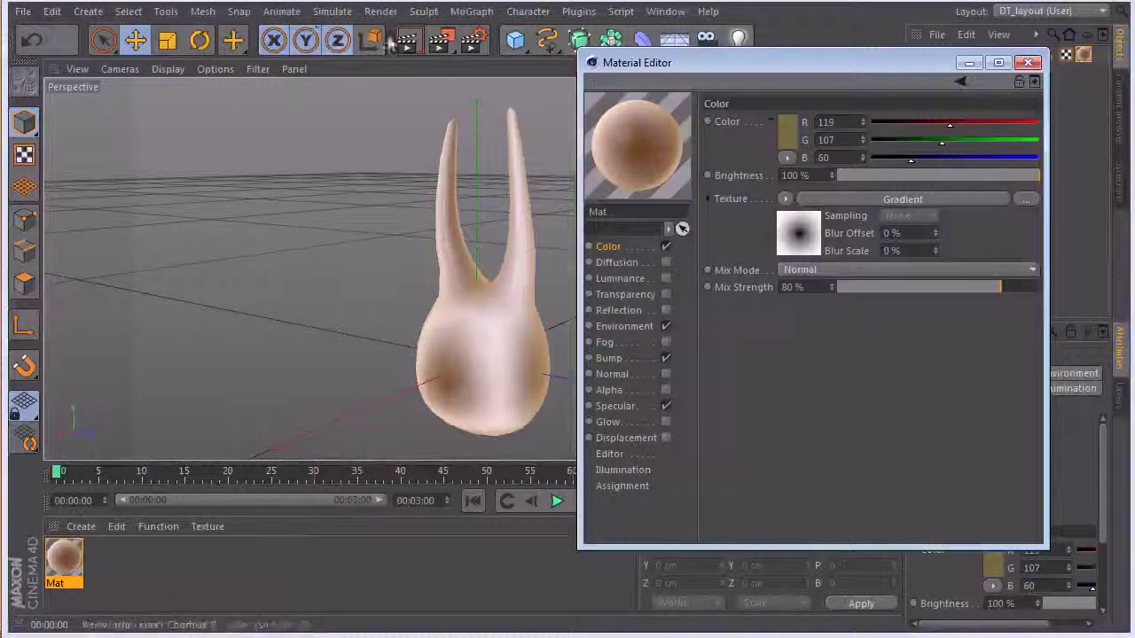
pyautogui.click(407, 39)
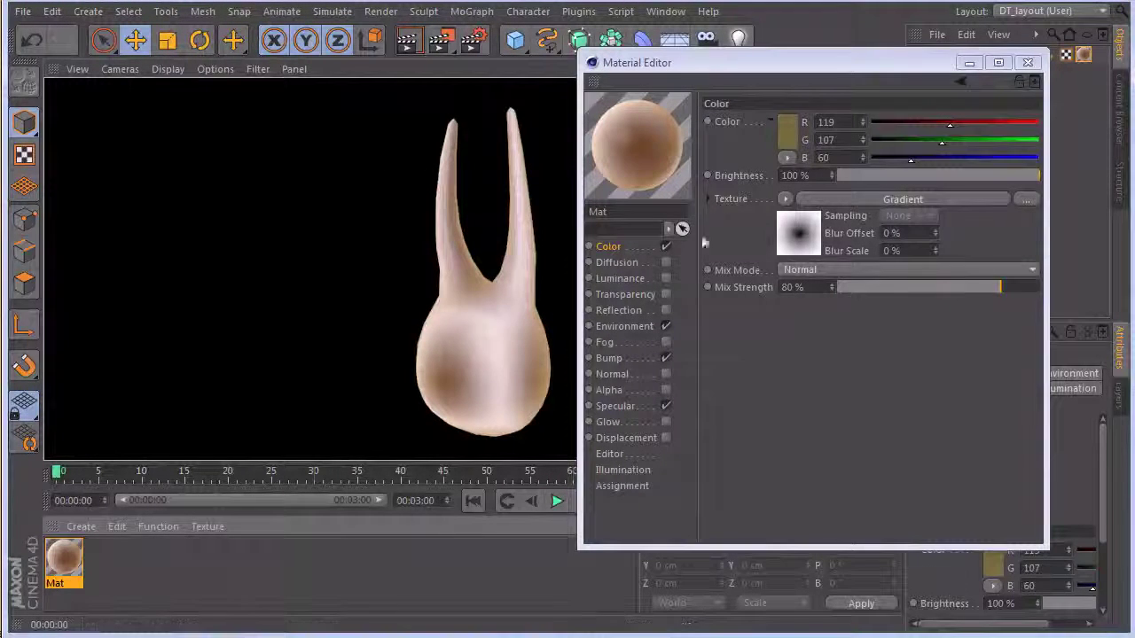
# - Review the material's Environment, Bump, Specular and Color channel settings beside the rendered model
pyautogui.click(644, 326)
pyautogui.click(649, 359)
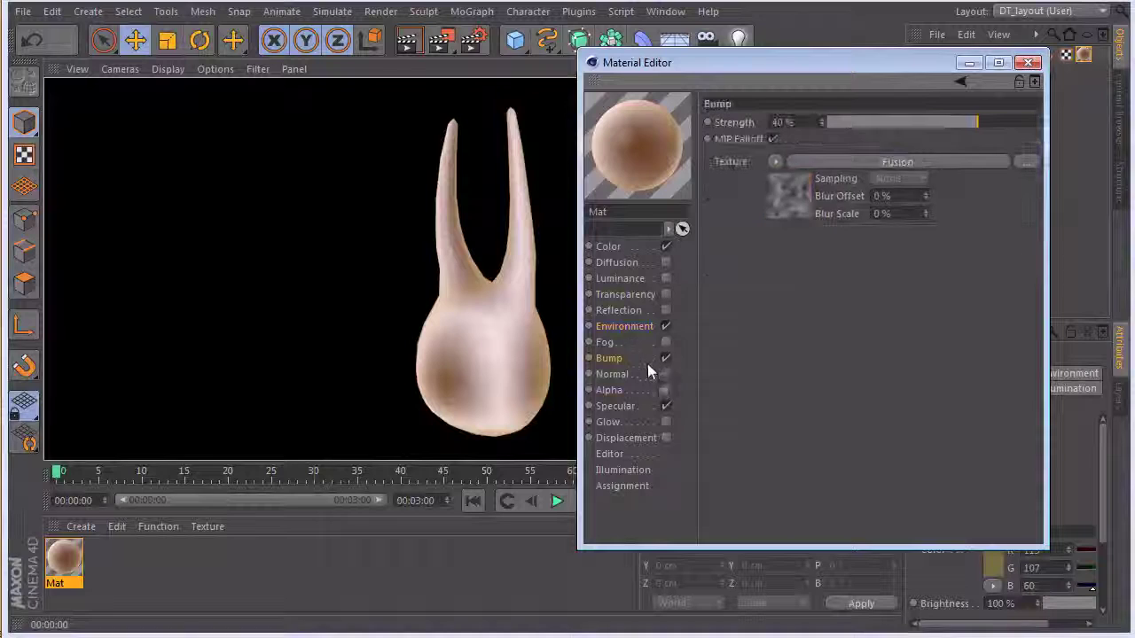
pyautogui.click(649, 409)
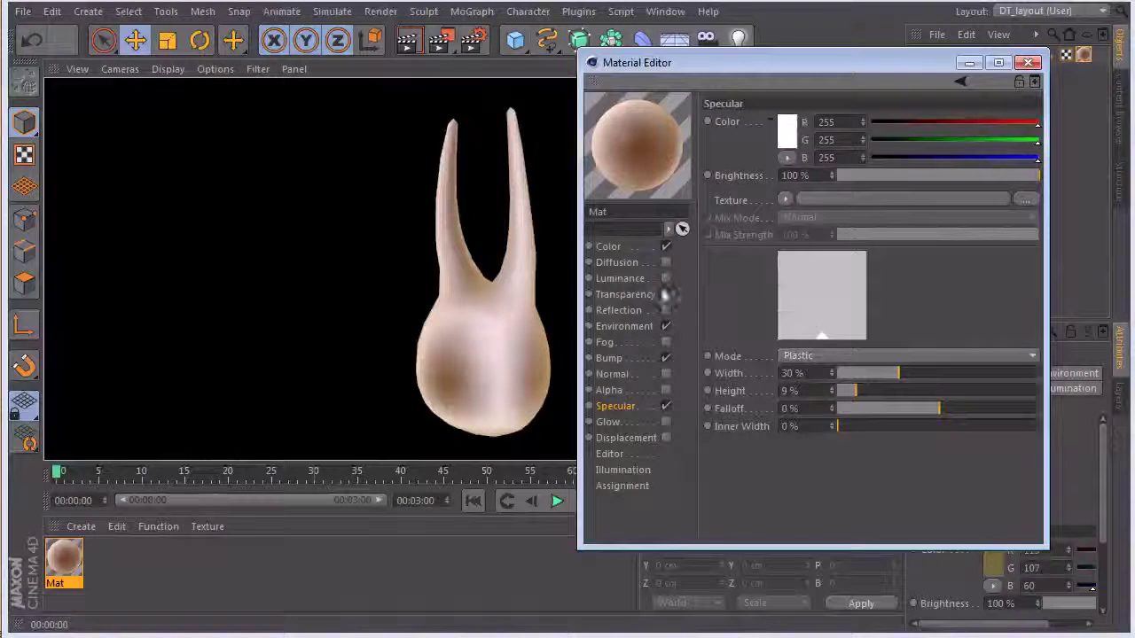
pyautogui.click(640, 328)
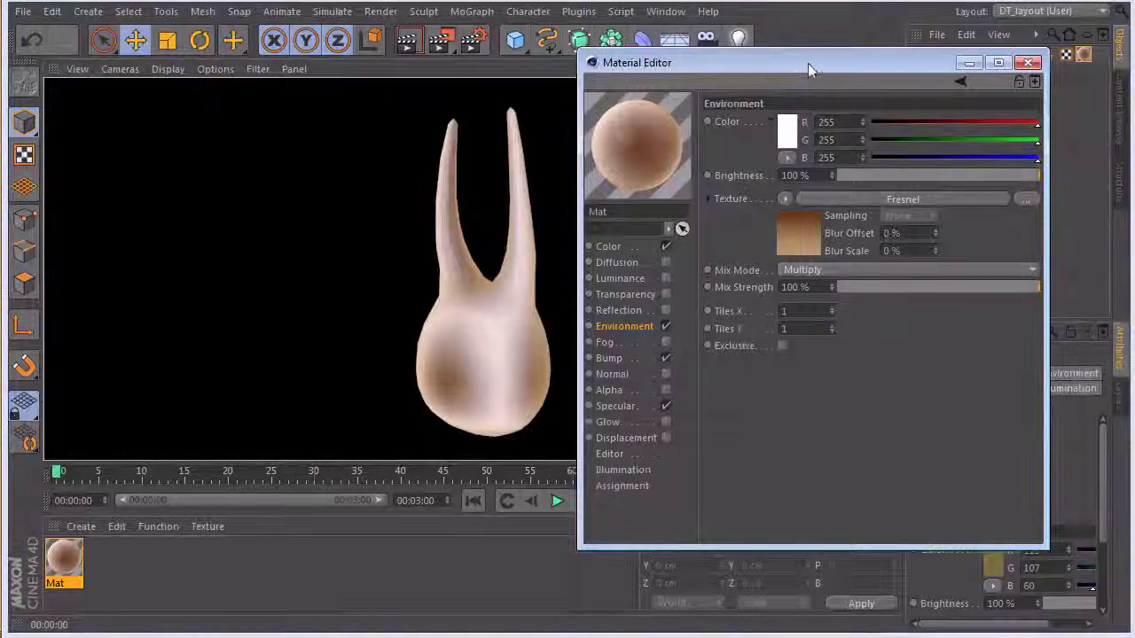
pyautogui.moveTo(809, 64); pyautogui.dragTo(836, 57)
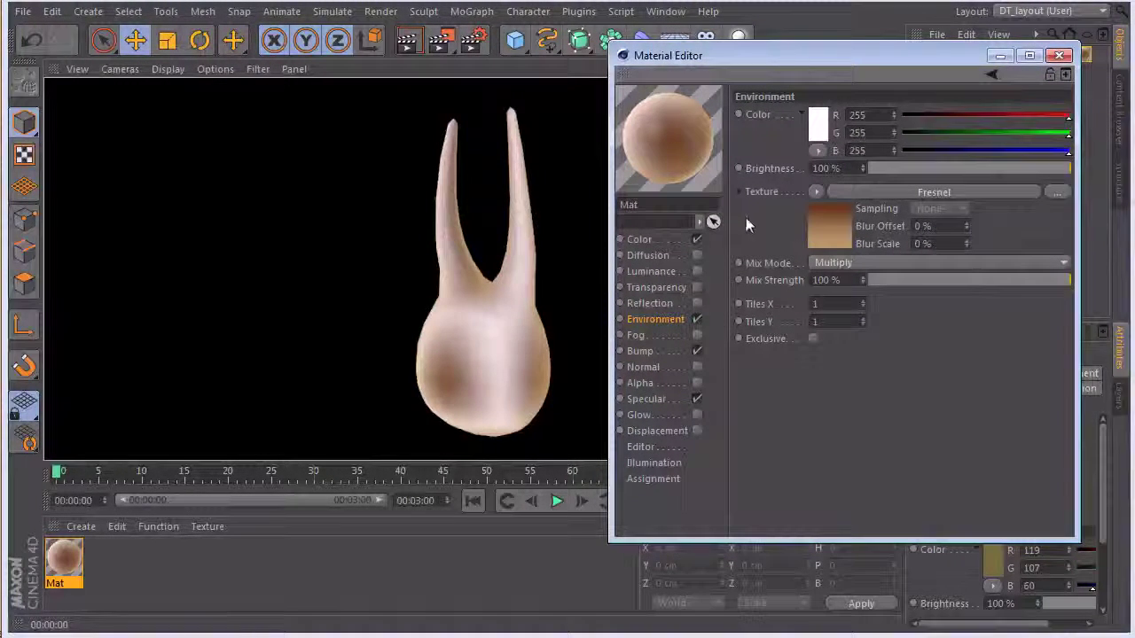
pyautogui.click(661, 239)
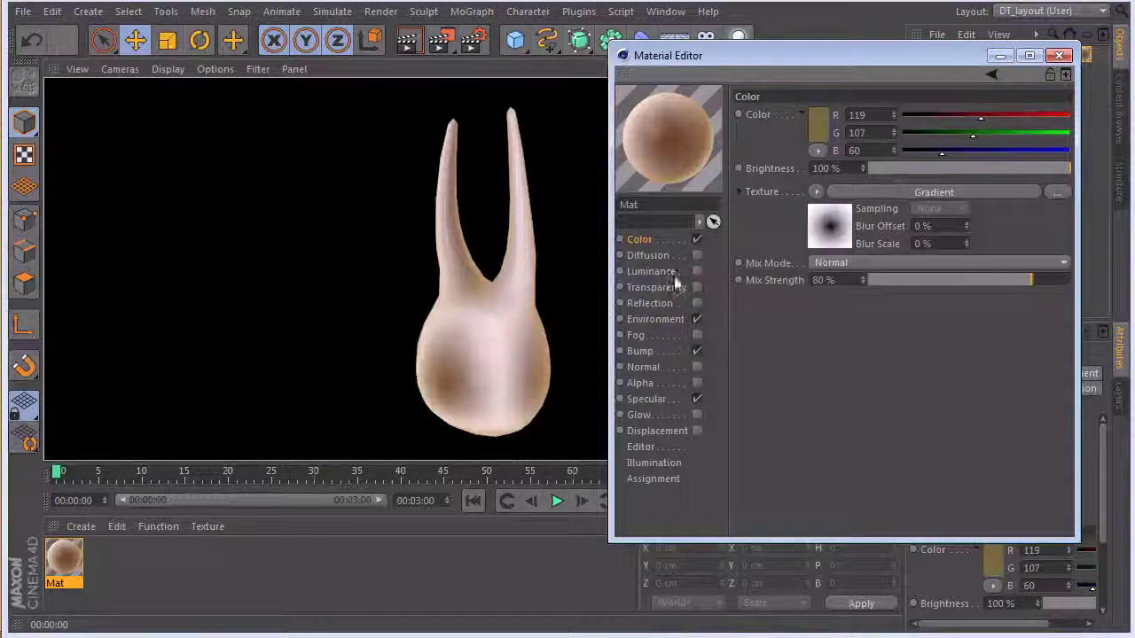
# - Darken the brown knot of the Environment channel's Fresnel gradient to RGB 65, 34, 15
pyautogui.click(678, 321)
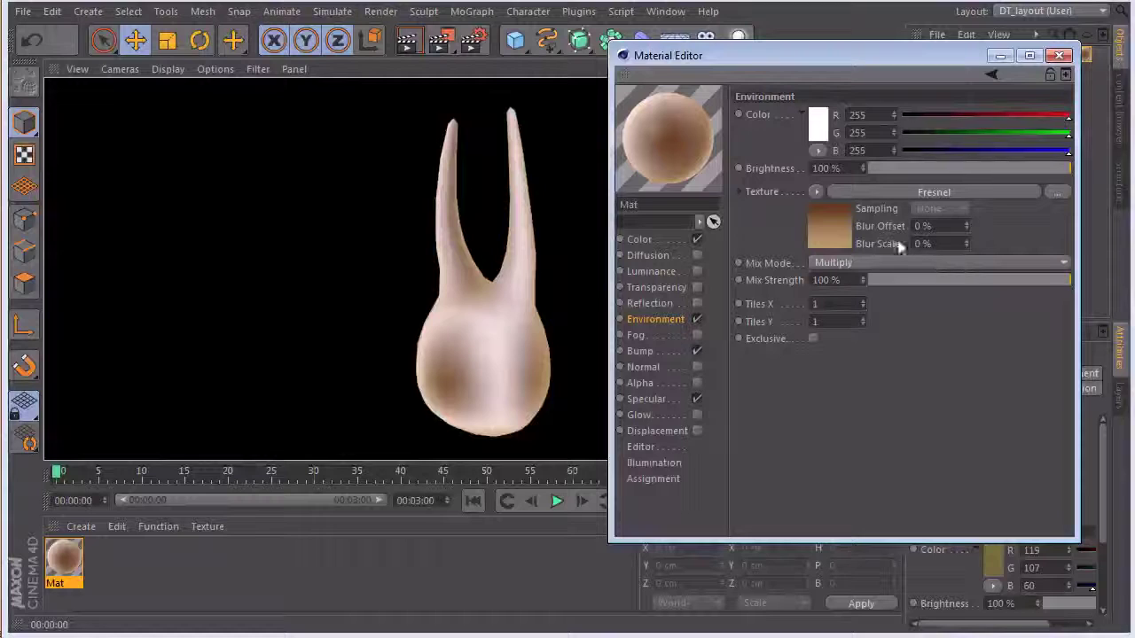
pyautogui.click(955, 190)
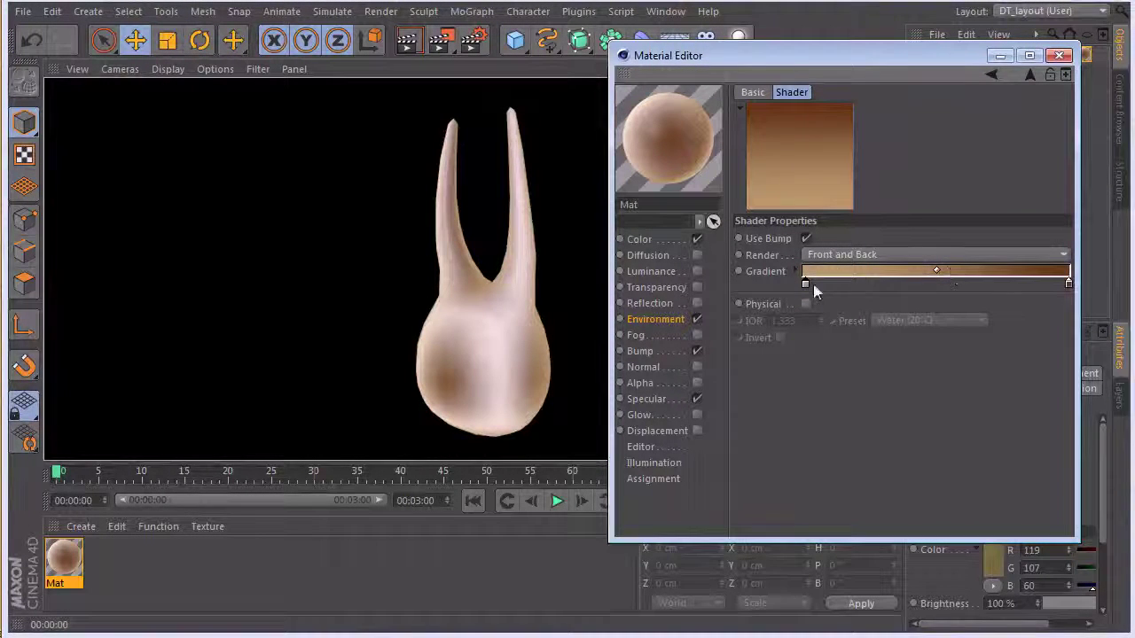
pyautogui.doubleClick(1067, 282)
pyautogui.click(1051, 289)
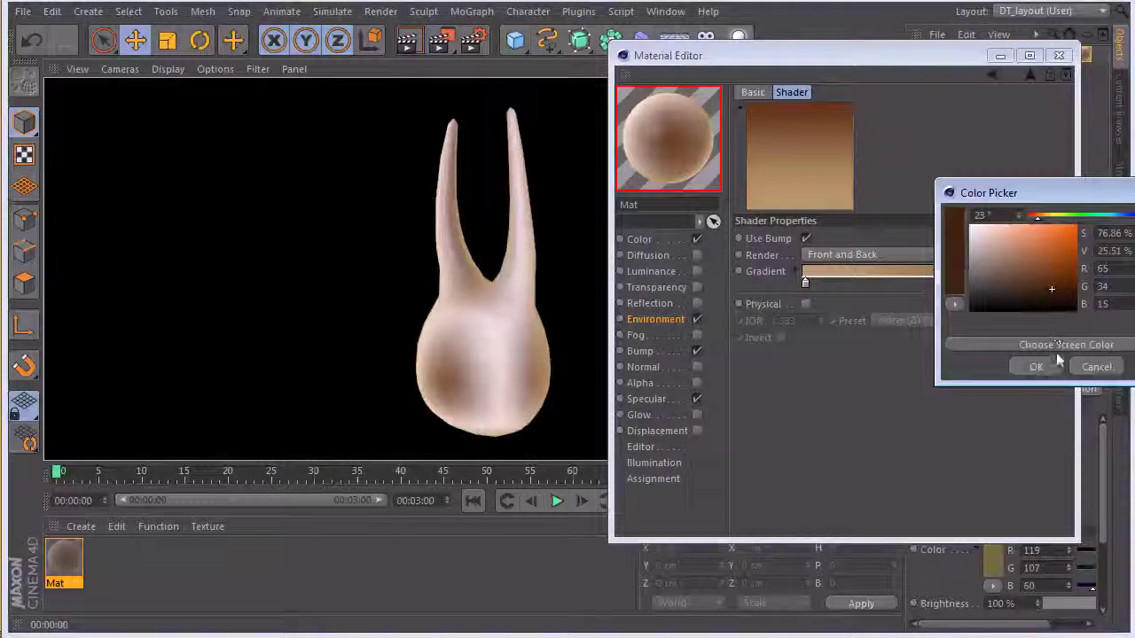
pyautogui.click(1037, 364)
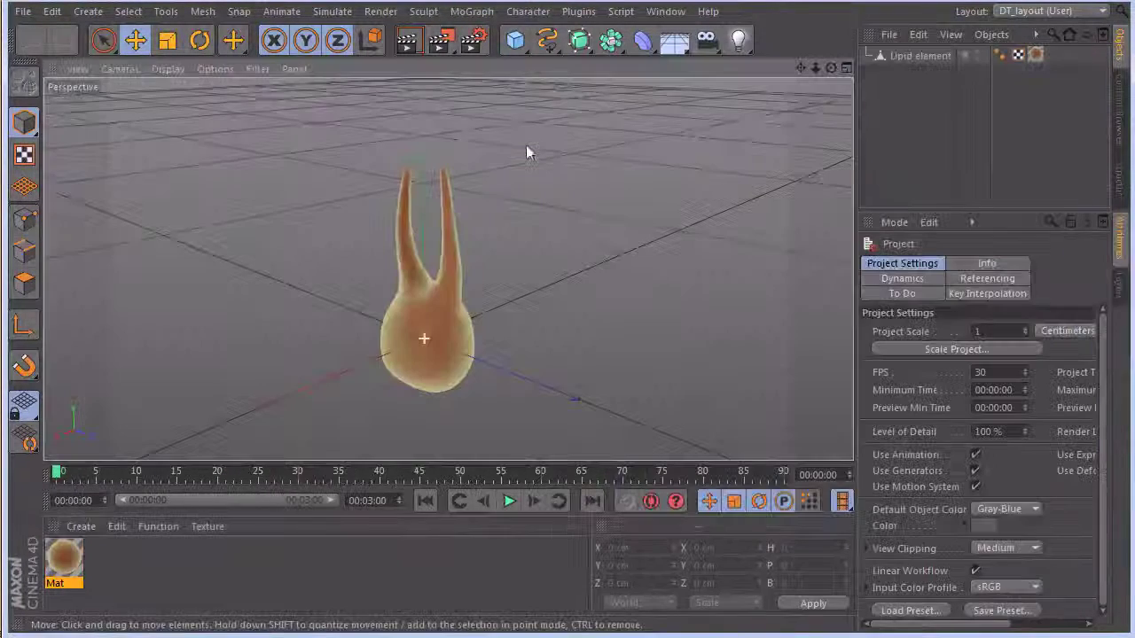
# - Add a MoGraph Cloner and make the Lipid element its child
pyautogui.click(474, 13)
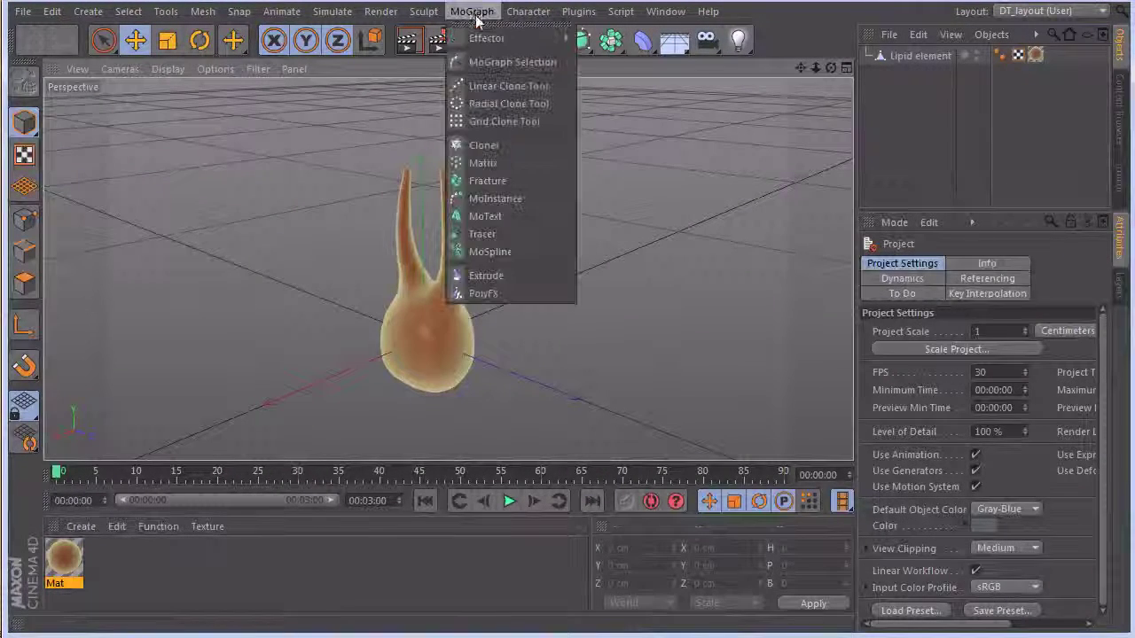
pyautogui.click(503, 143)
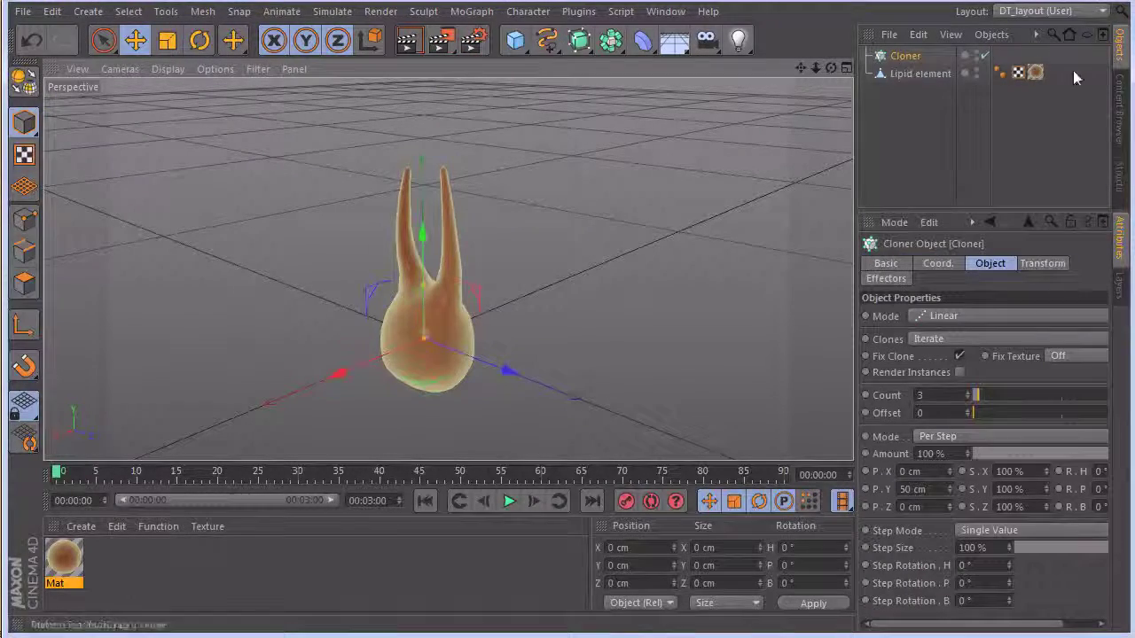
pyautogui.keyDown('alt'); pyautogui.moveTo(633, 213); pyautogui.dragTo(535, 183); pyautogui.keyUp('alt')
pyautogui.moveTo(909, 73); pyautogui.dragTo(902, 56)
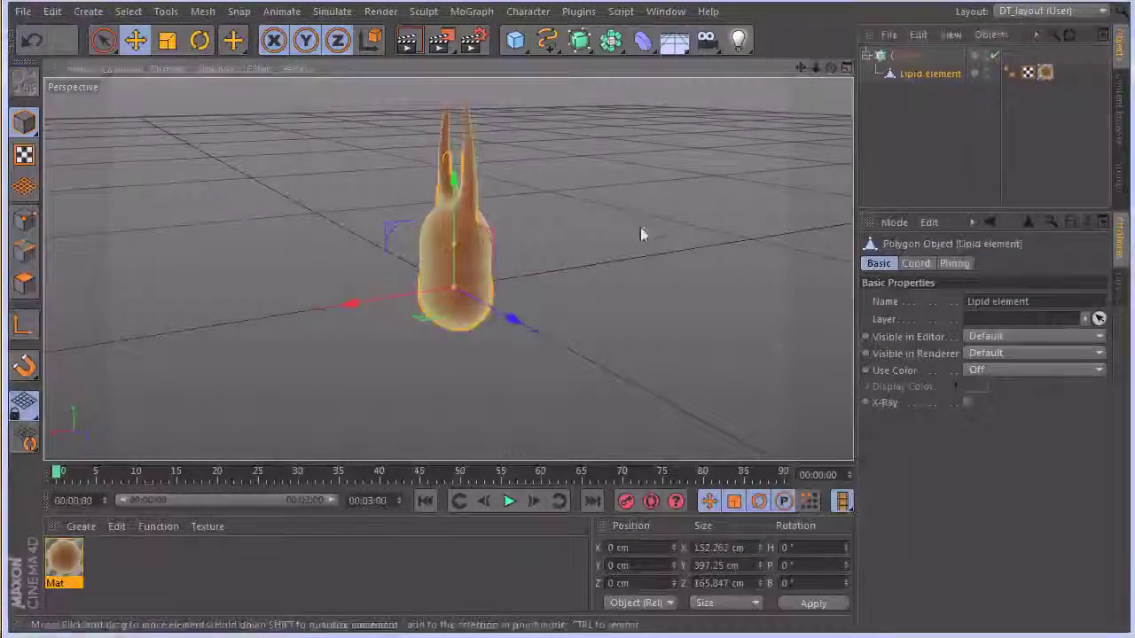
# - Set the Cloner's mode to Grid Array, with the attribute area widened to show its settings
pyautogui.click(905, 56)
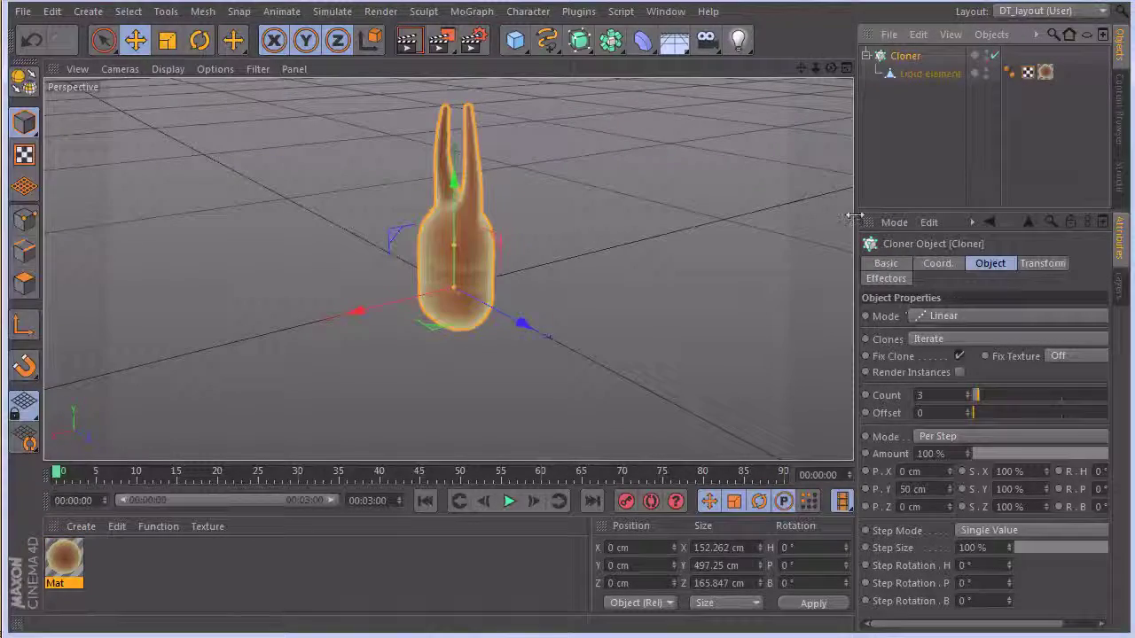
pyautogui.moveTo(855, 212); pyautogui.dragTo(813, 214)
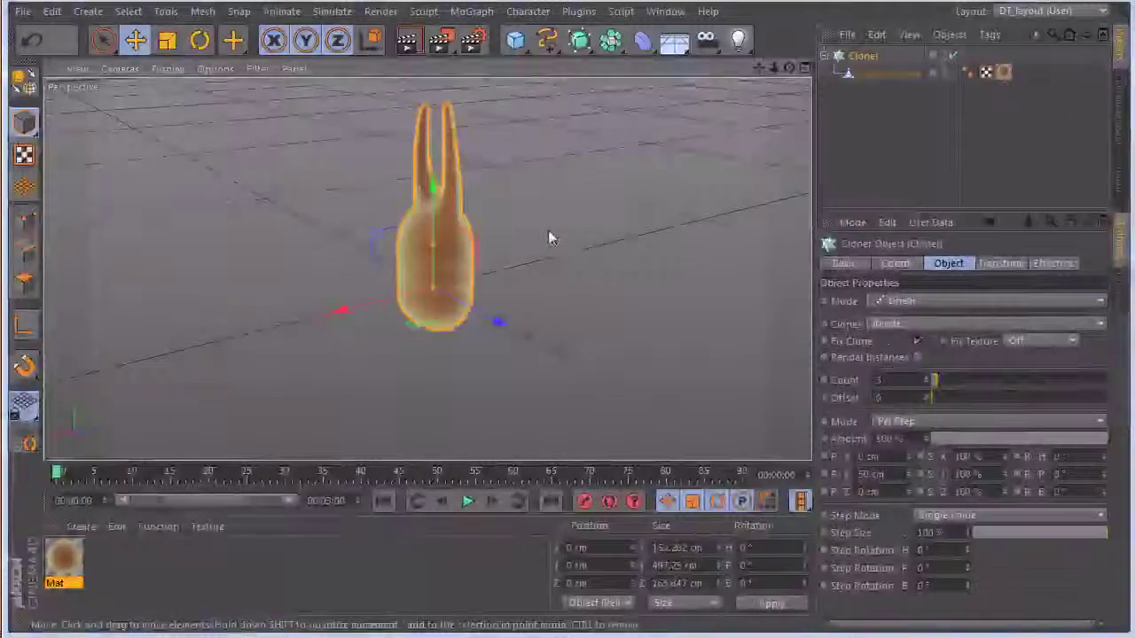
pyautogui.keyDown('alt'); pyautogui.moveTo(580, 213); pyautogui.dragTo(514, 241, button='right'); pyautogui.keyUp('alt')
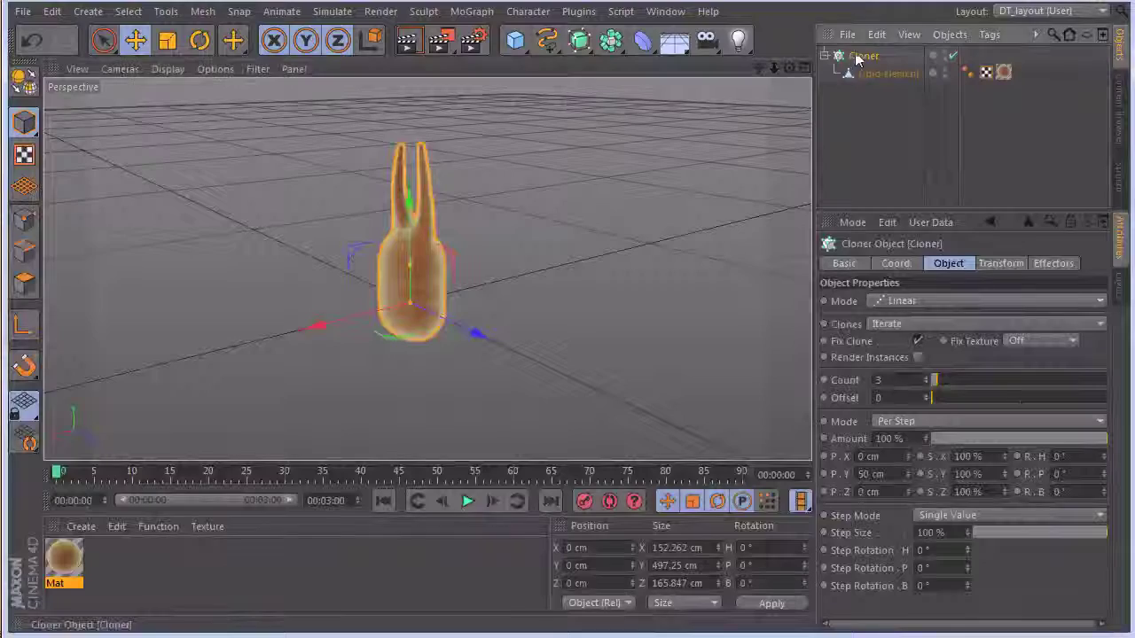
pyautogui.click(899, 300)
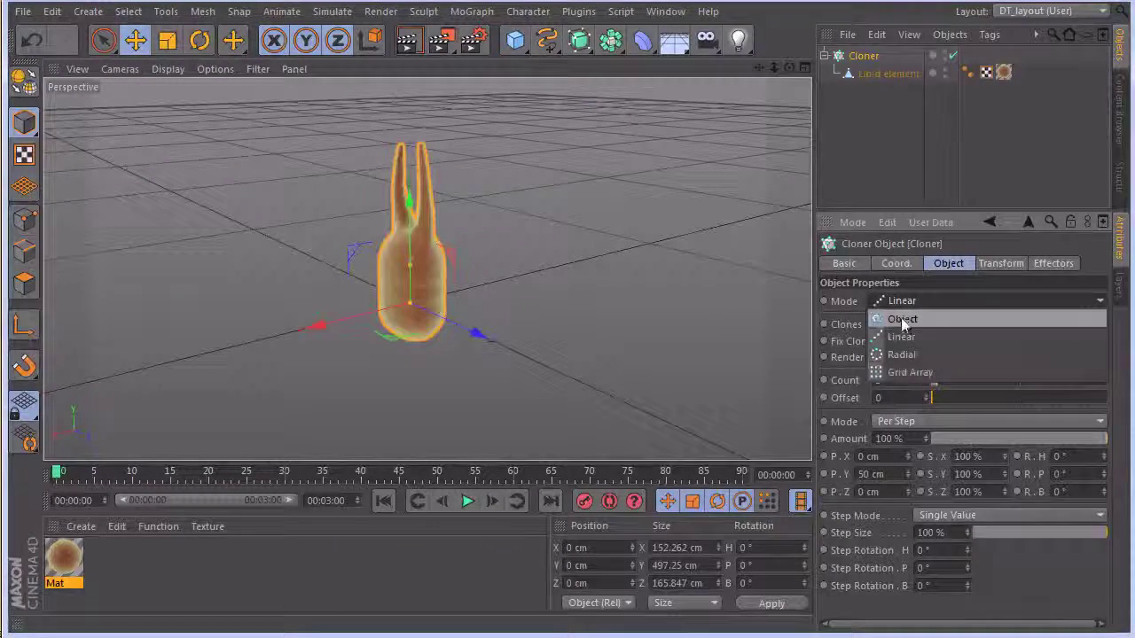
pyautogui.click(906, 373)
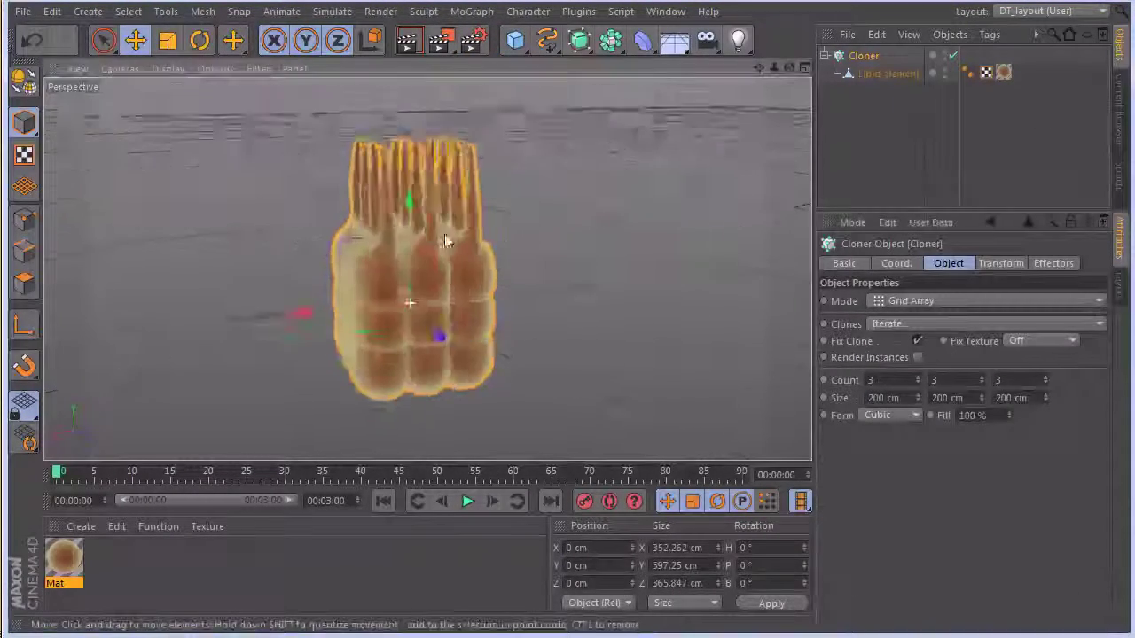
# - Examine the cell membrane reference image alongside the cloned lipid elements
pyautogui.moveTo(594, 237)
pyautogui.keyDown('alt'); pyautogui.mouseDown()
pyautogui.moveTo(541, 227)
pyautogui.moveTo(563, 250)
pyautogui.moveTo(630, 236)
pyautogui.moveTo(524, 221)
pyautogui.mouseUp(); pyautogui.keyUp('alt')
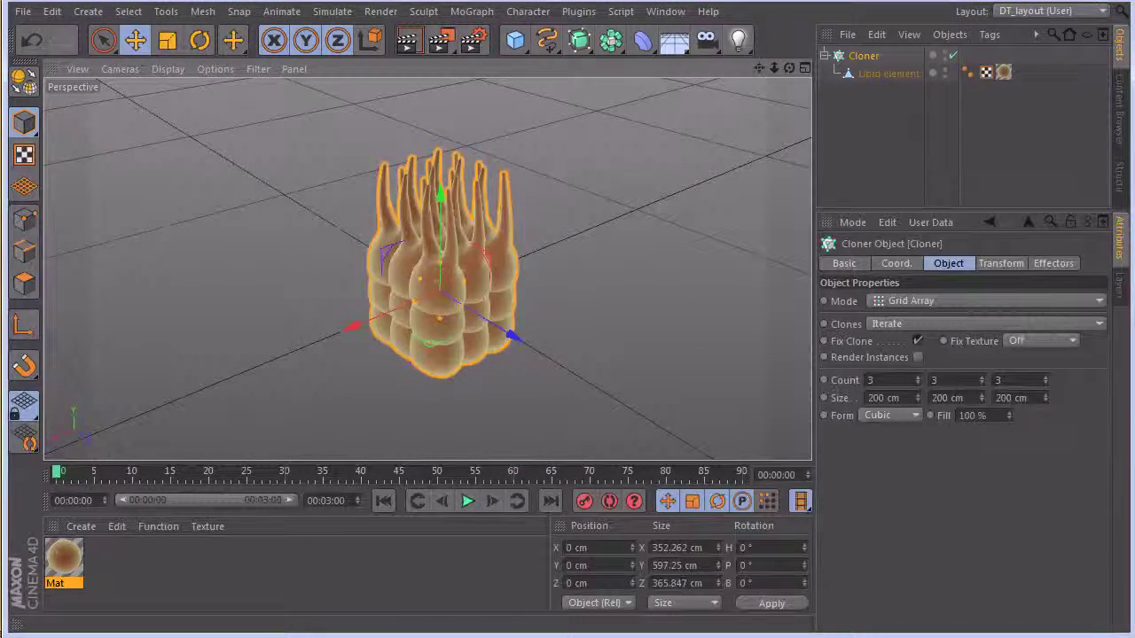
pyautogui.moveTo(1133, 85); pyautogui.dragTo(552, 30)
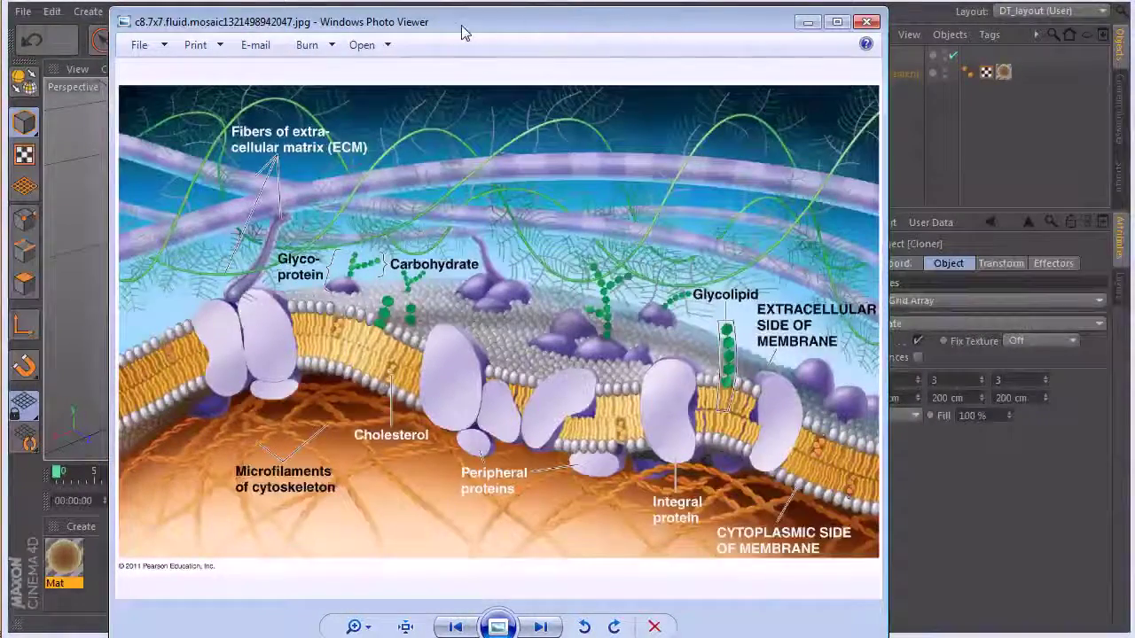
pyautogui.moveTo(468, 26); pyautogui.dragTo(540, 32)
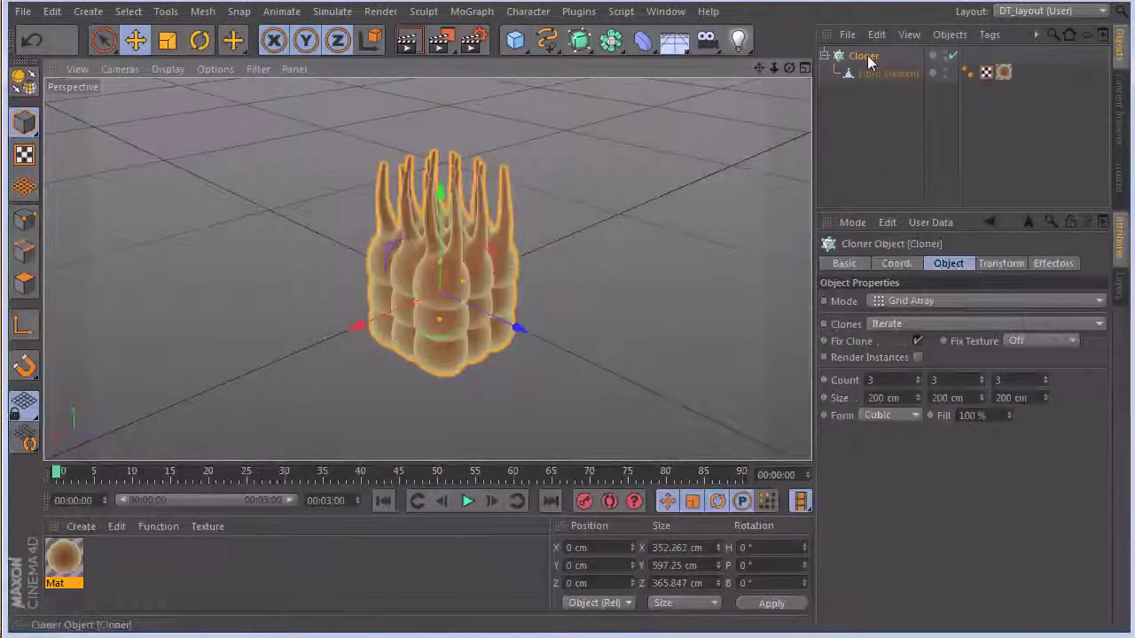
# - Reduce the Cloner's grid count to 1 in X, Y and Z so only a single lipid element remains
pyautogui.click(868, 57)
pyautogui.click(917, 382)
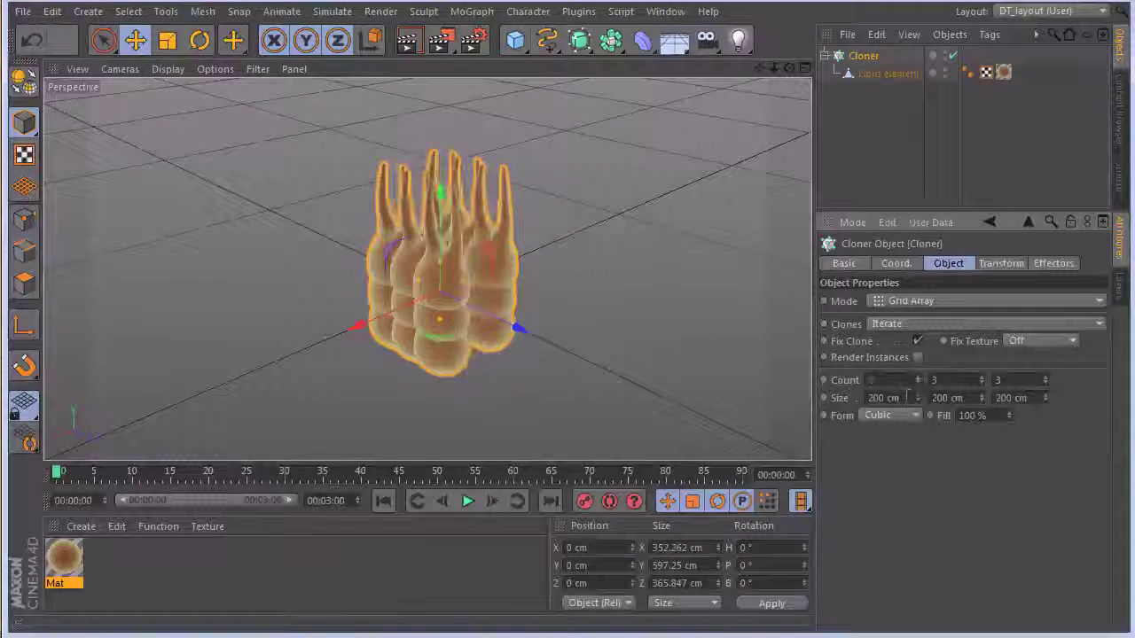
pyautogui.doubleClick(981, 383)
pyautogui.click(1045, 382)
pyautogui.click(1045, 383)
pyautogui.click(1045, 377)
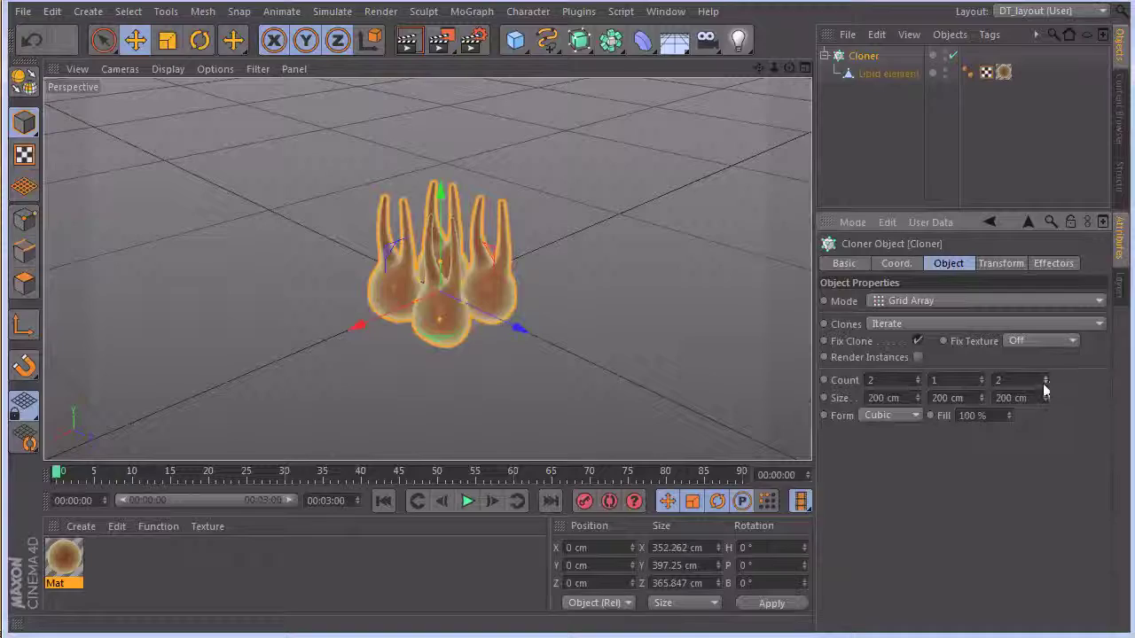
pyautogui.click(1045, 385)
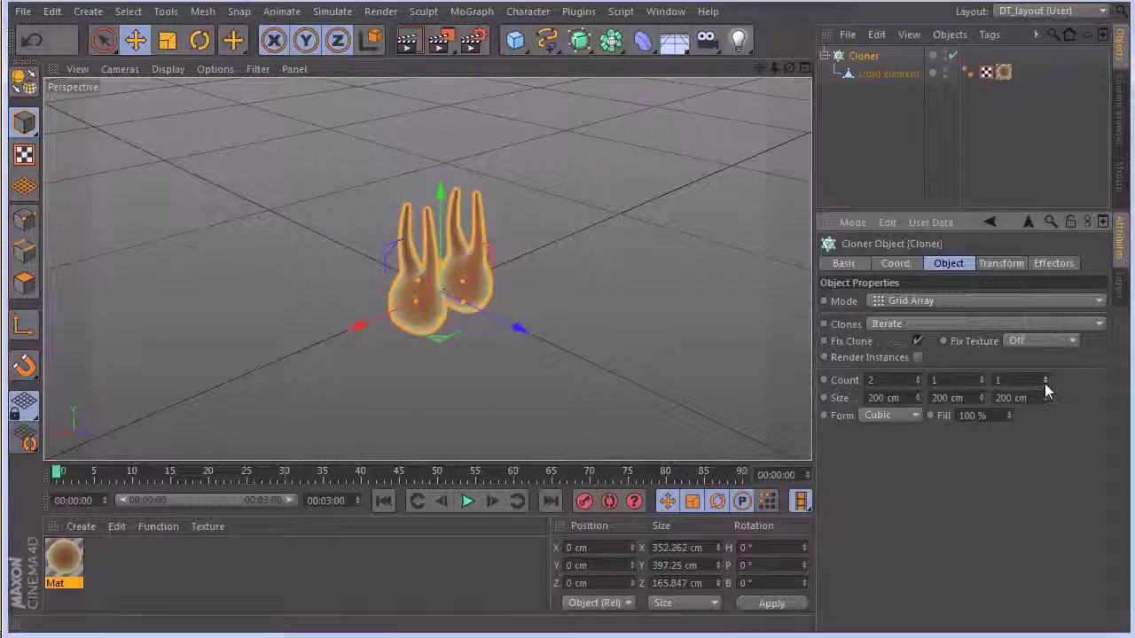
pyautogui.click(918, 383)
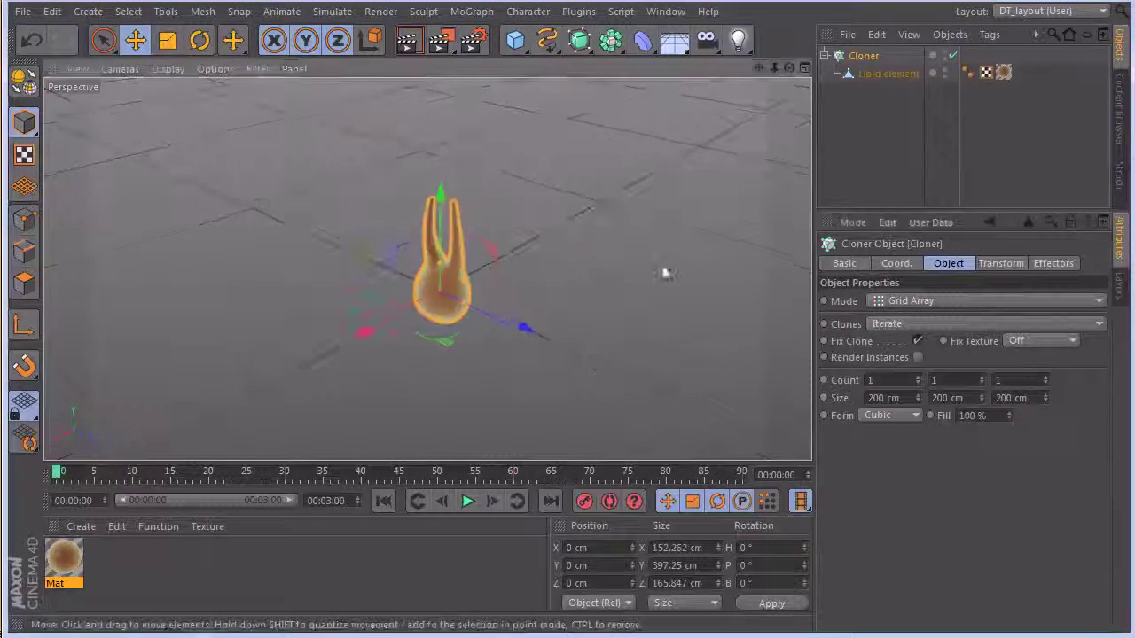
# - Raise the Cloner's Z count to 7 and spread the row to a Z size of about 1017 cm
pyautogui.click(1046, 376)
pyautogui.click(1047, 375)
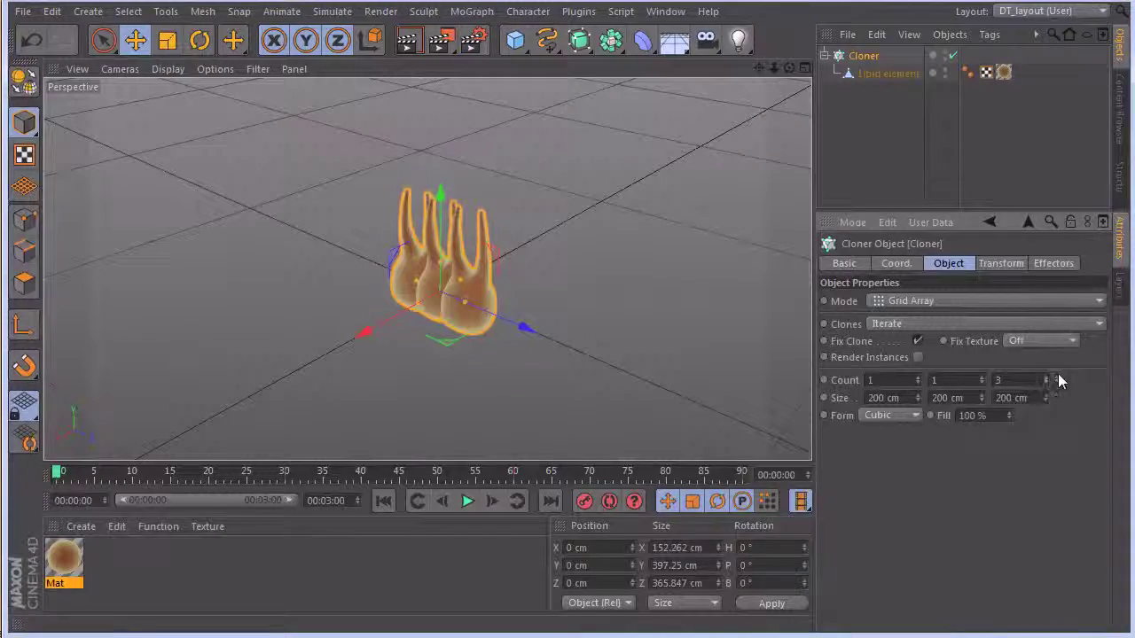
pyautogui.click(1047, 382)
pyautogui.moveTo(1047, 398); pyautogui.dragTo(1019, 97)
pyautogui.moveTo(545, 264)
pyautogui.keyDown('alt'); pyautogui.mouseDown()
pyautogui.moveTo(681, 253)
pyautogui.moveTo(664, 342)
pyautogui.moveTo(727, 372)
pyautogui.mouseUp(); pyautogui.keyUp('alt')
pyautogui.moveTo(1046, 399); pyautogui.dragTo(998, 99)
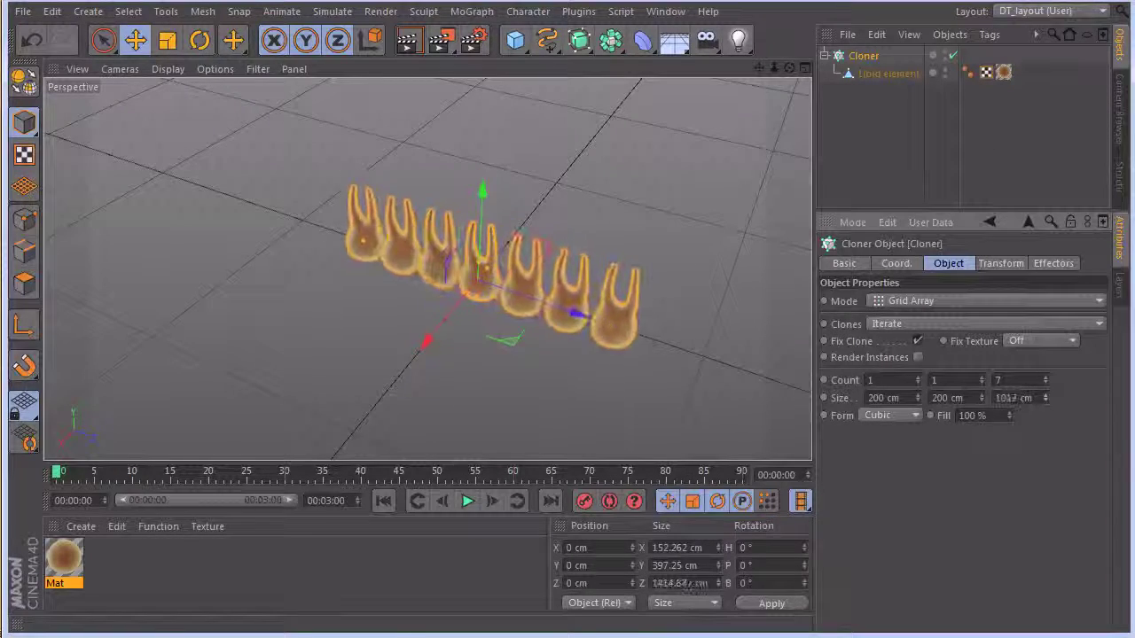
# - Set the Cloner's Z size to 3000 cm and extend it further to 6000 cm
pyautogui.scroll(-4, 656, 182)
pyautogui.doubleClick(1033, 398)
pyautogui.write('300')
pyautogui.write('0')
pyautogui.press('Return')
pyautogui.keyDown('alt'); pyautogui.moveTo(588, 183); pyautogui.dragTo(532, 178, button='middle'); pyautogui.keyUp('alt')
pyautogui.doubleClick(1015, 398)
pyautogui.write('6000')
pyautogui.press('Return')
# - Raise the Cloner's Z count to 34 to fill the row of lipids
pyautogui.moveTo(567, 182)
pyautogui.keyDown('alt'); pyautogui.mouseDown()
pyautogui.moveTo(632, 195)
pyautogui.moveTo(633, 177)
pyautogui.moveTo(582, 215)
pyautogui.moveTo(552, 198)
pyautogui.mouseUp(); pyautogui.keyUp('alt')
pyautogui.moveTo(1045, 373); pyautogui.dragTo(1041, 373)
pyautogui.moveTo(608, 222)
pyautogui.keyDown('alt'); pyautogui.mouseDown()
pyautogui.moveTo(641, 198)
pyautogui.moveTo(595, 245)
pyautogui.moveTo(777, 225)
pyautogui.moveTo(686, 248)
pyautogui.moveTo(765, 230)
pyautogui.moveTo(720, 259)
pyautogui.mouseUp(); pyautogui.keyUp('alt')
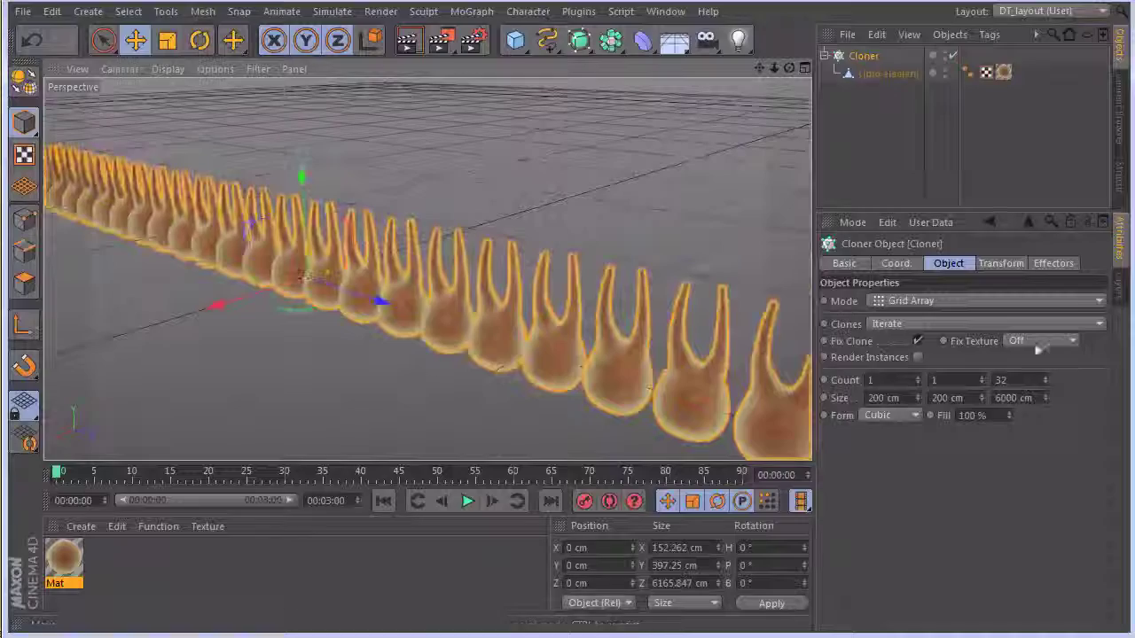
pyautogui.click(1046, 375)
pyautogui.click(1047, 376)
pyautogui.moveTo(638, 257)
pyautogui.keyDown('alt'); pyautogui.mouseDown()
pyautogui.moveTo(621, 253)
pyautogui.moveTo(656, 211)
pyautogui.moveTo(749, 175)
pyautogui.moveTo(678, 228)
pyautogui.moveTo(452, 246)
pyautogui.moveTo(529, 240)
pyautogui.moveTo(530, 250)
pyautogui.moveTo(619, 259)
pyautogui.moveTo(468, 223)
pyautogui.moveTo(334, 164)
pyautogui.moveTo(355, 202)
pyautogui.moveTo(443, 183)
pyautogui.moveTo(568, 219)
pyautogui.moveTo(509, 162)
pyautogui.moveTo(405, 139)
pyautogui.moveTo(458, 167)
pyautogui.moveTo(680, 164)
pyautogui.moveTo(574, 184)
pyautogui.moveTo(638, 210)
pyautogui.moveTo(615, 231)
pyautogui.moveTo(630, 245)
pyautogui.mouseUp(); pyautogui.keyUp('alt')
# - Set the Cloner's Z size to 8000 cm
pyautogui.moveTo(1017, 398); pyautogui.dragTo(878, 416)
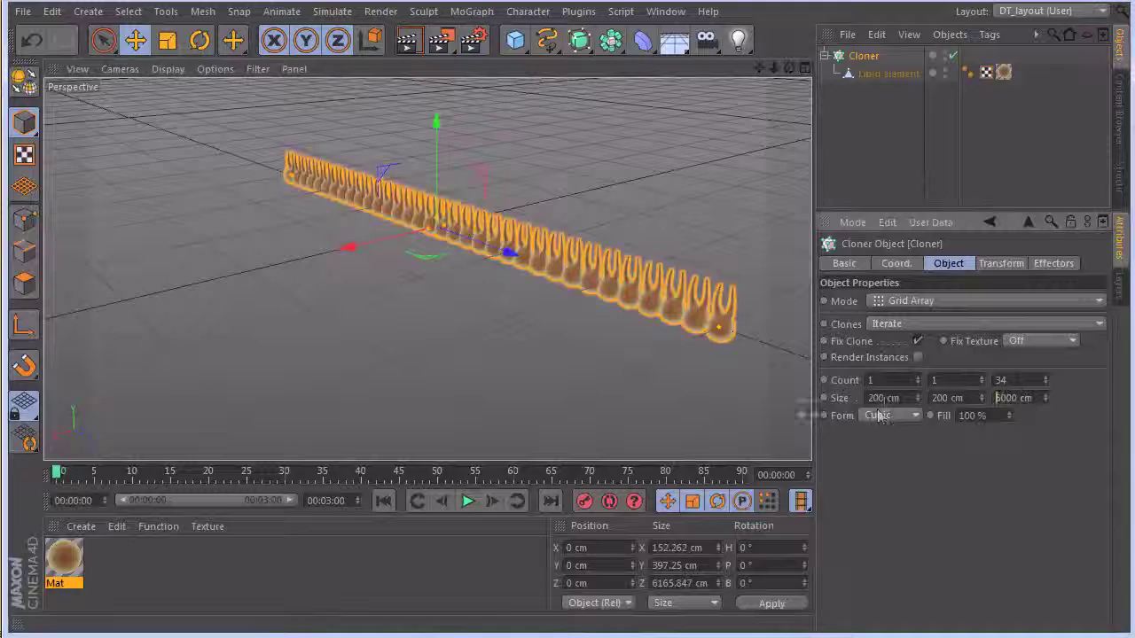
pyautogui.moveTo(1033, 399); pyautogui.dragTo(832, 371)
pyautogui.write('8000')
pyautogui.press('Return')
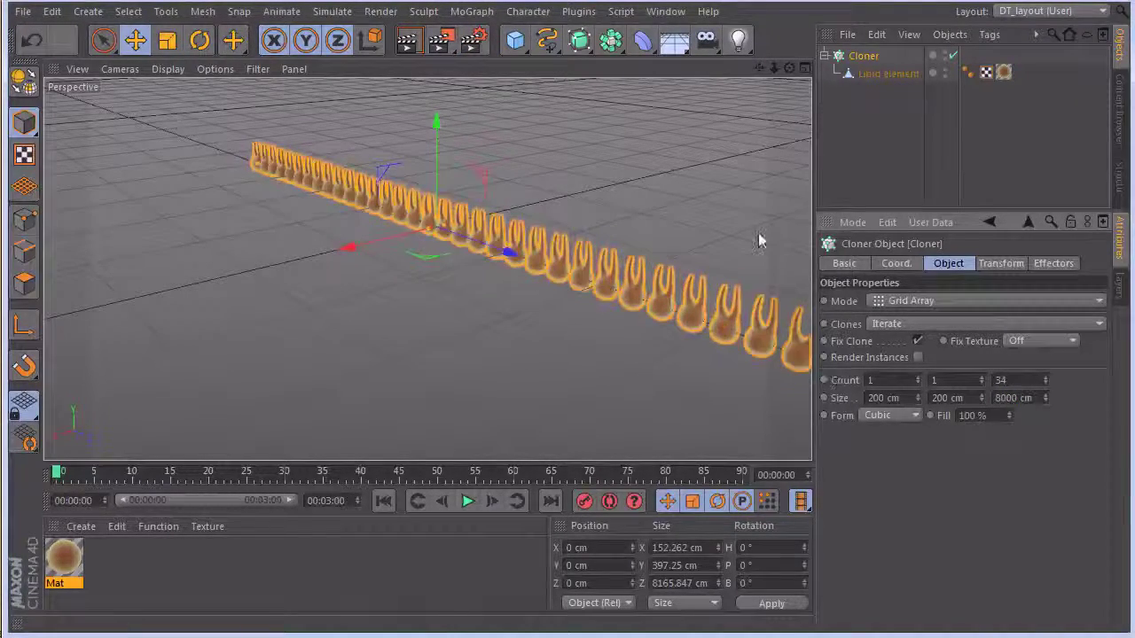
# - Increase the Cloner's Z count to 48 so neighbouring lipid heads sit close together along the row
pyautogui.keyDown('alt'); pyautogui.moveTo(757, 241); pyautogui.dragTo(630, 236, button='right'); pyautogui.keyUp('alt')
pyautogui.keyDown('alt'); pyautogui.moveTo(631, 236); pyautogui.dragTo(537, 231, button='middle'); pyautogui.keyUp('alt')
pyautogui.keyDown('alt'); pyautogui.moveTo(537, 231); pyautogui.dragTo(640, 245); pyautogui.keyUp('alt')
pyautogui.keyDown('alt'); pyautogui.moveTo(666, 283); pyautogui.dragTo(730, 289, button='right'); pyautogui.keyUp('alt')
pyautogui.keyDown('alt'); pyautogui.moveTo(730, 289); pyautogui.dragTo(715, 253); pyautogui.keyUp('alt')
pyautogui.moveTo(1044, 380); pyautogui.dragTo(1046, 367)
pyautogui.scroll(5, 727, 256)
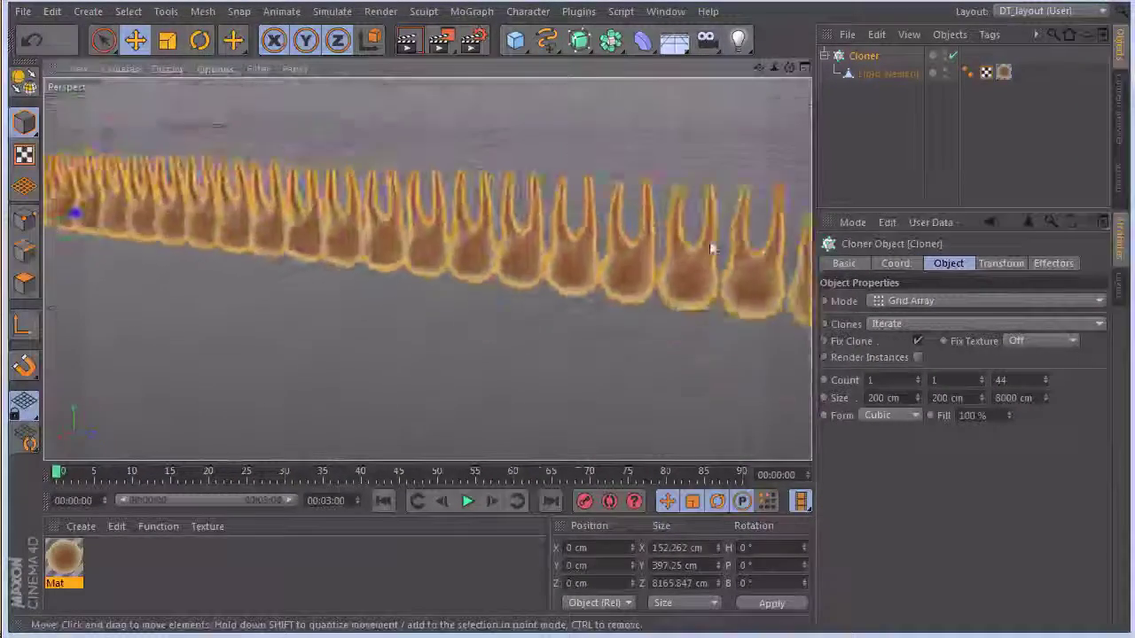
pyautogui.keyDown('alt'); pyautogui.moveTo(712, 249); pyautogui.dragTo(637, 231, button='middle'); pyautogui.keyUp('alt')
pyautogui.keyDown('alt'); pyautogui.moveTo(633, 230); pyautogui.dragTo(690, 241, button='right'); pyautogui.keyUp('alt')
pyautogui.moveTo(1046, 376); pyautogui.dragTo(1048, 375)
pyautogui.click(1046, 375)
# - Try a Y count of 2 on the Cloner and undo it
pyautogui.scroll(-3, 671, 222)
pyautogui.moveTo(608, 219)
pyautogui.keyDown('alt'); pyautogui.mouseDown()
pyautogui.moveTo(593, 221)
pyautogui.moveTo(620, 246)
pyautogui.mouseUp(); pyautogui.keyUp('alt')
pyautogui.moveTo(696, 291)
pyautogui.keyDown('alt'); pyautogui.mouseDown()
pyautogui.moveTo(679, 309)
pyautogui.moveTo(653, 298)
pyautogui.moveTo(608, 246)
pyautogui.moveTo(496, 232)
pyautogui.moveTo(583, 233)
pyautogui.moveTo(567, 257)
pyautogui.mouseUp(); pyautogui.keyUp('alt')
pyautogui.click(981, 378)
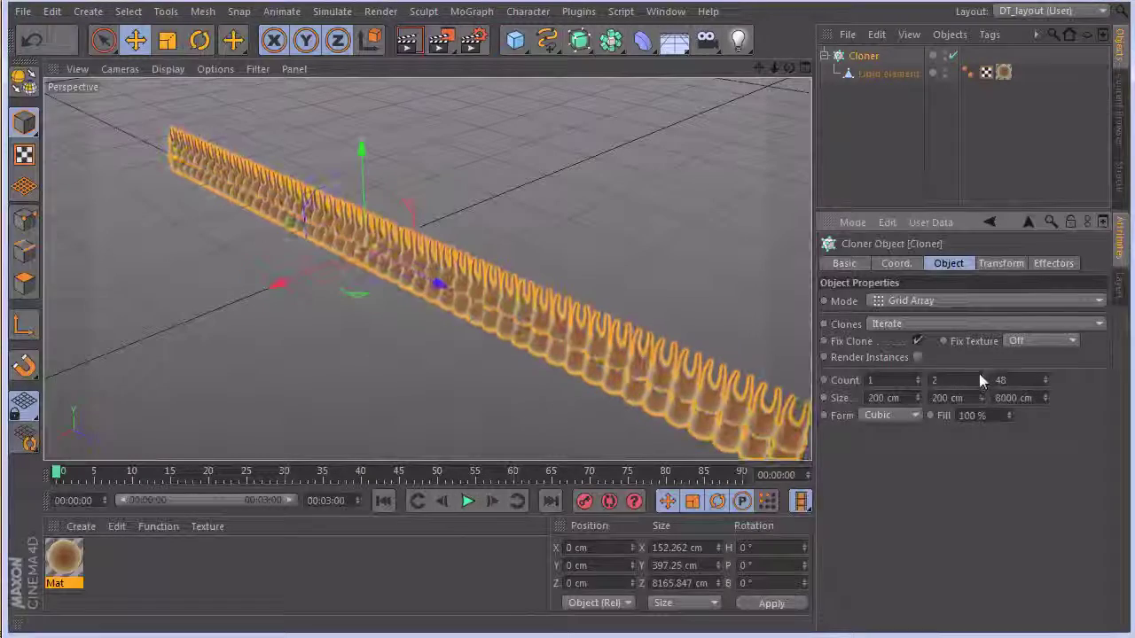
pyautogui.hotkey('ctrl', 'z')
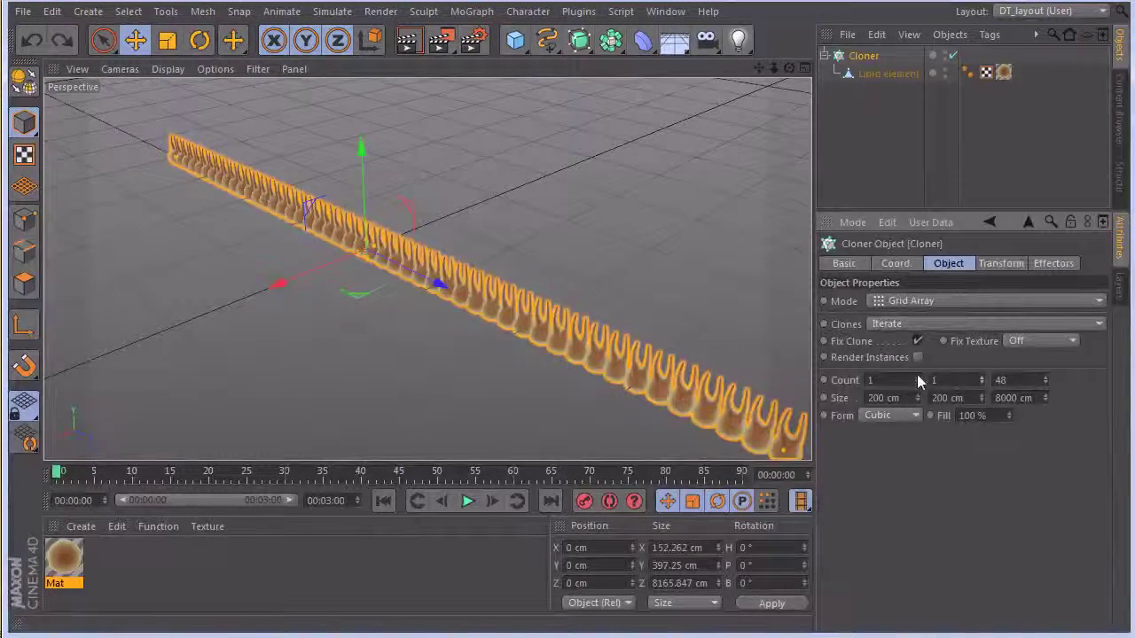
# - Set the Cloner's X count to 5 and widen its X size to about 1055 cm
pyautogui.click(918, 377)
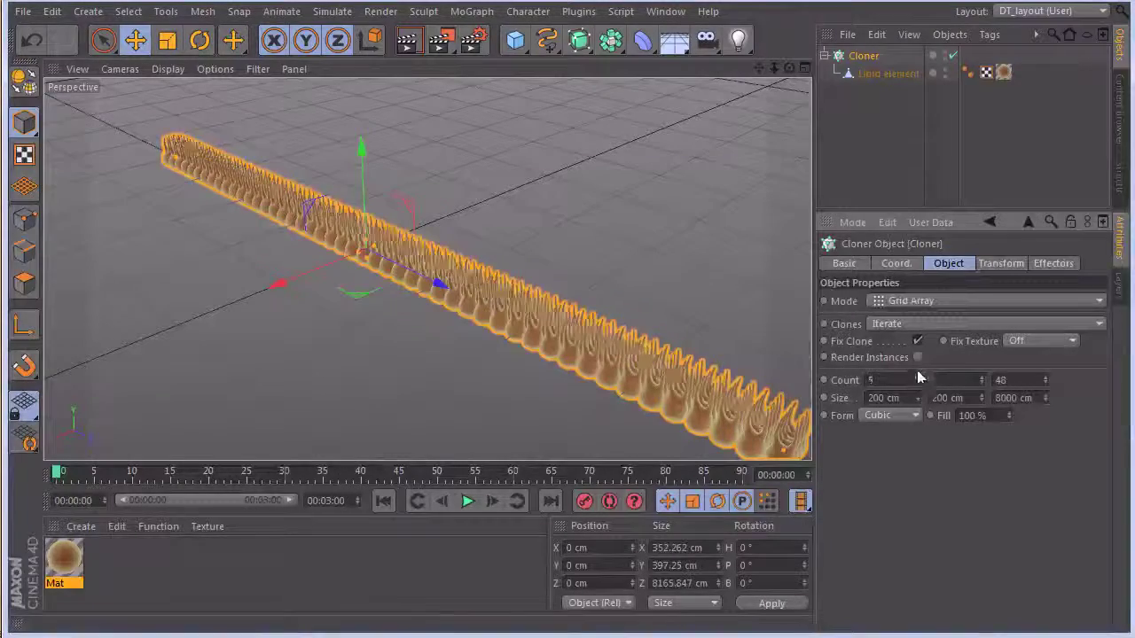
pyautogui.moveTo(928, 363); pyautogui.dragTo(953, 265)
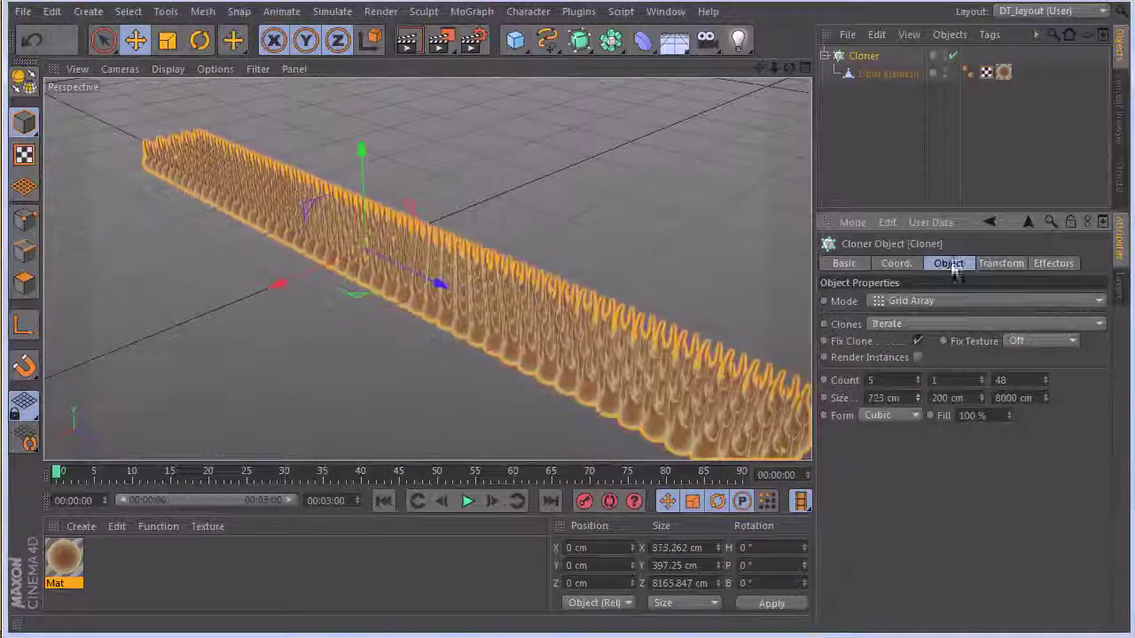
pyautogui.moveTo(918, 397); pyautogui.dragTo(967, 114)
# - Raise the Cloner's X count to 15 and adjust its X size to 2559 cm, checking the spacing in the four-view layout
pyautogui.keyDown('alt'); pyautogui.moveTo(606, 301); pyautogui.dragTo(599, 244); pyautogui.keyUp('alt')
pyautogui.keyDown('alt'); pyautogui.moveTo(546, 253); pyautogui.dragTo(626, 248, button='right'); pyautogui.keyUp('alt')
pyautogui.keyDown('alt'); pyautogui.moveTo(626, 253); pyautogui.dragTo(546, 232); pyautogui.keyUp('alt')
pyautogui.click(804, 67)
pyautogui.keyDown('alt'); pyautogui.moveTo(345, 359); pyautogui.dragTo(296, 382, button='right'); pyautogui.keyUp('alt')
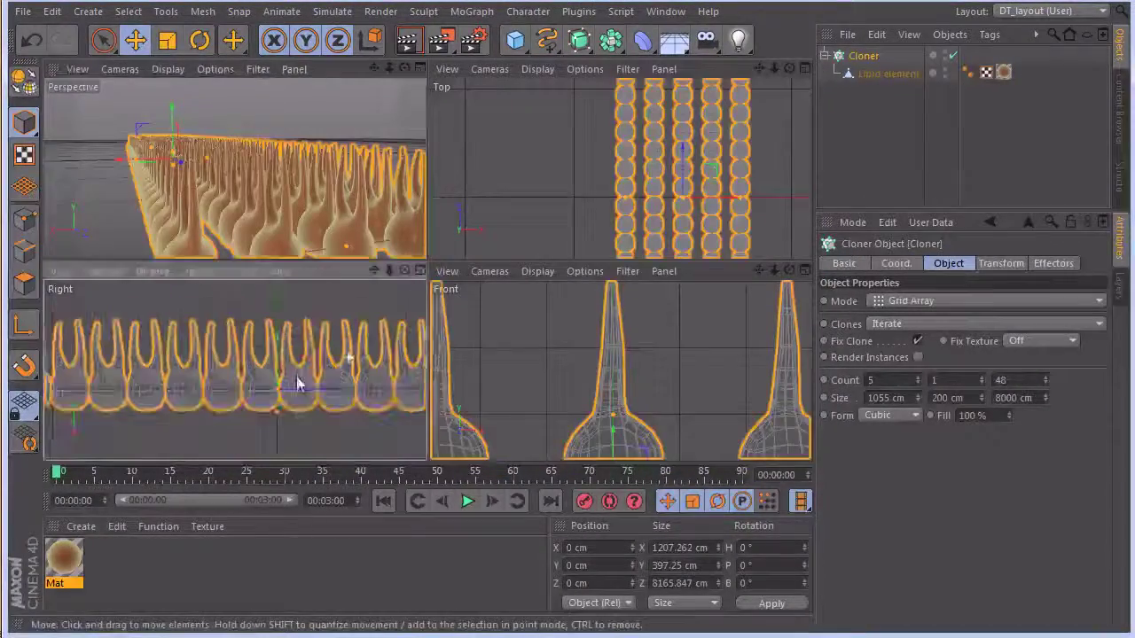
pyautogui.keyDown('alt'); pyautogui.moveTo(648, 359); pyautogui.dragTo(529, 404, button='right'); pyautogui.keyUp('alt')
pyautogui.moveTo(917, 397)
pyautogui.mouseDown()
pyautogui.moveTo(925, 461)
pyautogui.moveTo(884, 617)
pyautogui.moveTo(885, 571)
pyautogui.mouseUp()
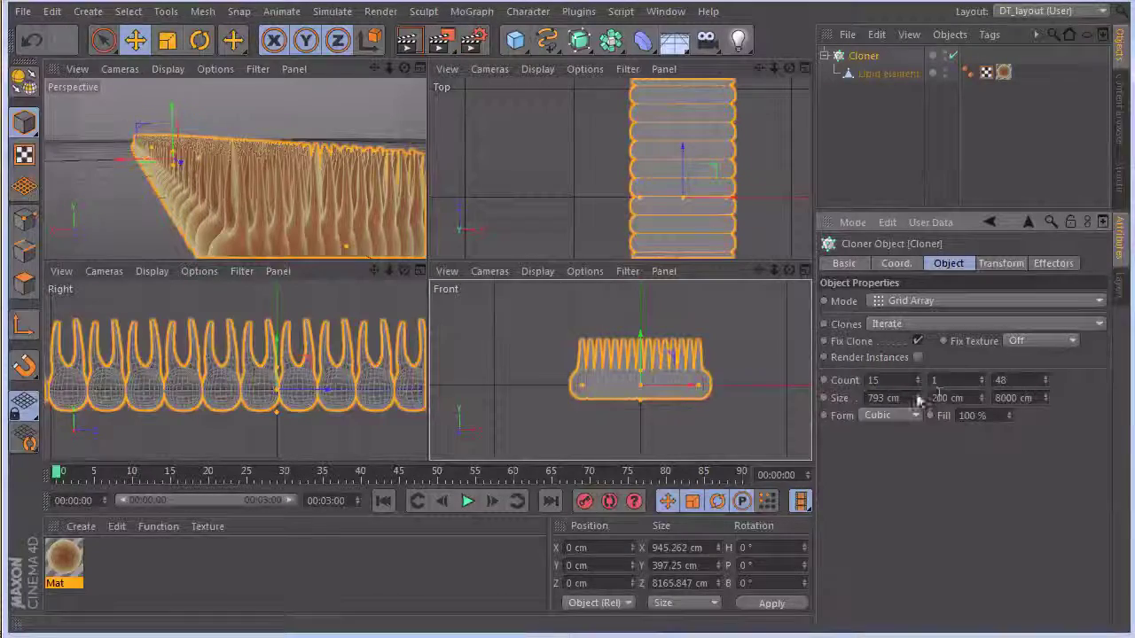
pyautogui.moveTo(919, 347); pyautogui.dragTo(993, 16)
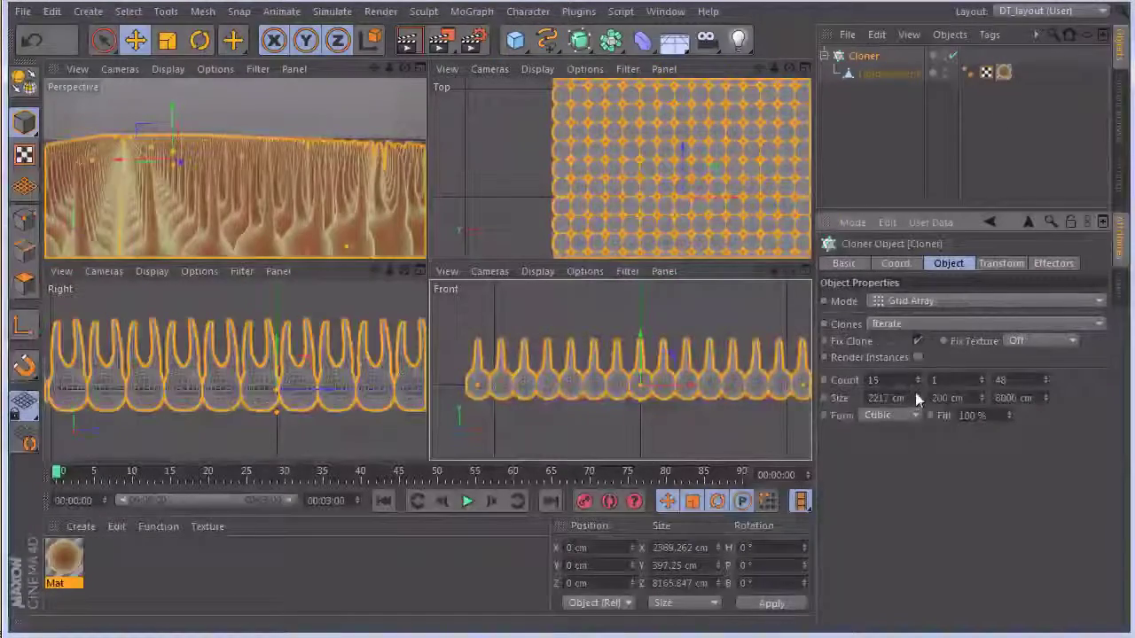
pyautogui.moveTo(920, 387); pyautogui.dragTo(868, 69)
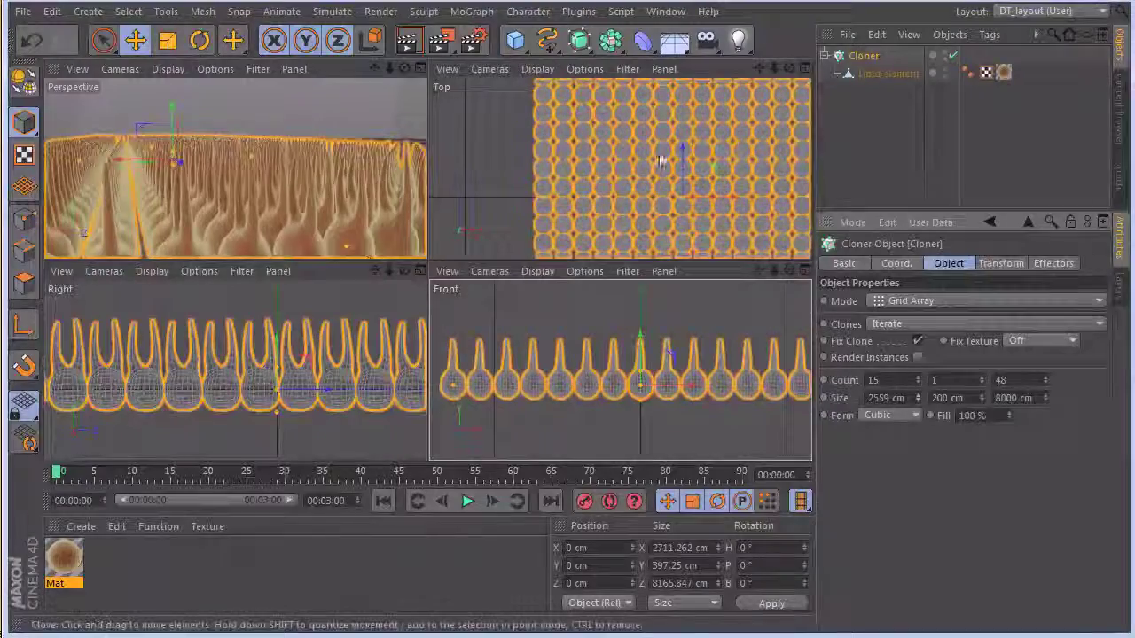
# - Deselect the Cloner and examine the lipid sheet from several angles in the full-size perspective view
pyautogui.keyDown('alt'); pyautogui.moveTo(331, 150); pyautogui.dragTo(399, 175); pyautogui.keyUp('alt')
pyautogui.keyDown('alt'); pyautogui.moveTo(400, 174); pyautogui.dragTo(320, 175, button='right'); pyautogui.keyUp('alt')
pyautogui.keyDown('alt'); pyautogui.moveTo(319, 175); pyautogui.dragTo(341, 181); pyautogui.keyUp('alt')
pyautogui.click(876, 144)
pyautogui.click(420, 68)
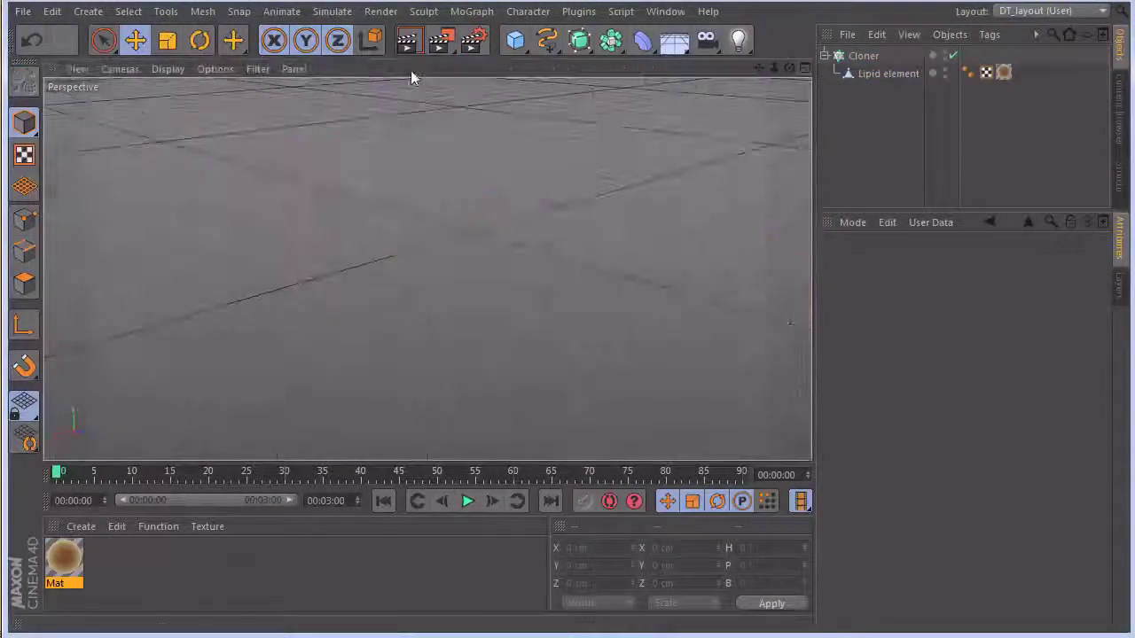
pyautogui.moveTo(440, 156)
pyautogui.keyDown('alt'); pyautogui.mouseDown()
pyautogui.moveTo(420, 188)
pyautogui.moveTo(421, 176)
pyautogui.moveTo(473, 201)
pyautogui.mouseUp(); pyautogui.keyUp('alt')
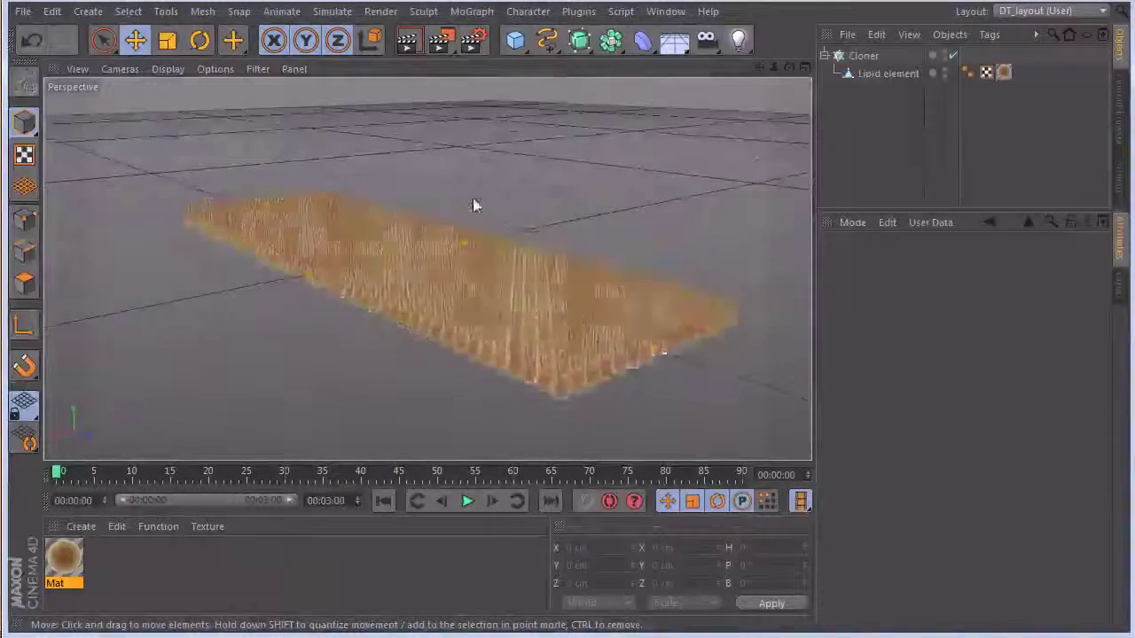
pyautogui.keyDown('alt'); pyautogui.moveTo(473, 200); pyautogui.dragTo(591, 221, button='right'); pyautogui.keyUp('alt')
pyautogui.moveTo(590, 221)
pyautogui.keyDown('alt'); pyautogui.mouseDown()
pyautogui.moveTo(612, 165)
pyautogui.moveTo(633, 172)
pyautogui.moveTo(540, 175)
pyautogui.moveTo(492, 205)
pyautogui.moveTo(499, 187)
pyautogui.moveTo(600, 208)
pyautogui.moveTo(560, 238)
pyautogui.moveTo(590, 203)
pyautogui.moveTo(599, 292)
pyautogui.moveTo(594, 210)
pyautogui.moveTo(542, 231)
pyautogui.moveTo(605, 185)
pyautogui.moveTo(617, 231)
pyautogui.mouseUp(); pyautogui.keyUp('alt')
pyautogui.moveTo(707, 220)
pyautogui.keyDown('alt'); pyautogui.mouseDown()
pyautogui.moveTo(704, 192)
pyautogui.moveTo(717, 203)
pyautogui.moveTo(674, 169)
pyautogui.moveTo(700, 222)
pyautogui.moveTo(673, 253)
pyautogui.moveTo(648, 244)
pyautogui.moveTo(681, 160)
pyautogui.moveTo(550, 106)
pyautogui.moveTo(683, 145)
pyautogui.moveTo(941, 107)
pyautogui.mouseUp(); pyautogui.keyUp('alt')
pyautogui.moveTo(709, 160)
pyautogui.keyDown('alt'); pyautogui.mouseDown()
pyautogui.moveTo(682, 156)
pyautogui.moveTo(732, 163)
pyautogui.moveTo(653, 174)
pyautogui.moveTo(658, 145)
pyautogui.moveTo(633, 169)
pyautogui.moveTo(629, 155)
pyautogui.mouseUp(); pyautogui.keyUp('alt')
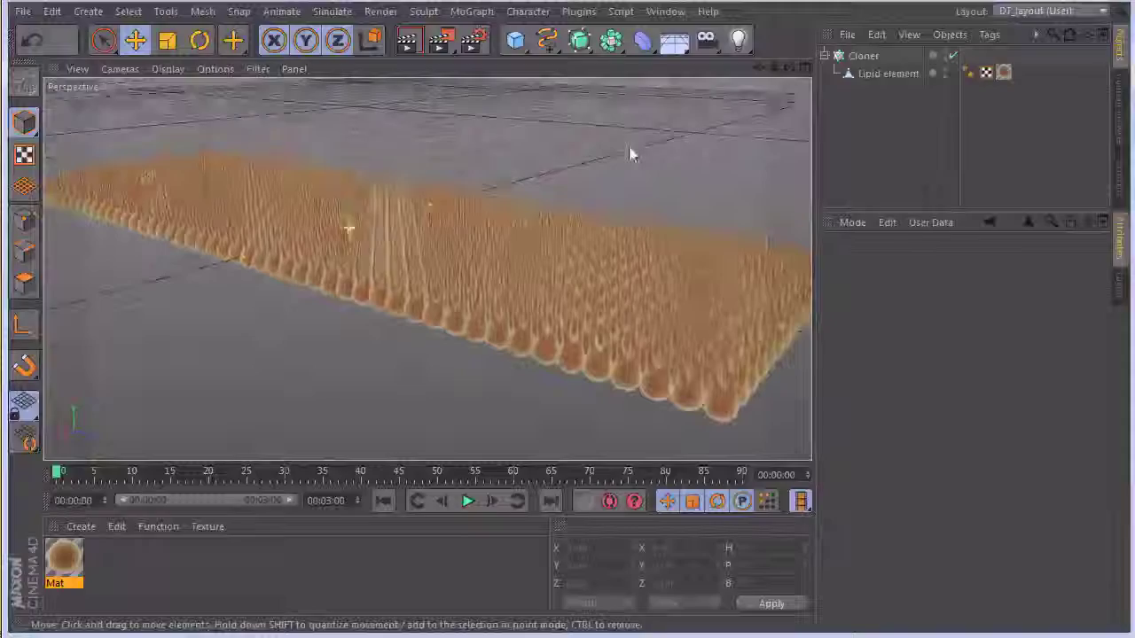
# - Add a MoGraph Random effector to the Cloner
pyautogui.click(864, 56)
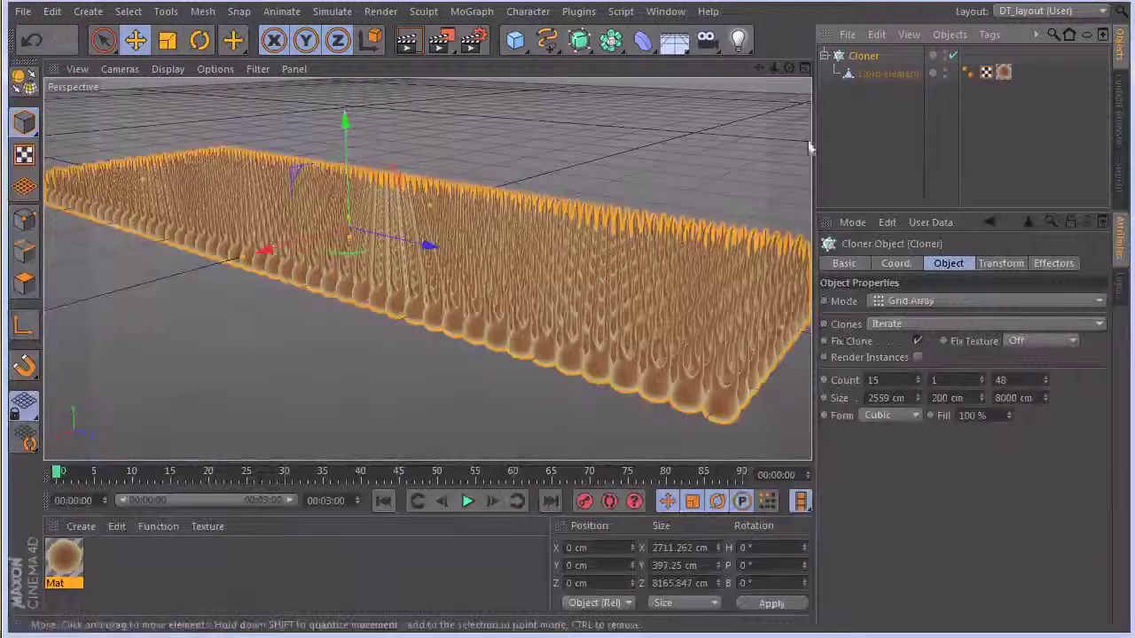
pyautogui.click(471, 11)
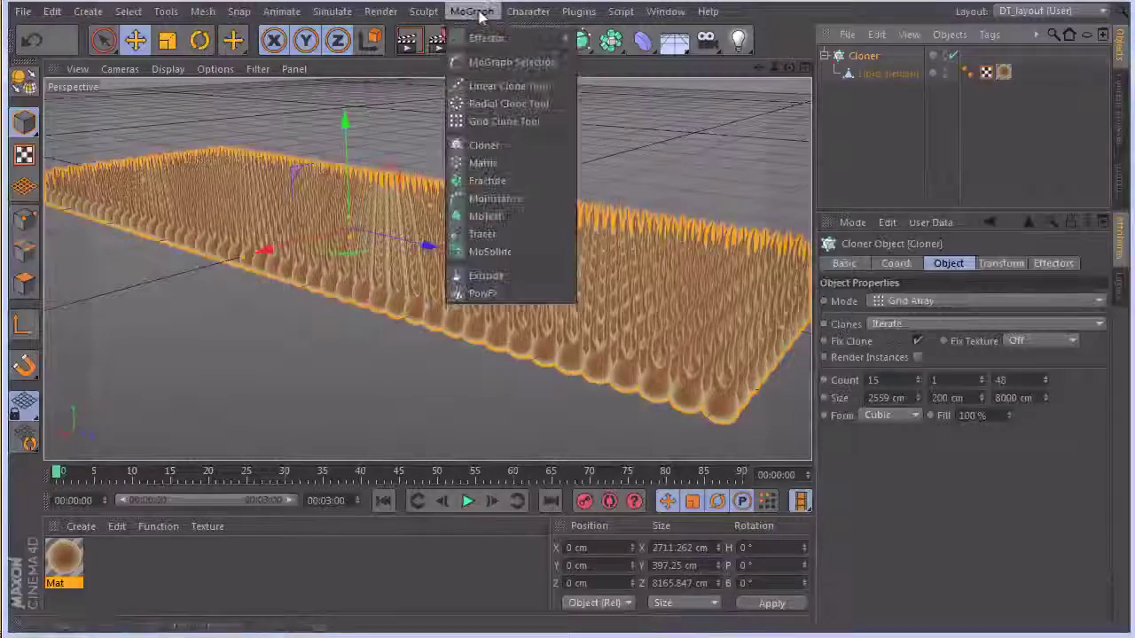
pyautogui.moveTo(486, 41)
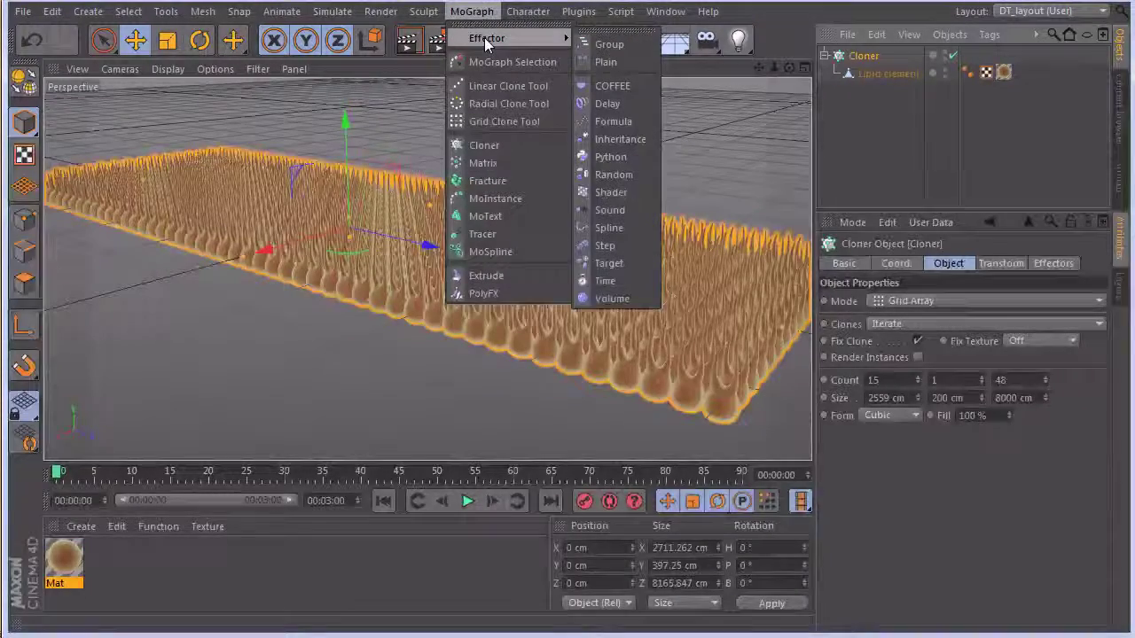
pyautogui.click(614, 175)
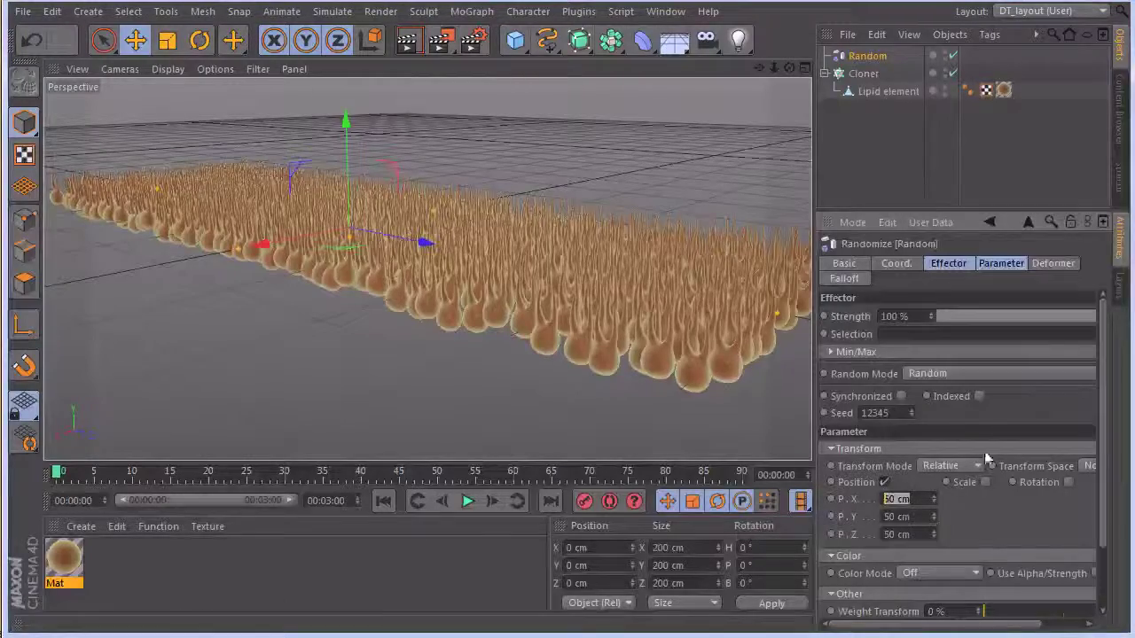
# - Set the Random effector's P.X, P.Y and P.Z position values to 0 cm
pyautogui.write('0')
pyautogui.press('Tab')
pyautogui.write('0')
pyautogui.press('Tab')
pyautogui.write('0')
pyautogui.press('Return')
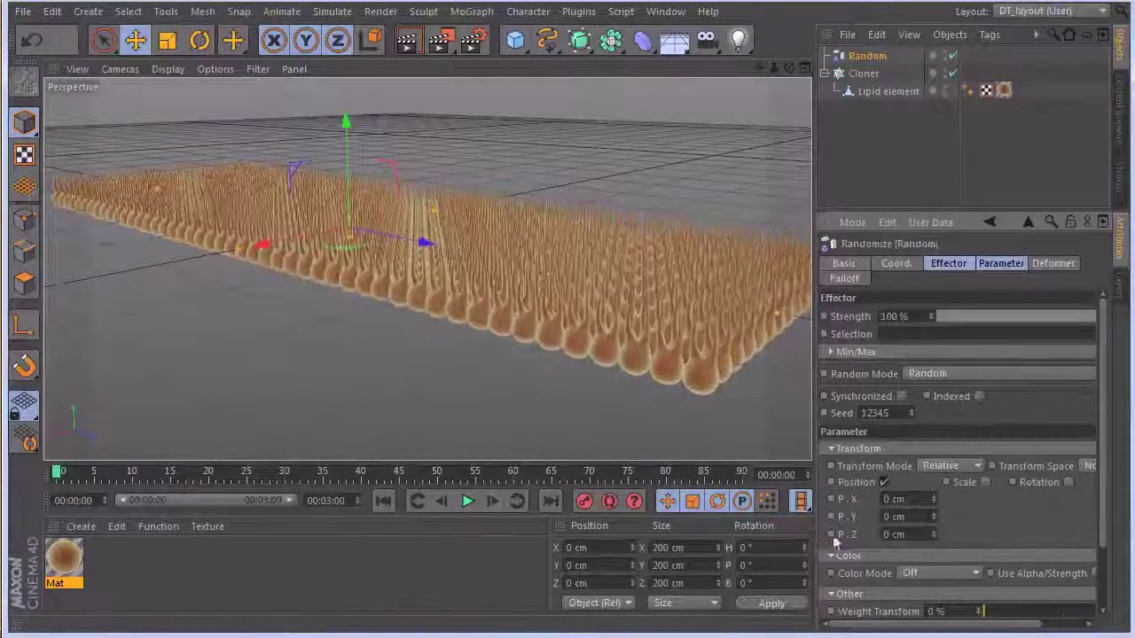
# - Change the perspective view's display mode to Hidden Line after trying Lines
pyautogui.moveTo(578, 231)
pyautogui.keyDown('alt'); pyautogui.mouseDown()
pyautogui.moveTo(608, 261)
pyautogui.moveTo(667, 236)
pyautogui.mouseUp(); pyautogui.keyUp('alt')
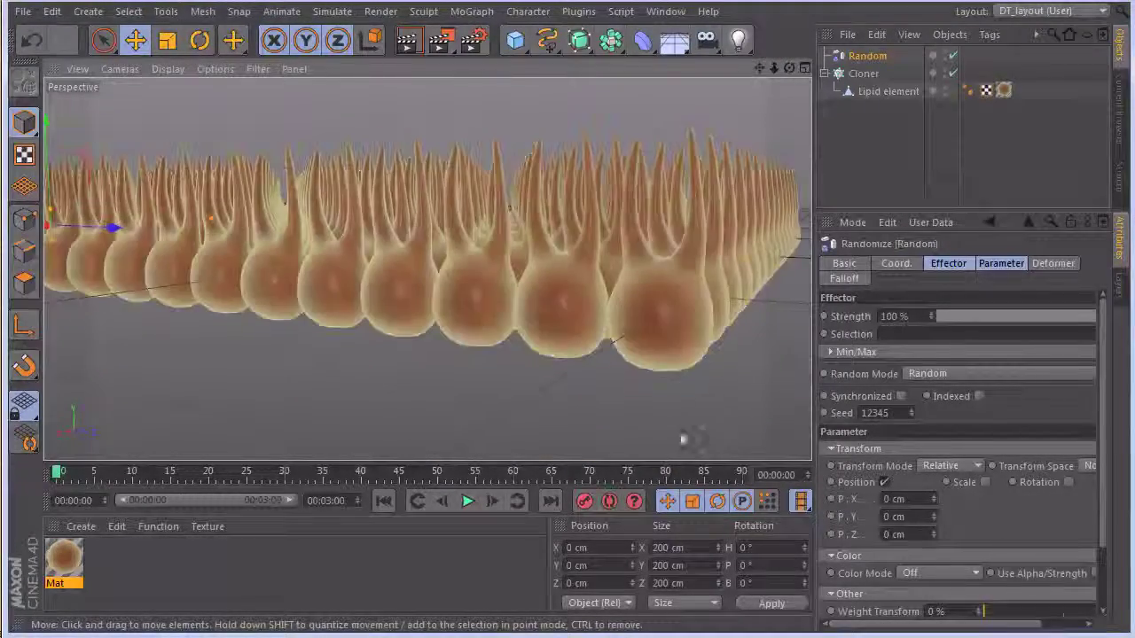
pyautogui.click(167, 69)
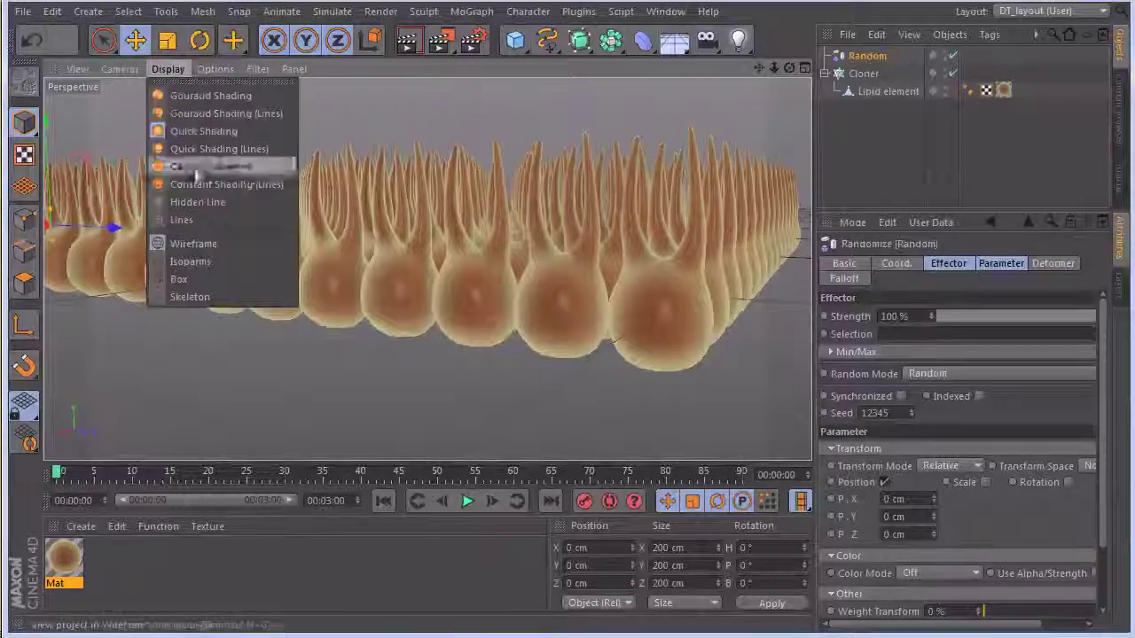
pyautogui.click(188, 220)
pyautogui.click(167, 70)
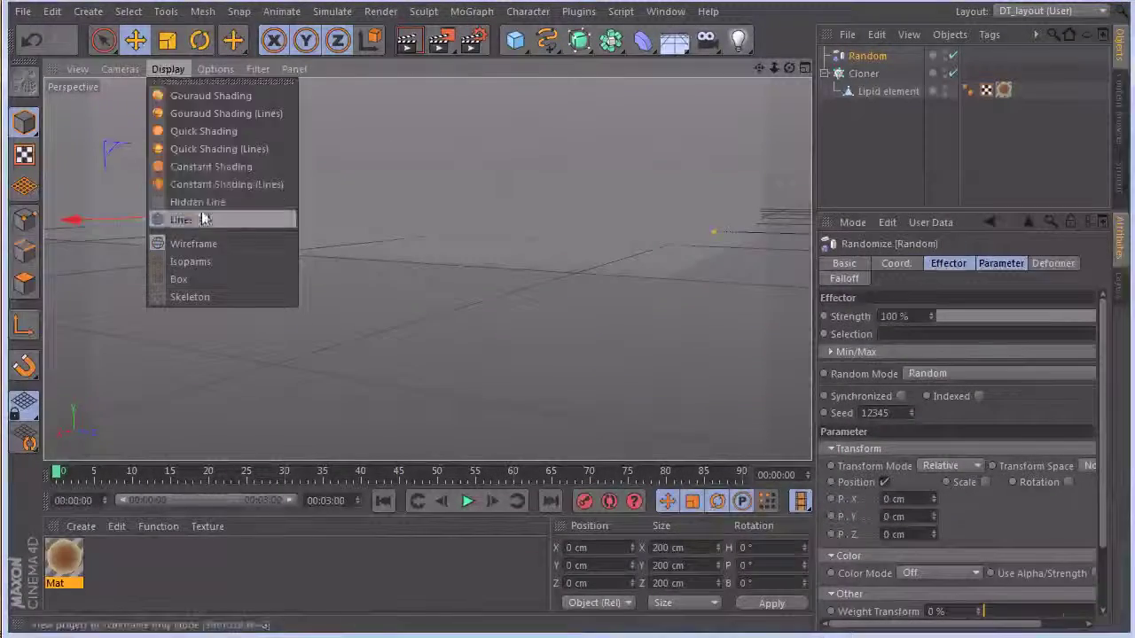
pyautogui.click(202, 203)
# - Set the Random effector's P.X to 15 cm and show the lipid sheet in the four-view layout
pyautogui.moveTo(547, 177)
pyautogui.keyDown('alt'); pyautogui.mouseDown()
pyautogui.moveTo(527, 211)
pyautogui.moveTo(653, 203)
pyautogui.moveTo(659, 91)
pyautogui.moveTo(755, 233)
pyautogui.mouseUp(); pyautogui.keyUp('alt')
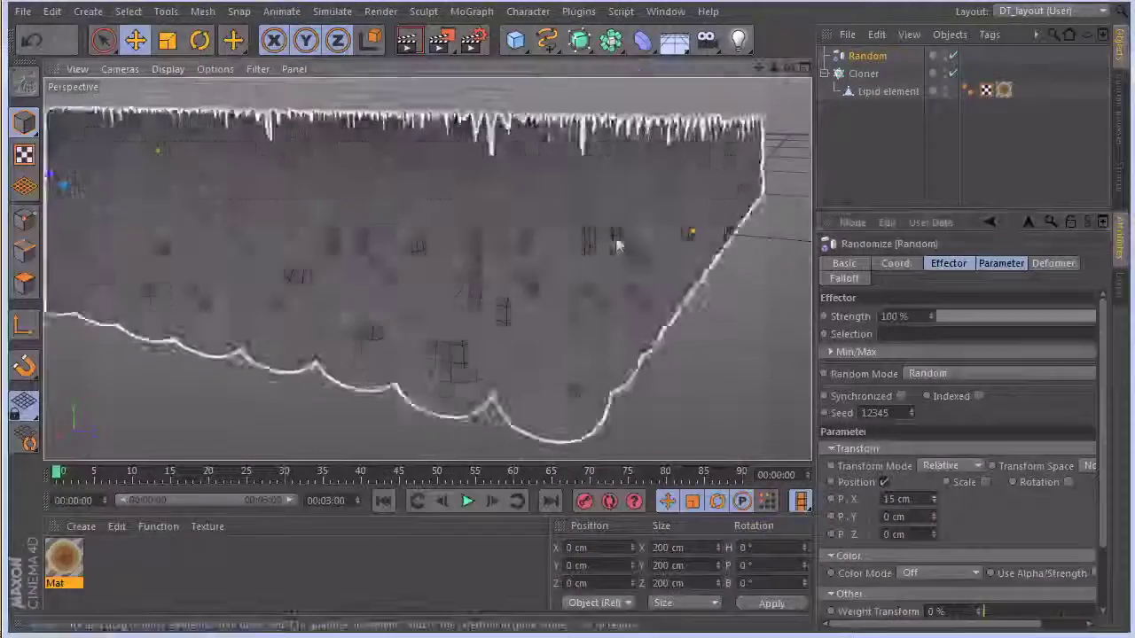
pyautogui.keyDown('alt'); pyautogui.moveTo(617, 246); pyautogui.dragTo(638, 249); pyautogui.keyUp('alt')
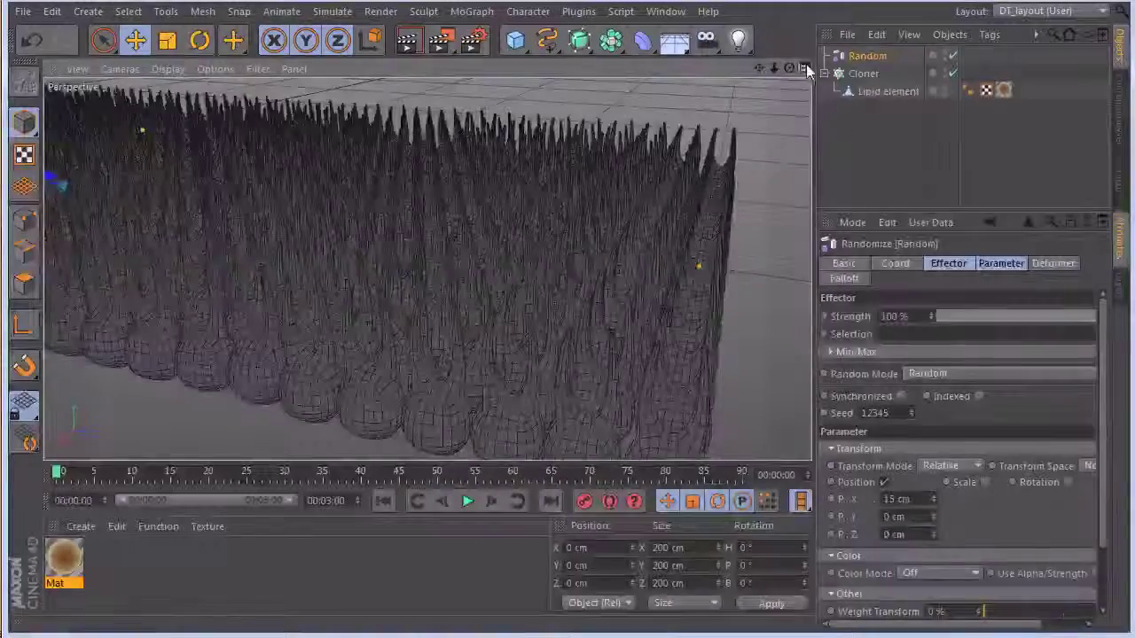
pyautogui.click(804, 68)
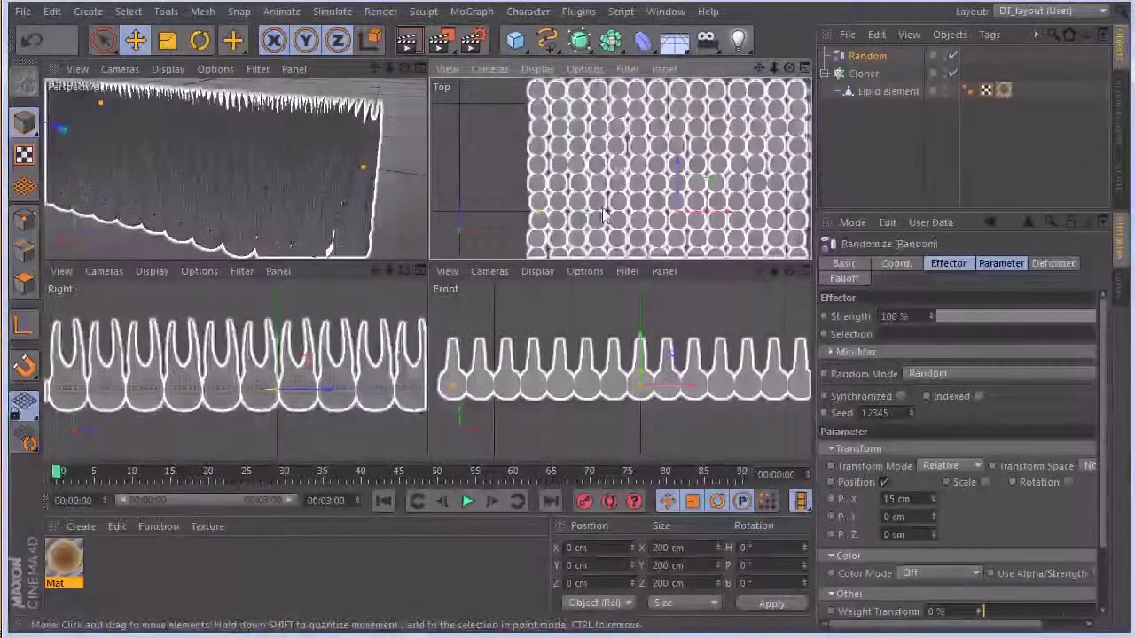
# - Set the Random effector's P.Y and P.Z position values to 10 cm each
pyautogui.click(933, 514)
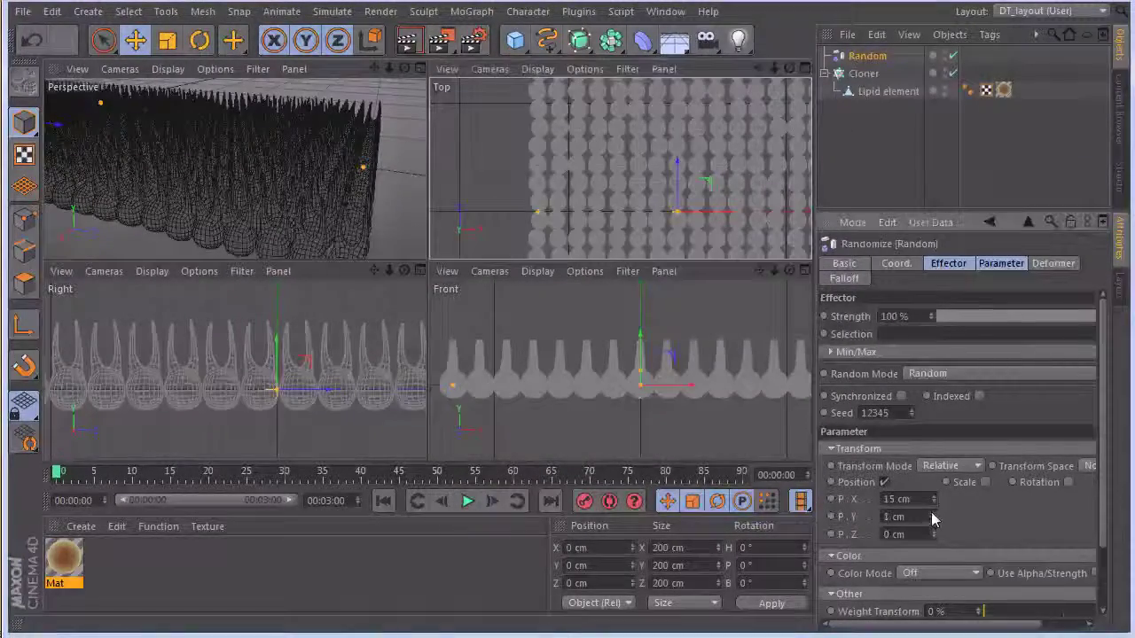
pyautogui.moveTo(933, 499); pyautogui.dragTo(935, 487)
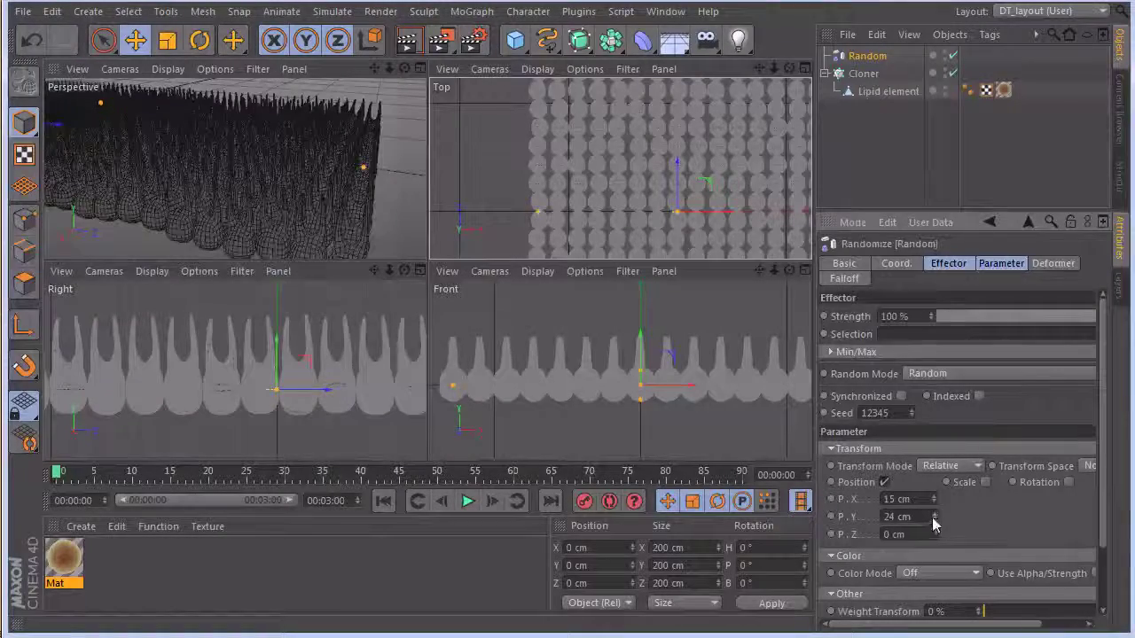
pyautogui.moveTo(940, 516); pyautogui.dragTo(944, 554)
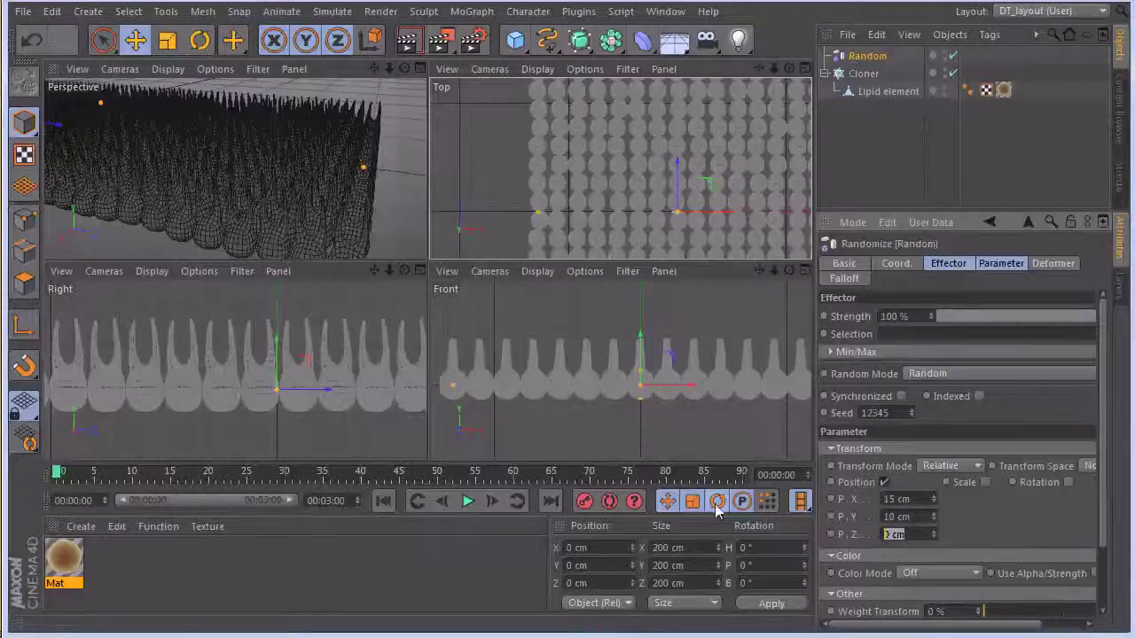
pyautogui.press('Return')
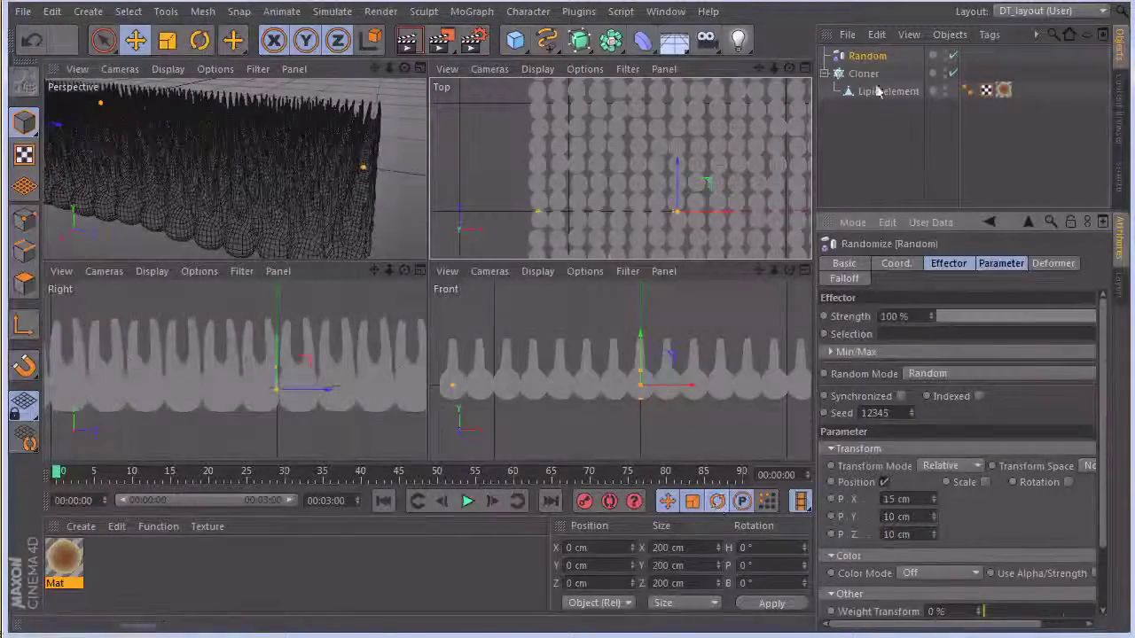
# - Enable Rotation and Scale with Uniform Scale in the Random effector's transform parameters
pyautogui.click(420, 69)
pyautogui.moveTo(474, 220)
pyautogui.keyDown('alt'); pyautogui.mouseDown()
pyautogui.moveTo(443, 177)
pyautogui.moveTo(426, 268)
pyautogui.moveTo(649, 458)
pyautogui.mouseUp(); pyautogui.keyUp('alt')
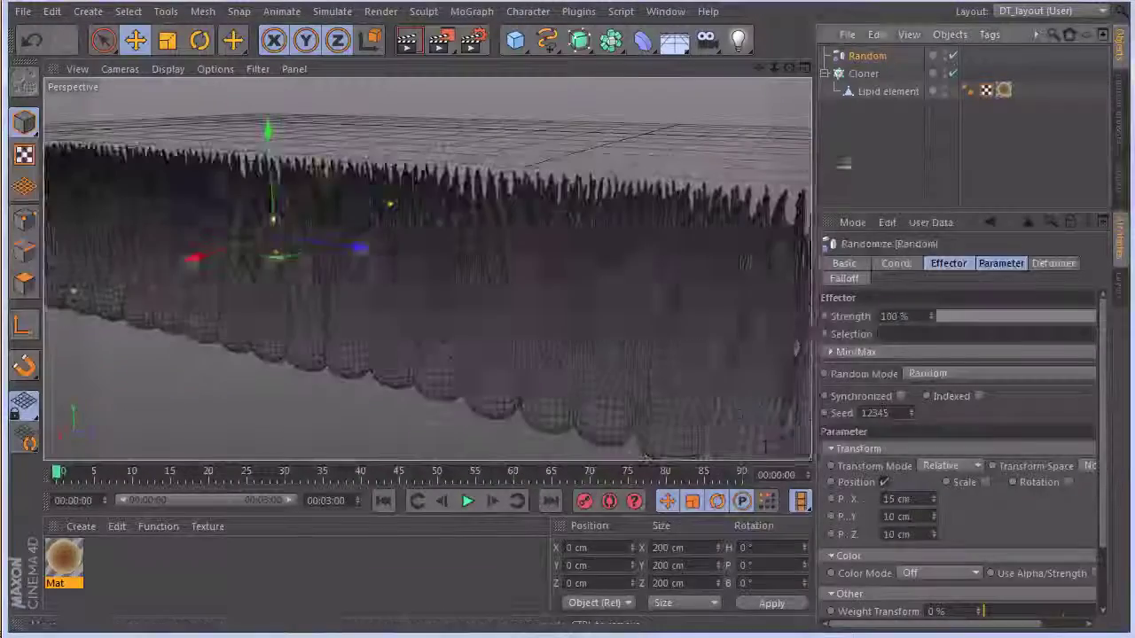
pyautogui.click(647, 457)
pyautogui.moveTo(435, 221)
pyautogui.keyDown('alt'); pyautogui.mouseDown()
pyautogui.moveTo(514, 159)
pyautogui.moveTo(585, 133)
pyautogui.moveTo(655, 166)
pyautogui.moveTo(787, 190)
pyautogui.moveTo(826, 164)
pyautogui.moveTo(420, 190)
pyautogui.moveTo(375, 248)
pyautogui.moveTo(441, 232)
pyautogui.moveTo(443, 251)
pyautogui.moveTo(423, 207)
pyautogui.moveTo(500, 190)
pyautogui.moveTo(507, 204)
pyautogui.moveTo(471, 189)
pyautogui.moveTo(502, 185)
pyautogui.moveTo(475, 206)
pyautogui.moveTo(489, 221)
pyautogui.mouseUp(); pyautogui.keyUp('alt')
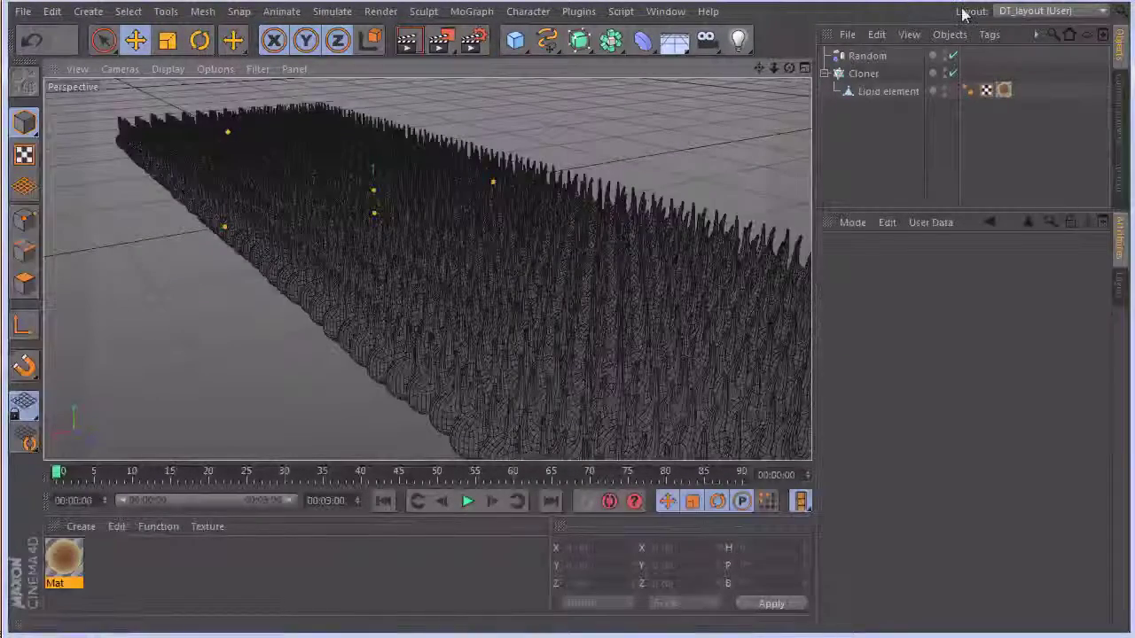
pyautogui.click(866, 57)
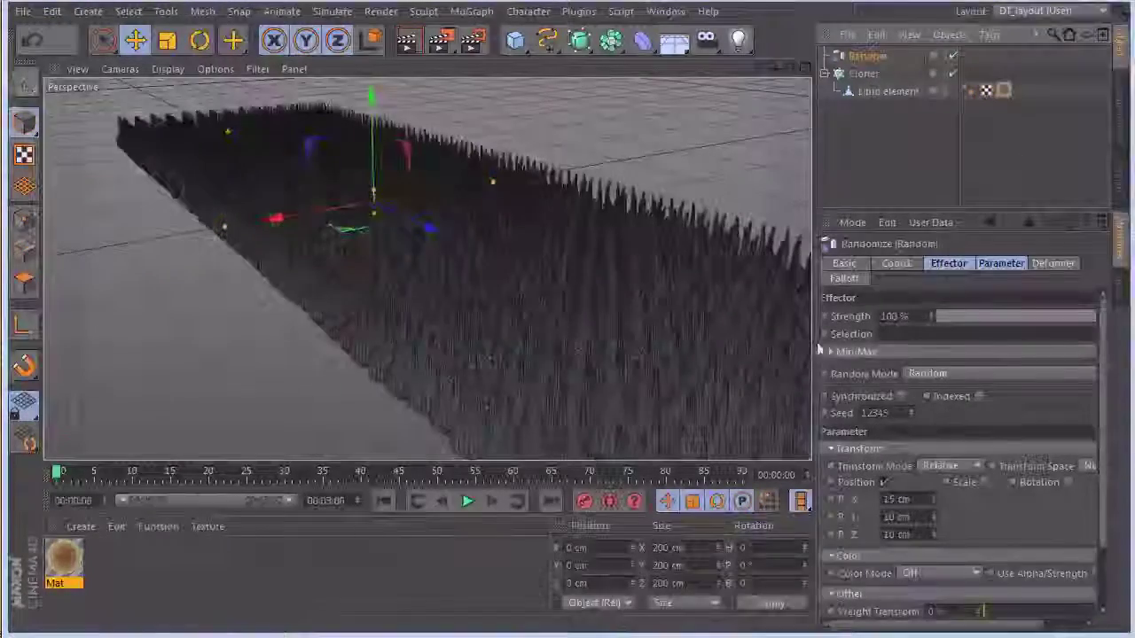
pyautogui.moveTo(997, 627); pyautogui.dragTo(1046, 628)
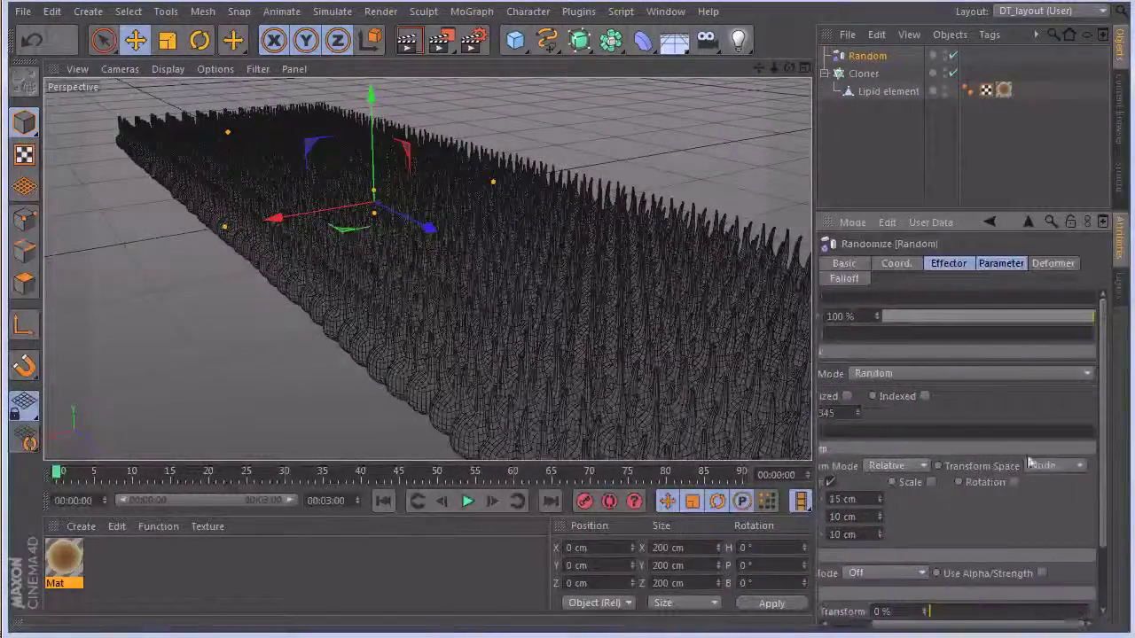
pyautogui.click(1013, 482)
pyautogui.moveTo(808, 308); pyautogui.dragTo(777, 303)
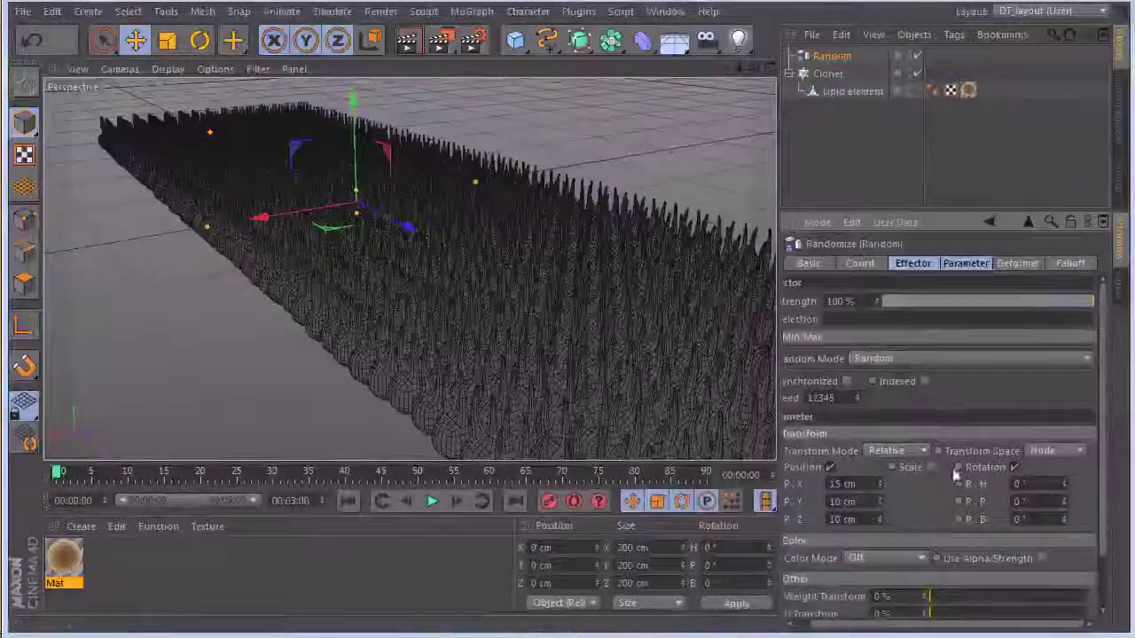
pyautogui.click(929, 468)
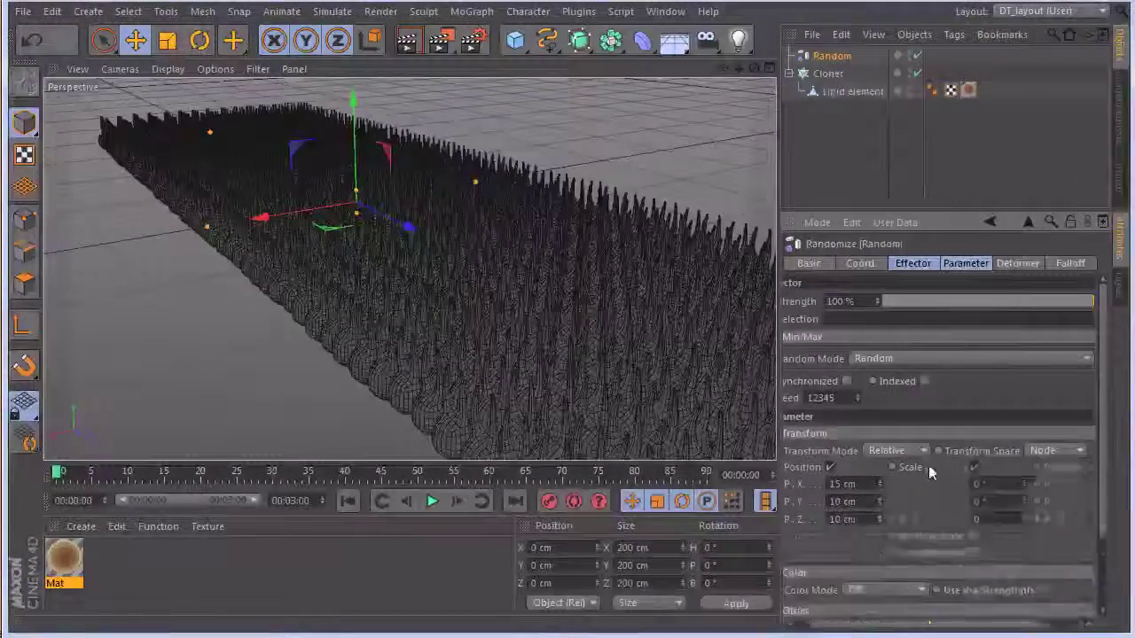
pyautogui.click(974, 537)
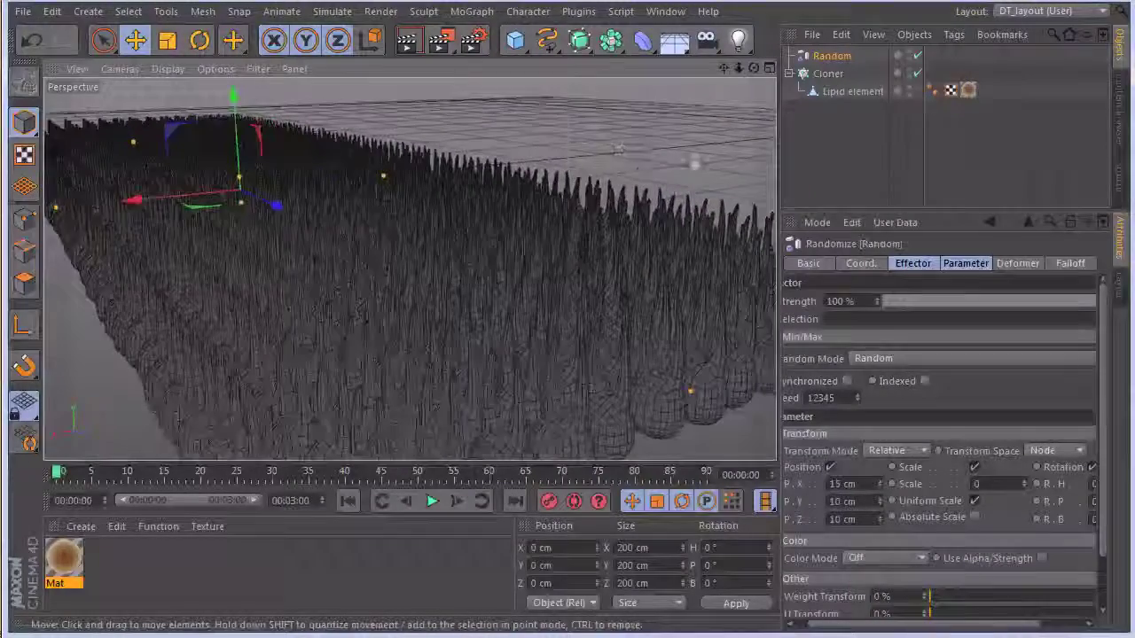
# - Set the Random effector's uniform scale to 0.05 after trying smaller values such as 0.01
pyautogui.moveTo(694, 159)
pyautogui.keyDown('alt'); pyautogui.mouseDown()
pyautogui.moveTo(649, 154)
pyautogui.moveTo(709, 149)
pyautogui.mouseUp(); pyautogui.keyUp('alt')
pyautogui.moveTo(1025, 477); pyautogui.dragTo(1033, 473)
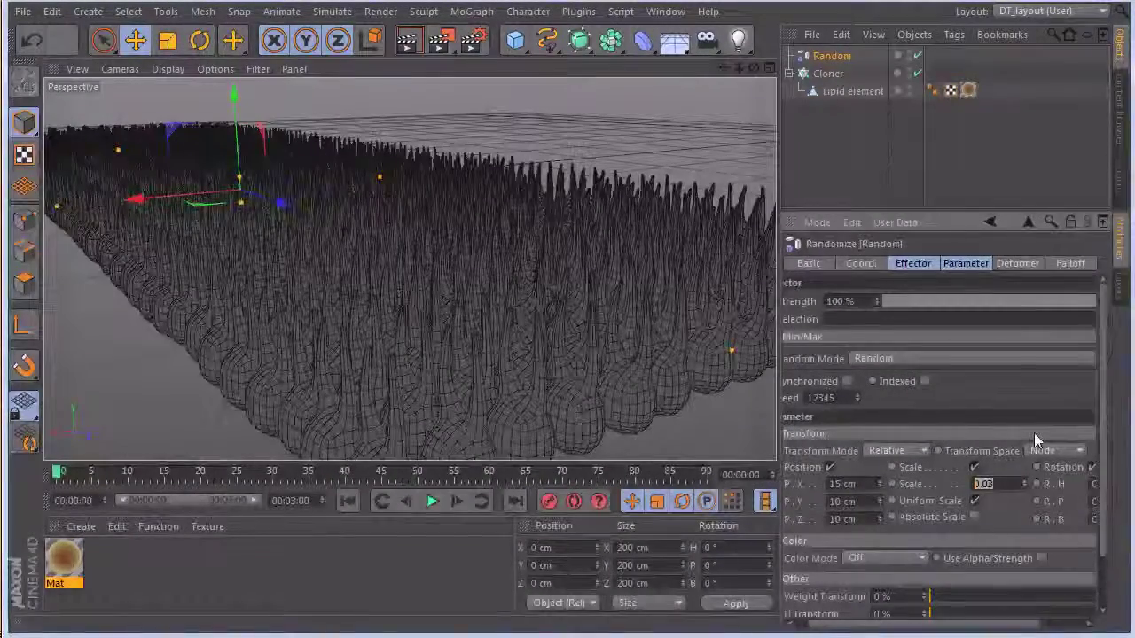
pyautogui.write('.01')
pyautogui.press('Return')
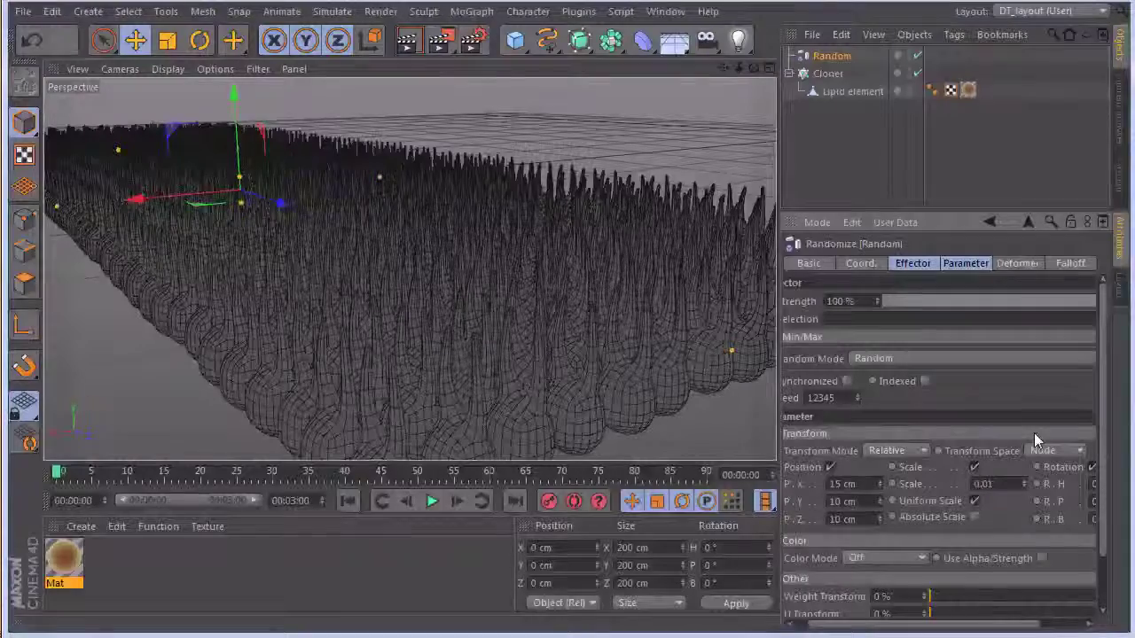
pyautogui.click(975, 467)
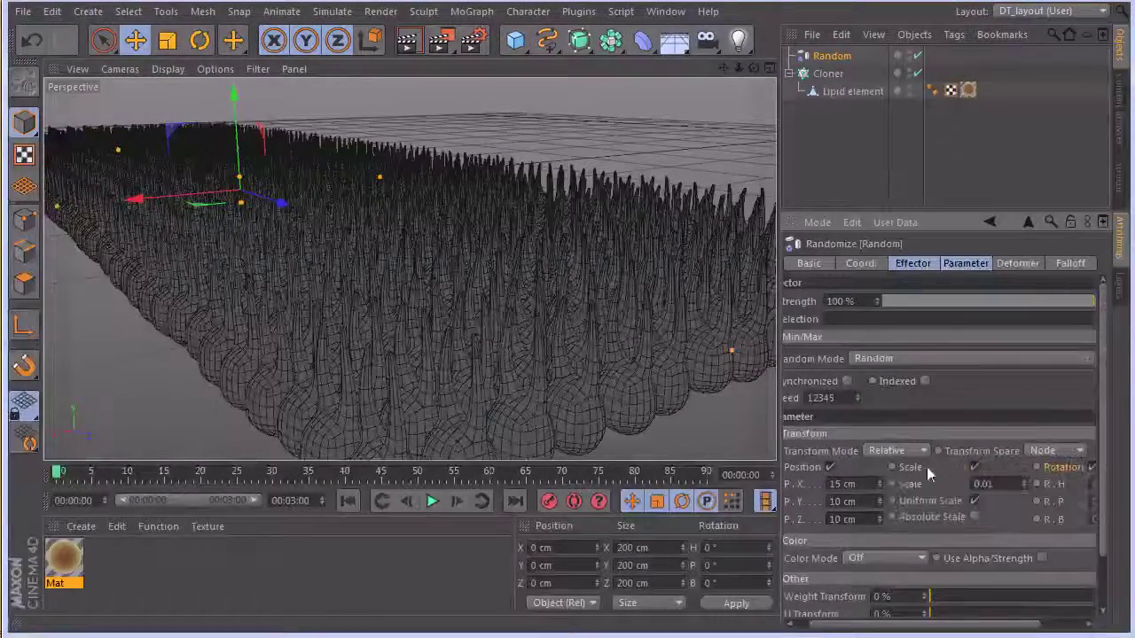
pyautogui.write('.03')
pyautogui.press('Return')
pyautogui.moveTo(1017, 484); pyautogui.dragTo(715, 474)
pyautogui.write('.05')
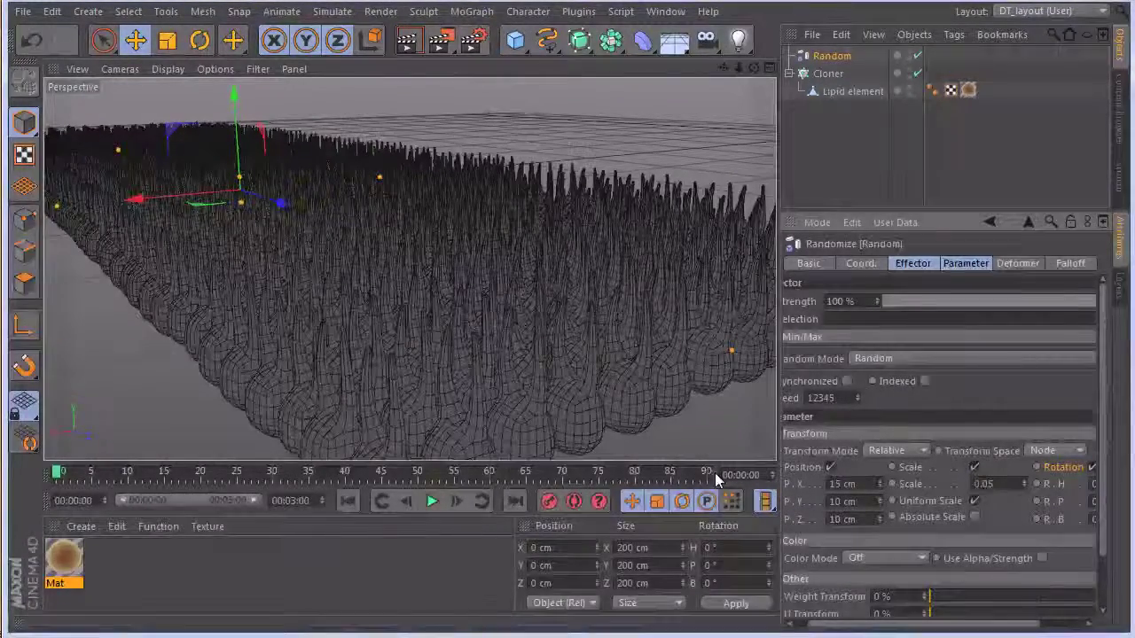
pyautogui.press('Return')
# - Set the Random effector's rotation to R.H 5°, R.P 3° and R.B 2°
pyautogui.keyDown('alt'); pyautogui.moveTo(670, 226); pyautogui.dragTo(612, 209); pyautogui.keyUp('alt')
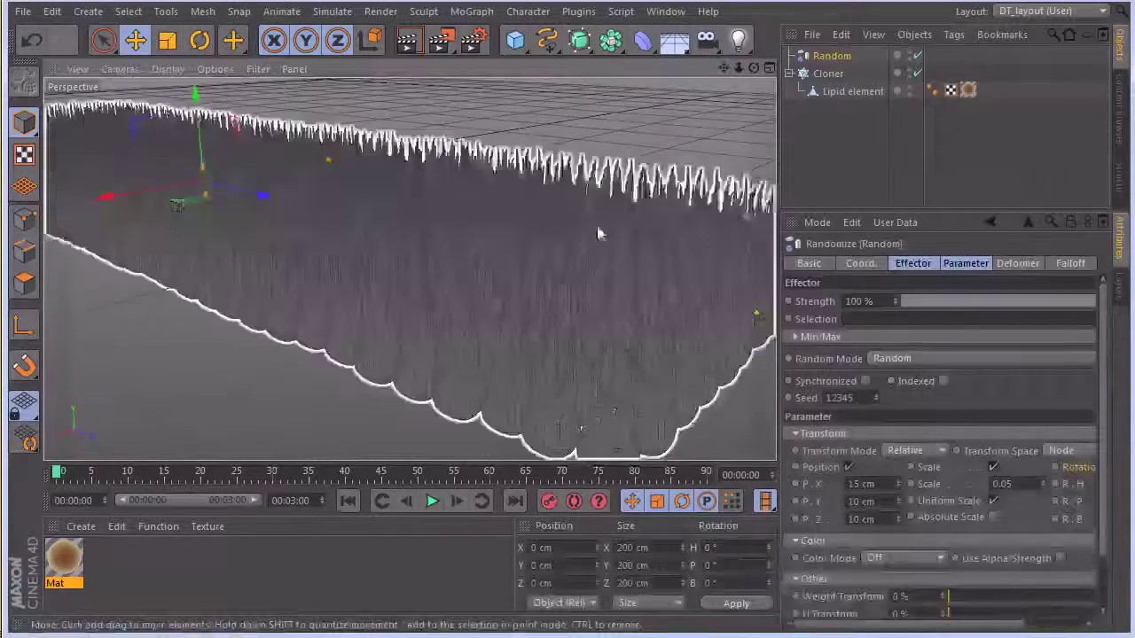
pyautogui.moveTo(598, 233)
pyautogui.keyDown('alt'); pyautogui.mouseDown()
pyautogui.moveTo(538, 220)
pyautogui.moveTo(598, 249)
pyautogui.mouseUp(); pyautogui.keyUp('alt')
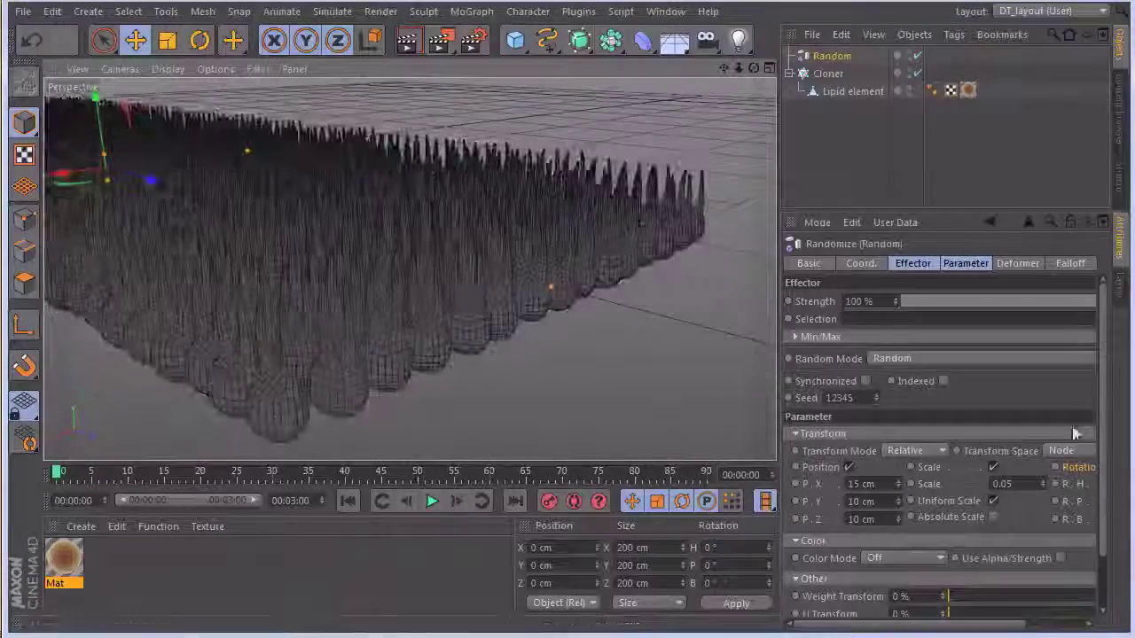
pyautogui.moveTo(777, 366); pyautogui.dragTo(723, 359)
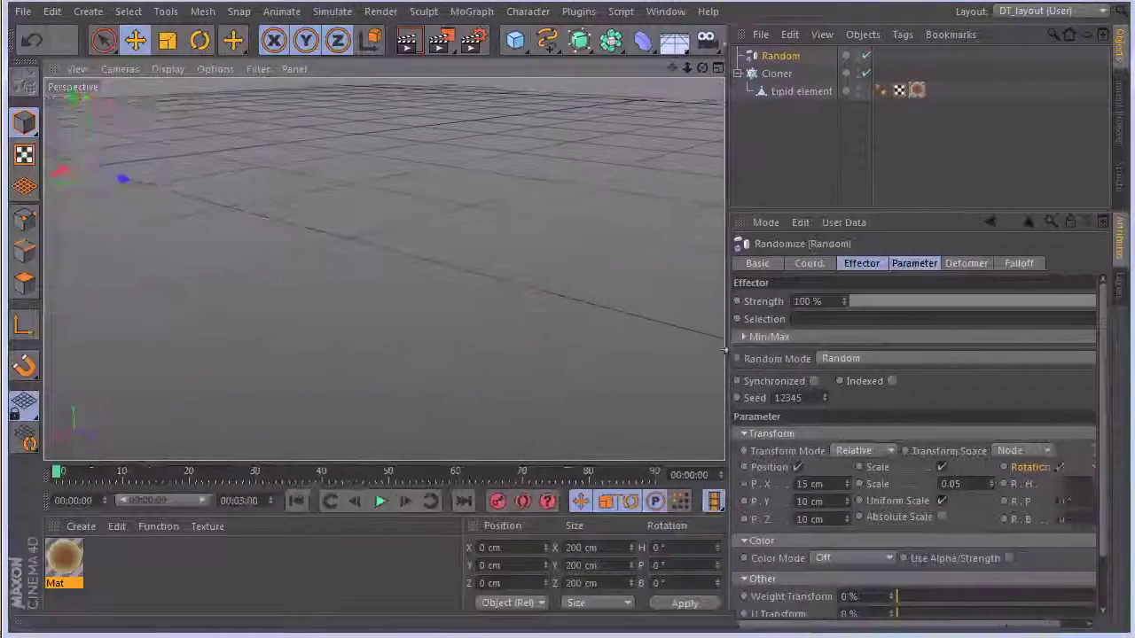
pyautogui.moveTo(925, 632); pyautogui.dragTo(938, 630)
pyautogui.keyDown('alt'); pyautogui.moveTo(537, 215); pyautogui.dragTo(588, 190); pyautogui.keyUp('alt')
pyautogui.moveTo(1053, 484); pyautogui.dragTo(888, 486)
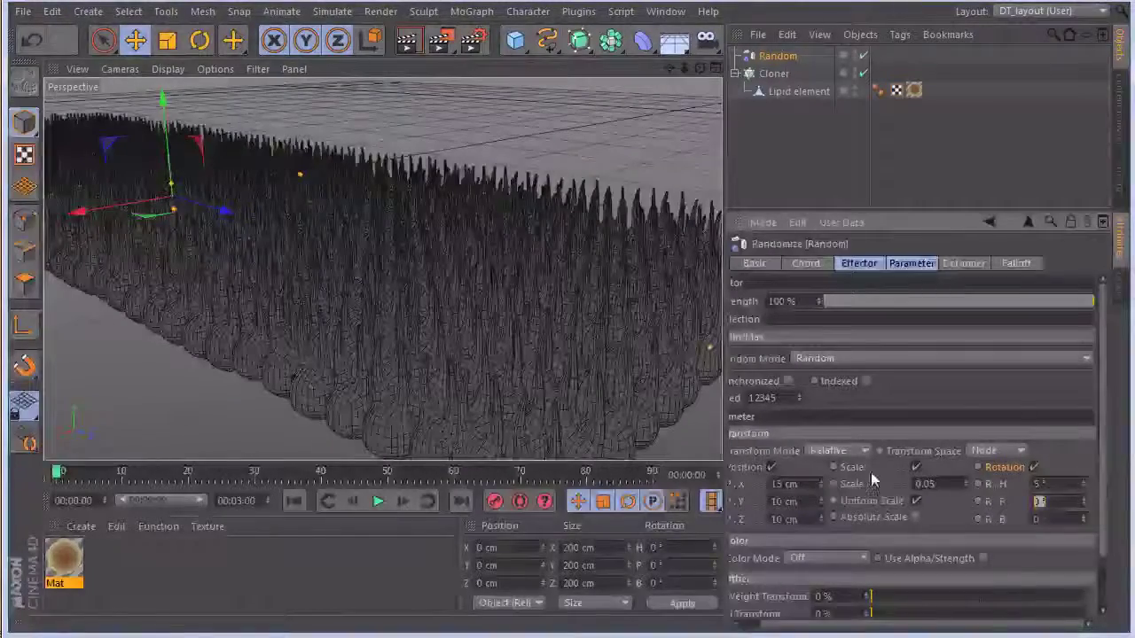
pyautogui.write('5')
pyautogui.press('Return')
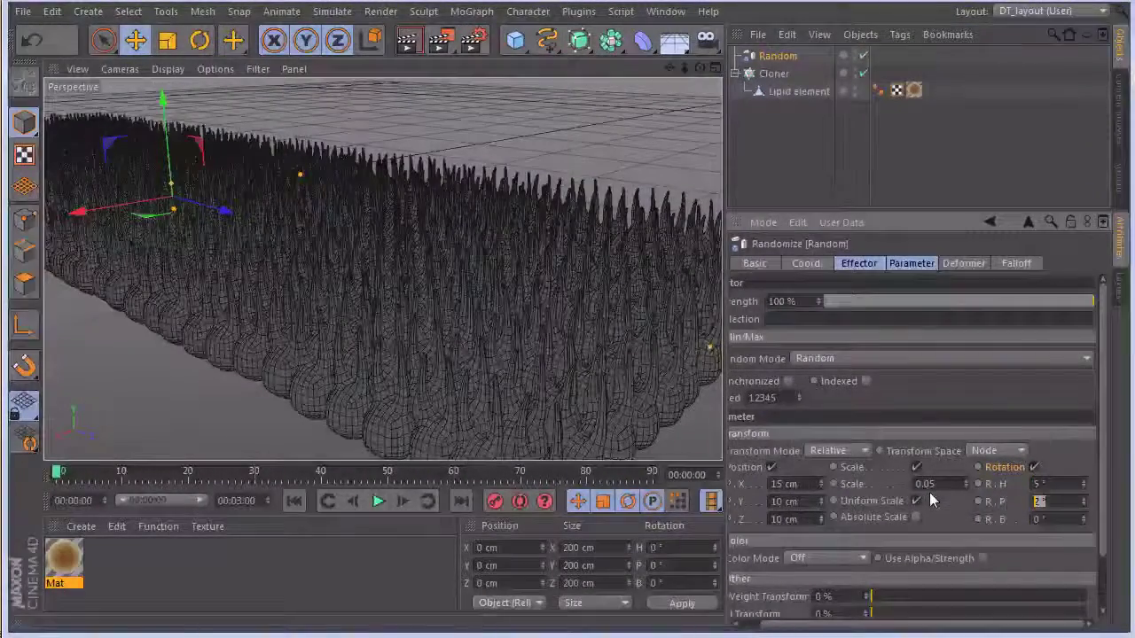
pyautogui.write('3')
pyautogui.press('Return')
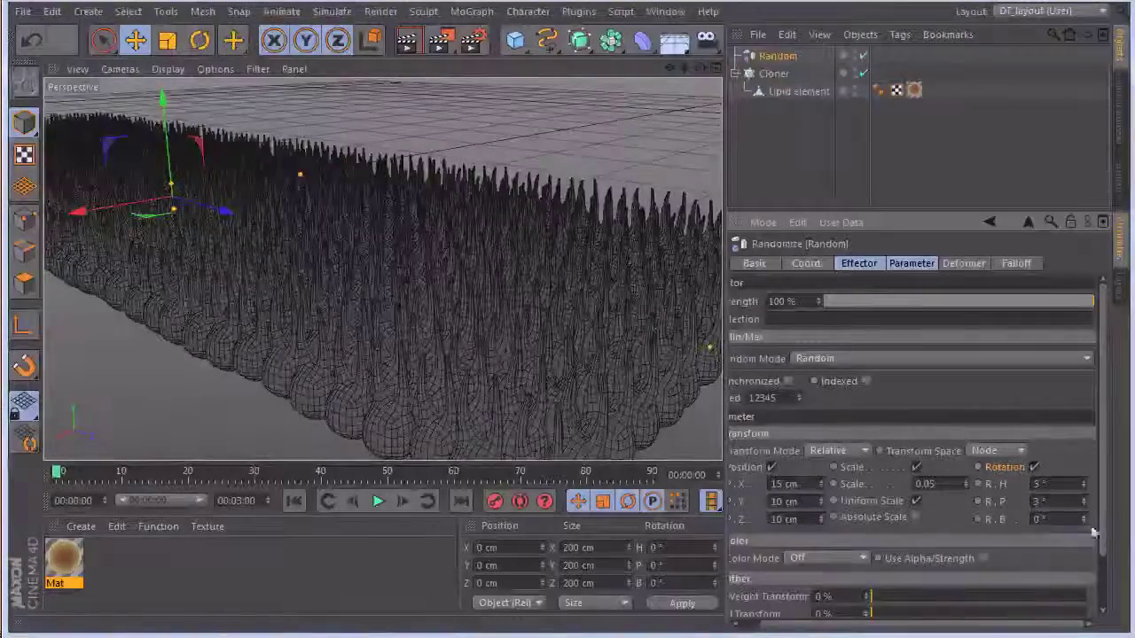
pyautogui.moveTo(1084, 517); pyautogui.dragTo(1086, 522)
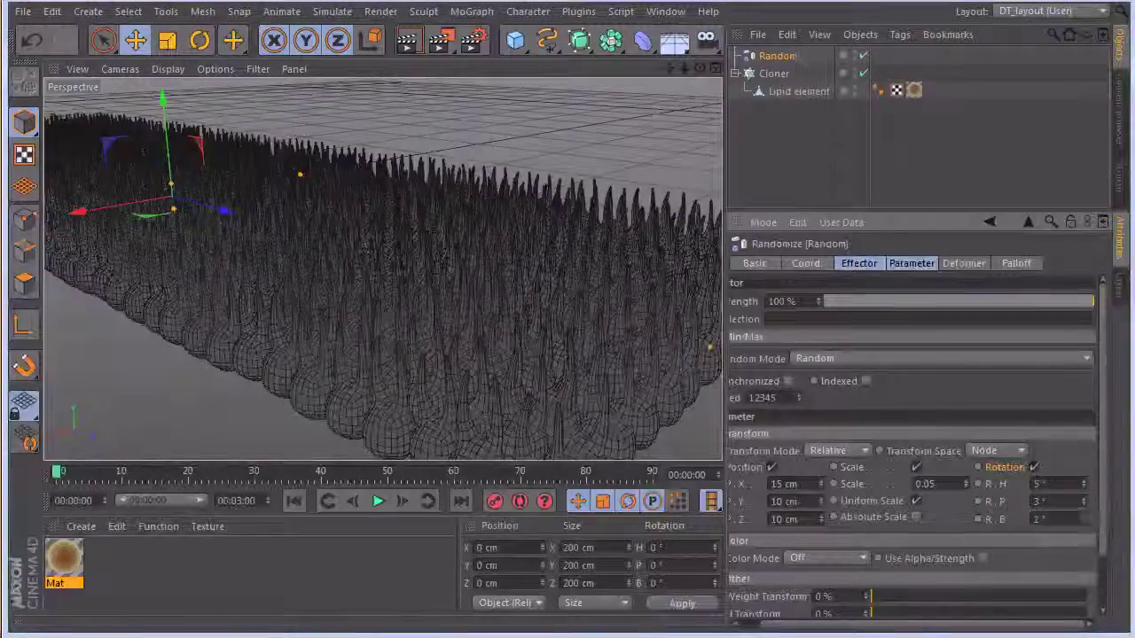
# - Render the perspective view of the randomized lipid sheet from an angle along its edge
pyautogui.keyDown('alt'); pyautogui.moveTo(514, 240); pyautogui.dragTo(585, 310); pyautogui.keyUp('alt')
pyautogui.click(798, 167)
pyautogui.keyDown('alt'); pyautogui.moveTo(613, 140); pyautogui.dragTo(563, 79); pyautogui.keyUp('alt')
pyautogui.keyDown('alt'); pyautogui.moveTo(541, 98); pyautogui.dragTo(588, 145, button='middle'); pyautogui.keyUp('alt')
pyautogui.keyDown('alt'); pyautogui.moveTo(588, 151); pyautogui.dragTo(551, 137); pyautogui.keyUp('alt')
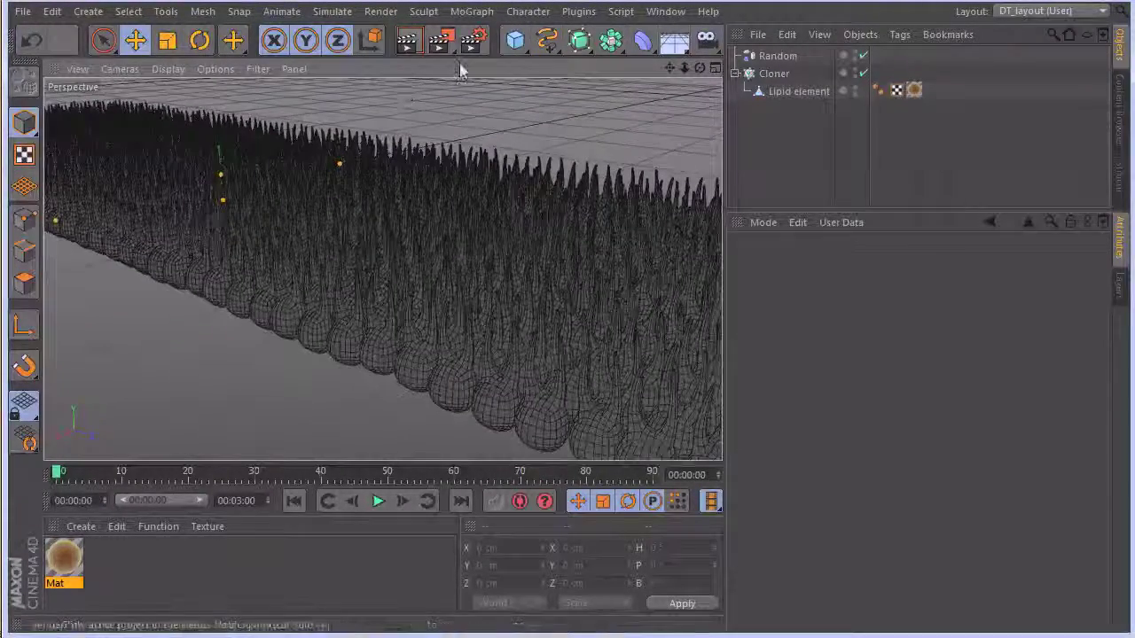
pyautogui.keyDown('alt'); pyautogui.moveTo(559, 121); pyautogui.dragTo(514, 140); pyautogui.keyUp('alt')
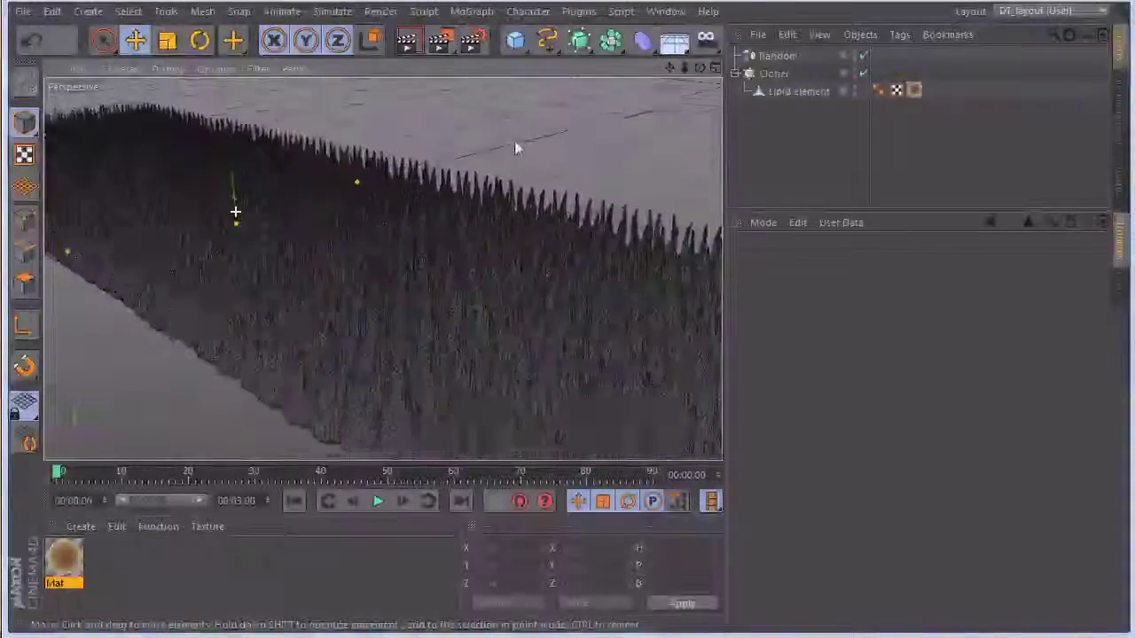
pyautogui.click(408, 42)
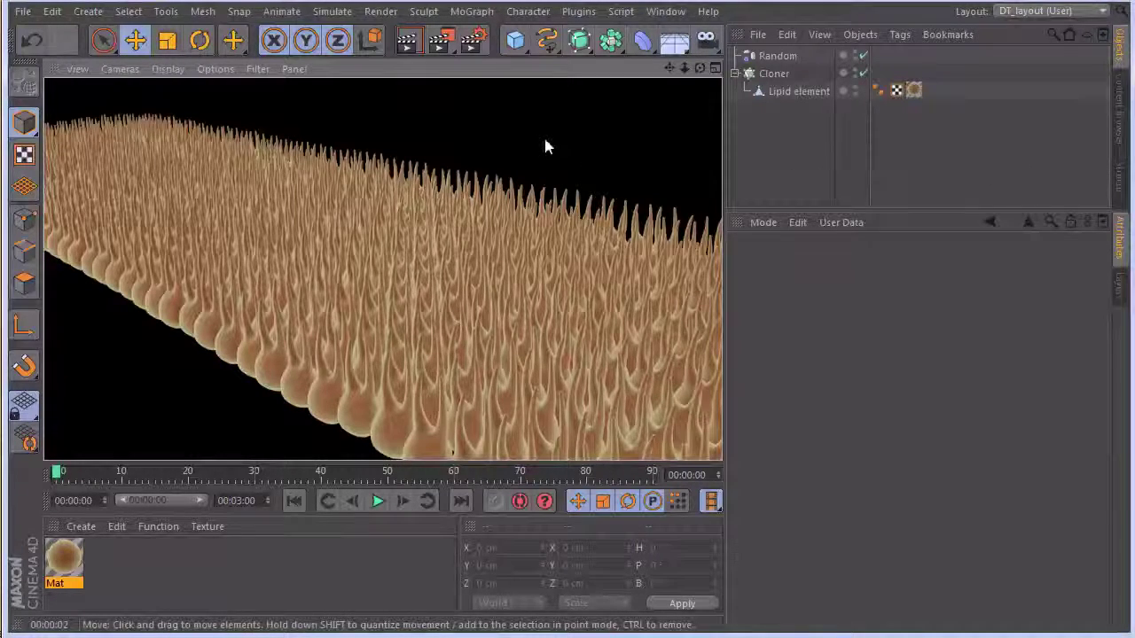
# - Increase the Random effector's uniform scale to 0.1 while checking the lipid row in the Front view
pyautogui.keyDown('alt'); pyautogui.moveTo(510, 162); pyautogui.dragTo(594, 192); pyautogui.keyUp('alt')
pyautogui.click(715, 68)
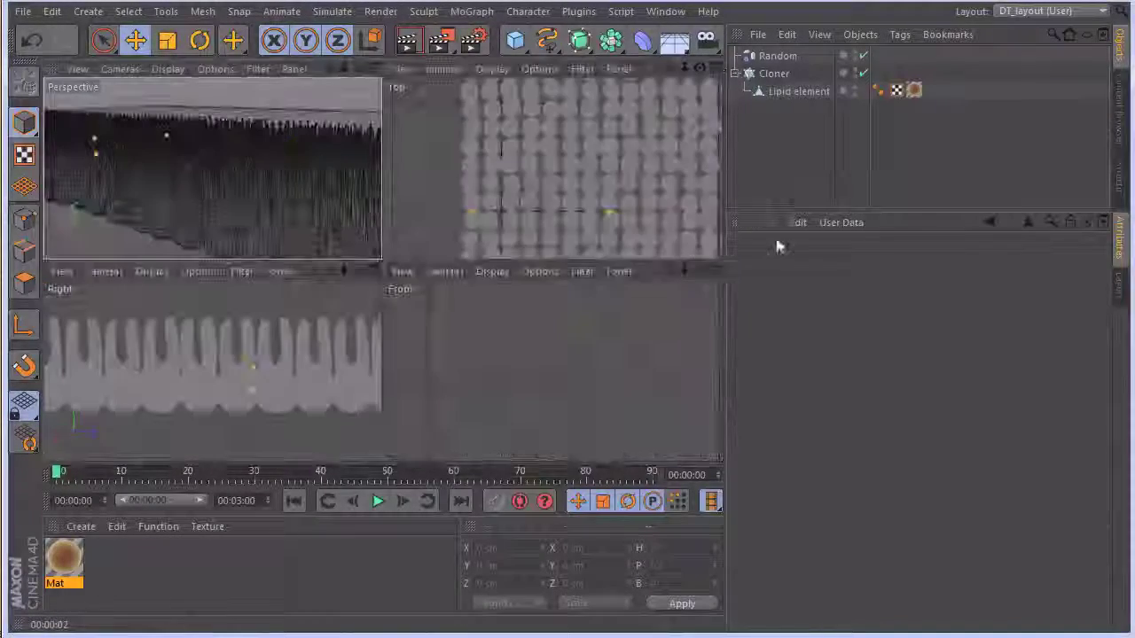
pyautogui.click(716, 270)
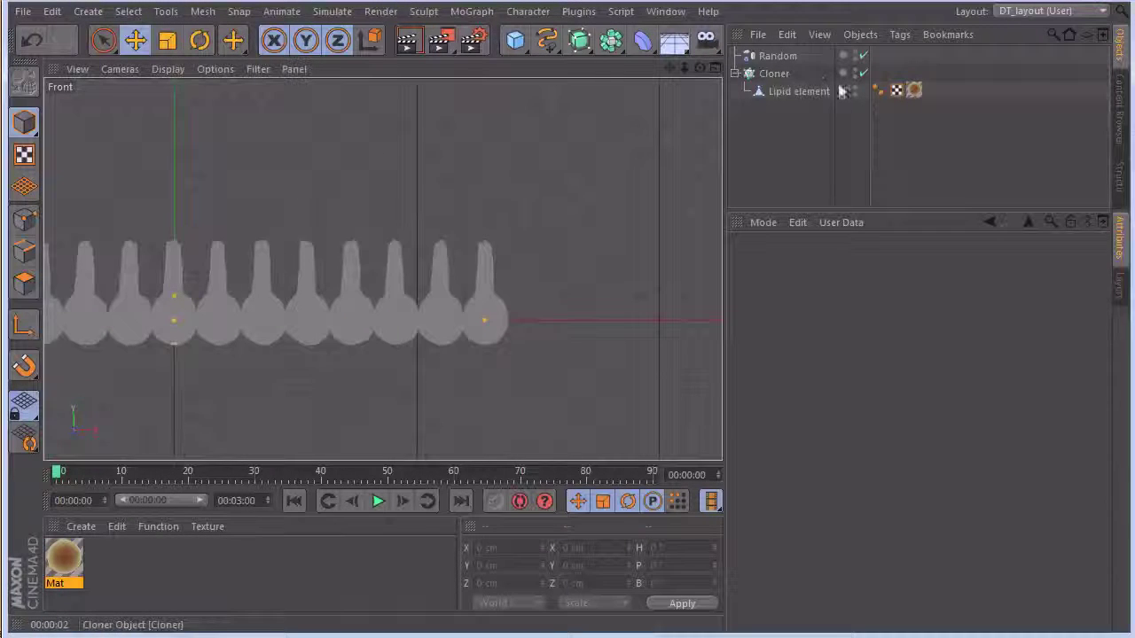
pyautogui.click(778, 56)
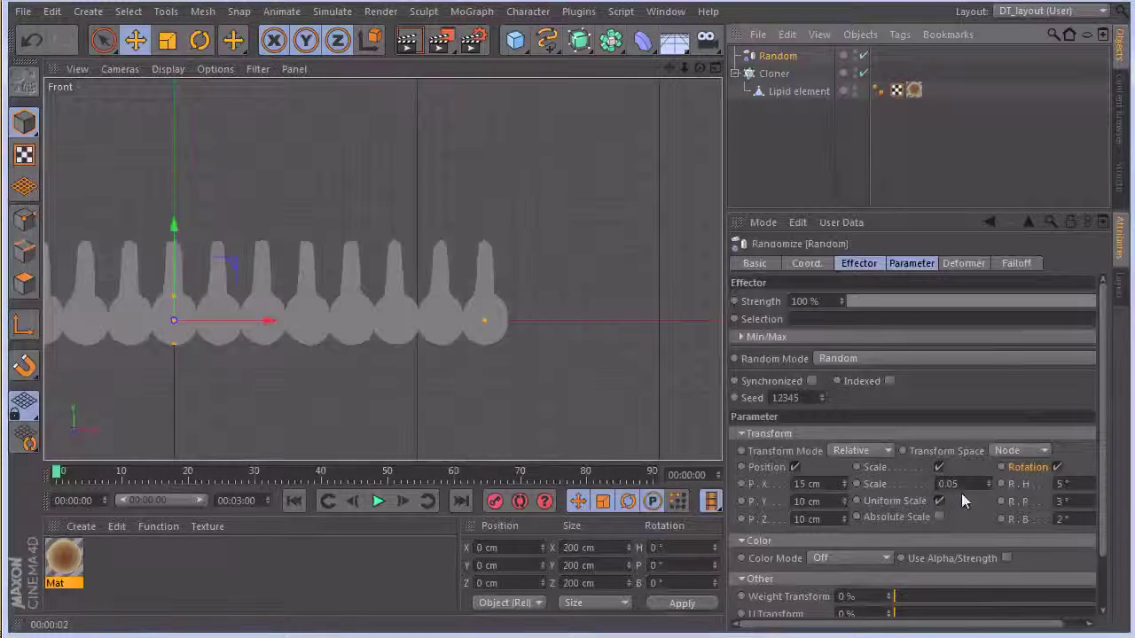
pyautogui.moveTo(990, 485)
pyautogui.mouseDown()
pyautogui.moveTo(988, 509)
pyautogui.moveTo(993, 488)
pyautogui.mouseUp()
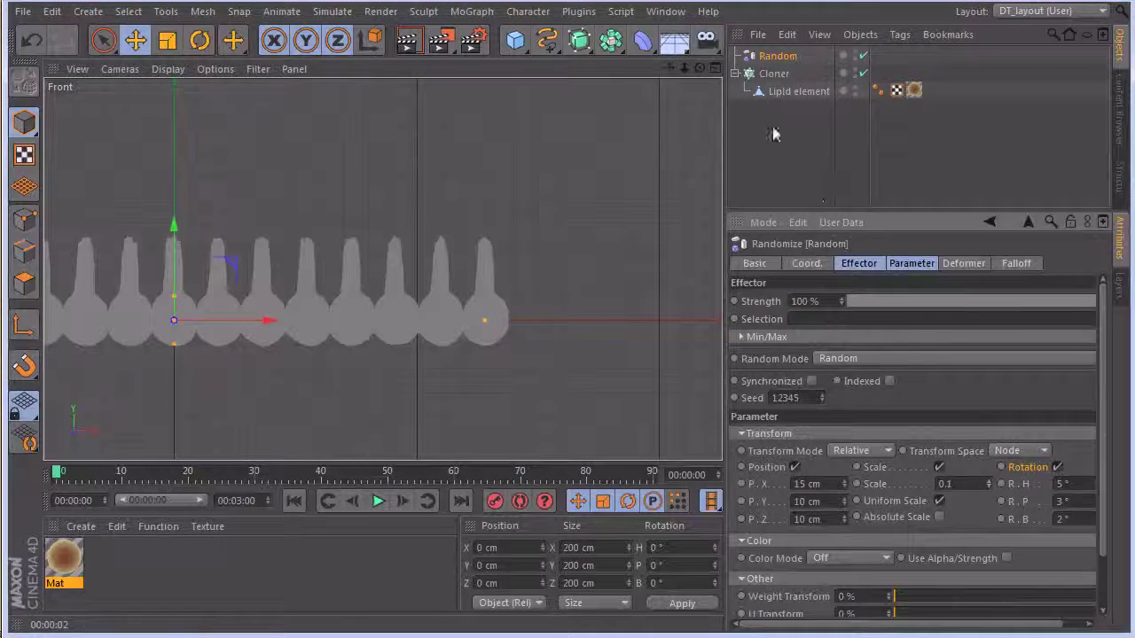
# - Create an Instance object that references the Cloner, working in the maximized perspective view
pyautogui.click(715, 68)
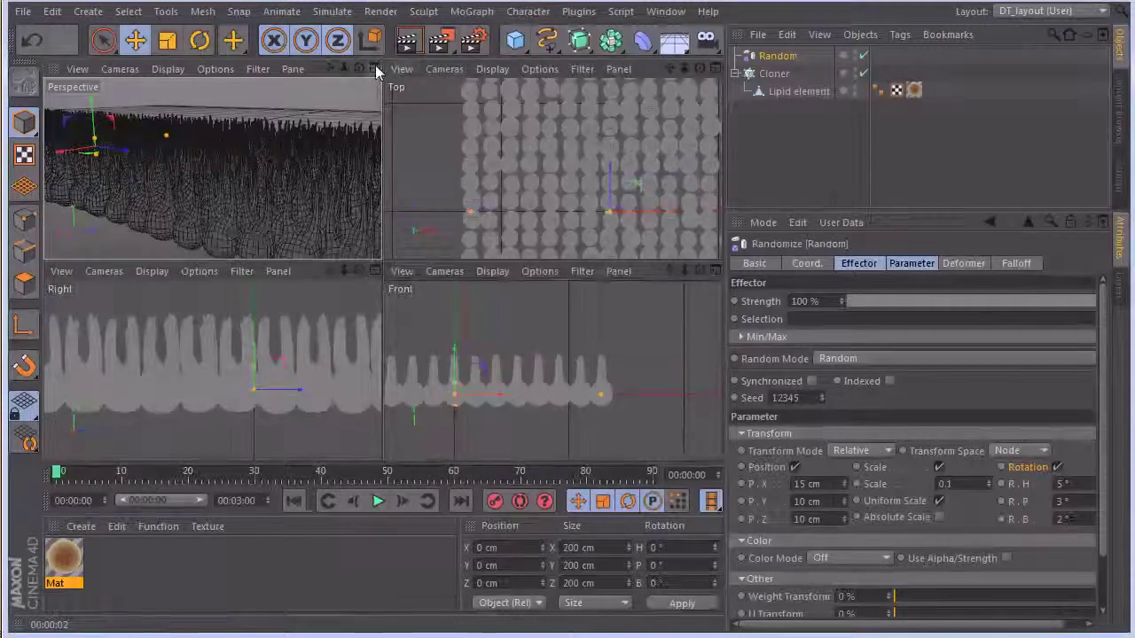
pyautogui.click(375, 68)
pyautogui.keyDown('alt'); pyautogui.moveTo(275, 374); pyautogui.dragTo(204, 375, button='right'); pyautogui.keyUp('alt')
pyautogui.moveTo(691, 350)
pyautogui.keyDown('alt'); pyautogui.mouseDown()
pyautogui.moveTo(382, 268)
pyautogui.moveTo(489, 203)
pyautogui.moveTo(481, 220)
pyautogui.moveTo(575, 260)
pyautogui.moveTo(653, 268)
pyautogui.moveTo(467, 218)
pyautogui.moveTo(364, 229)
pyautogui.moveTo(403, 127)
pyautogui.moveTo(378, 192)
pyautogui.moveTo(228, 149)
pyautogui.moveTo(450, 159)
pyautogui.moveTo(597, 189)
pyautogui.moveTo(463, 172)
pyautogui.moveTo(614, 209)
pyautogui.moveTo(618, 167)
pyautogui.moveTo(704, 121)
pyautogui.mouseUp(); pyautogui.keyUp('alt')
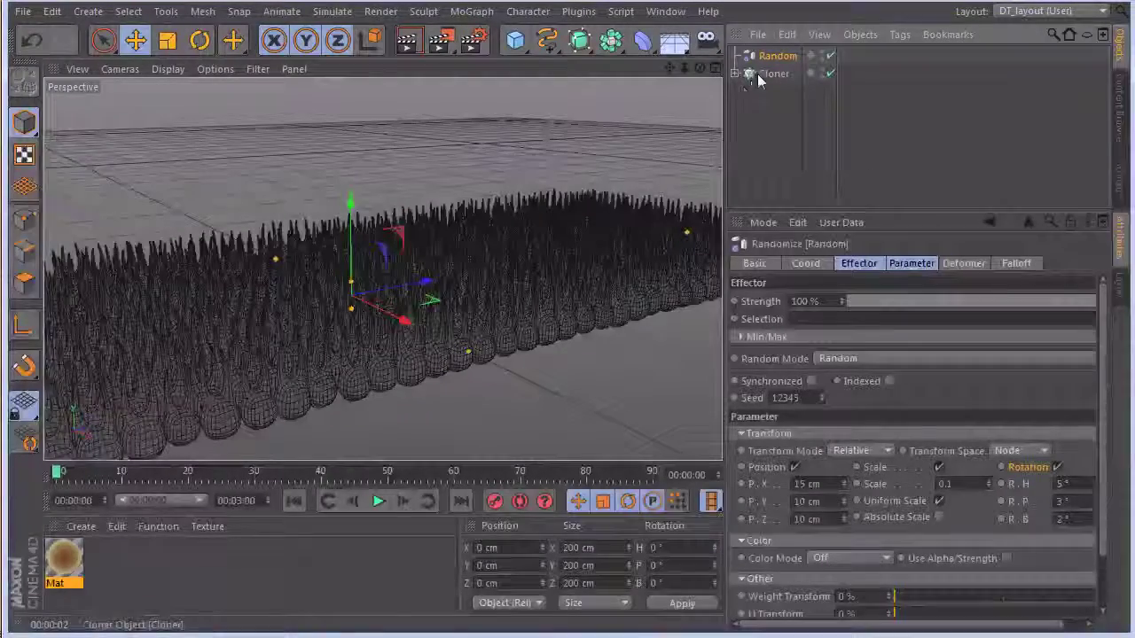
pyautogui.click(760, 130)
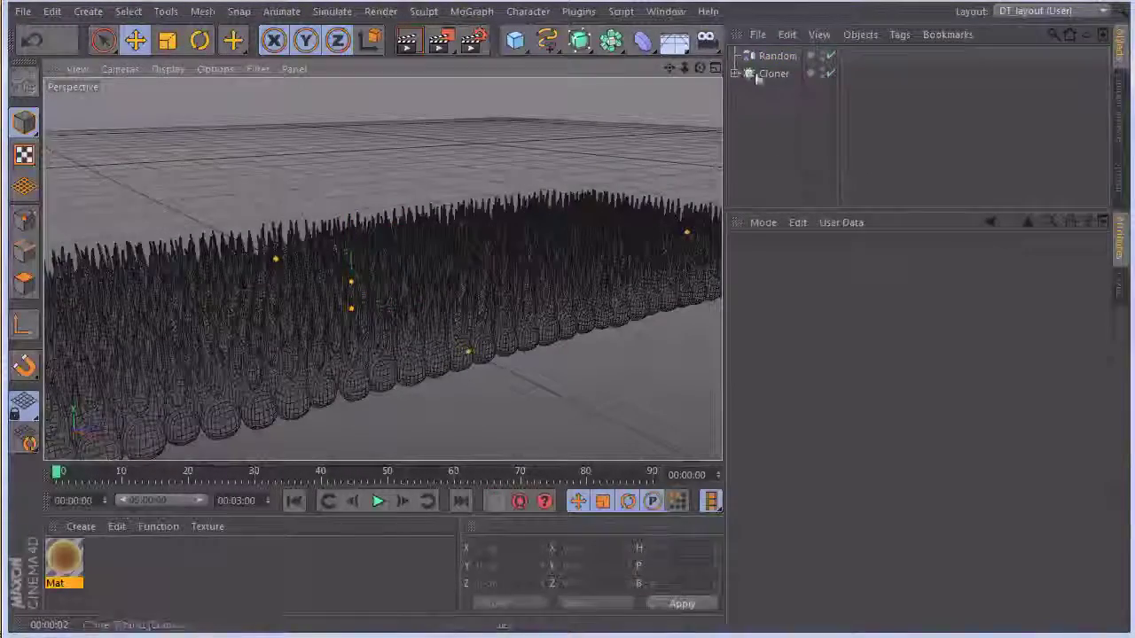
pyautogui.click(756, 77)
pyautogui.moveTo(461, 165)
pyautogui.keyDown('alt'); pyautogui.mouseDown()
pyautogui.moveTo(481, 172)
pyautogui.moveTo(406, 168)
pyautogui.moveTo(526, 183)
pyautogui.moveTo(469, 207)
pyautogui.moveTo(530, 209)
pyautogui.moveTo(420, 119)
pyautogui.moveTo(572, 147)
pyautogui.mouseUp(); pyautogui.keyUp('alt')
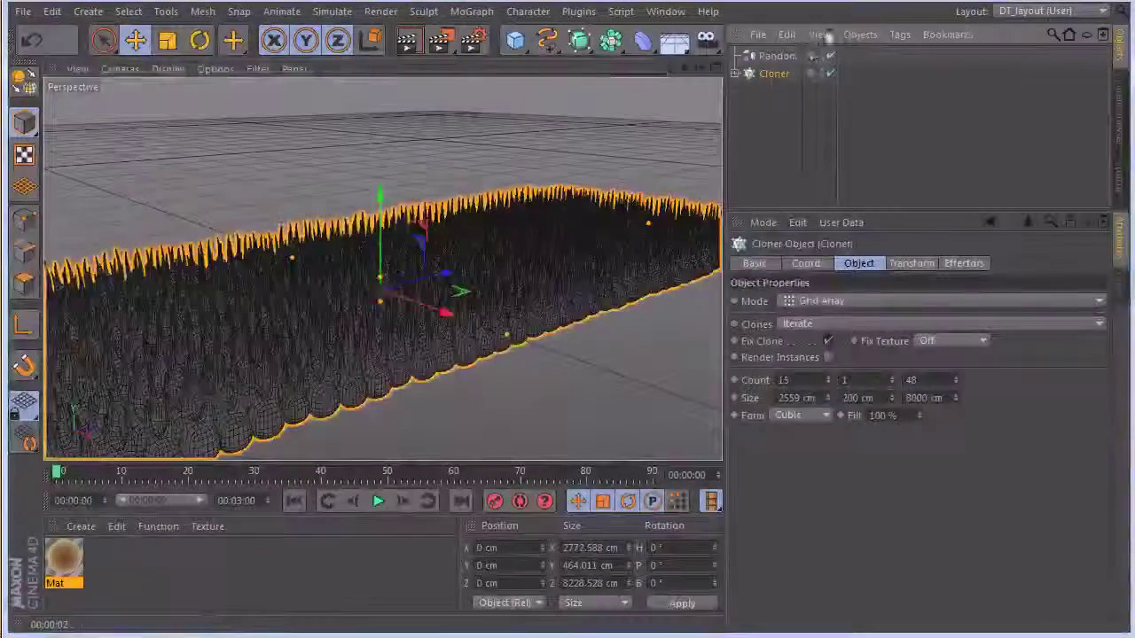
pyautogui.click(610, 41)
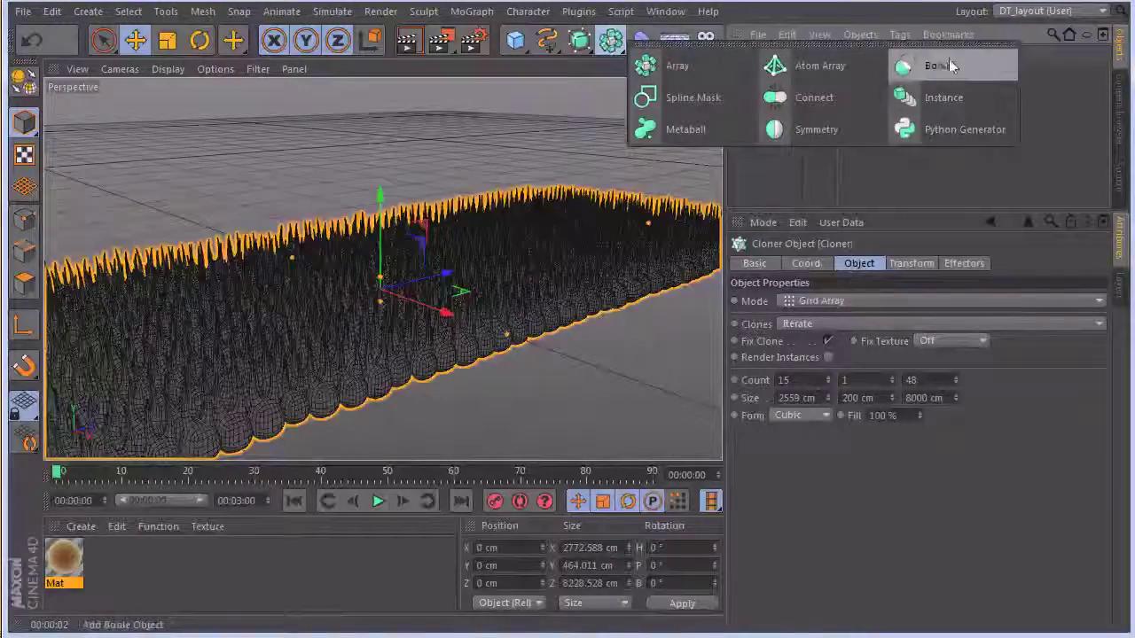
pyautogui.click(942, 100)
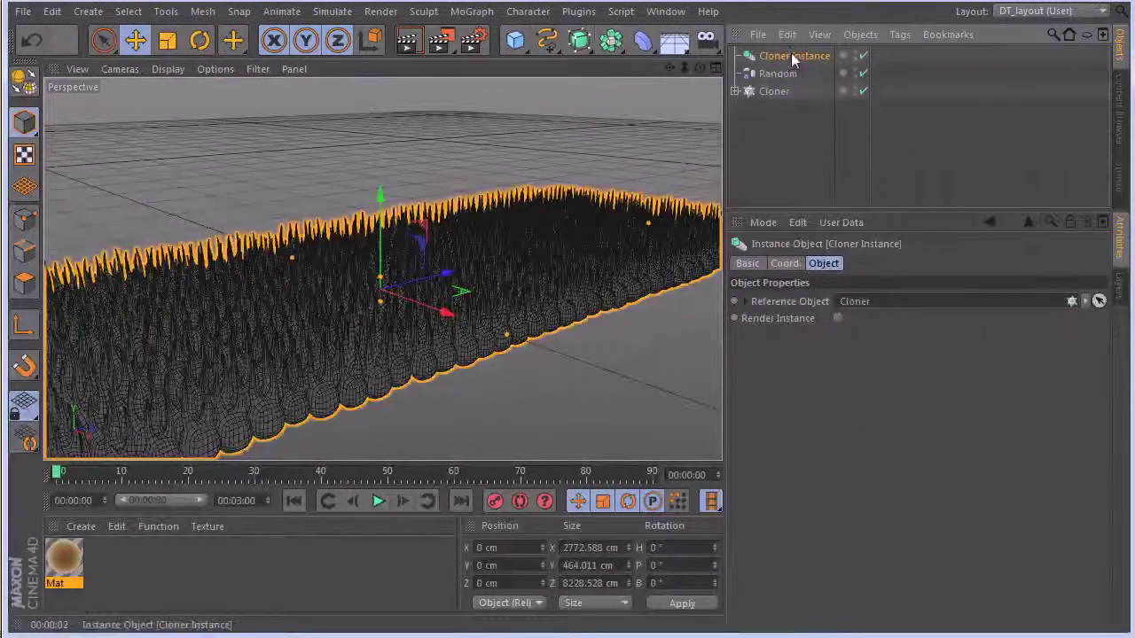
# - Rotate the Cloner Instance to a pitch of -180° so the copied lipid layer is upside down
pyautogui.click(200, 40)
pyautogui.scroll(-2, 546, 139)
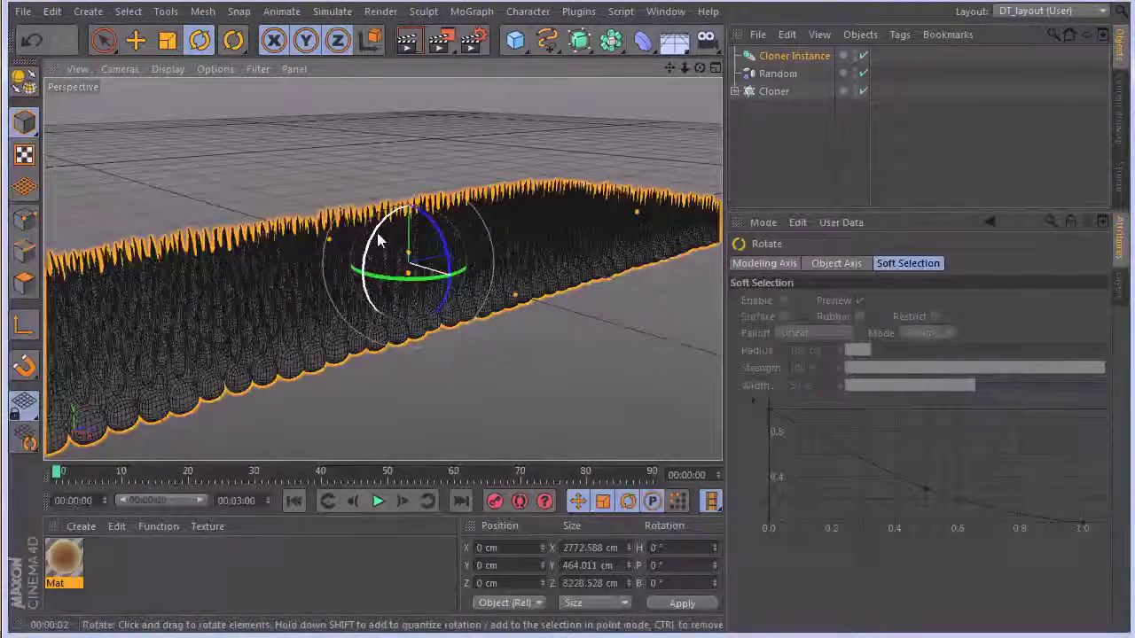
pyautogui.moveTo(379, 240); pyautogui.dragTo(467, 186)
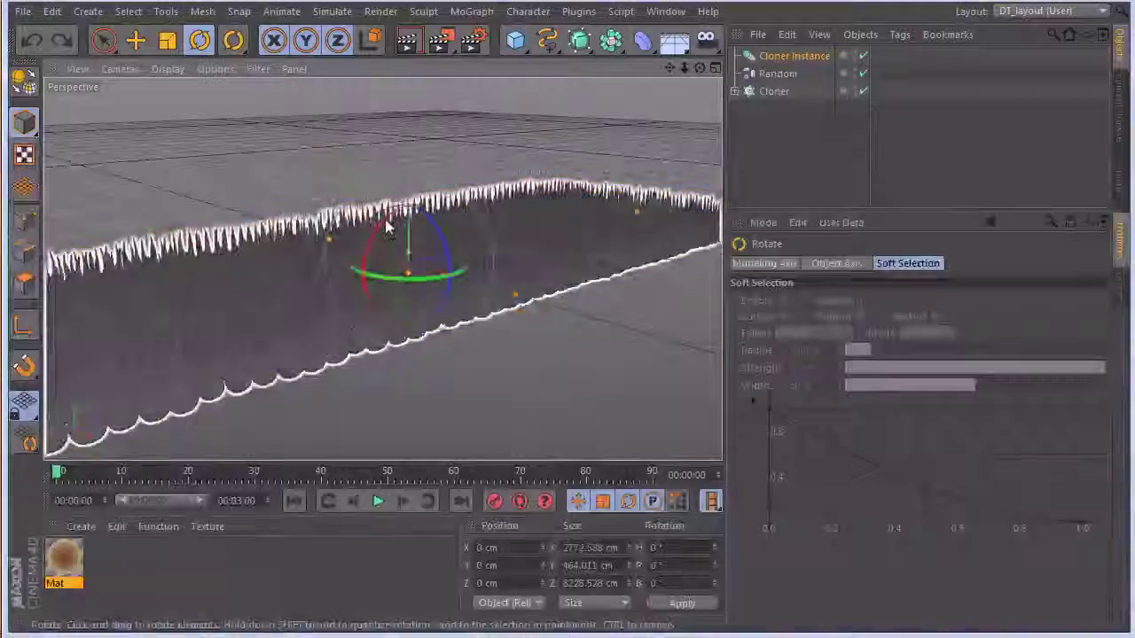
pyautogui.click(390, 224)
pyautogui.moveTo(378, 232)
pyautogui.mouseDown()
pyautogui.moveTo(399, 208)
pyautogui.moveTo(450, 190)
pyautogui.moveTo(526, 198)
pyautogui.moveTo(538, 254)
pyautogui.moveTo(519, 292)
pyautogui.moveTo(447, 330)
pyautogui.mouseUp()
# - Raise the flipped instance above the original layer in the Right view, to about Y 656 cm
pyautogui.click(714, 68)
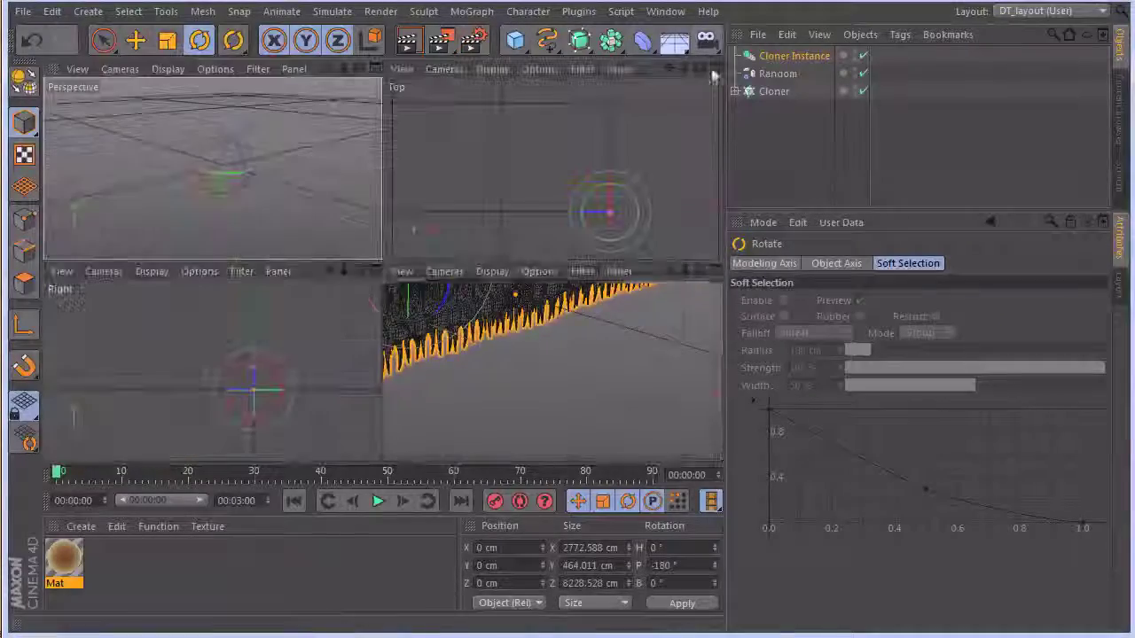
pyautogui.click(376, 270)
pyautogui.press('e')
pyautogui.scroll(-5, 506, 368)
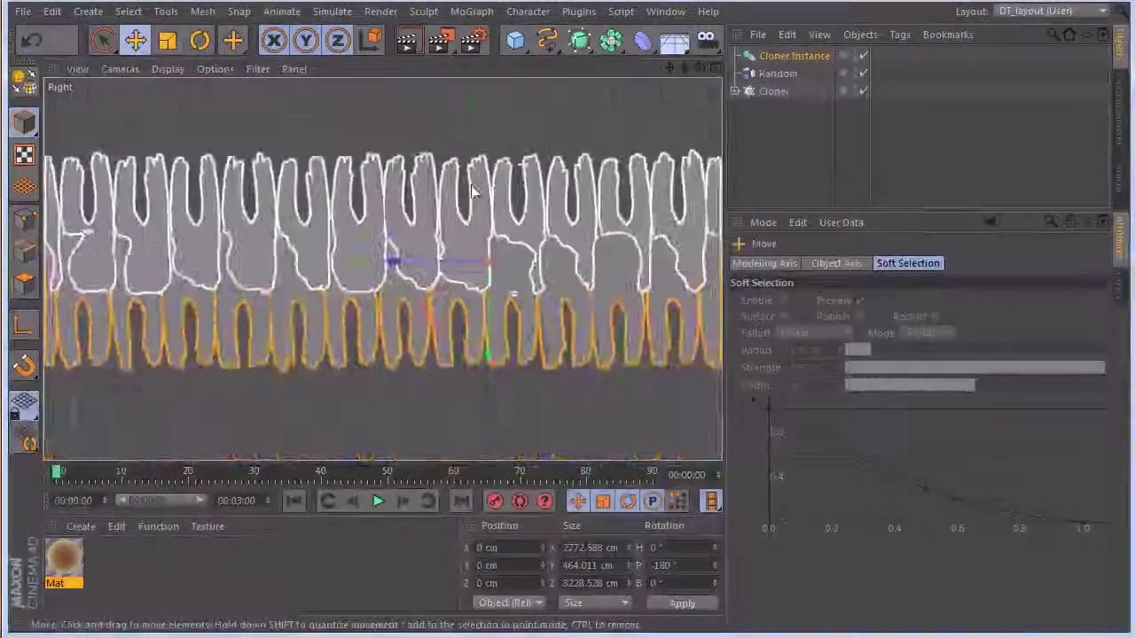
pyautogui.moveTo(494, 337); pyautogui.dragTo(529, 171)
pyautogui.keyDown('alt'); pyautogui.moveTo(514, 170); pyautogui.dragTo(674, 270, button='middle'); pyautogui.keyUp('alt')
# - Set the Right view to Quick Shading and adjust the instance's height to about Y 658 cm so the lipid tails nearly meet
pyautogui.click(168, 69)
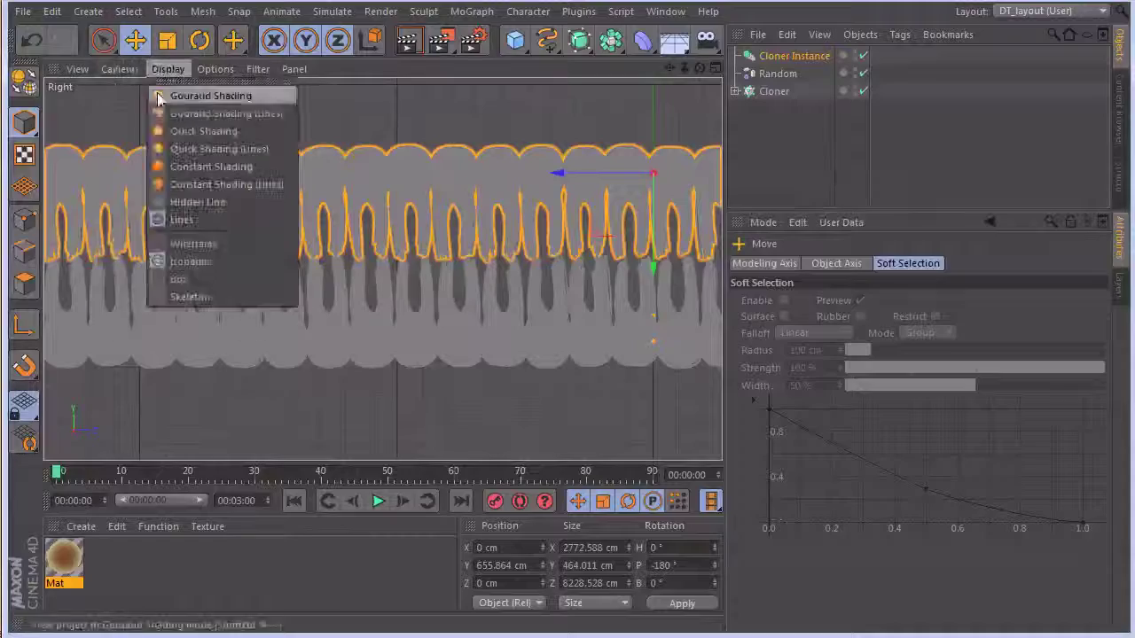
pyautogui.click(193, 132)
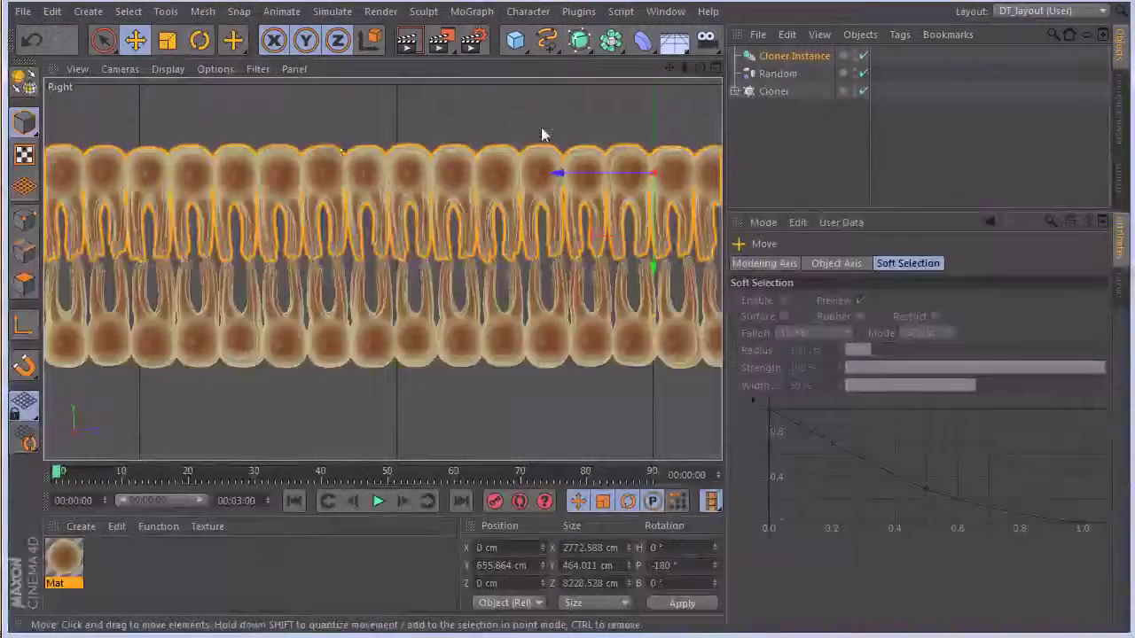
pyautogui.scroll(-5, 543, 124)
pyautogui.keyDown('alt'); pyautogui.moveTo(579, 131); pyautogui.dragTo(355, 235, button='middle'); pyautogui.keyUp('alt')
pyautogui.keyDown('alt'); pyautogui.moveTo(357, 231); pyautogui.dragTo(569, 213, button='right'); pyautogui.keyUp('alt')
pyautogui.keyDown('alt'); pyautogui.moveTo(417, 233); pyautogui.dragTo(509, 65, button='middle'); pyautogui.keyUp('alt')
pyautogui.keyDown('alt'); pyautogui.moveTo(514, 191); pyautogui.dragTo(507, 190, button='right'); pyautogui.keyUp('alt')
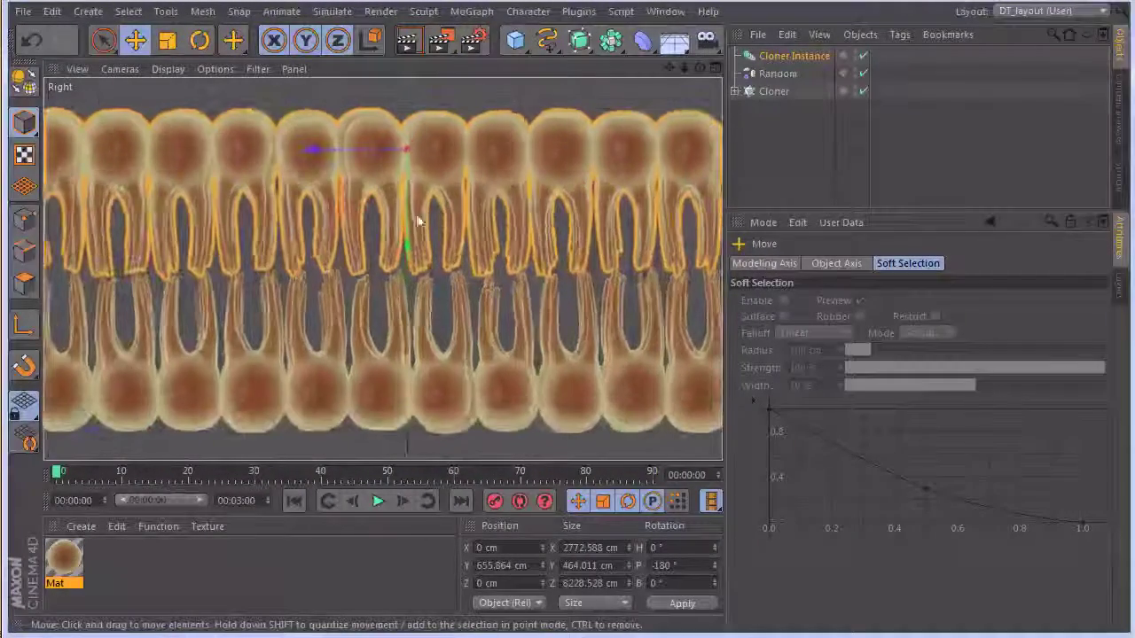
pyautogui.moveTo(407, 242); pyautogui.dragTo(412, 238)
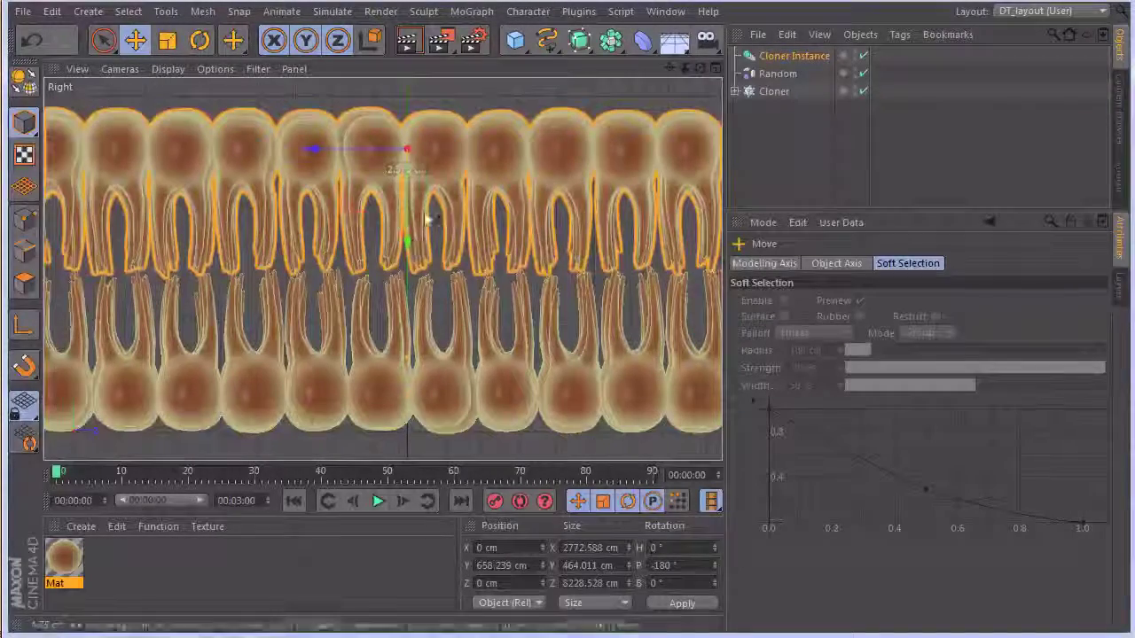
# - Maximize the perspective view and set its display to Quick Shading
pyautogui.click(714, 67)
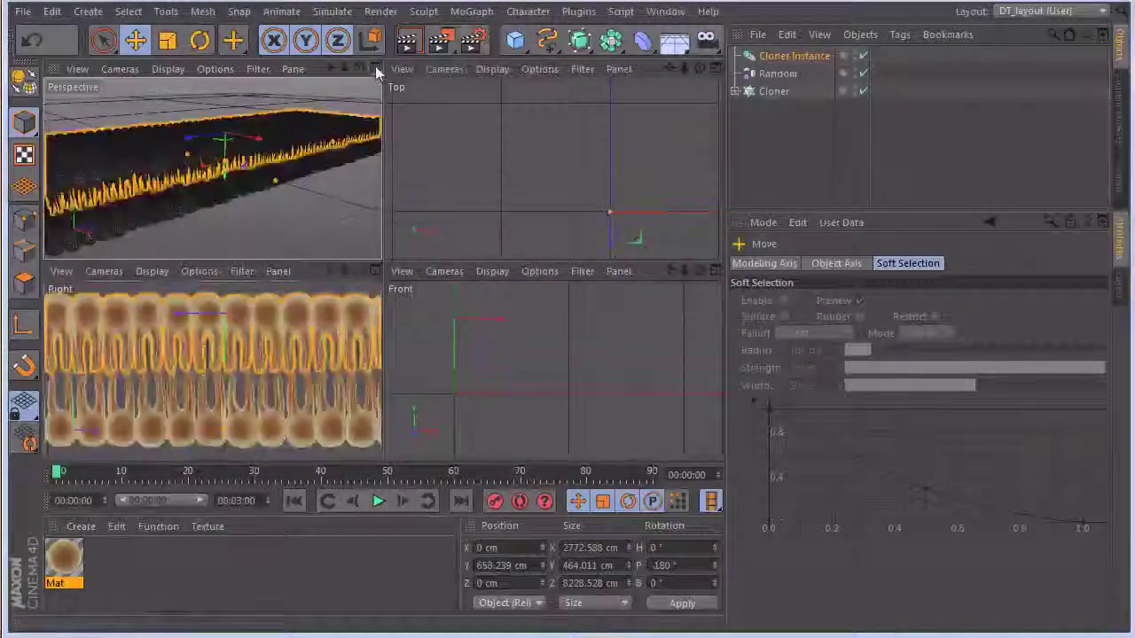
pyautogui.click(377, 69)
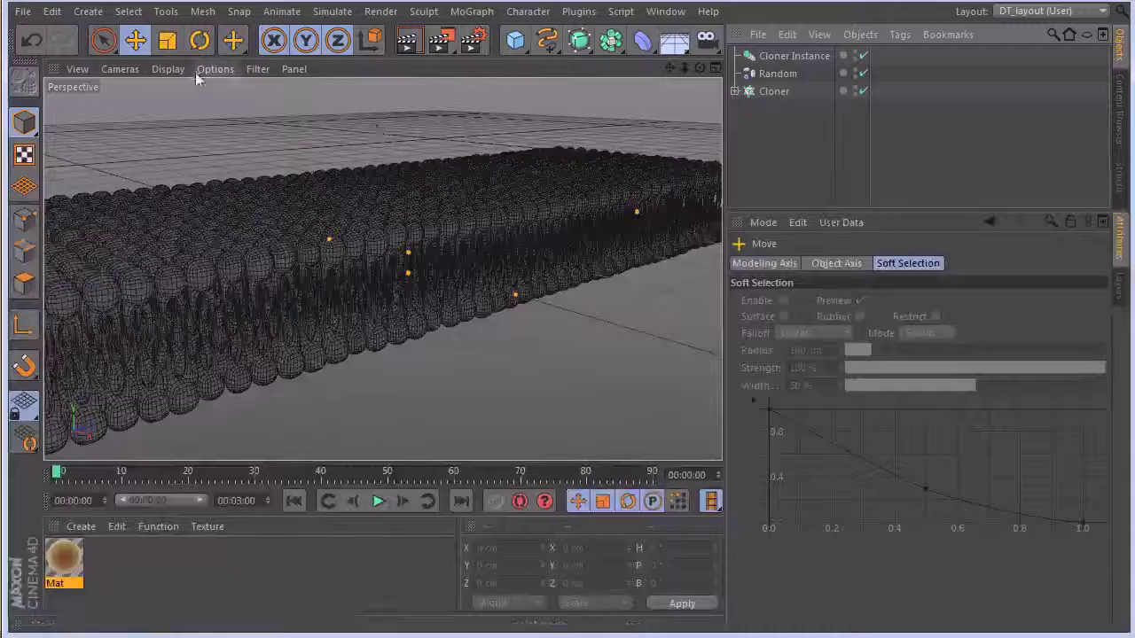
pyautogui.click(167, 68)
pyautogui.click(193, 129)
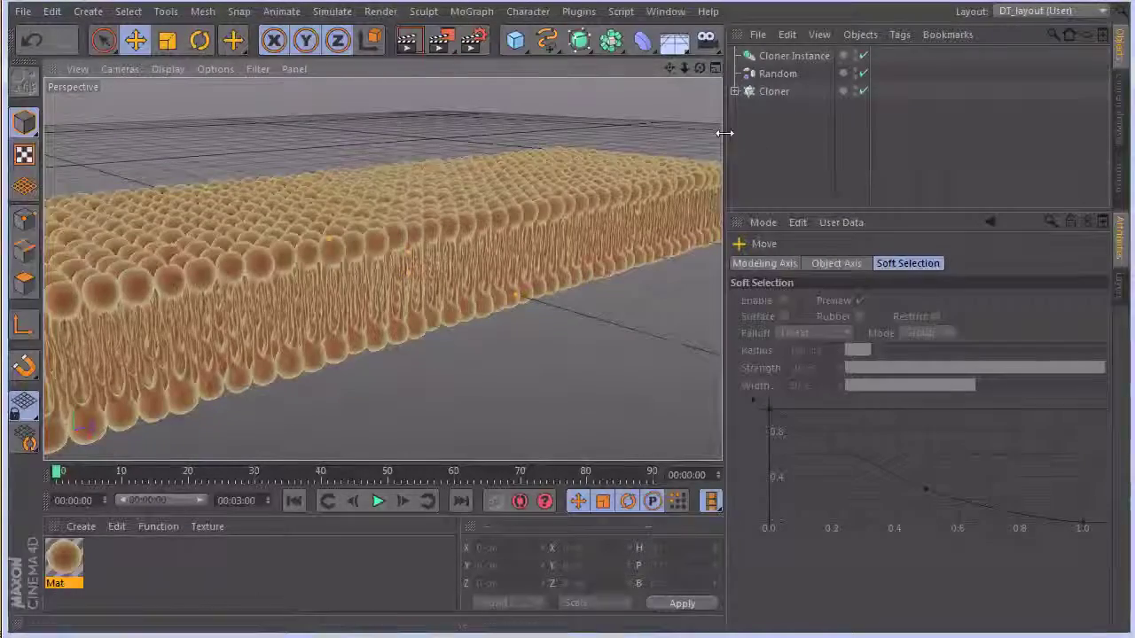
# - Inspect the bilayer from above and along its edge, and render the perspective view
pyautogui.moveTo(347, 131)
pyautogui.keyDown('alt'); pyautogui.mouseDown()
pyautogui.moveTo(380, 185)
pyautogui.moveTo(207, 236)
pyautogui.moveTo(585, 120)
pyautogui.mouseUp(); pyautogui.keyUp('alt')
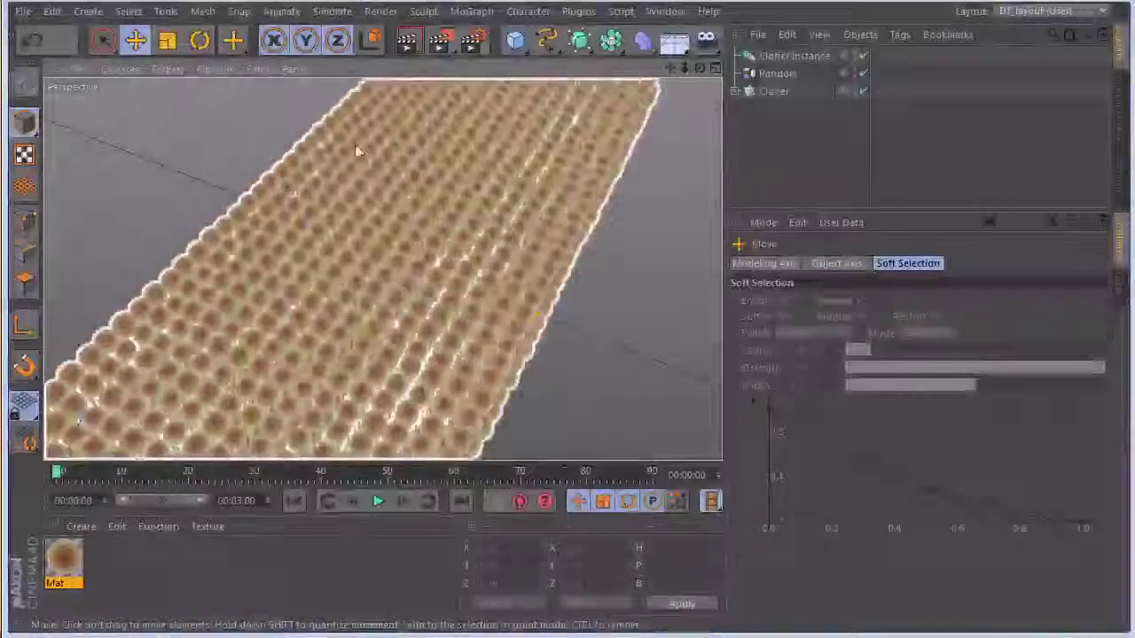
pyautogui.click(772, 133)
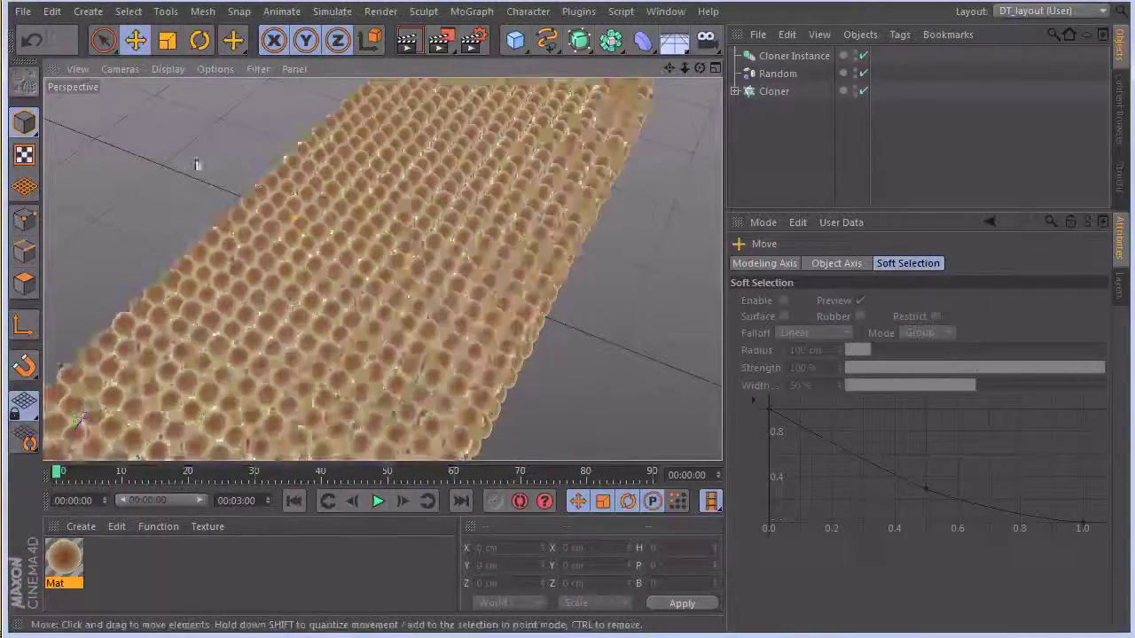
pyautogui.keyDown('alt'); pyautogui.moveTo(197, 165); pyautogui.dragTo(139, 116); pyautogui.keyUp('alt')
pyautogui.keyDown('alt'); pyautogui.moveTo(498, 266); pyautogui.dragTo(588, 224); pyautogui.keyUp('alt')
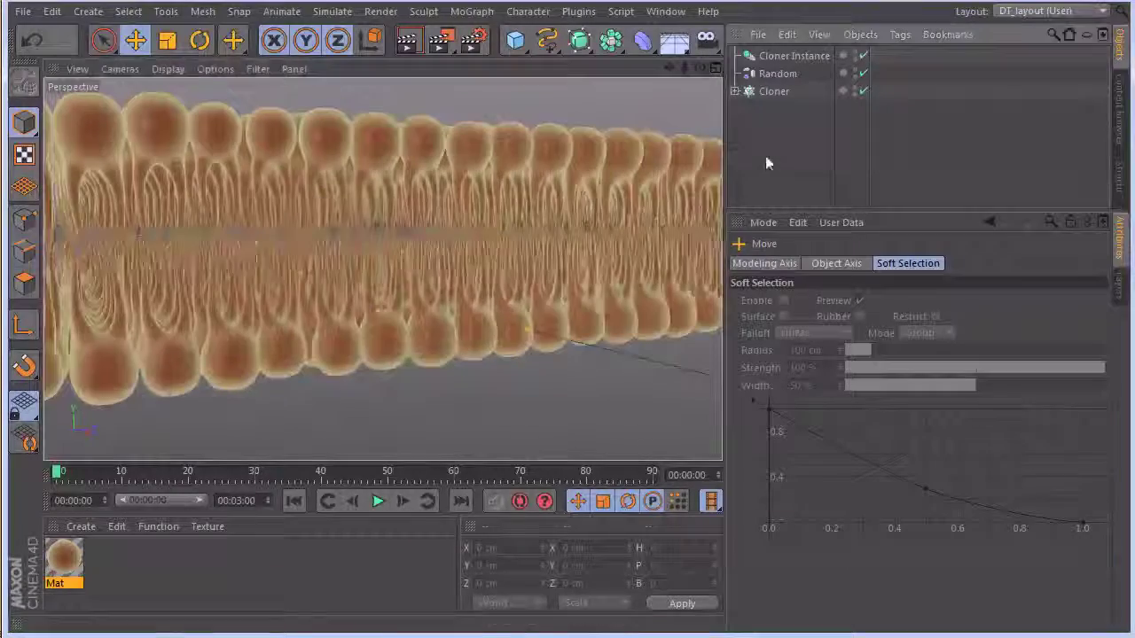
pyautogui.keyDown('alt'); pyautogui.moveTo(553, 114); pyautogui.dragTo(489, 138); pyautogui.keyUp('alt')
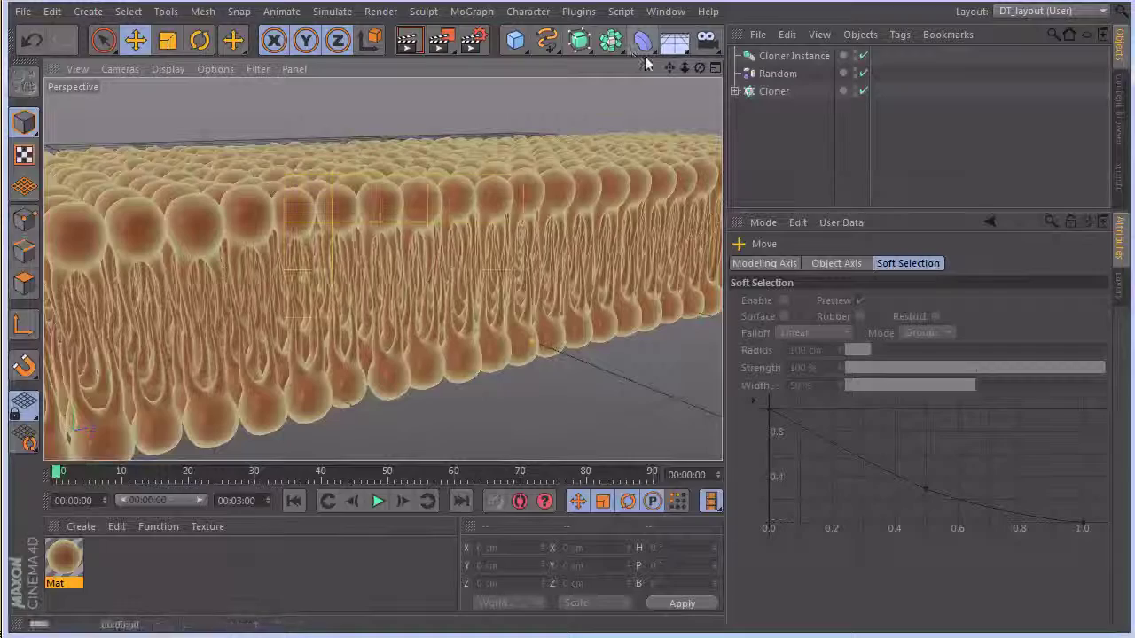
pyautogui.hotkey('ctrl', 'r')
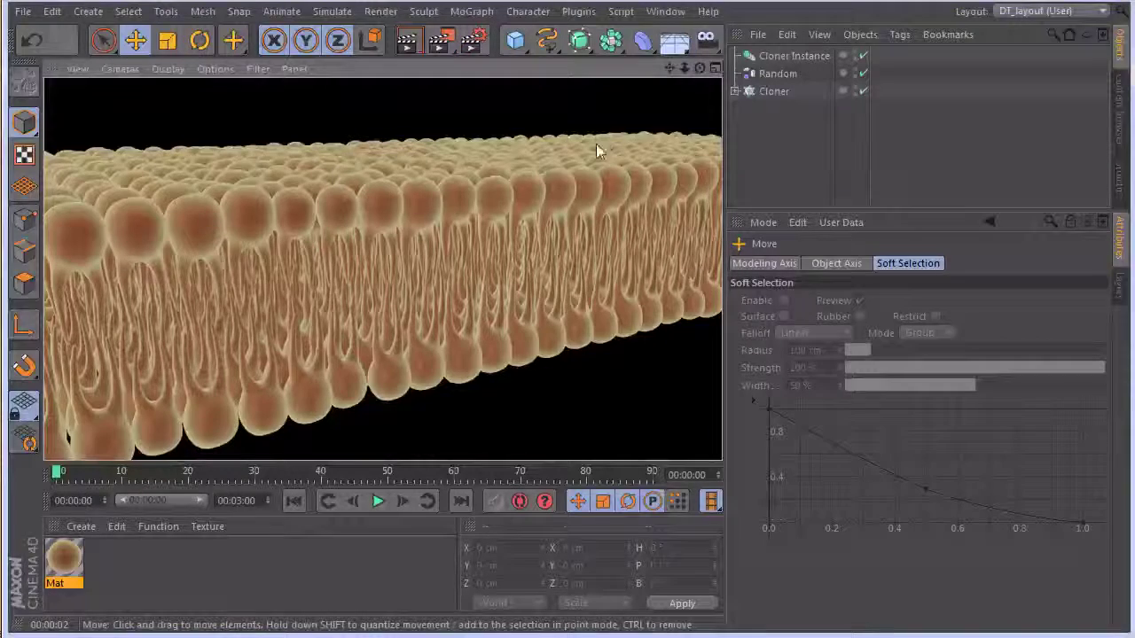
pyautogui.hotkey('ctrl', 'r')
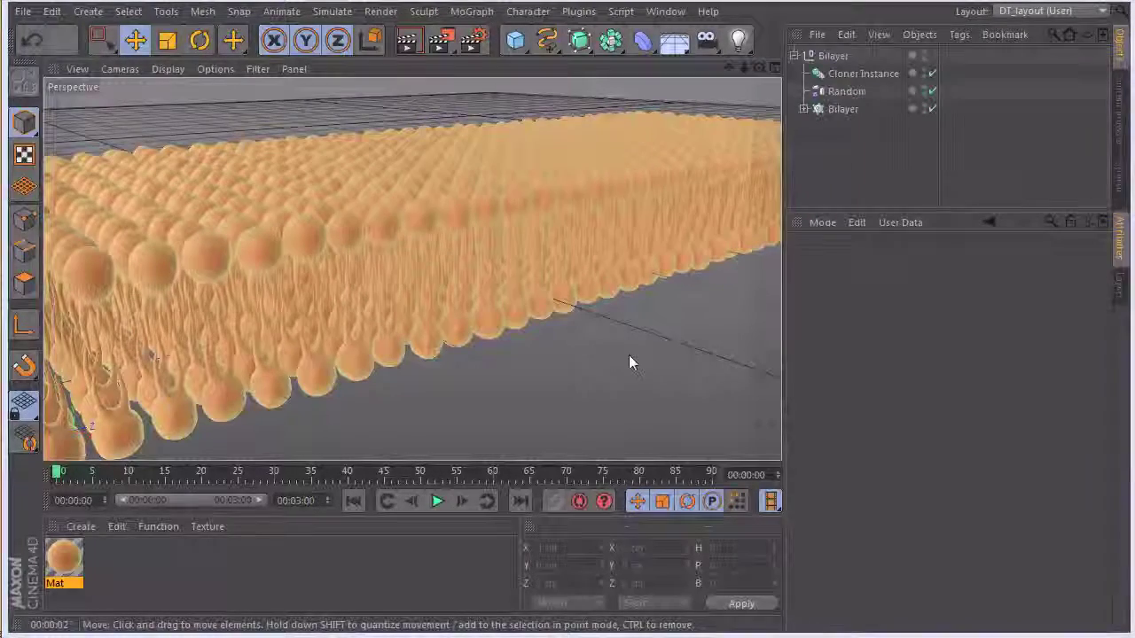
# - Examine the Gradient shader in the color channel of the lipid material
pyautogui.doubleClick(63, 569)
pyautogui.moveTo(116, 22); pyautogui.dragTo(506, 91)
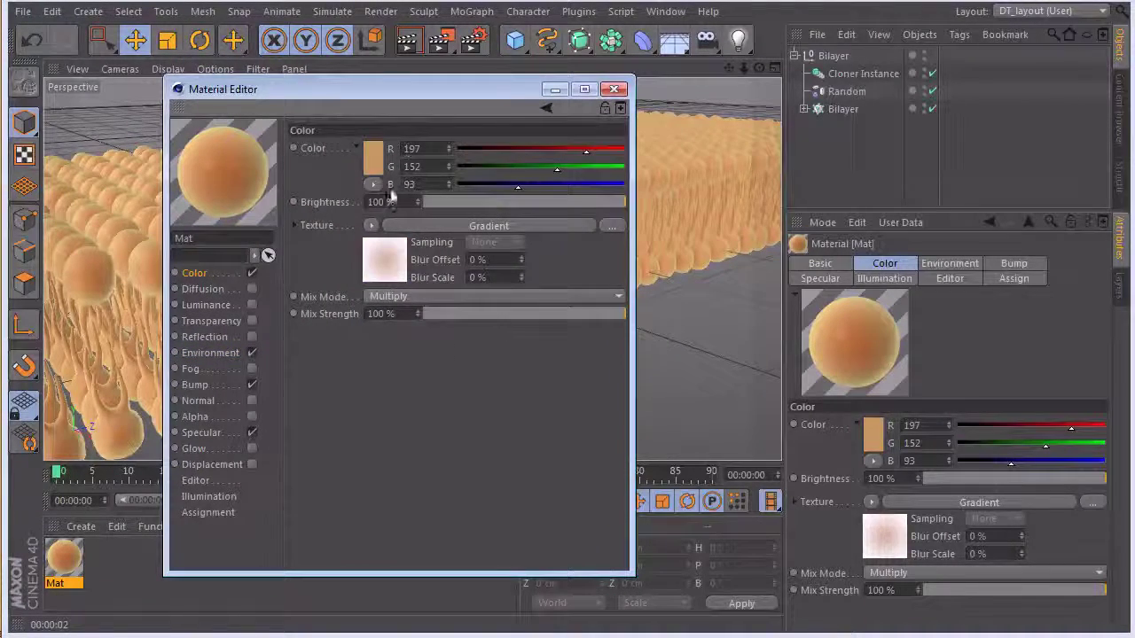
pyautogui.click(450, 227)
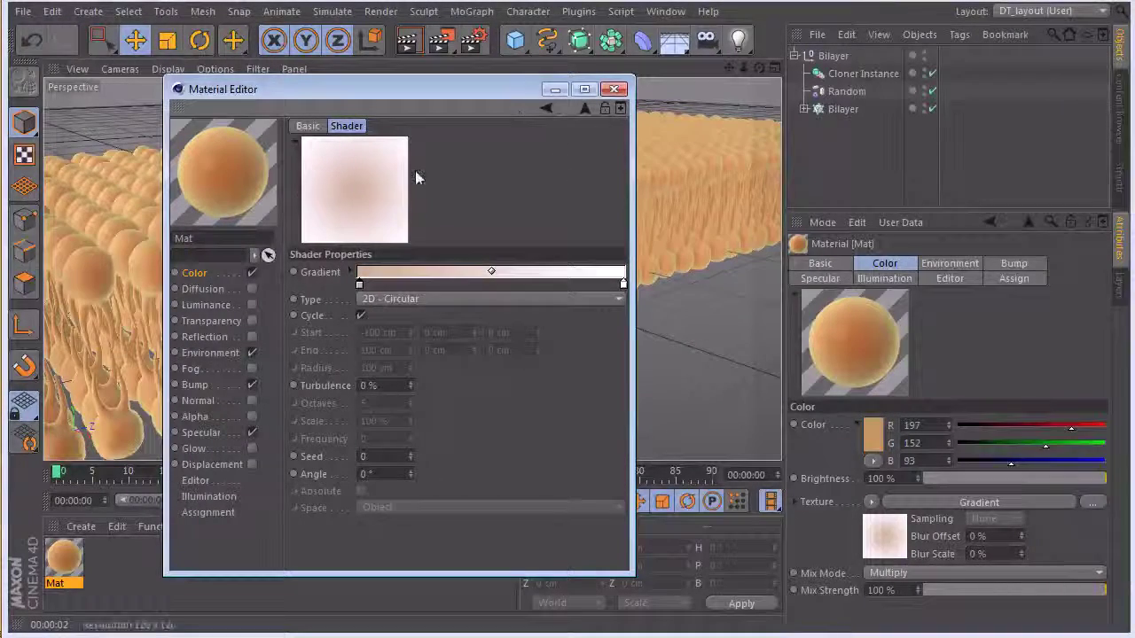
pyautogui.click(616, 89)
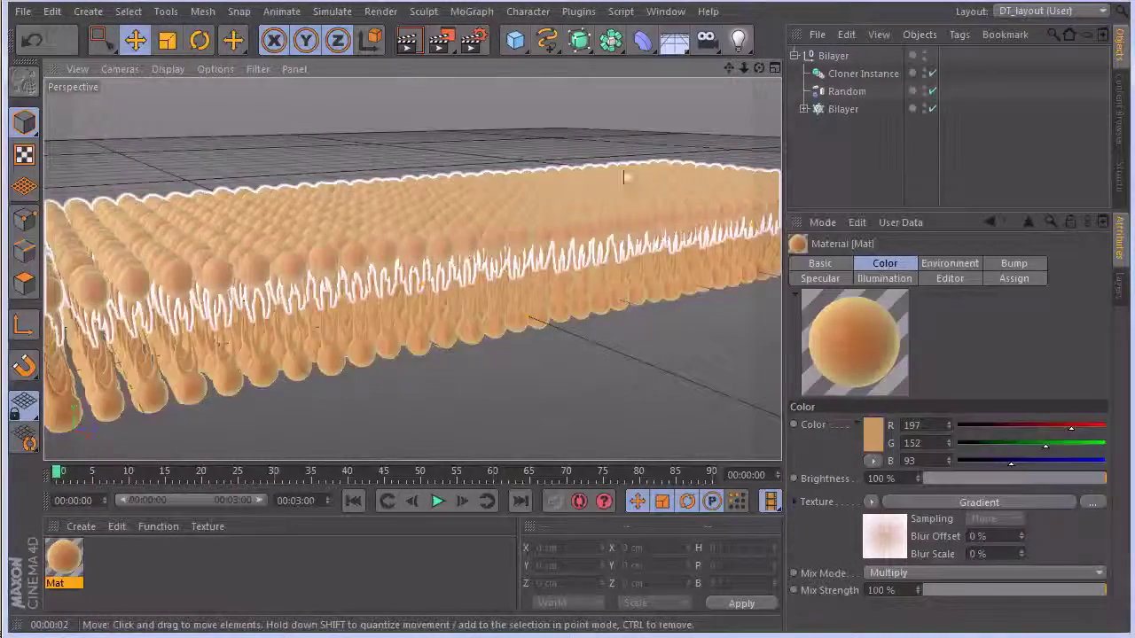
# - Rotate the parent Bilayer null to a bank of -90° so the membrane stands on its side
pyautogui.keyDown('alt'); pyautogui.moveTo(652, 373); pyautogui.dragTo(398, 355); pyautogui.keyUp('alt')
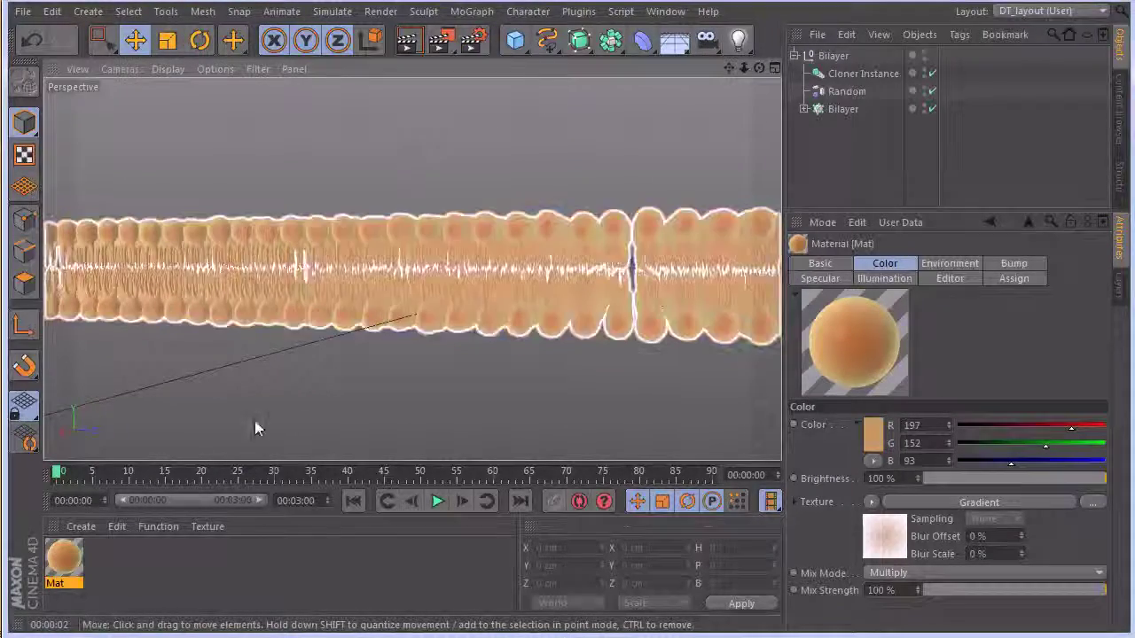
pyautogui.keyDown('alt'); pyautogui.moveTo(483, 446); pyautogui.dragTo(631, 340); pyautogui.keyUp('alt')
pyautogui.click(833, 55)
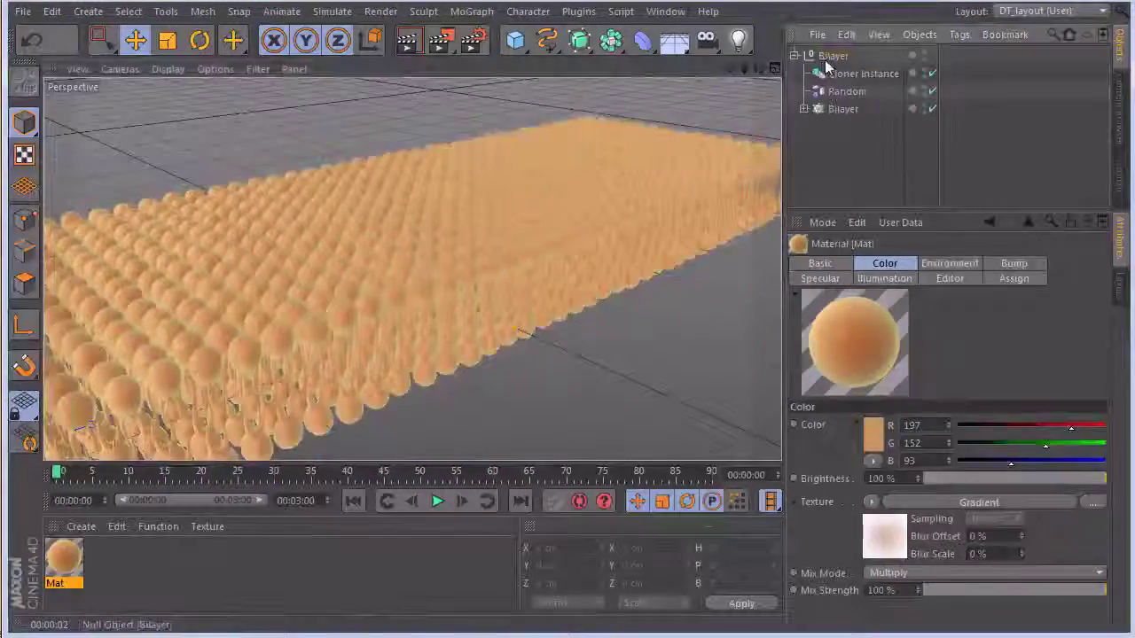
pyautogui.click(200, 39)
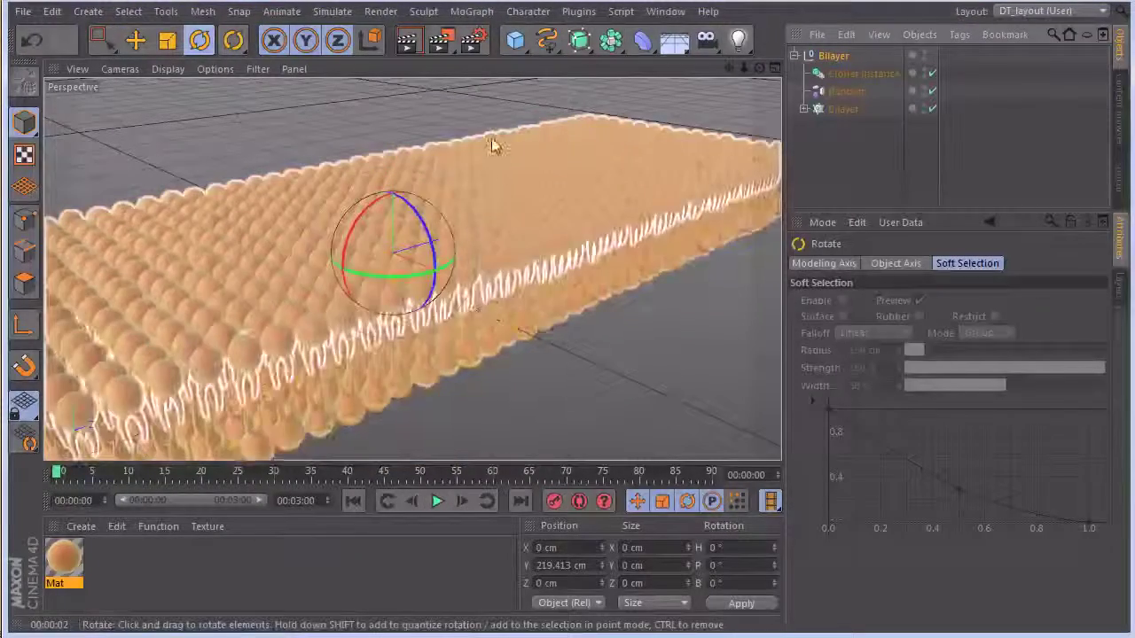
pyautogui.moveTo(419, 214); pyautogui.dragTo(310, 147)
# - Deselect the bilayer and render the upright membrane in an angled perspective view along its edge
pyautogui.keyDown('alt'); pyautogui.moveTo(532, 310); pyautogui.dragTo(463, 324); pyautogui.keyUp('alt')
pyautogui.keyDown('alt'); pyautogui.moveTo(552, 310); pyautogui.dragTo(687, 239); pyautogui.keyUp('alt')
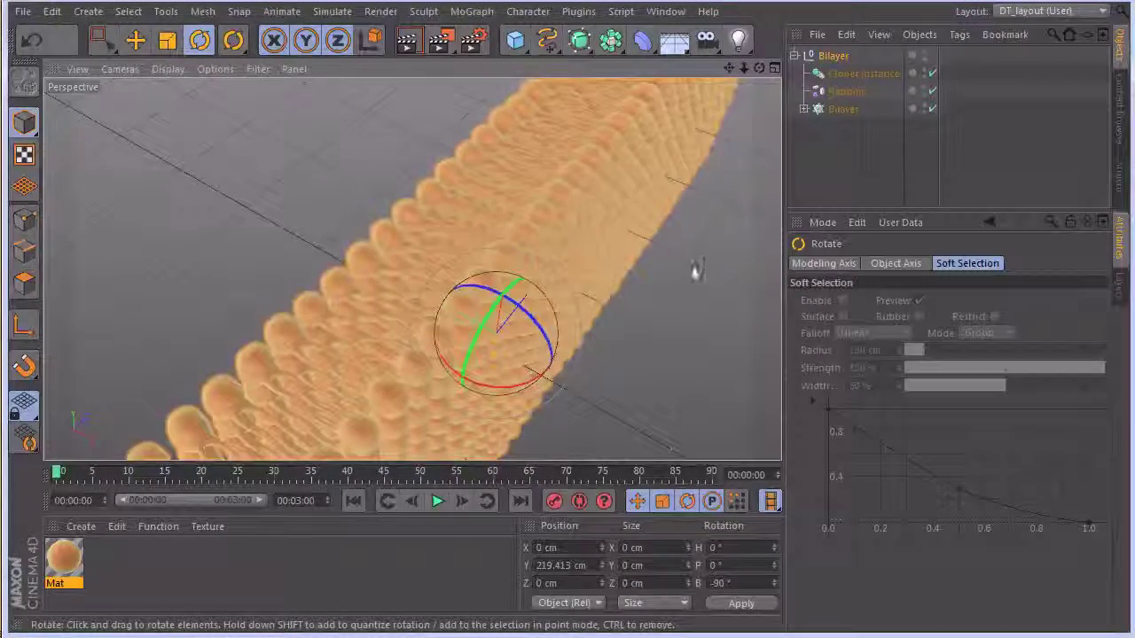
pyautogui.keyDown('alt'); pyautogui.moveTo(613, 298); pyautogui.dragTo(640, 282); pyautogui.keyUp('alt')
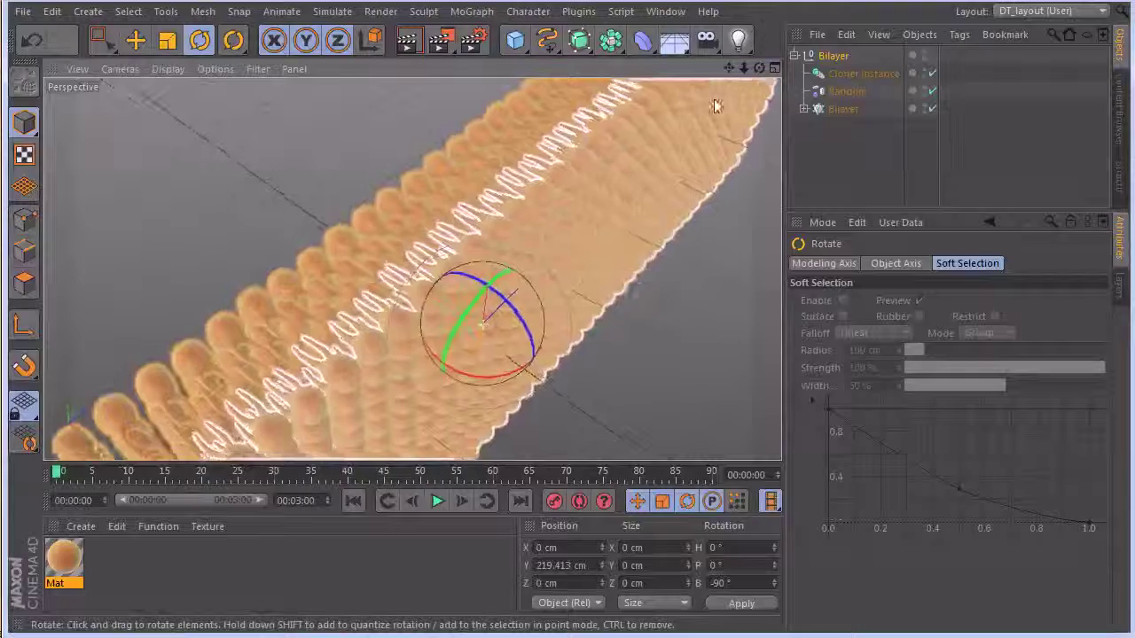
pyautogui.click(835, 165)
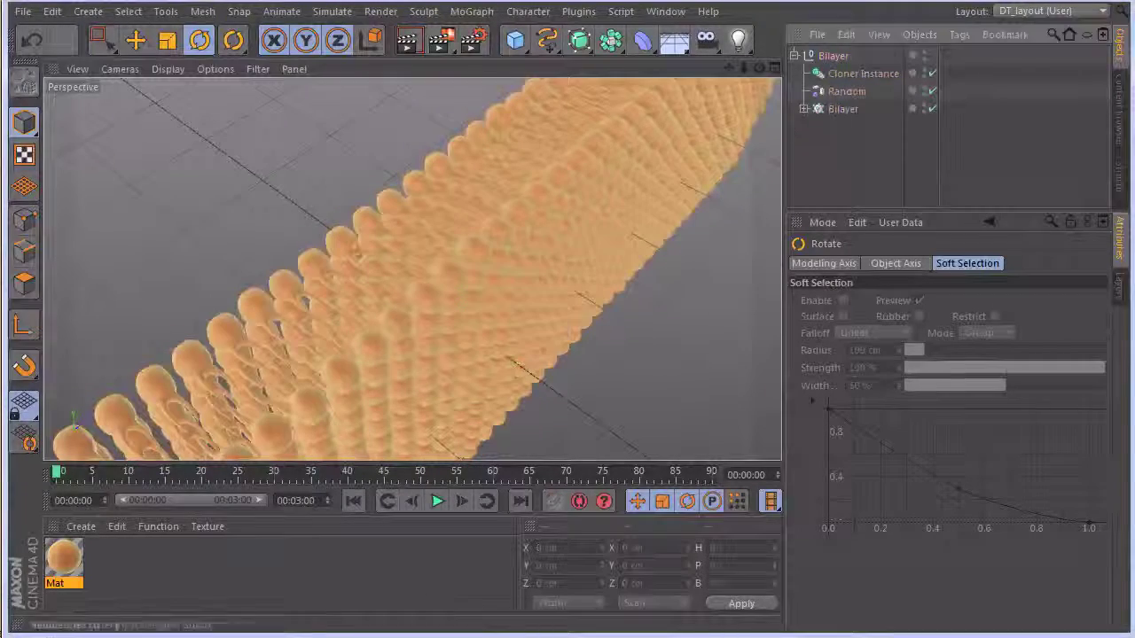
pyautogui.click(423, 46)
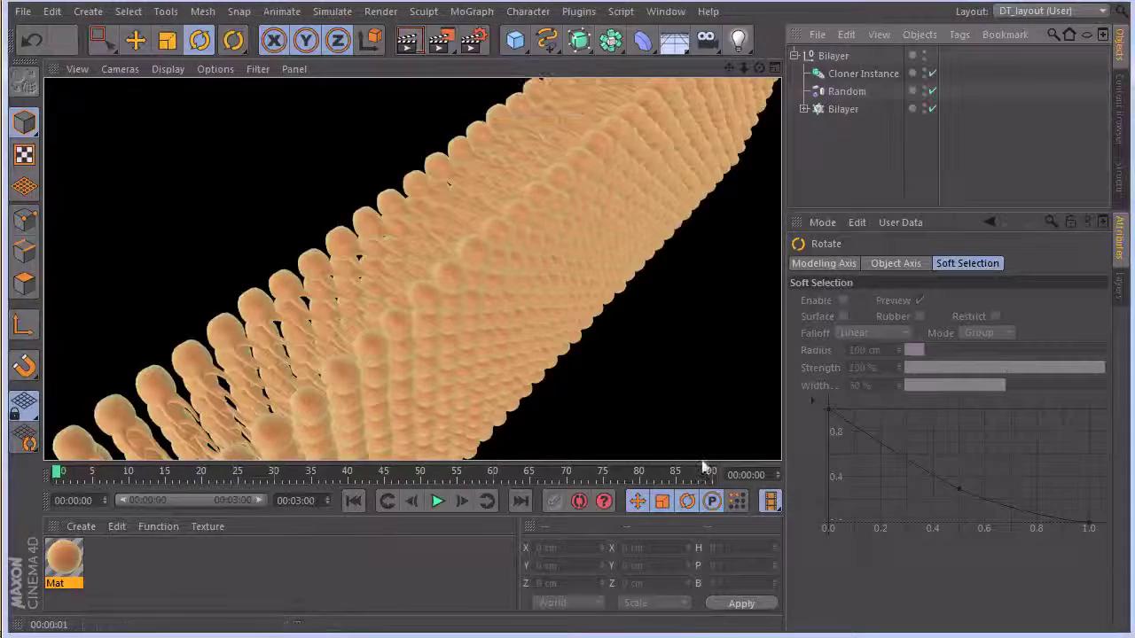
pyautogui.keyDown('alt'); pyautogui.moveTo(671, 324); pyautogui.dragTo(729, 177); pyautogui.keyUp('alt')
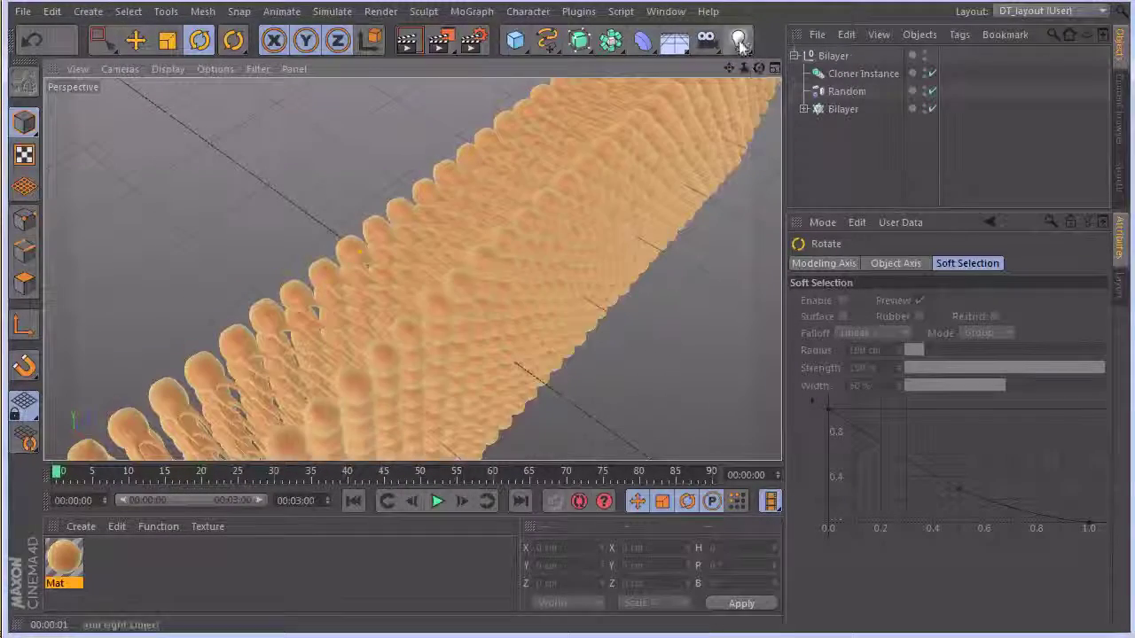
# - Add a target spot light and move its target null to about X -113, Y 1596, Z -591 cm
pyautogui.click(737, 40)
pyautogui.click(802, 95)
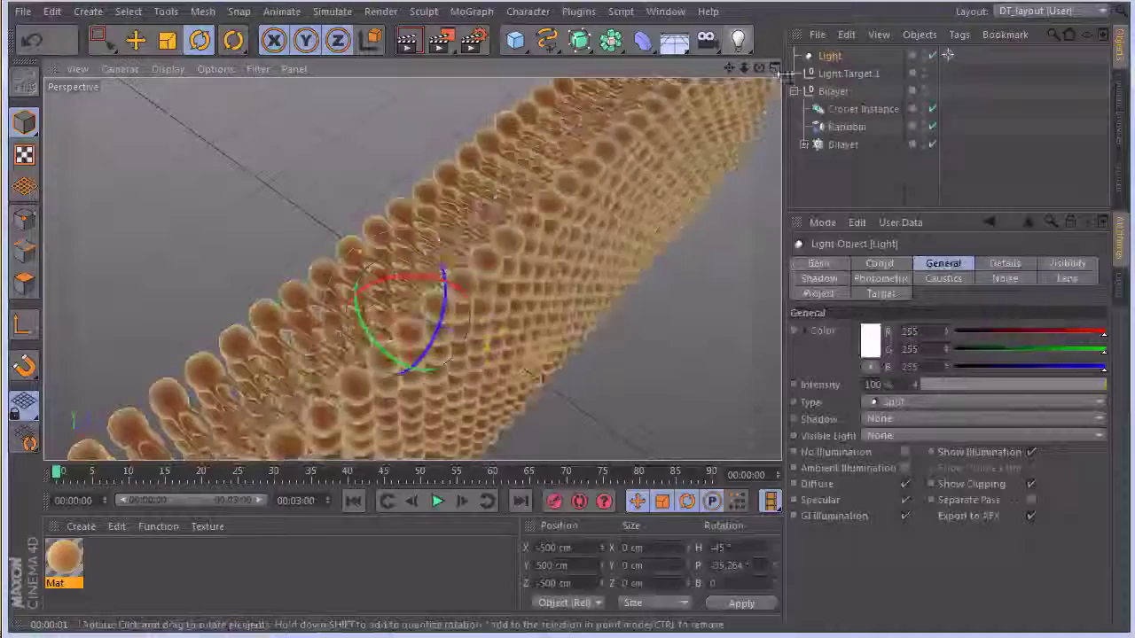
pyautogui.click(742, 68)
pyautogui.click(135, 41)
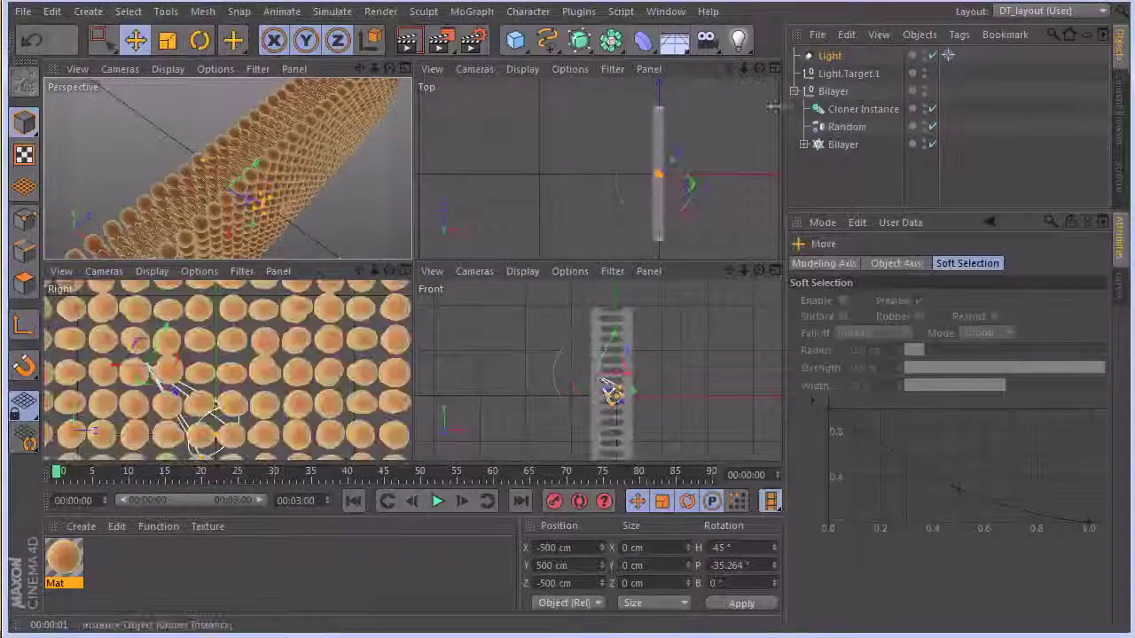
pyautogui.click(851, 74)
pyautogui.moveTo(652, 356); pyautogui.dragTo(722, 139)
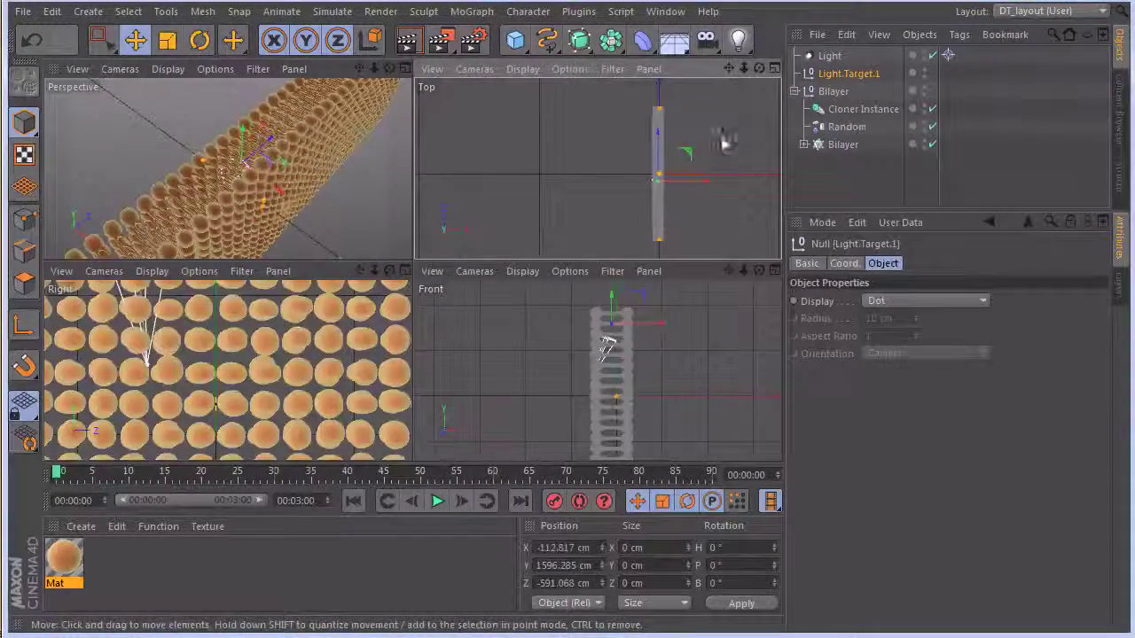
# - Move the spot light above and beside the bilayer in the Front view, to about X 1472, Y 3977 cm
pyautogui.click(829, 56)
pyautogui.moveTo(635, 360); pyautogui.dragTo(715, 258)
pyautogui.keyDown('alt'); pyautogui.moveTo(679, 349); pyautogui.dragTo(695, 375, button='middle'); pyautogui.keyUp('alt')
pyautogui.keyDown('alt'); pyautogui.moveTo(695, 374); pyautogui.dragTo(707, 341, button='right'); pyautogui.keyUp('alt')
pyautogui.moveTo(729, 323); pyautogui.dragTo(731, 310)
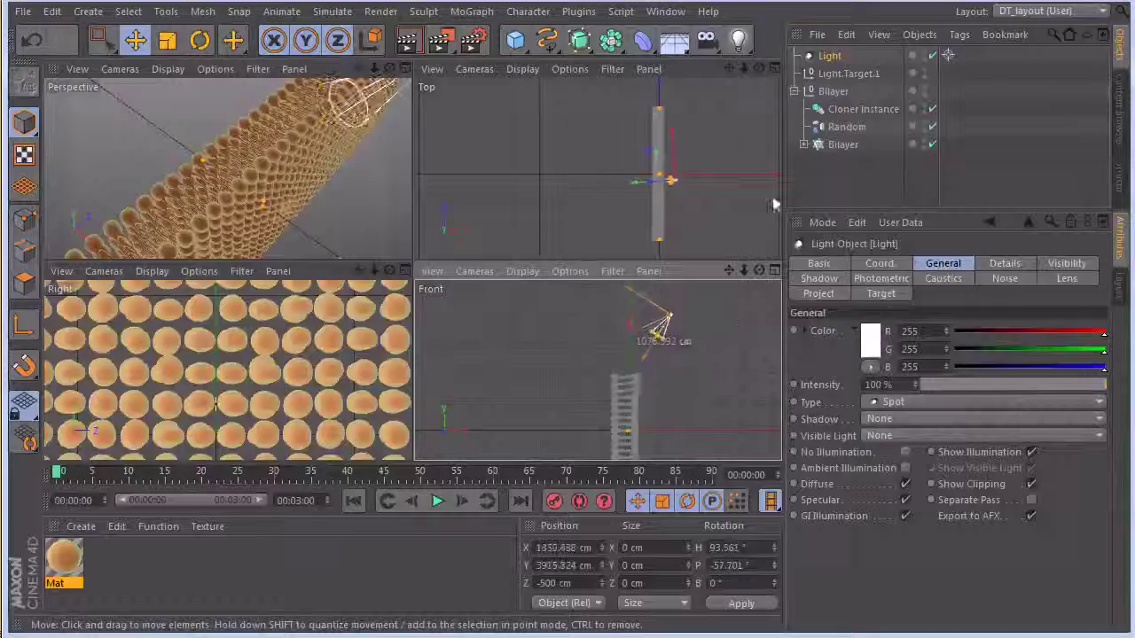
# - Reposition the spot light in the Top view to about X 1288, Z 761 cm
pyautogui.keyDown('alt'); pyautogui.moveTo(670, 187); pyautogui.dragTo(880, 200, button='right'); pyautogui.keyUp('alt')
pyautogui.keyDown('alt'); pyautogui.moveTo(626, 157); pyautogui.dragTo(706, 185, button='middle'); pyautogui.keyUp('alt')
pyautogui.keyDown('alt'); pyautogui.moveTo(658, 206); pyautogui.dragTo(721, 213, button='right'); pyautogui.keyUp('alt')
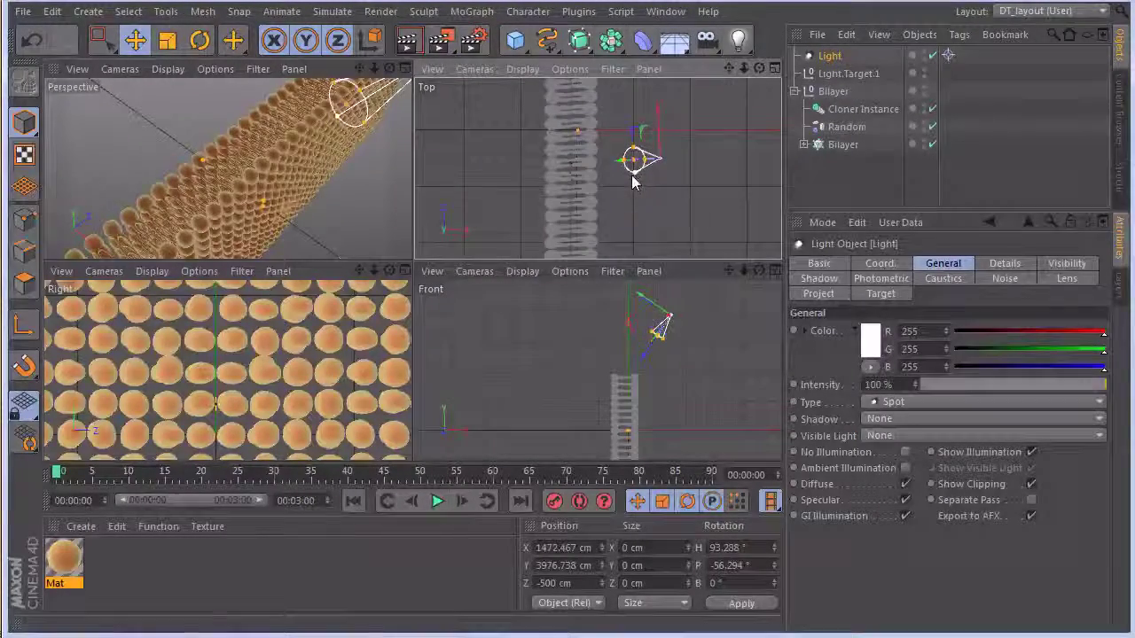
pyautogui.moveTo(700, 183); pyautogui.dragTo(684, 141)
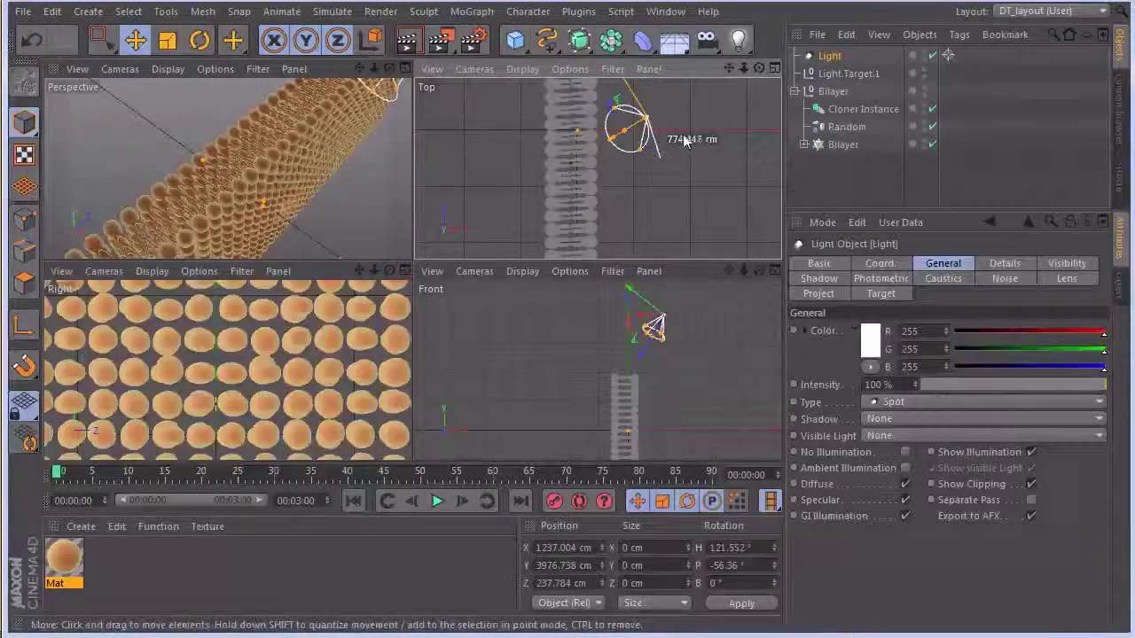
pyautogui.keyDown('alt'); pyautogui.moveTo(699, 157); pyautogui.dragTo(674, 174, button='right'); pyautogui.keyUp('alt')
pyautogui.moveTo(680, 178)
pyautogui.mouseDown()
pyautogui.moveTo(716, 180)
pyautogui.moveTo(673, 167)
pyautogui.mouseUp()
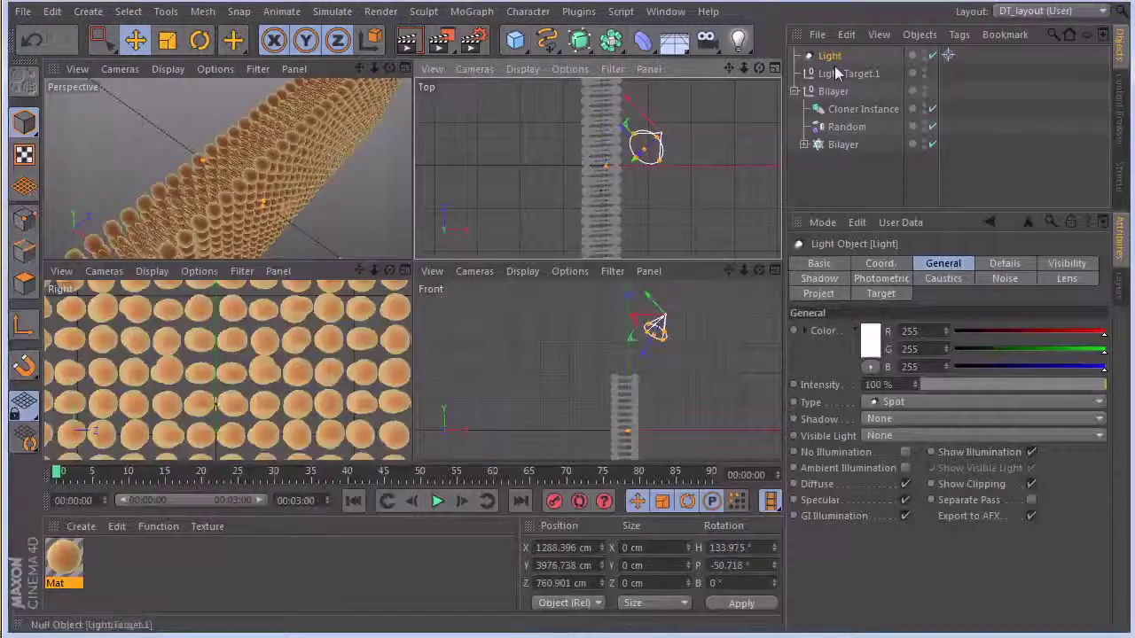
# - Give the spot light soft shadow maps and physically accurate inverse square falloff with a radius of about 2778 cm
pyautogui.click(901, 416)
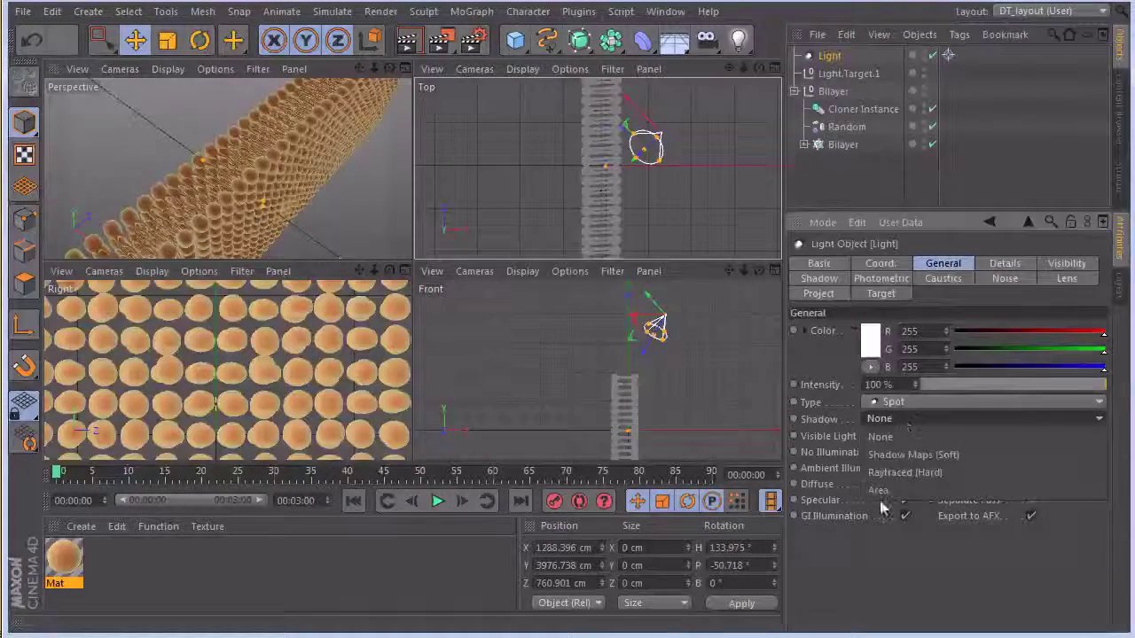
pyautogui.click(913, 454)
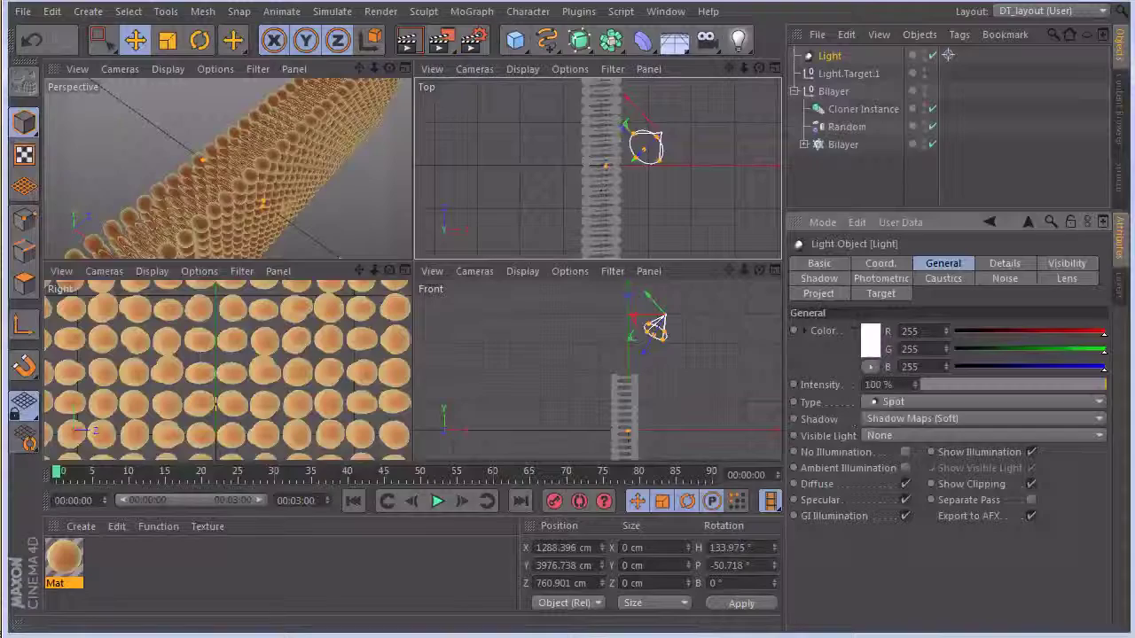
pyautogui.click(1006, 264)
pyautogui.click(899, 439)
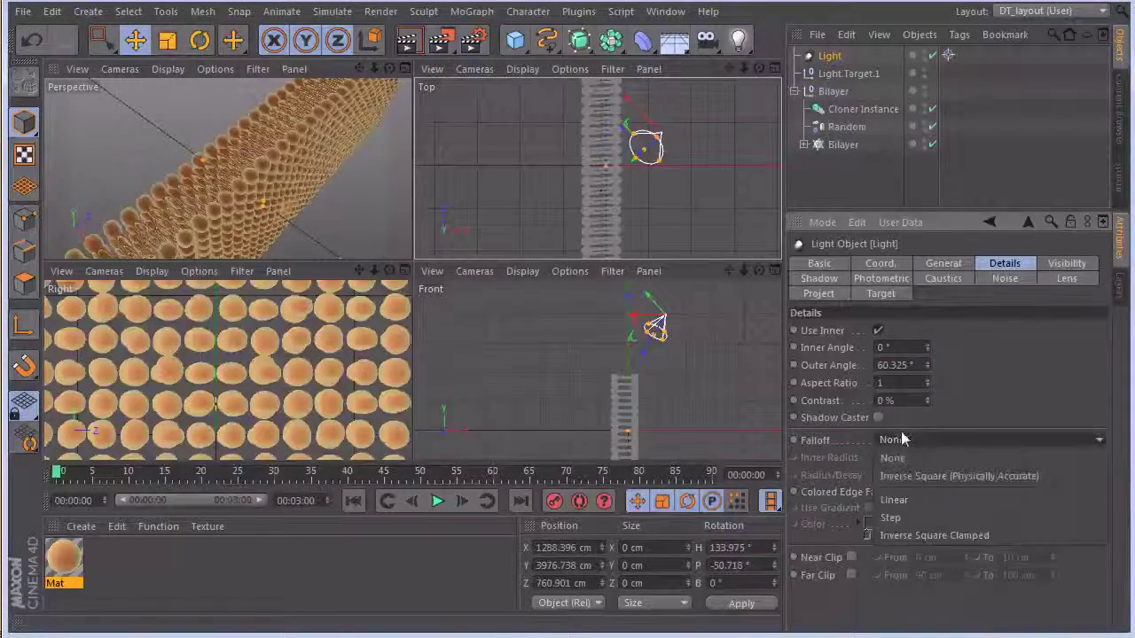
pyautogui.click(931, 475)
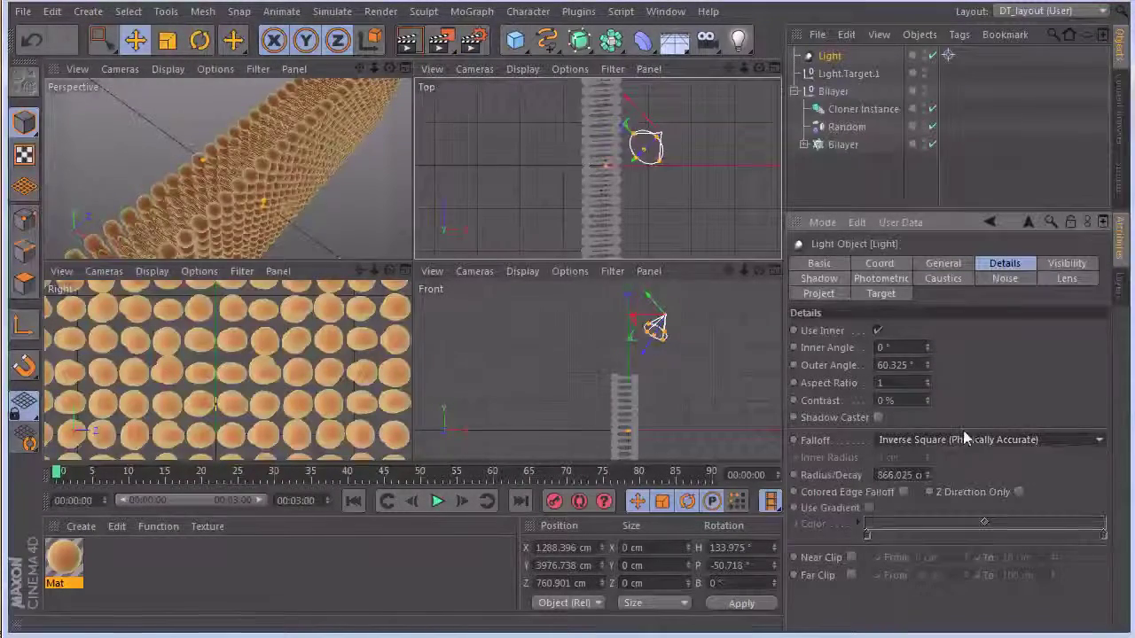
pyautogui.moveTo(654, 329); pyautogui.dragTo(627, 385)
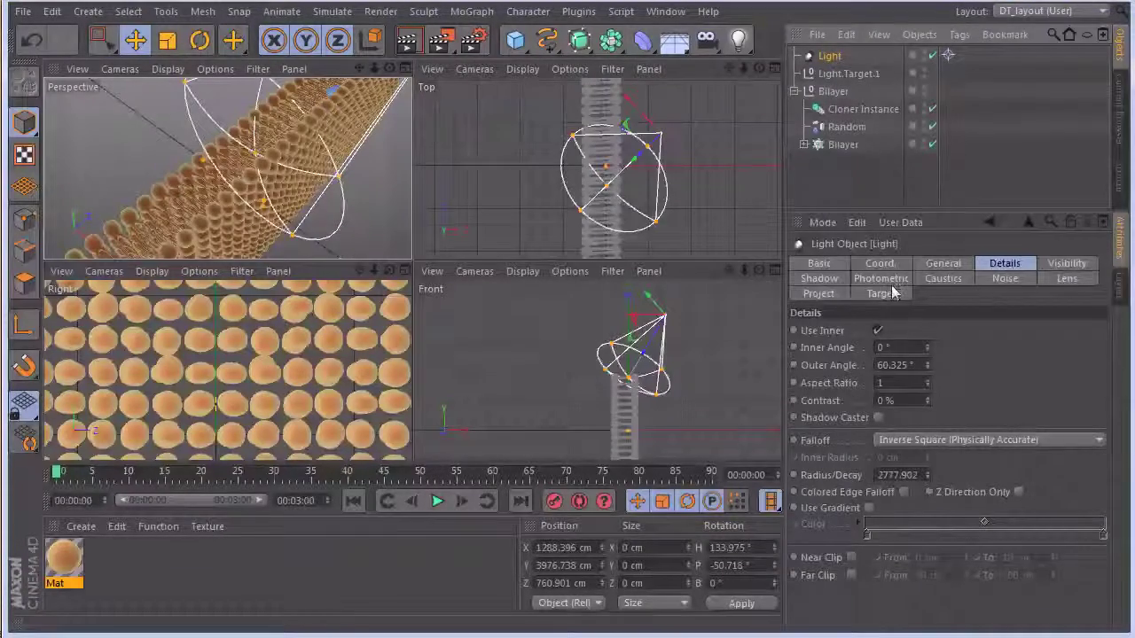
# - Set the spot light's shadow density to 500% and render the enlarged perspective view to check the shadows
pyautogui.click(819, 279)
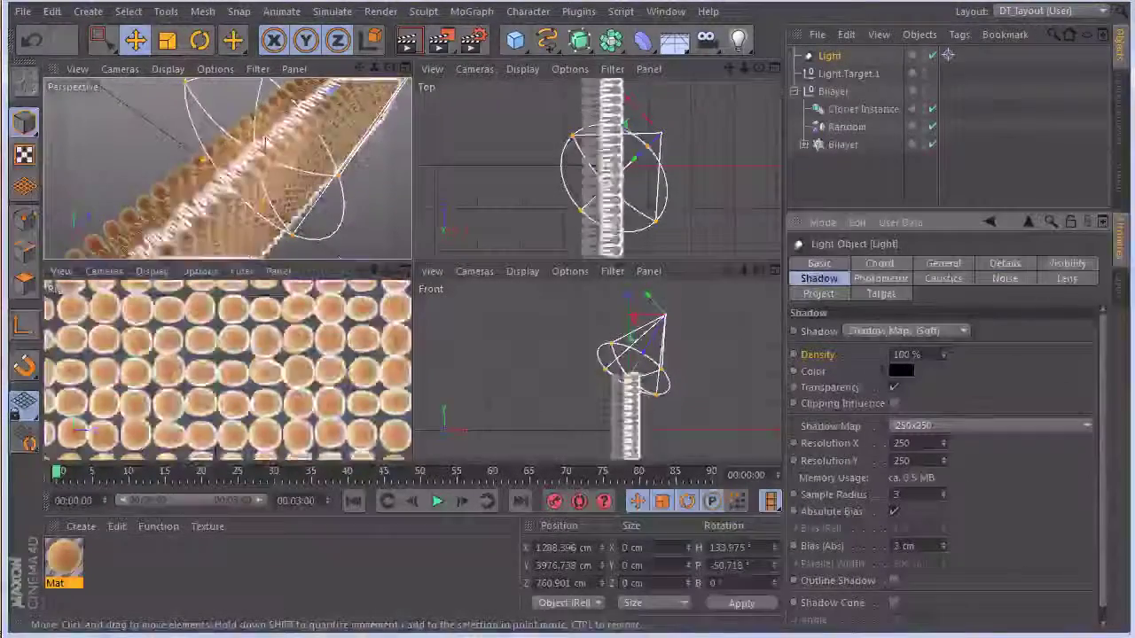
pyautogui.click(406, 69)
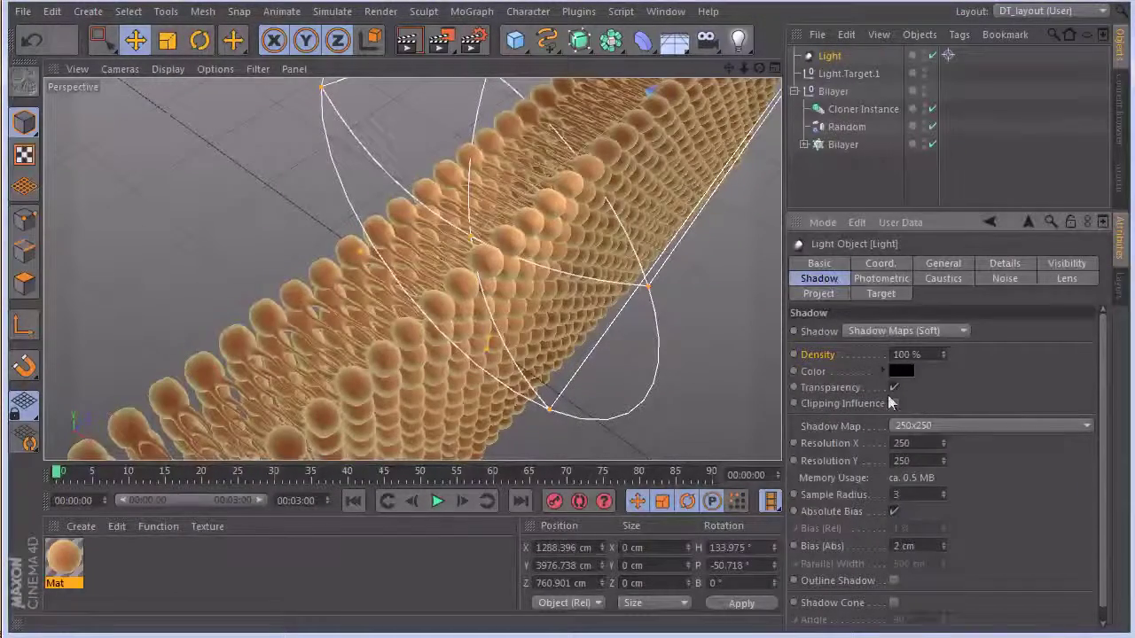
pyautogui.doubleClick(929, 354)
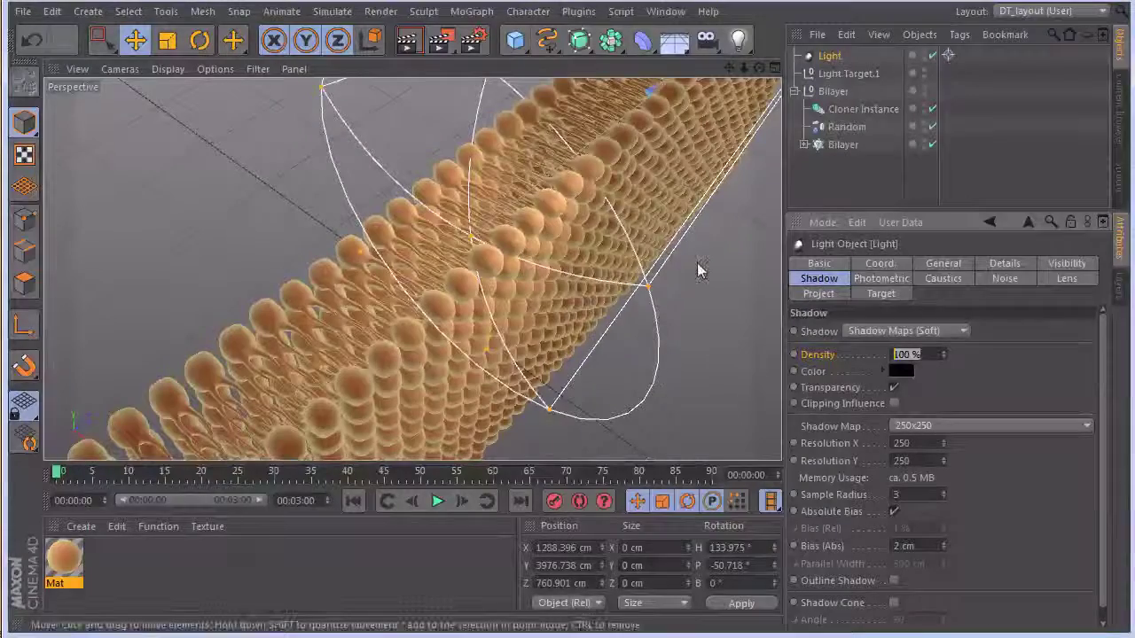
pyautogui.write('500')
pyautogui.press('Return')
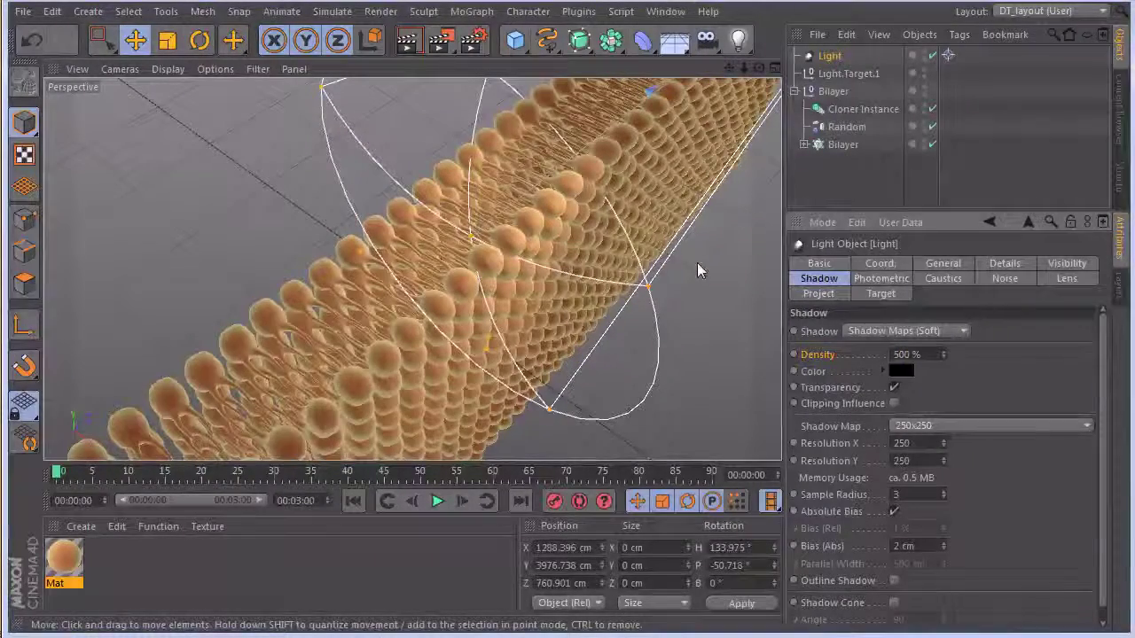
pyautogui.click(407, 40)
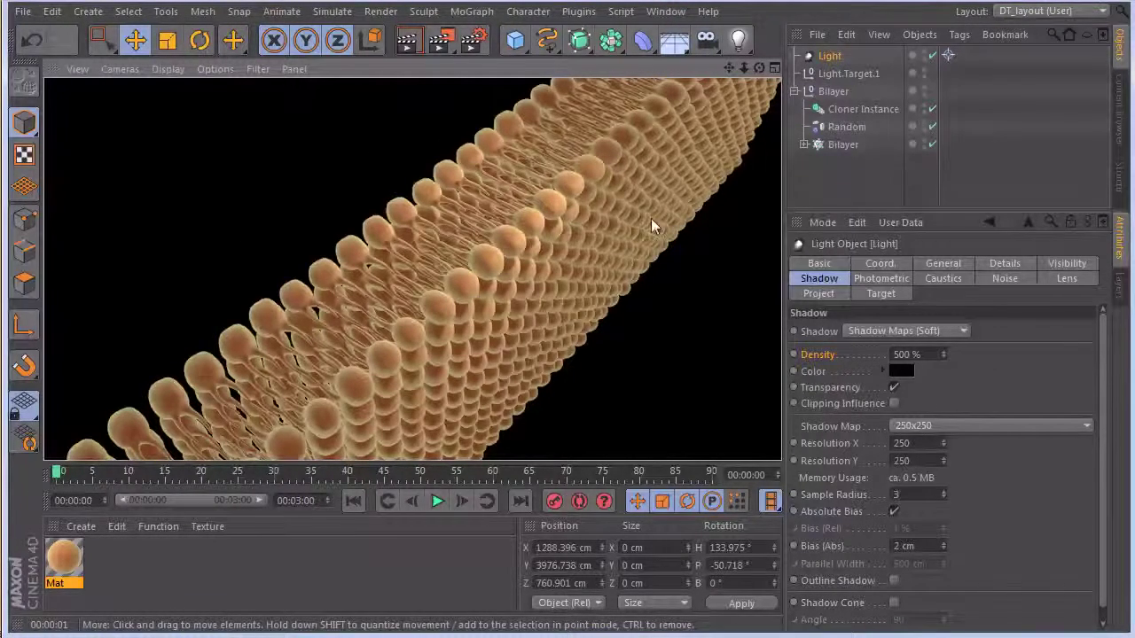
pyautogui.click(818, 176)
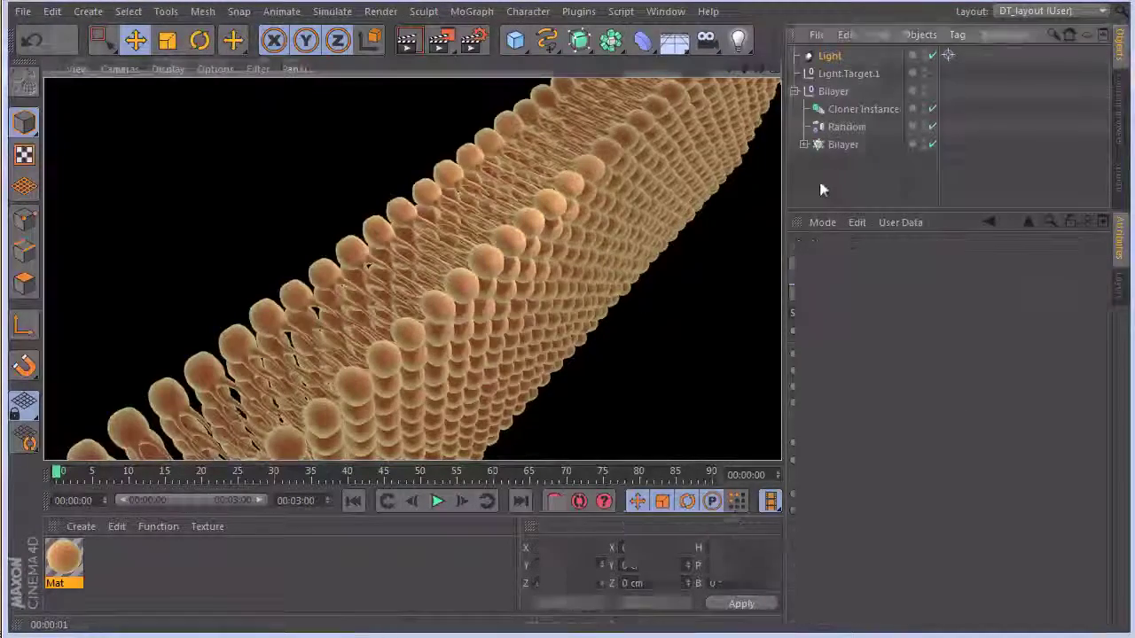
pyautogui.click(774, 68)
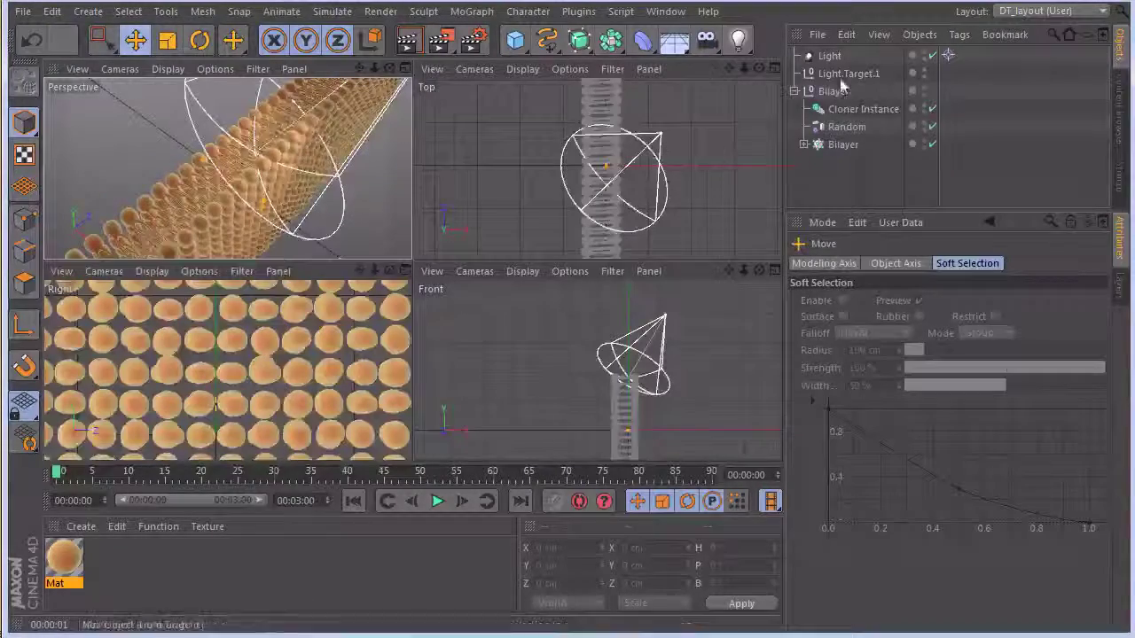
# - Move the spot light in the Top view to about X 1164, Z 1837 cm and extend its falloff radius to the bilayer's upper edge
pyautogui.click(817, 56)
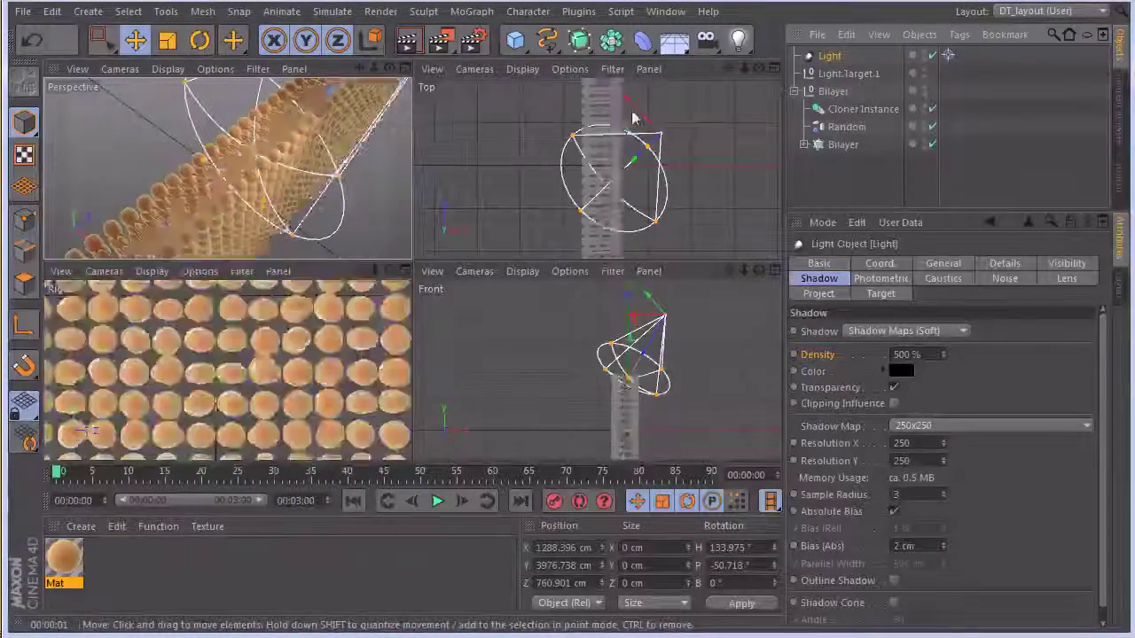
pyautogui.moveTo(717, 177)
pyautogui.mouseDown()
pyautogui.moveTo(727, 167)
pyautogui.moveTo(713, 155)
pyautogui.moveTo(723, 161)
pyautogui.mouseUp()
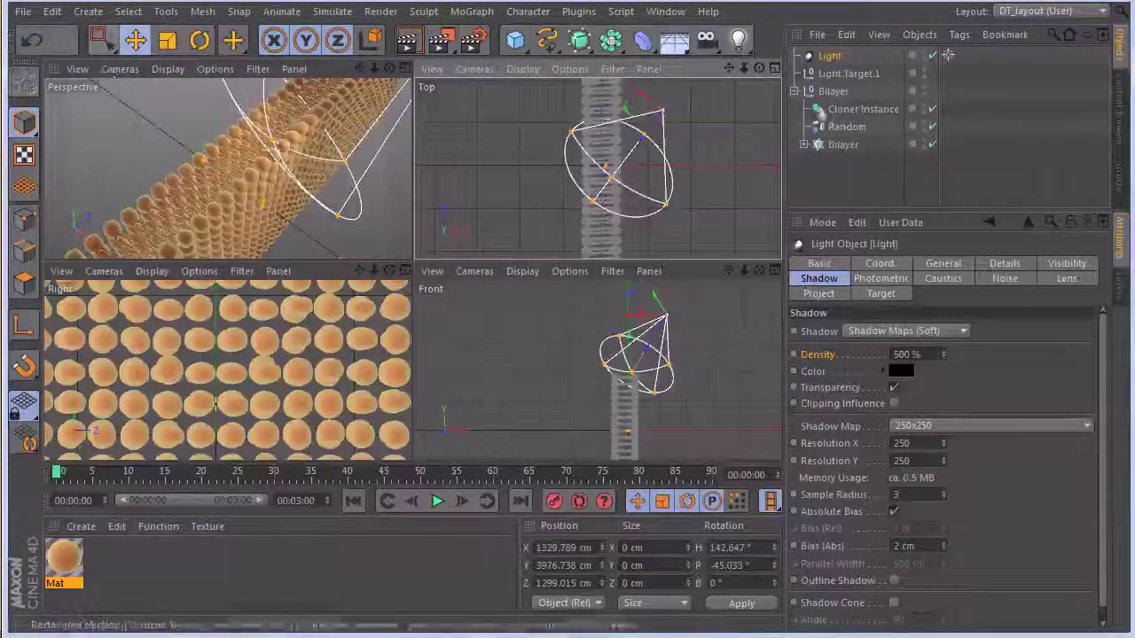
pyautogui.click(844, 73)
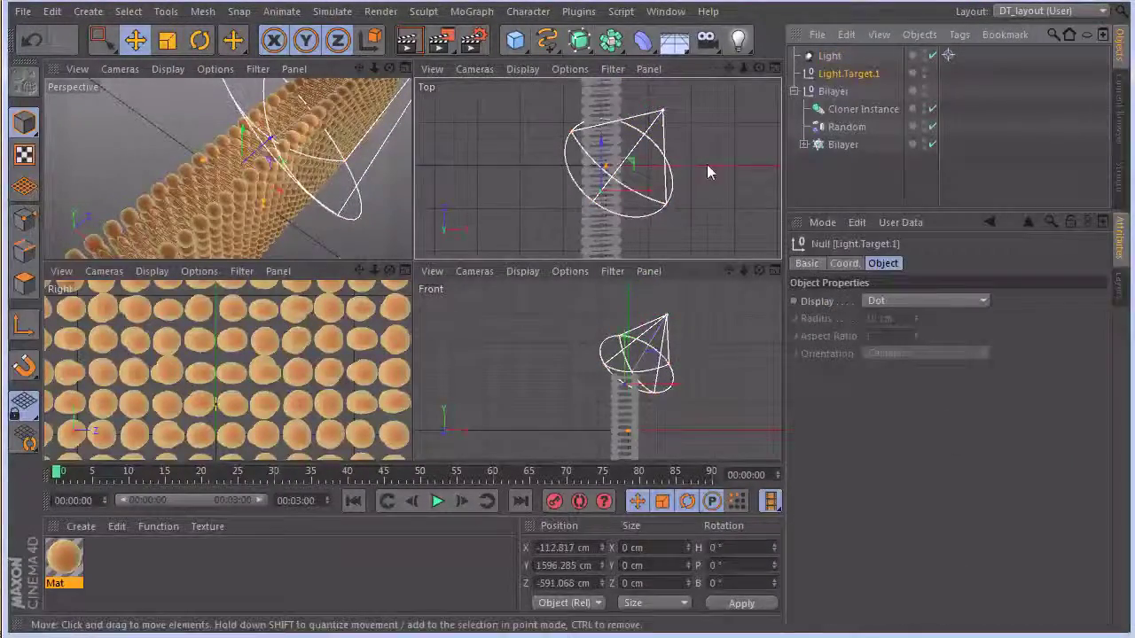
pyautogui.click(828, 58)
pyautogui.moveTo(704, 143); pyautogui.dragTo(613, 105)
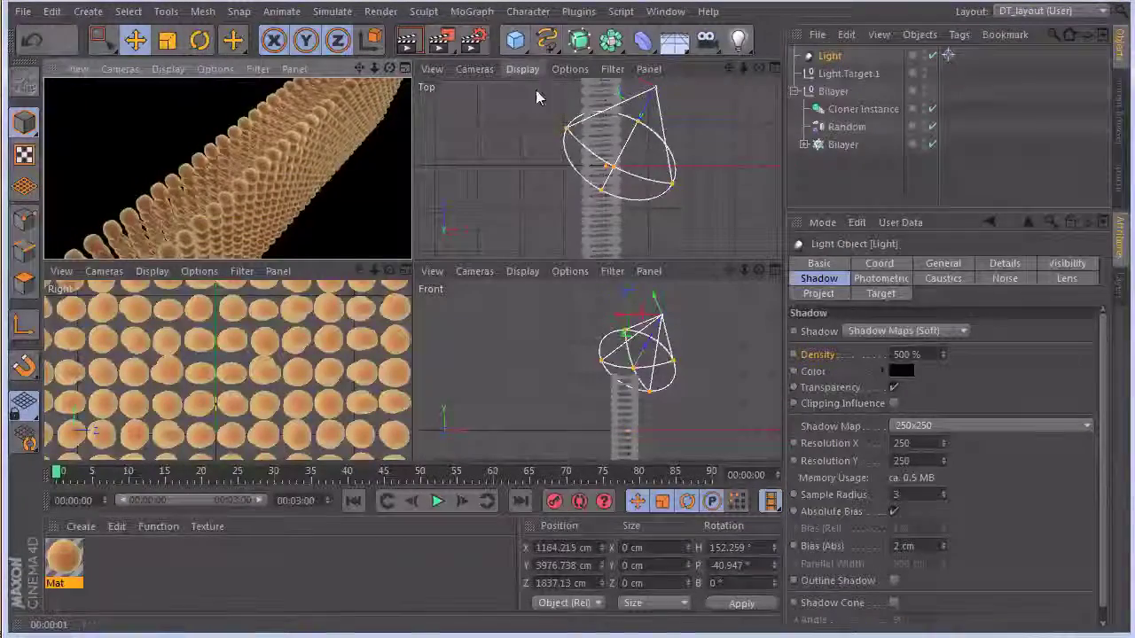
pyautogui.moveTo(630, 372); pyautogui.dragTo(628, 384)
pyautogui.hotkey('ctrl', 'z')
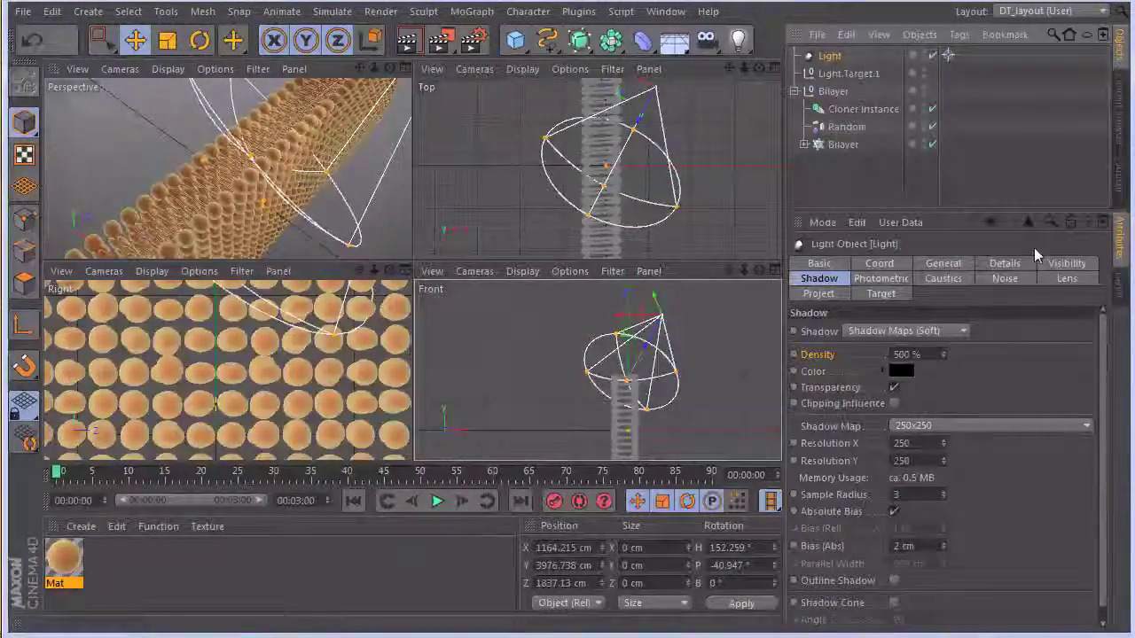
# - Tint the spot light a warm cream colour, RGB 226, 207, 168, and test-render the perspective view
pyautogui.click(964, 264)
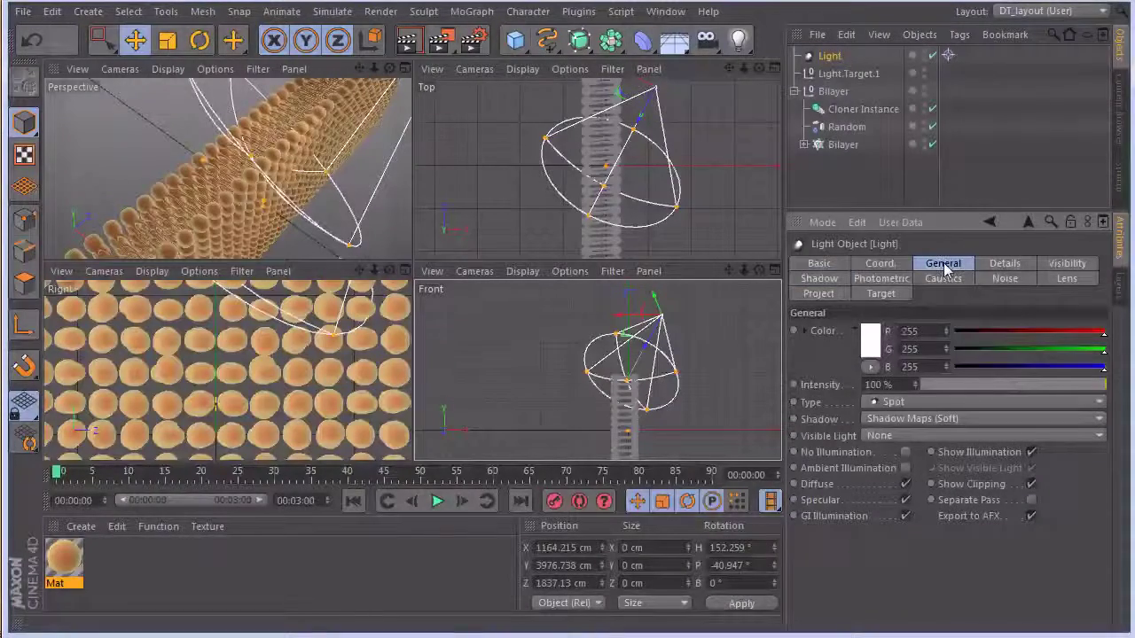
pyautogui.click(869, 341)
pyautogui.click(843, 270)
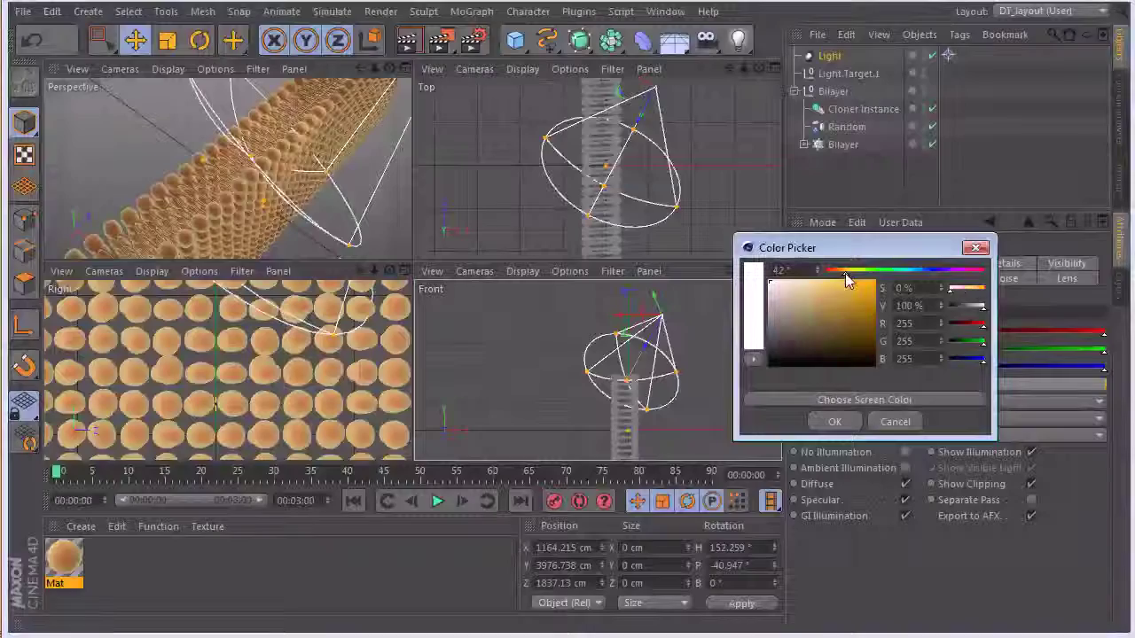
pyautogui.click(795, 293)
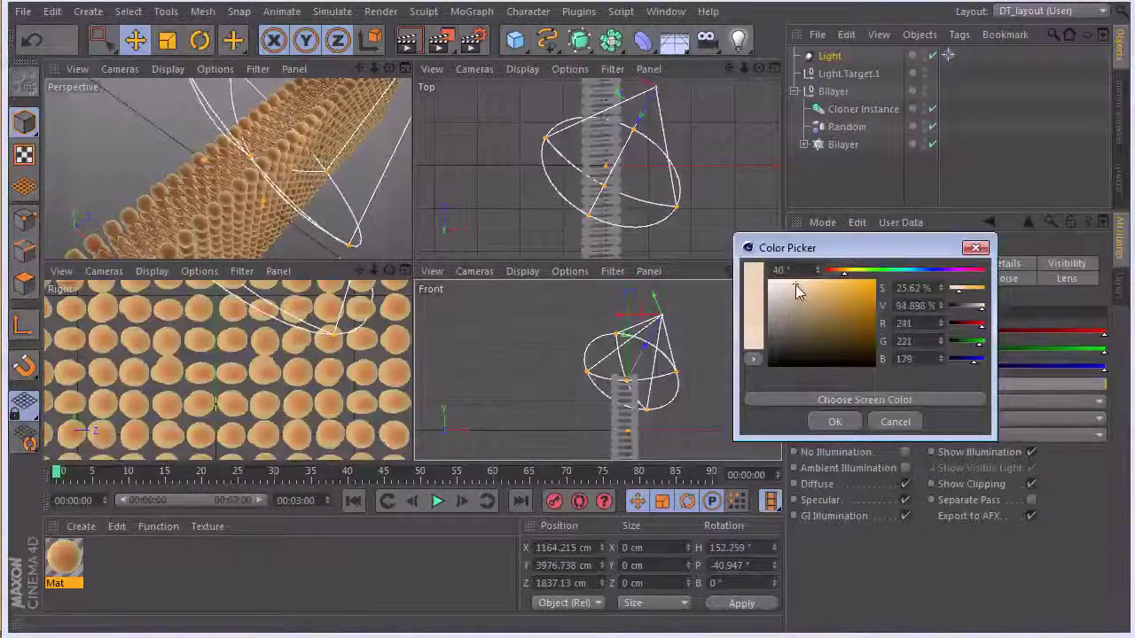
pyautogui.click(834, 422)
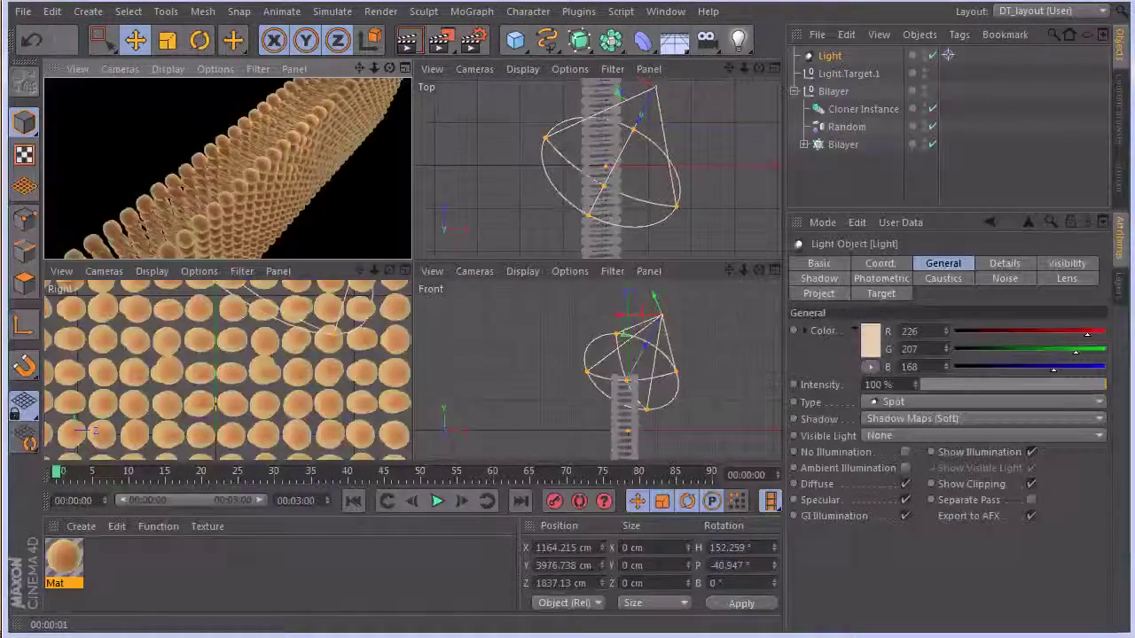
pyautogui.click(994, 178)
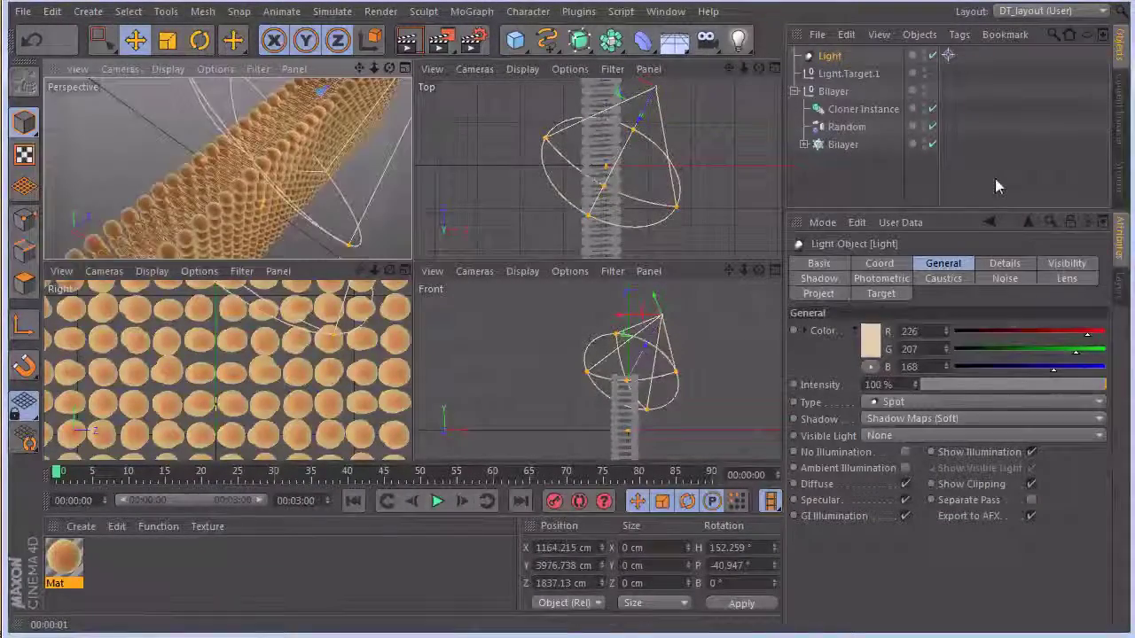
# - Collapse the Bilayer group, extend the spot light's falloff radius farther down into the membrane, and test-render the perspective view
pyautogui.click(795, 91)
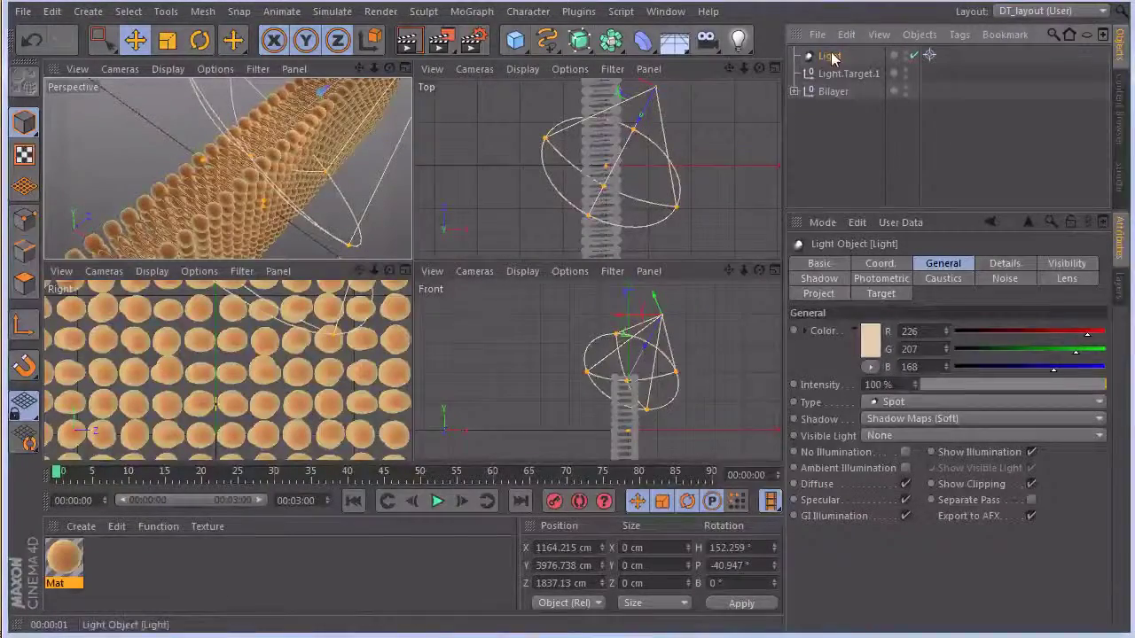
pyautogui.moveTo(622, 382); pyautogui.dragTo(625, 405)
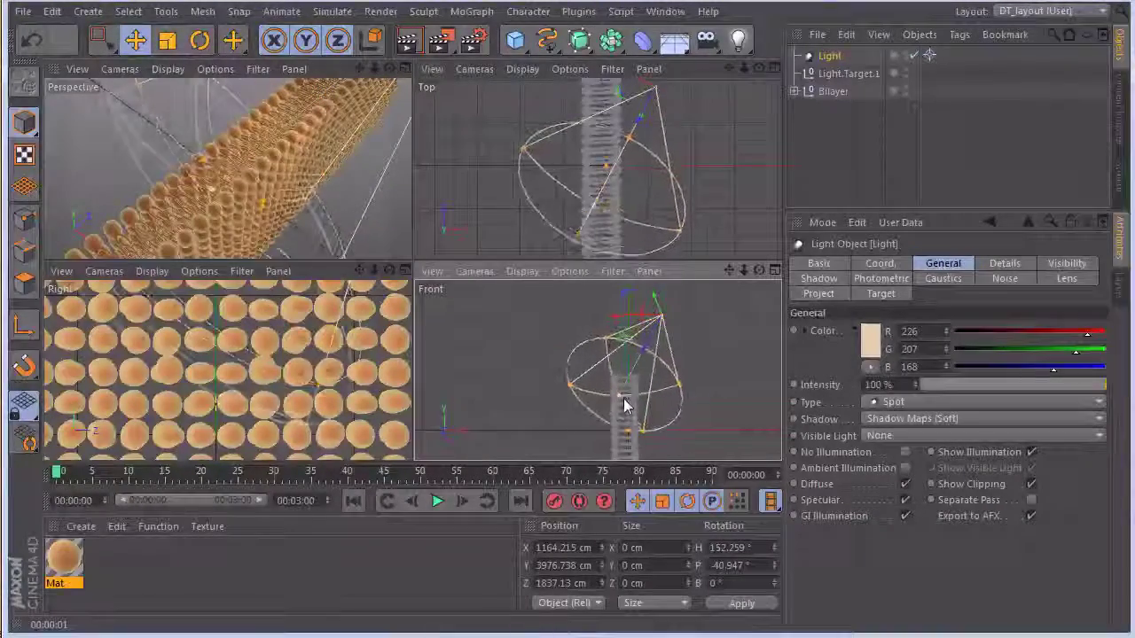
pyautogui.click(334, 71)
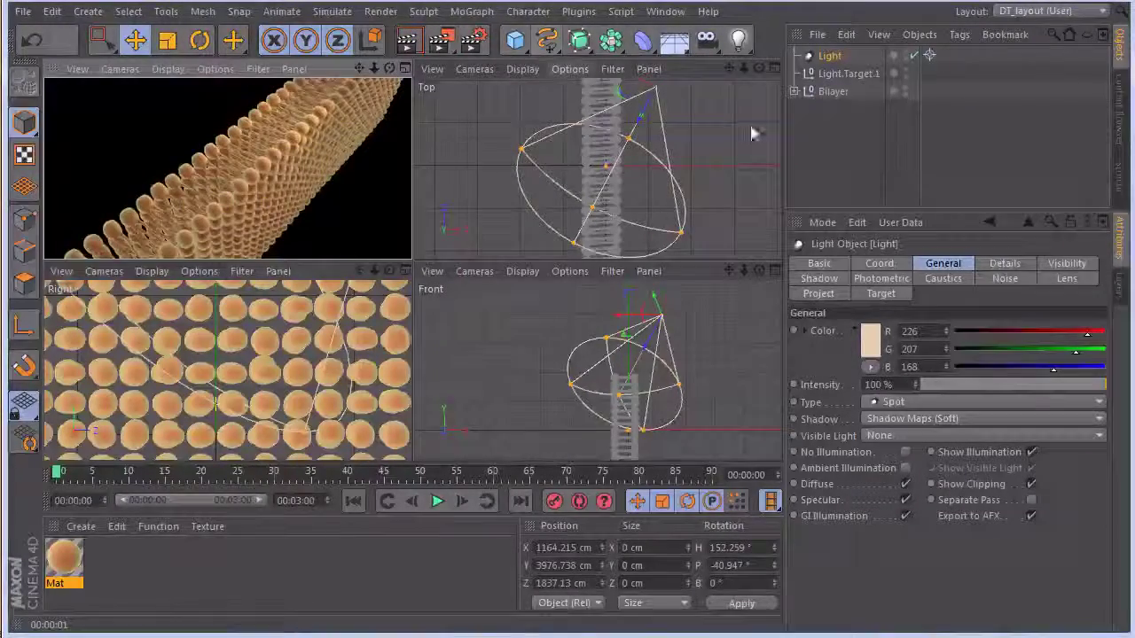
# - Move the spot light farther out from the bilayer in the Front view, to about X 1621, Y 3977 cm, using a test render
pyautogui.moveTo(714, 333); pyautogui.dragTo(723, 337)
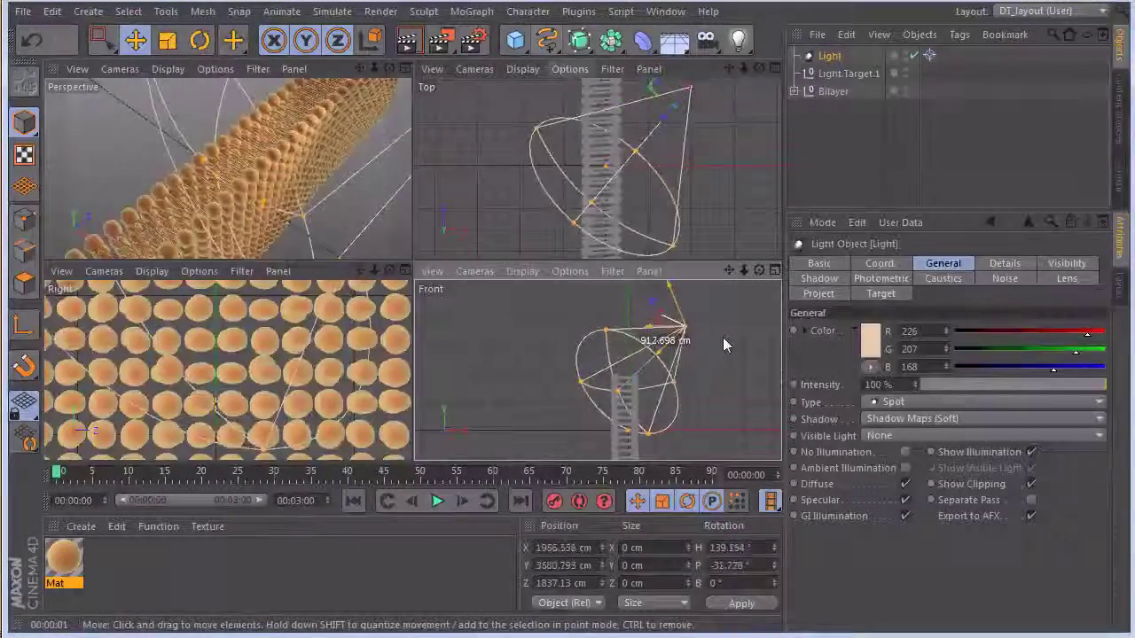
pyautogui.scroll(-6, 213, 354)
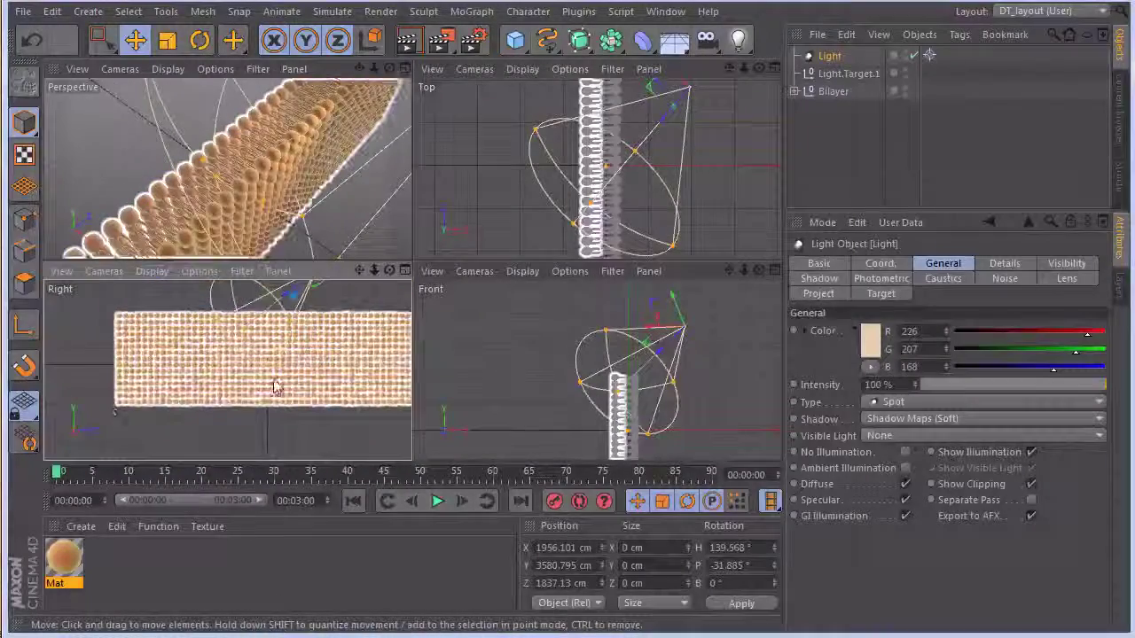
pyautogui.keyDown('alt'); pyautogui.moveTo(231, 425); pyautogui.dragTo(190, 446, button='middle'); pyautogui.keyUp('alt')
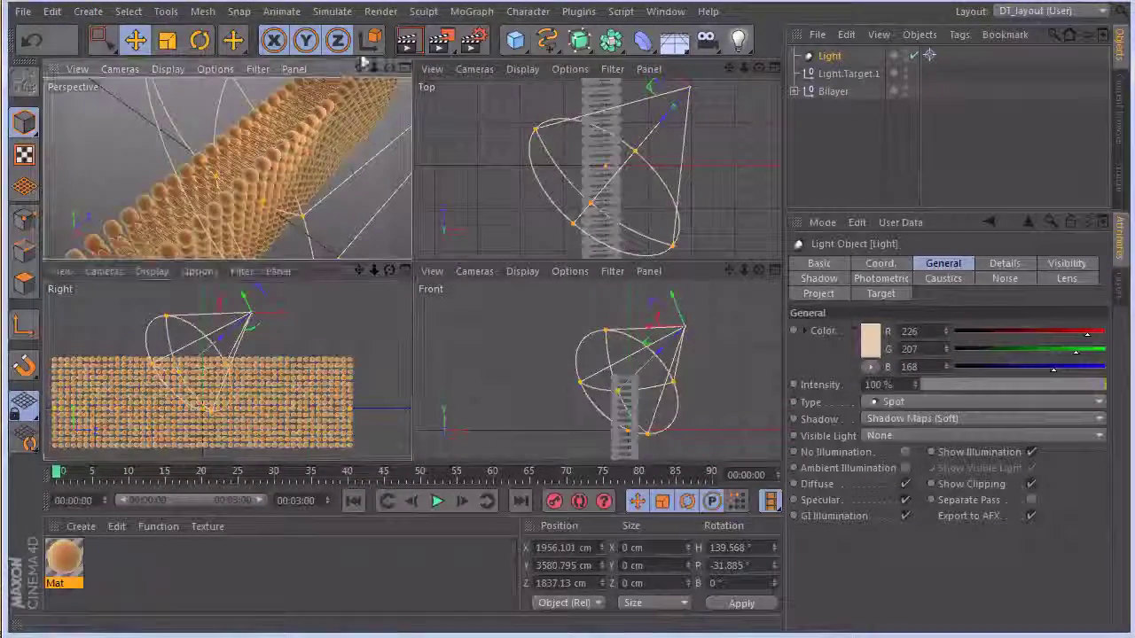
pyautogui.click(457, 33)
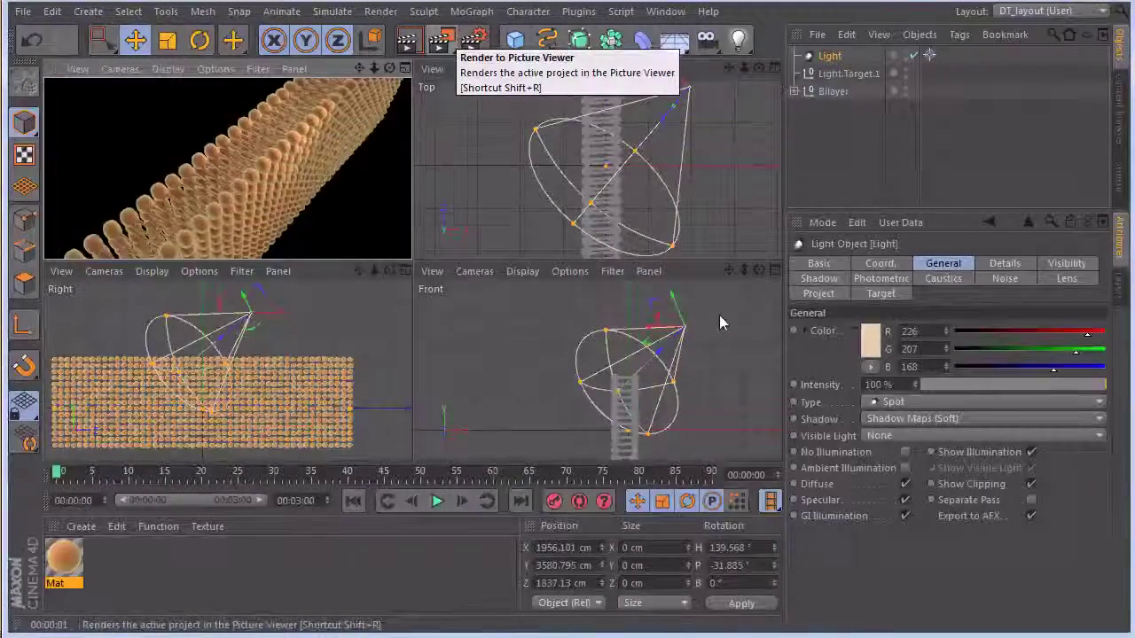
pyautogui.moveTo(718, 324); pyautogui.dragTo(706, 305)
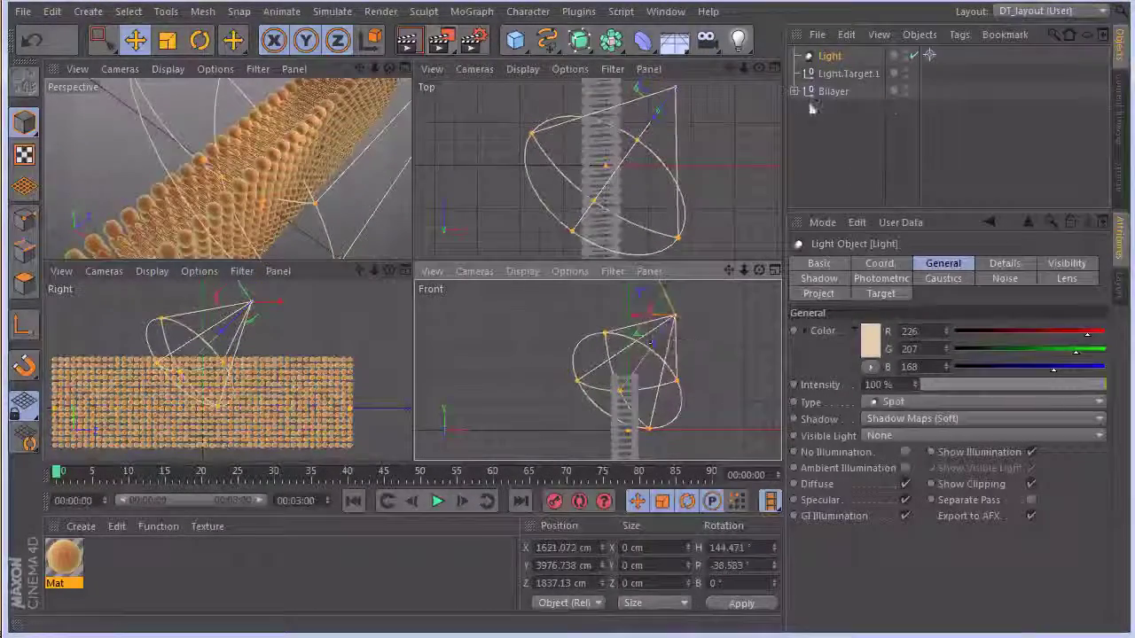
# - Duplicate the spot light and move the copy across the bilayer to about X -4467, Y 4769, Z -1578 cm
pyautogui.keyDown('ctrl'); pyautogui.moveTo(829, 55); pyautogui.dragTo(828, 58); pyautogui.keyUp('ctrl')
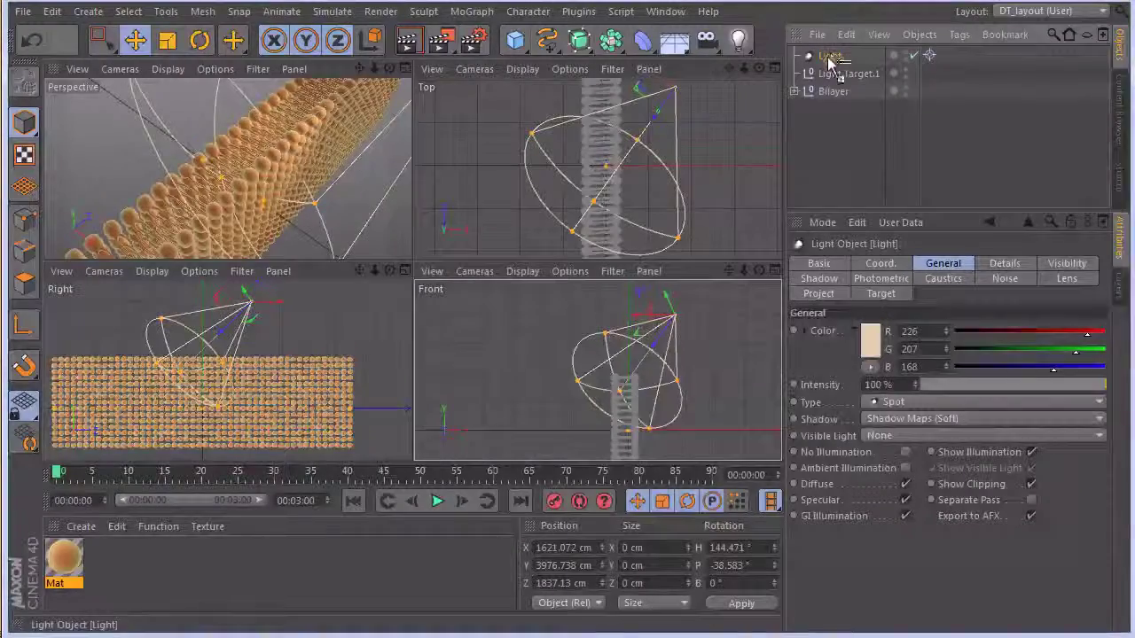
pyautogui.moveTo(678, 105); pyautogui.dragTo(511, 284)
pyautogui.moveTo(605, 300); pyautogui.dragTo(573, 268)
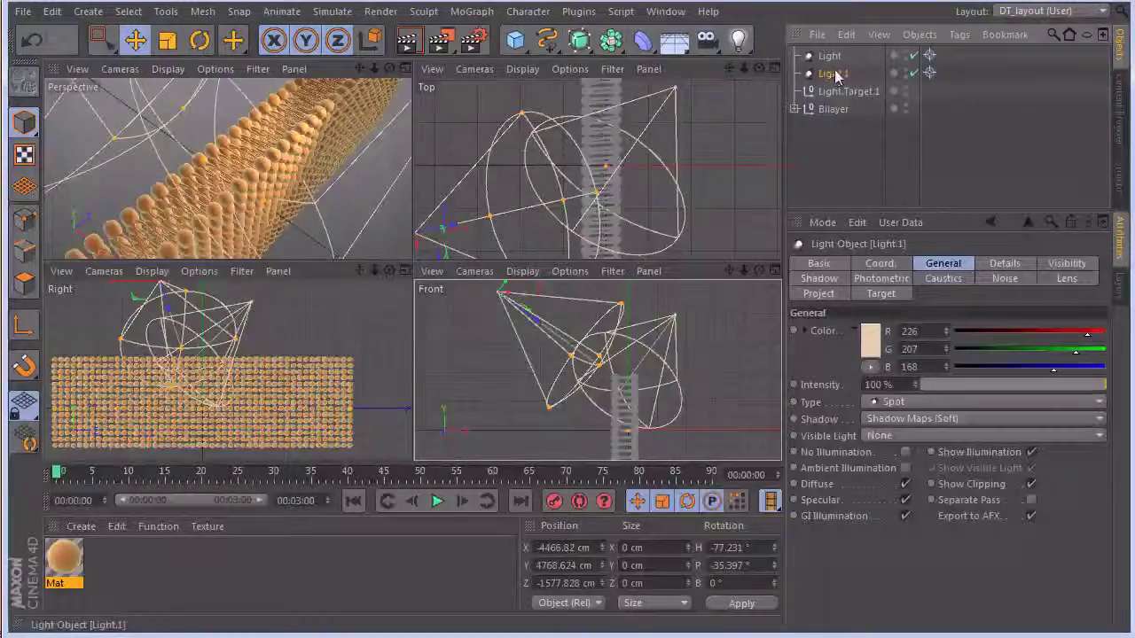
# - Tint the duplicated spot light a pale cool blue, RGB 197, 215, 234, and check it with a perspective test render
pyautogui.click(875, 344)
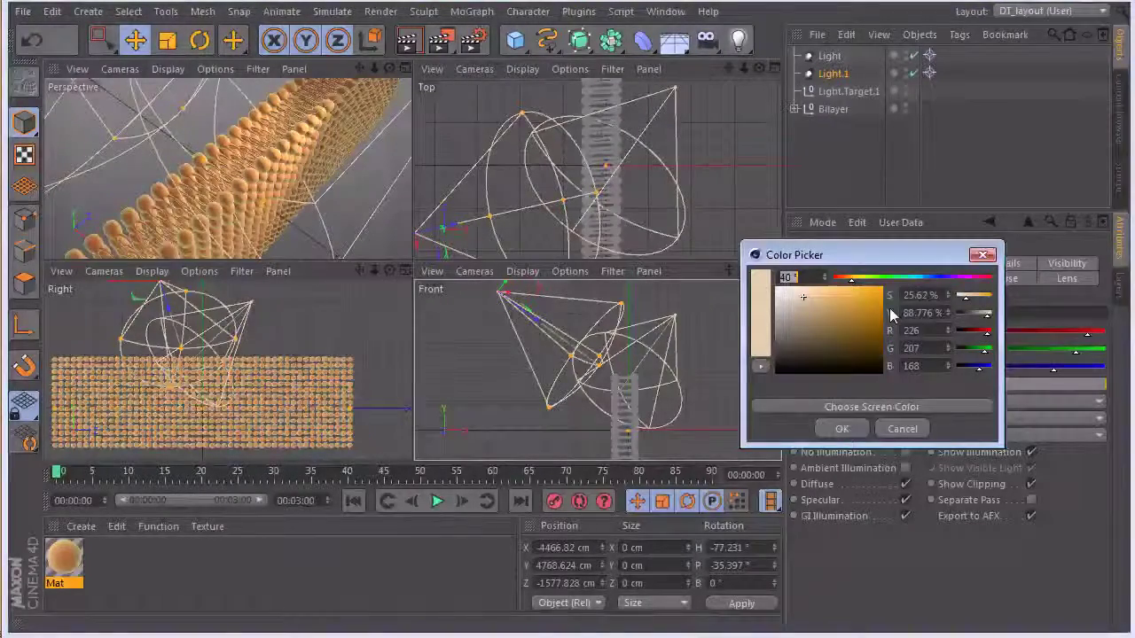
pyautogui.click(924, 280)
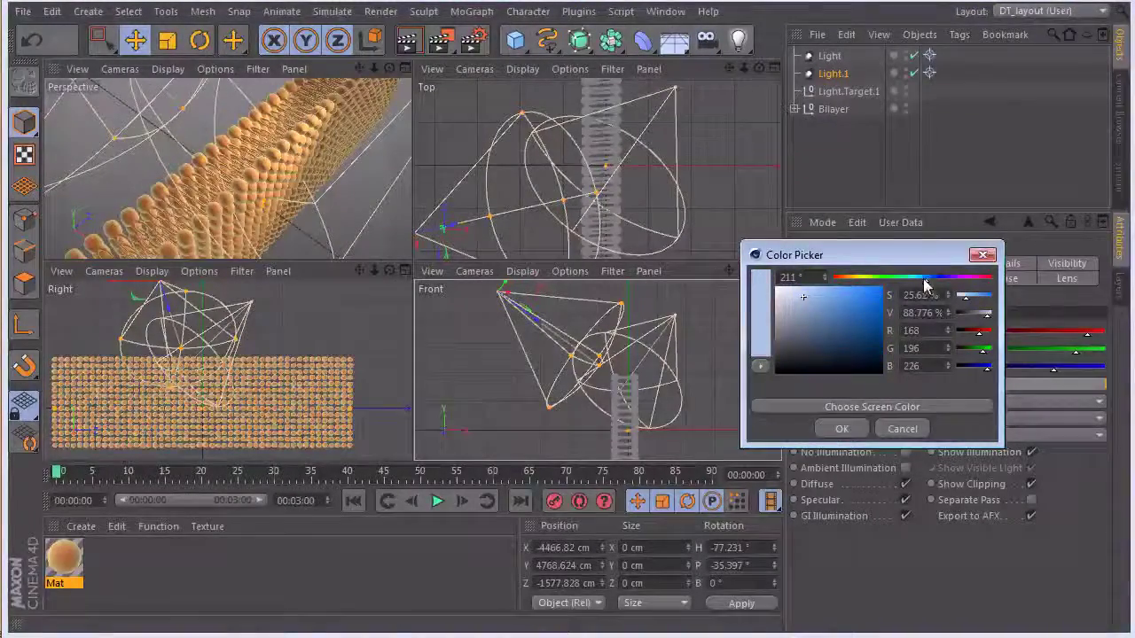
pyautogui.click(792, 293)
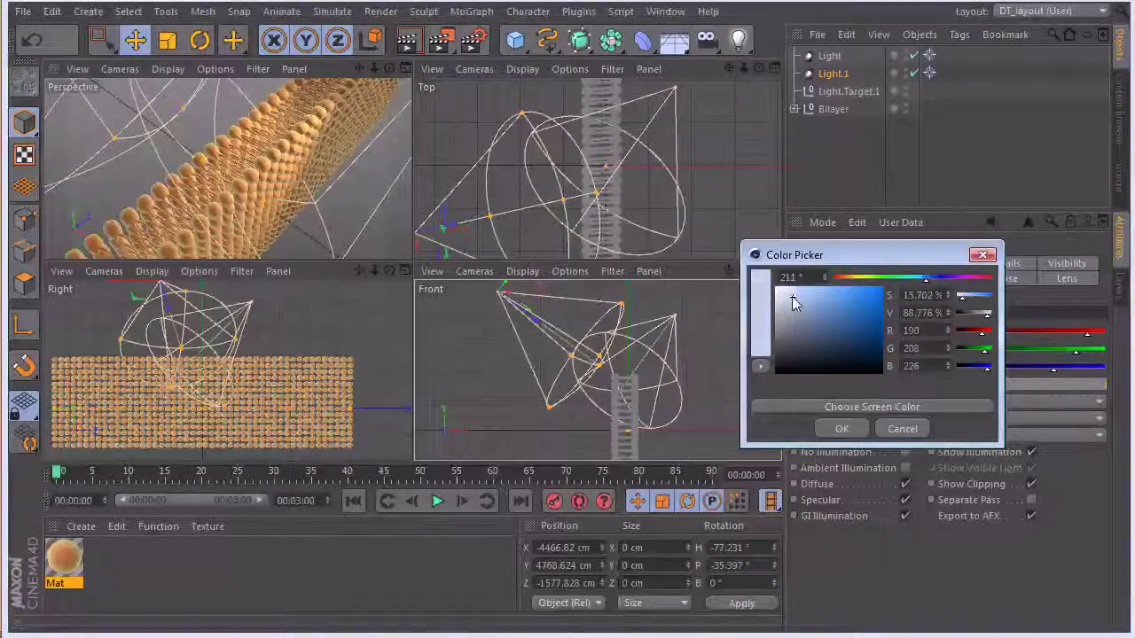
pyautogui.click(840, 429)
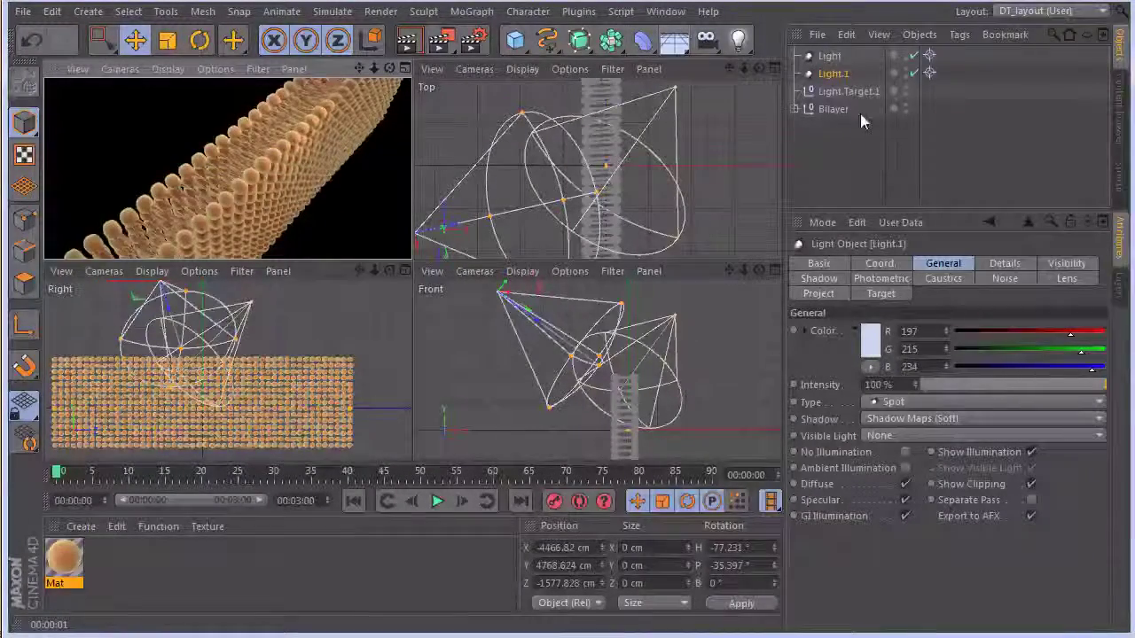
pyautogui.press('a')
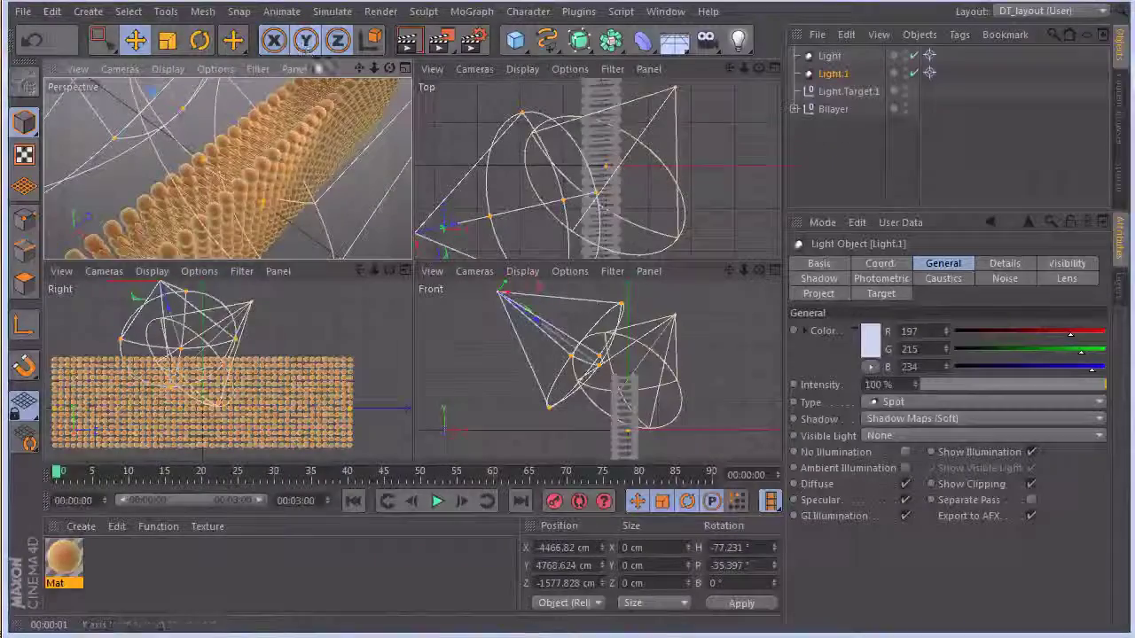
# - Hide both spot lights in the editor viewports
pyautogui.doubleClick(905, 70)
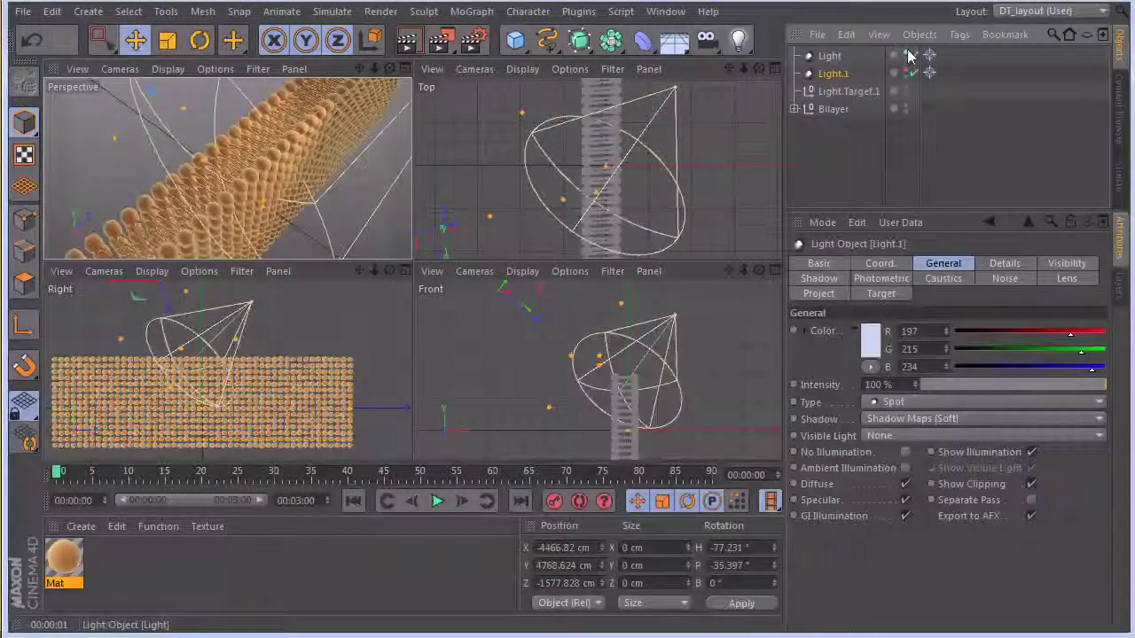
pyautogui.click(905, 72)
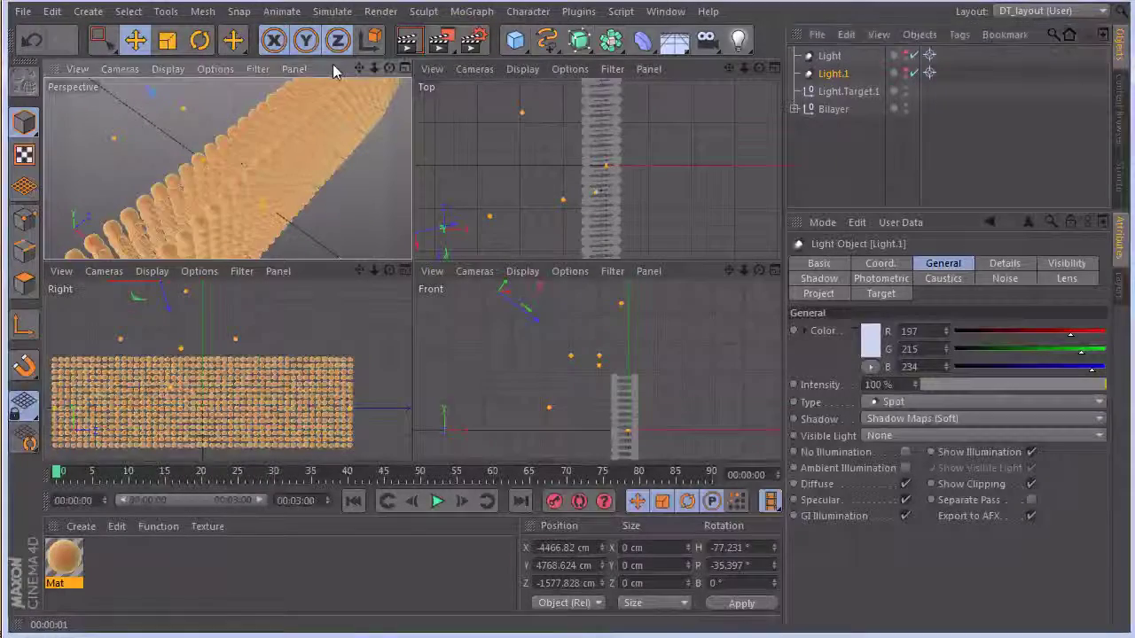
pyautogui.click(796, 109)
pyautogui.click(796, 110)
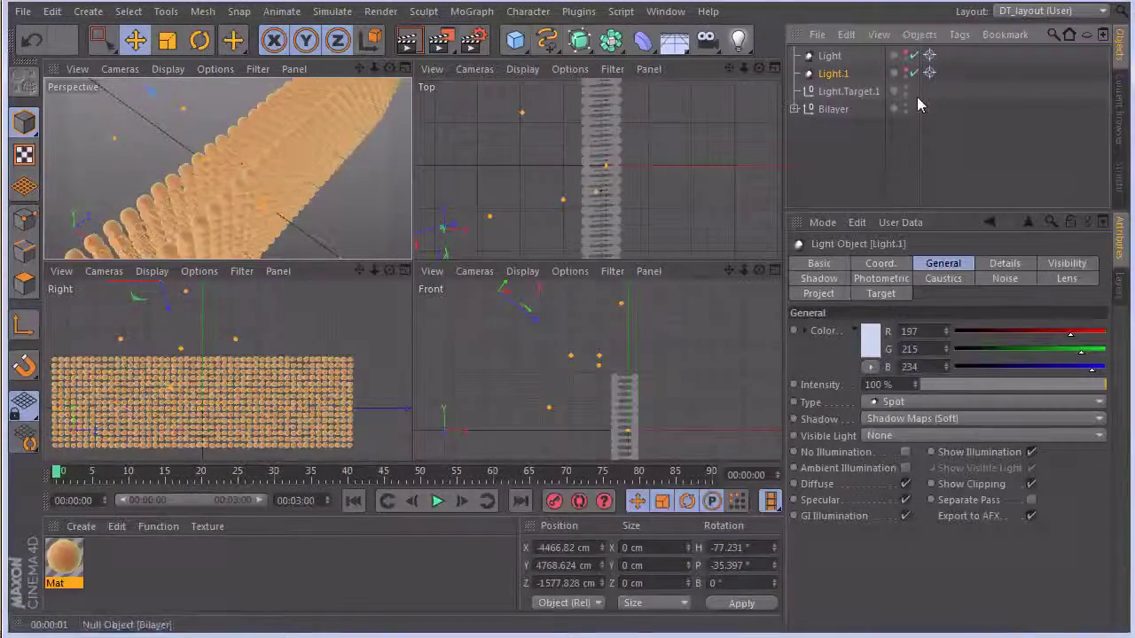
# - Add a Twist deformer and rotate its heading to 90° in the Top view
pyautogui.click(642, 40)
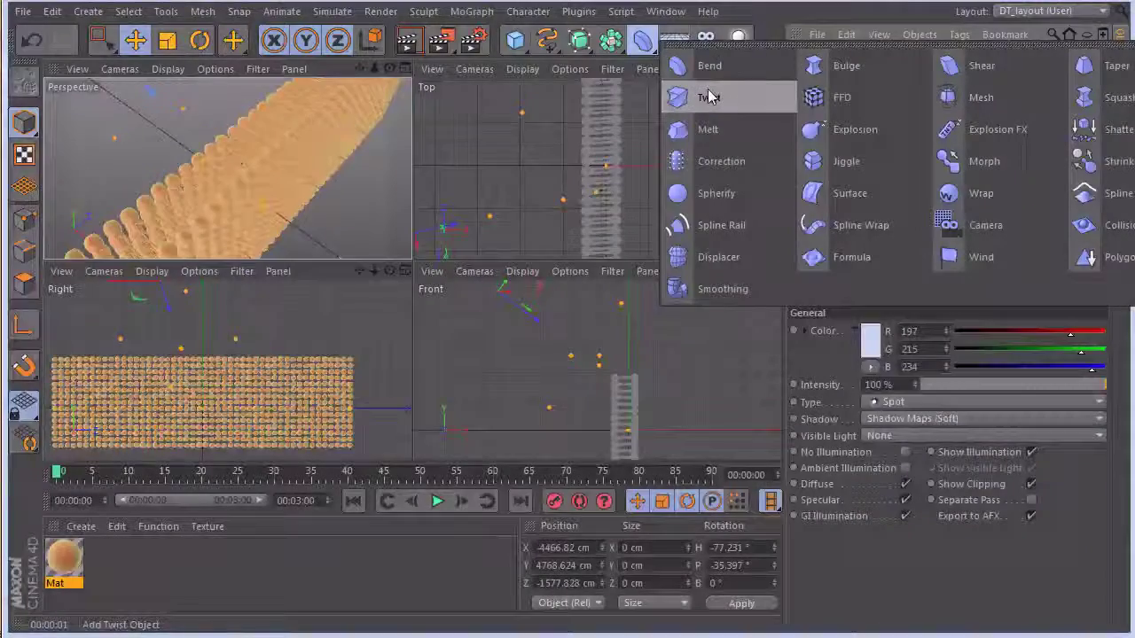
pyautogui.click(707, 98)
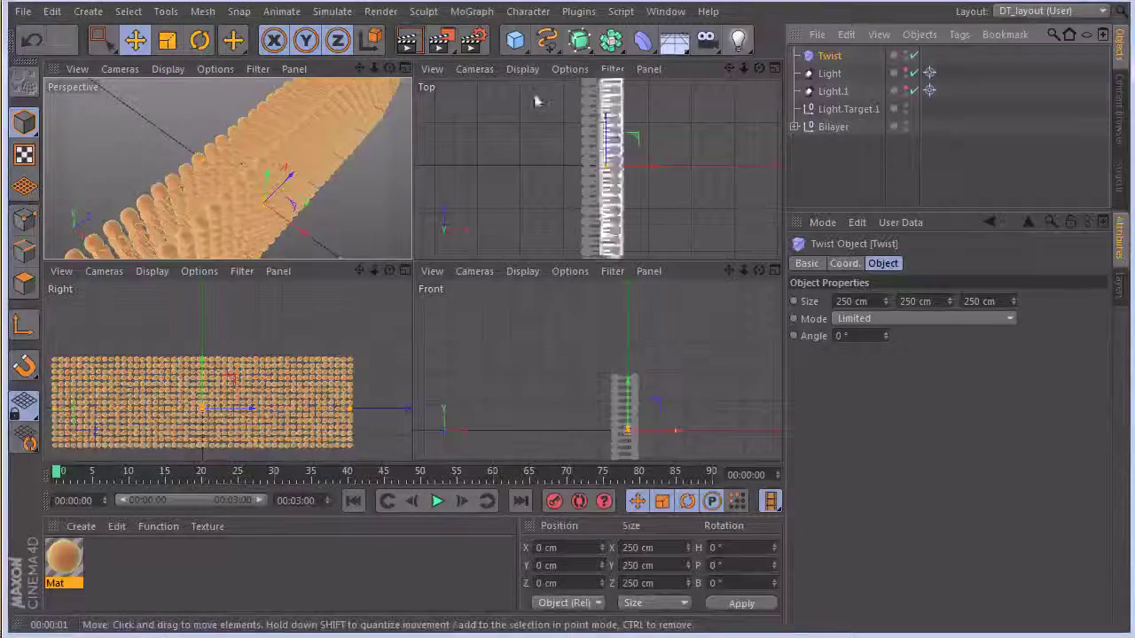
pyautogui.keyDown('alt'); pyautogui.moveTo(609, 151); pyautogui.dragTo(713, 124, button='right'); pyautogui.keyUp('alt')
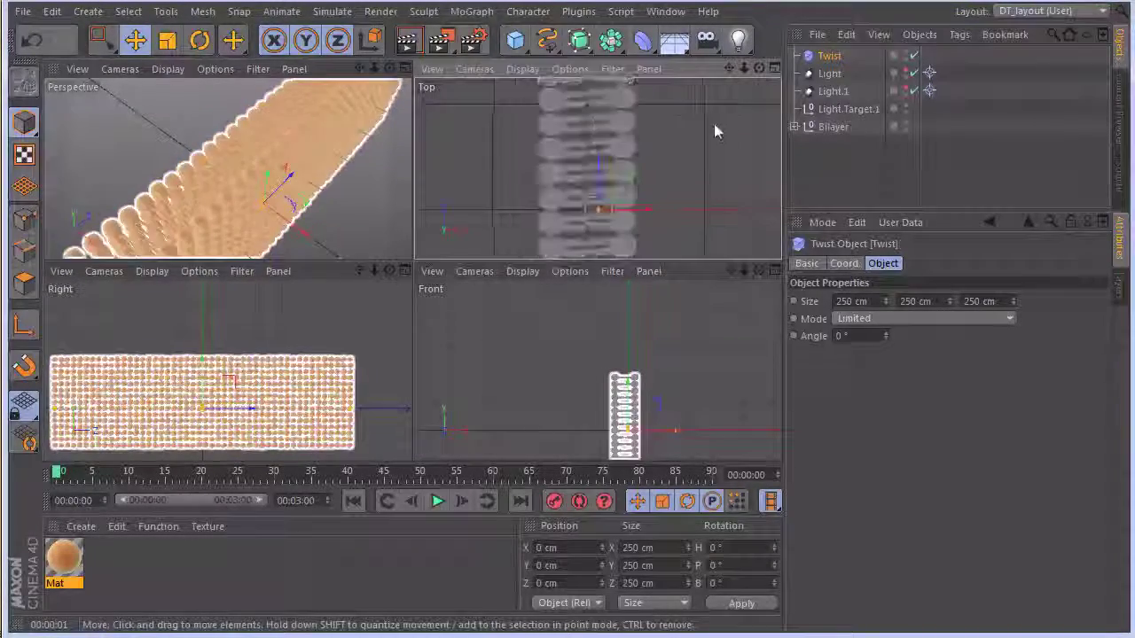
pyautogui.keyDown('alt'); pyautogui.moveTo(687, 155); pyautogui.dragTo(706, 127, button='middle'); pyautogui.keyUp('alt')
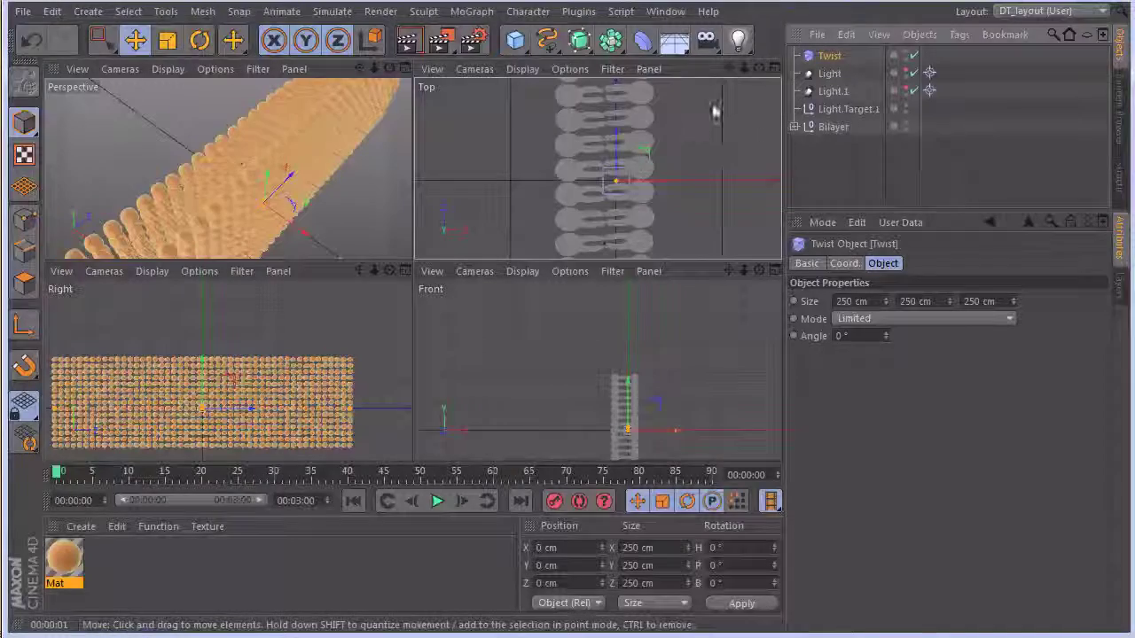
pyautogui.click(198, 39)
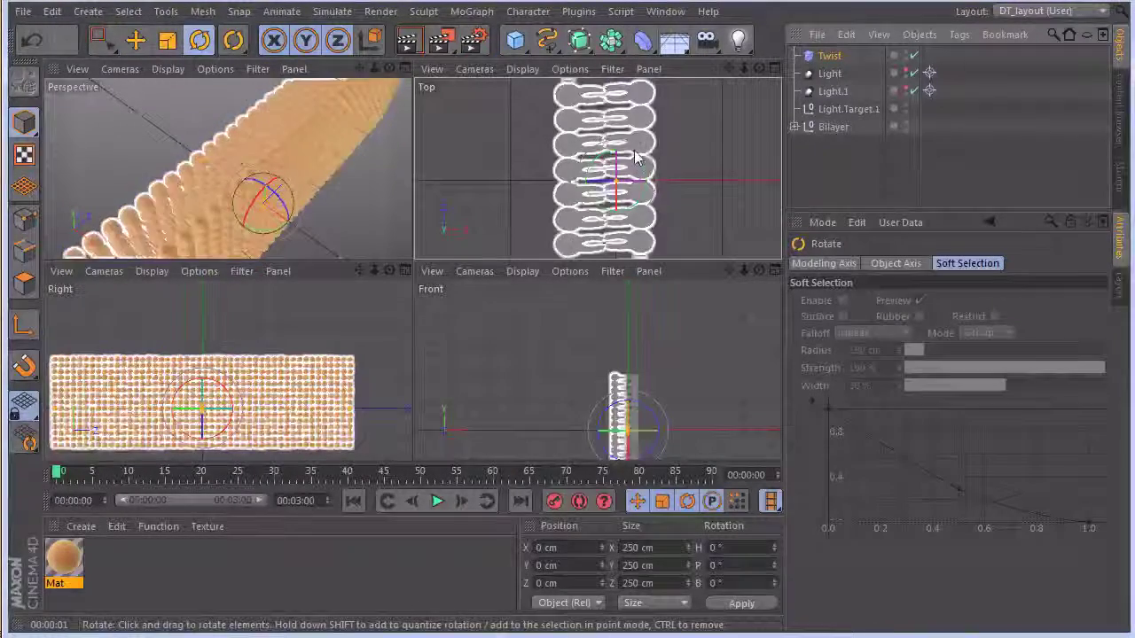
pyautogui.moveTo(626, 158); pyautogui.dragTo(562, 165)
pyautogui.press('e')
pyautogui.scroll(2, 651, 370)
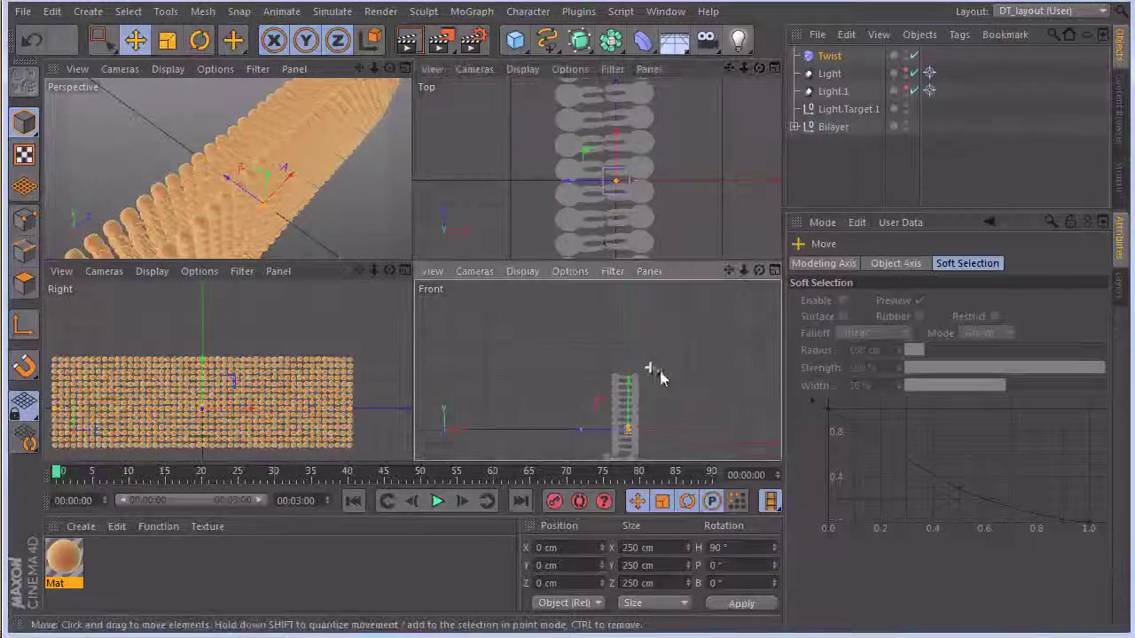
# - Set the Twist deformer's X size to 3000 cm
pyautogui.click(826, 56)
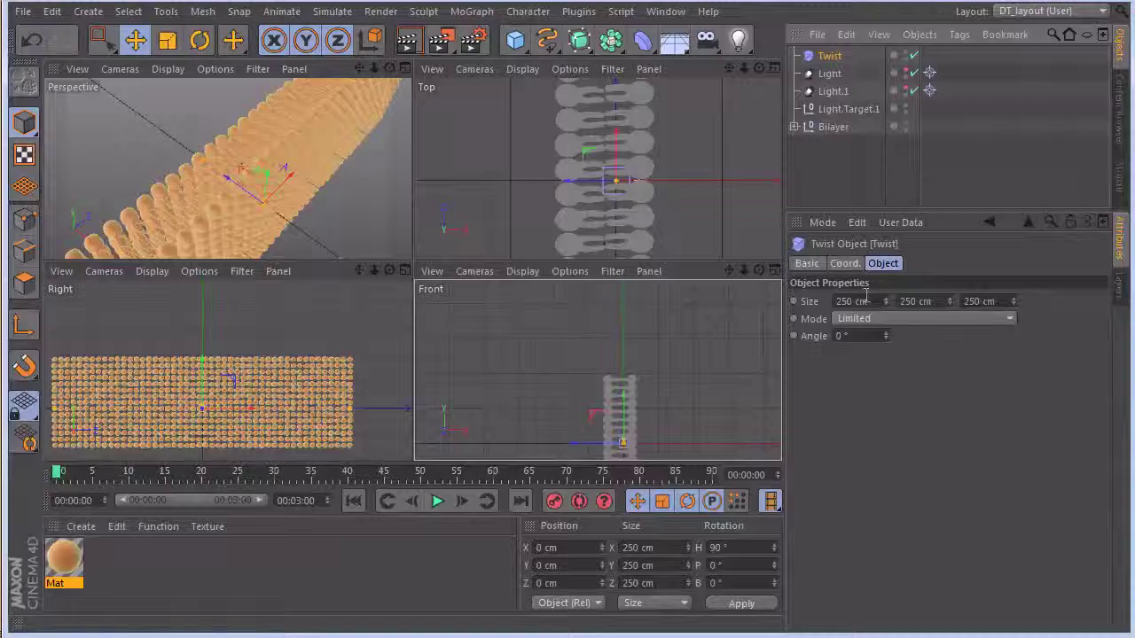
pyautogui.write('300')
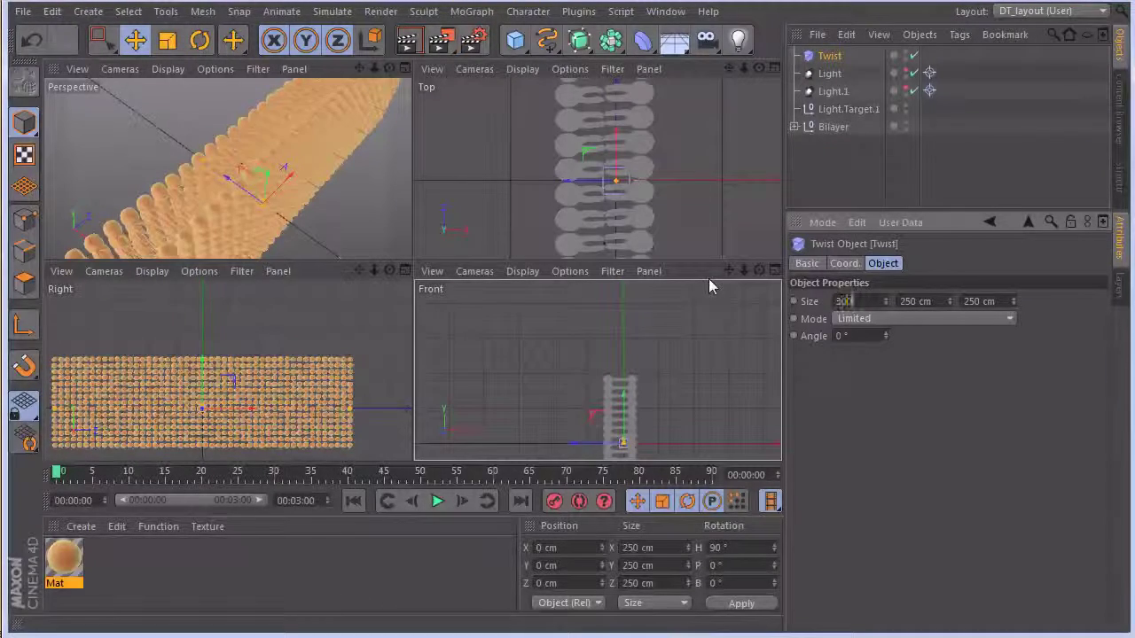
pyautogui.write('0')
pyautogui.press('Return')
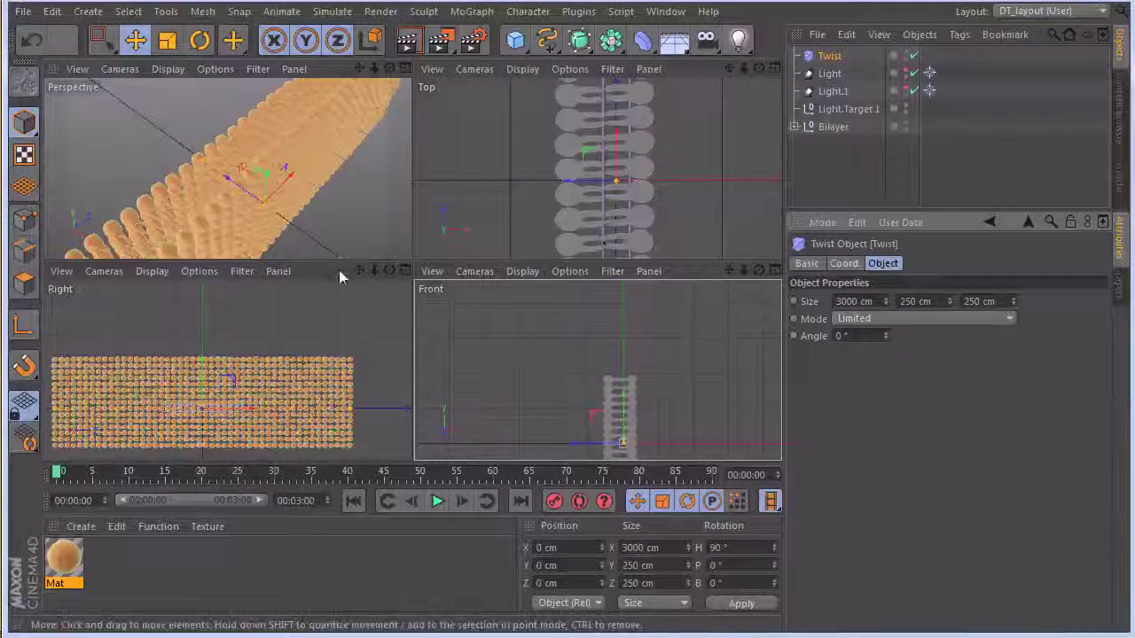
# - Enlarge the Twist deformer's Y size until it spans the membrane's height, settling on 5000 cm
pyautogui.click(874, 301)
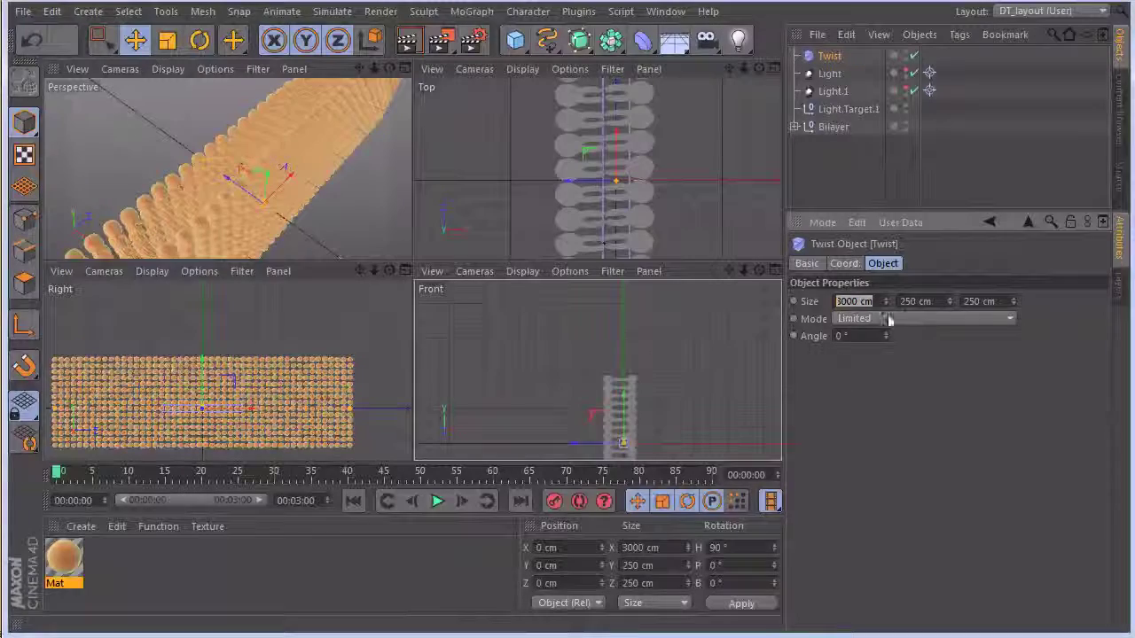
pyautogui.click(942, 301)
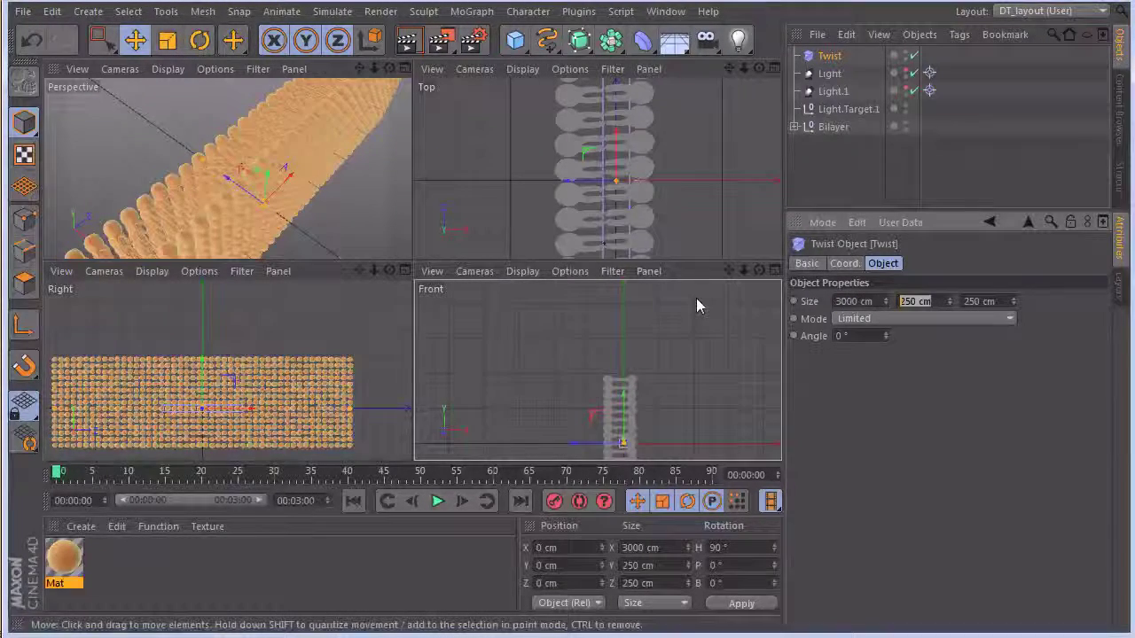
pyautogui.write('500')
pyautogui.press('Return')
pyautogui.moveTo(924, 301); pyautogui.dragTo(687, 278)
pyautogui.write('500000')
pyautogui.press('Return')
pyautogui.click(915, 301)
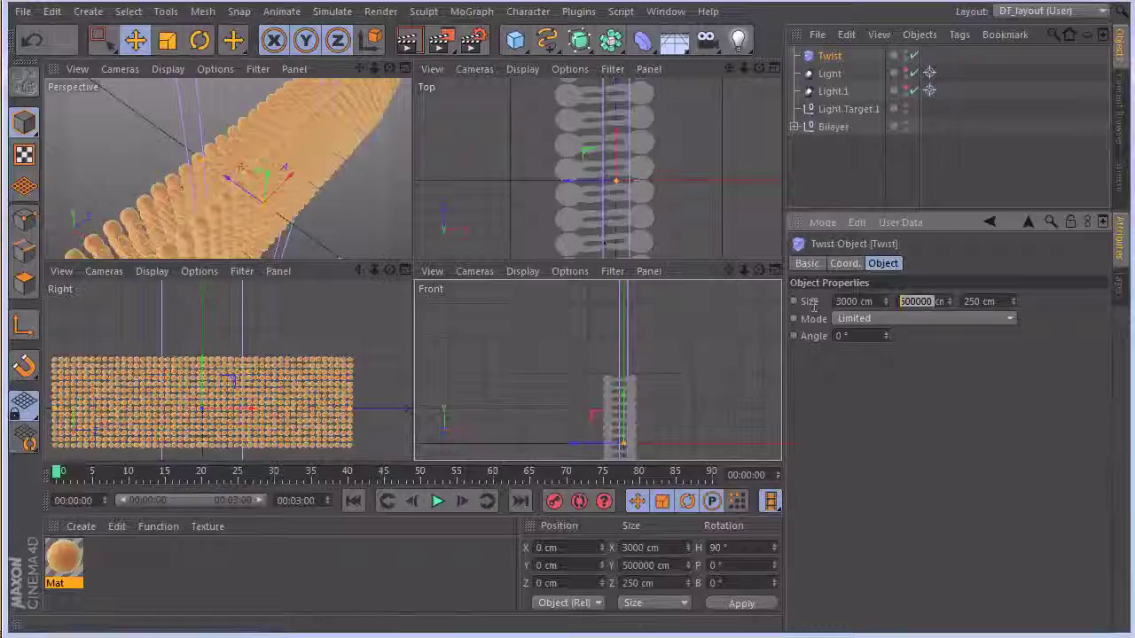
pyautogui.write('5000')
pyautogui.press('Return')
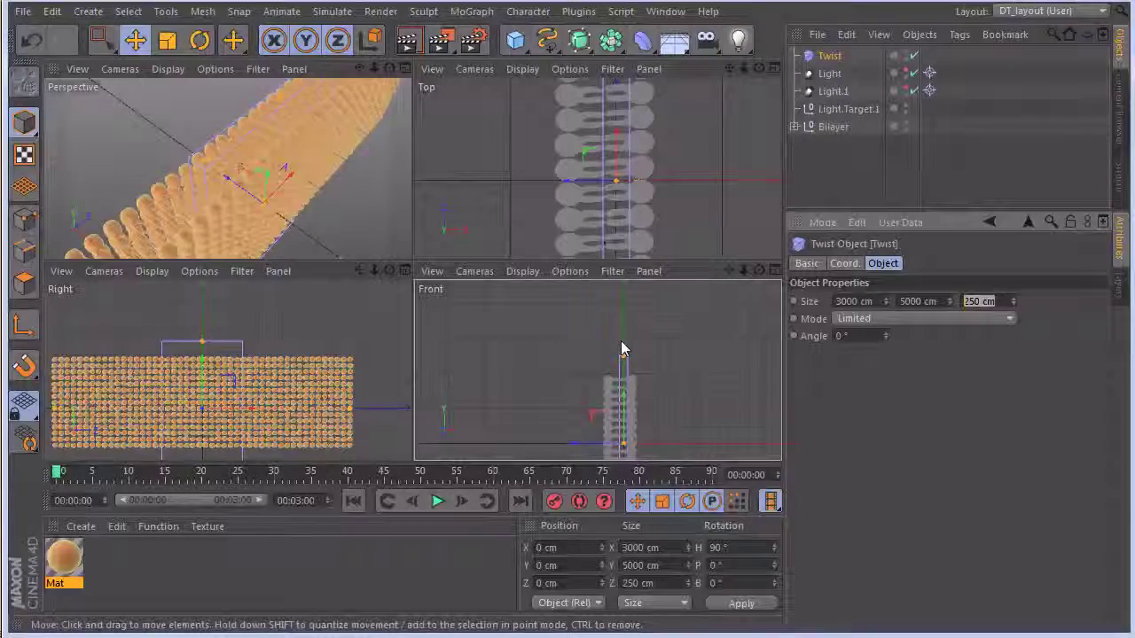
# - Set the Twist deformer's Z size to 1200 cm and center it over the bilayer at about X -127 cm
pyautogui.write('500')
pyautogui.press('Return')
pyautogui.write('1200')
pyautogui.press('Return')
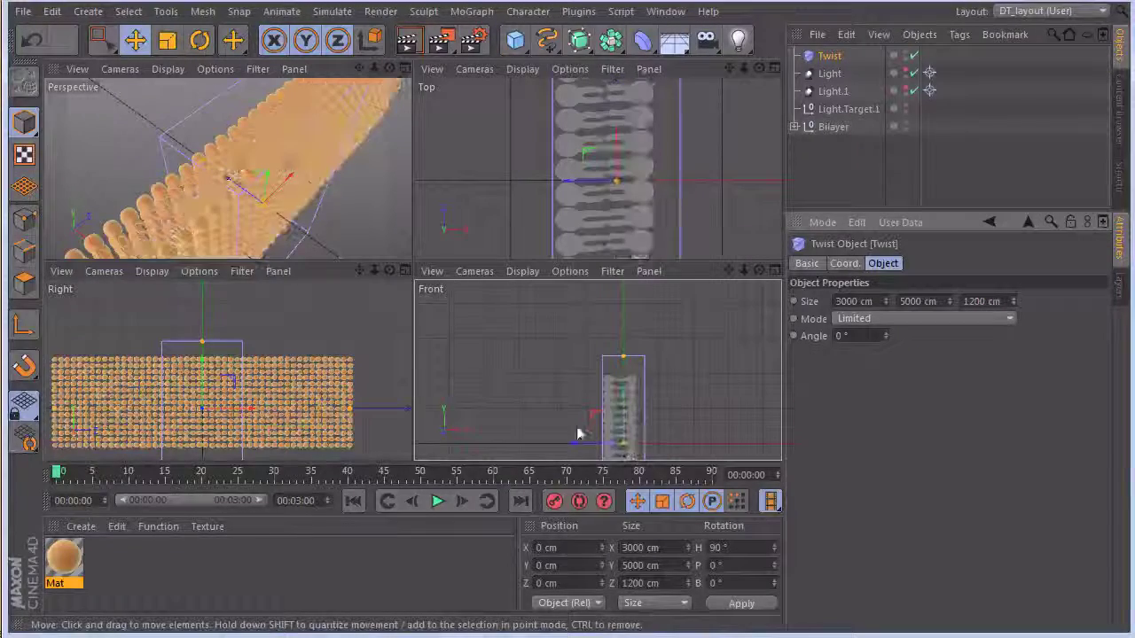
pyautogui.moveTo(577, 448); pyautogui.dragTo(570, 441)
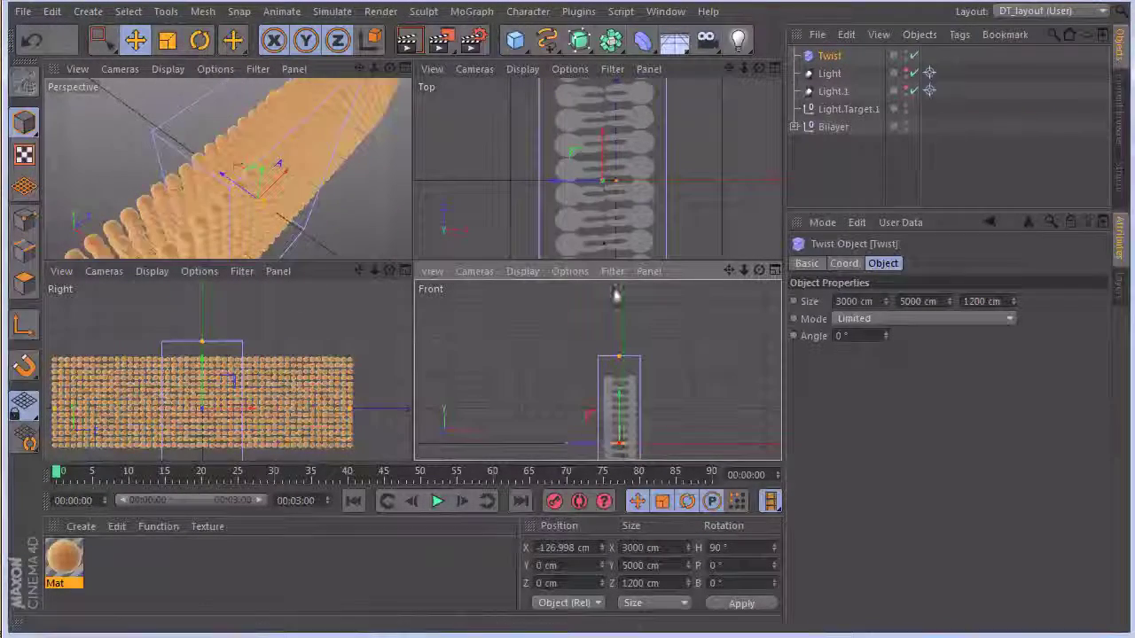
# - Switch the Twist deformer's mode to Unlimited and place it inside the Bilayer group
pyautogui.click(873, 319)
pyautogui.click(840, 353)
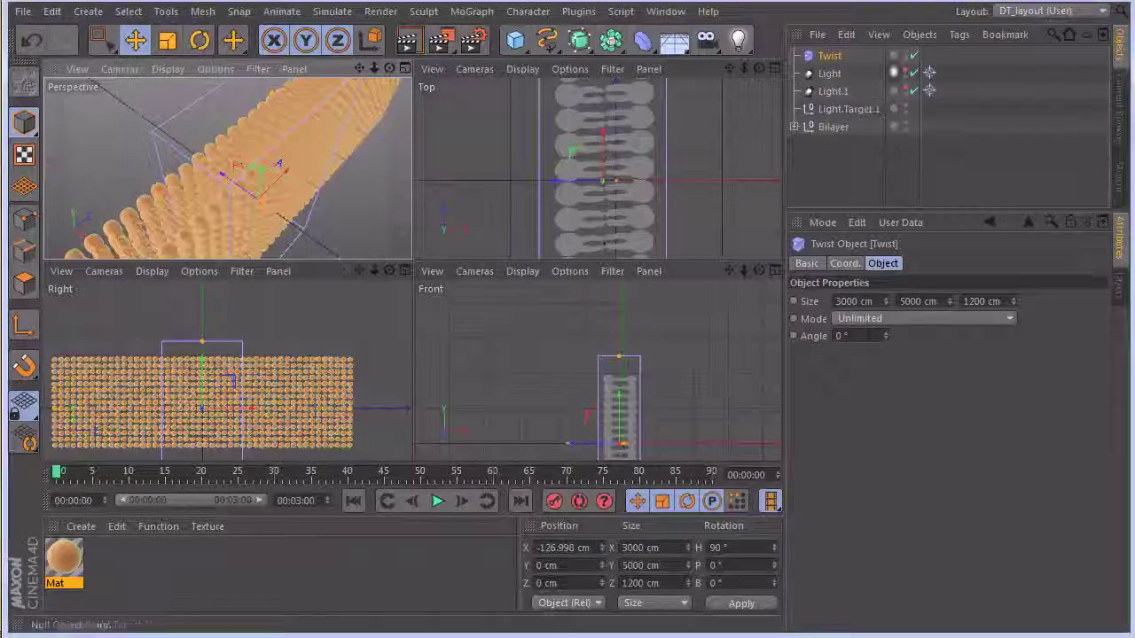
pyautogui.click(794, 127)
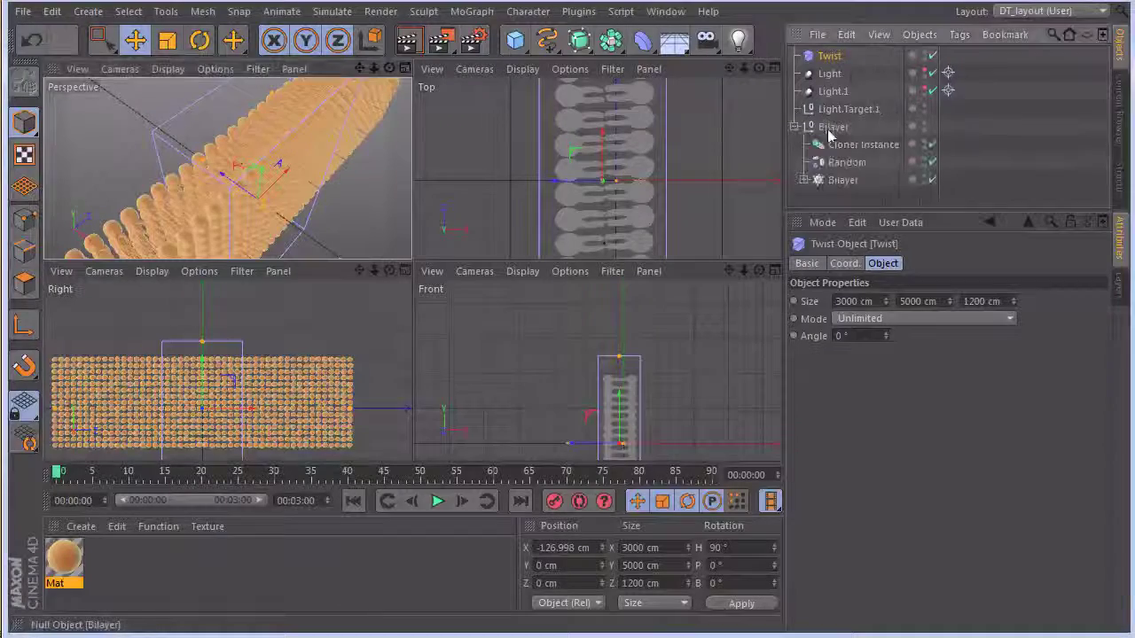
pyautogui.moveTo(840, 188); pyautogui.dragTo(840, 190)
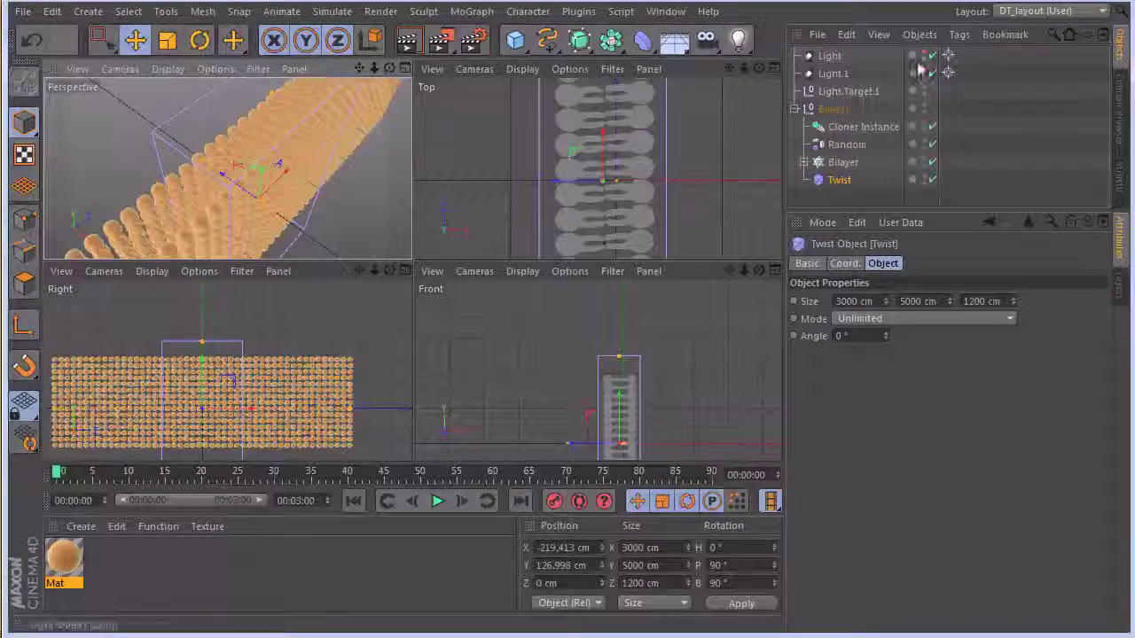
# - Set the twist angle to 10°, maximize the perspective view, and hide the Twist deformer in the editor
pyautogui.doubleClick(857, 336)
pyautogui.write('10')
pyautogui.press('Return')
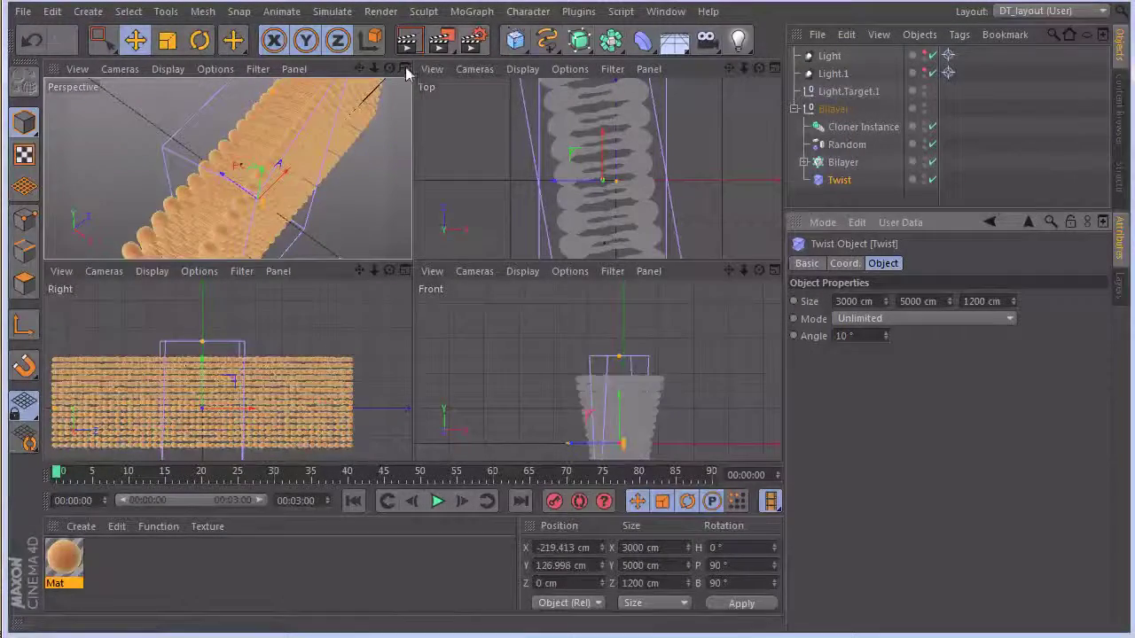
pyautogui.click(404, 68)
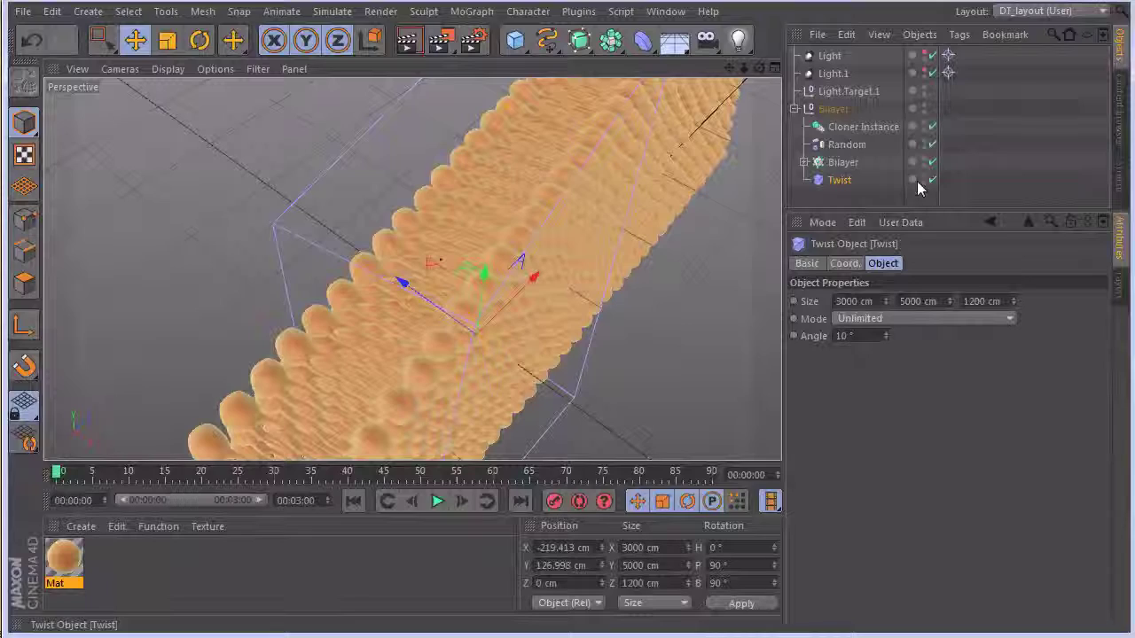
pyautogui.click(926, 180)
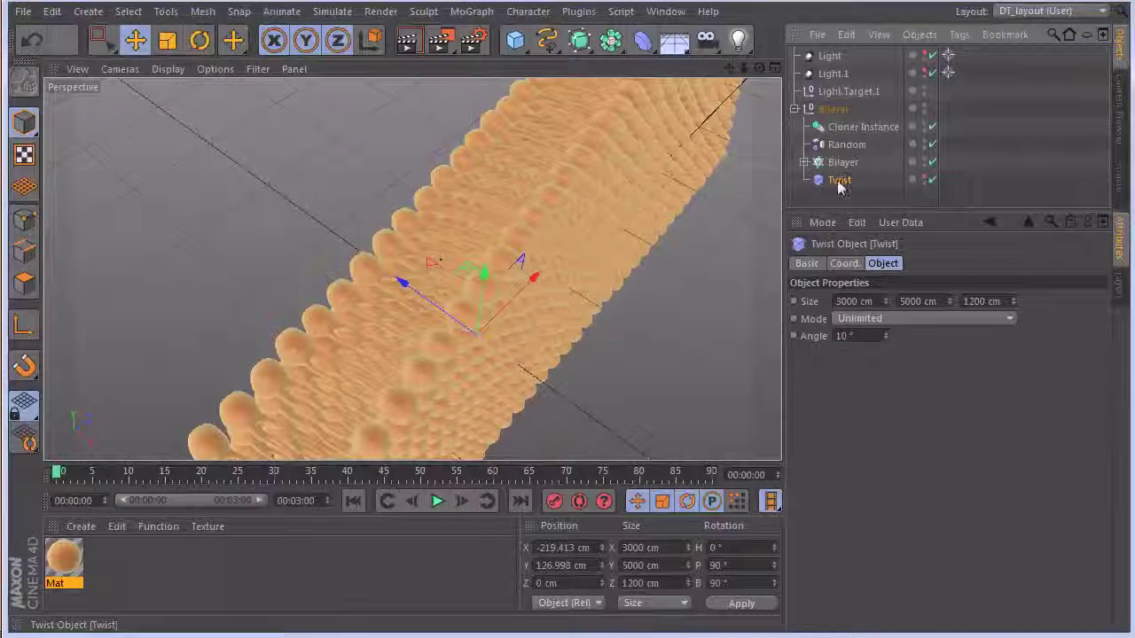
# - Reverse the twist direction, trying angles of -10° and -20° before setting -15°, while checking the membrane from other viewpoints
pyautogui.click(864, 334)
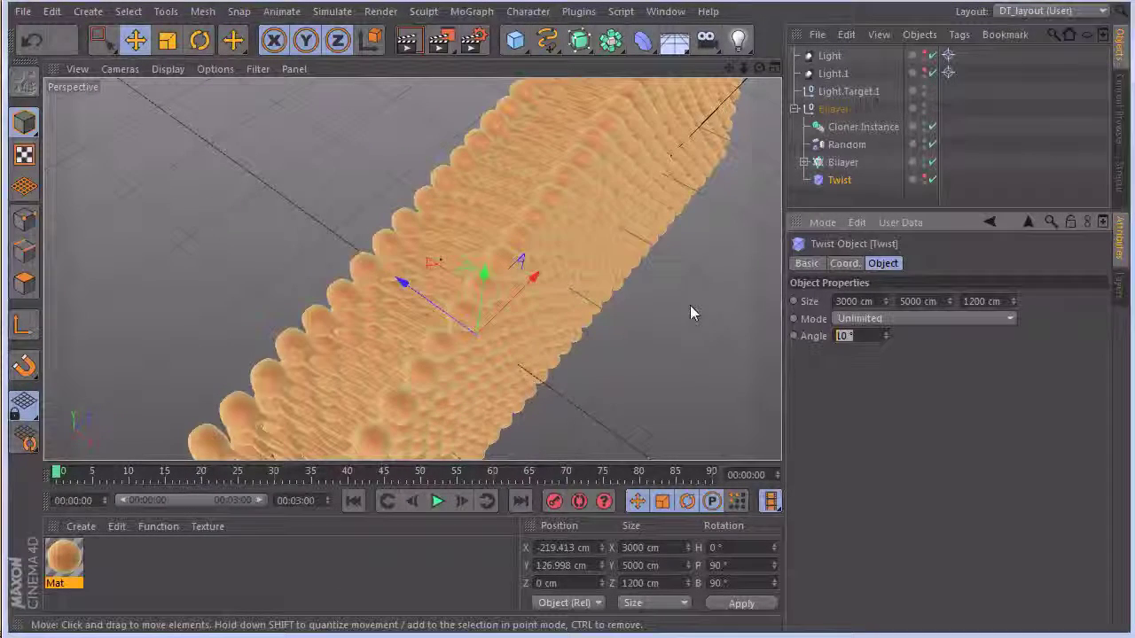
pyautogui.write('-10')
pyautogui.press('Return')
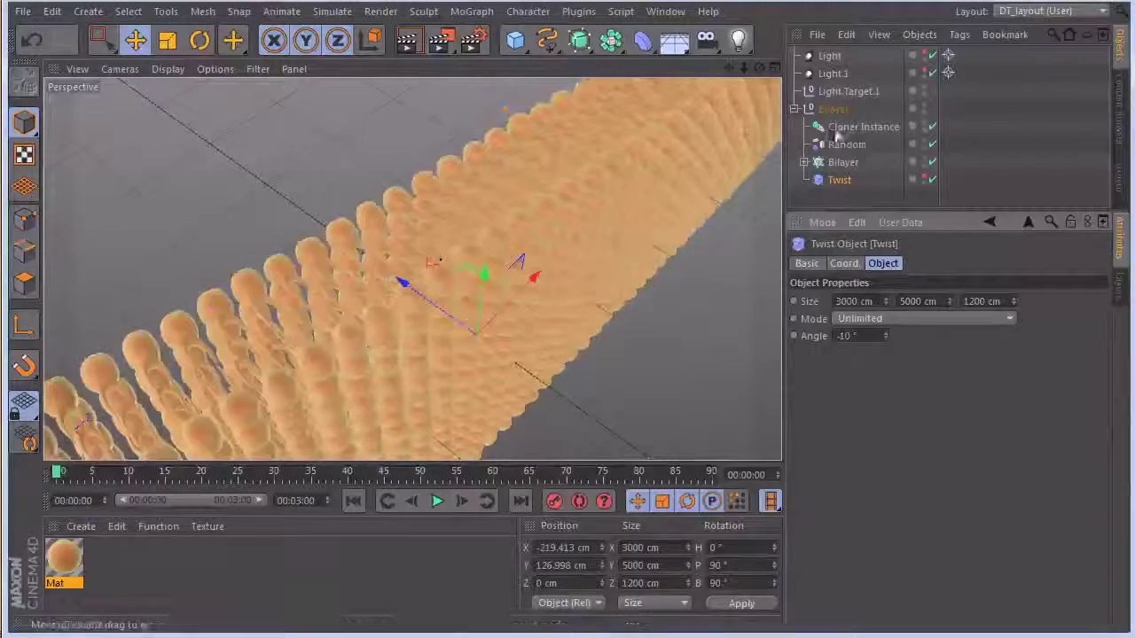
pyautogui.keyDown('alt'); pyautogui.moveTo(534, 244); pyautogui.dragTo(753, 266); pyautogui.keyUp('alt')
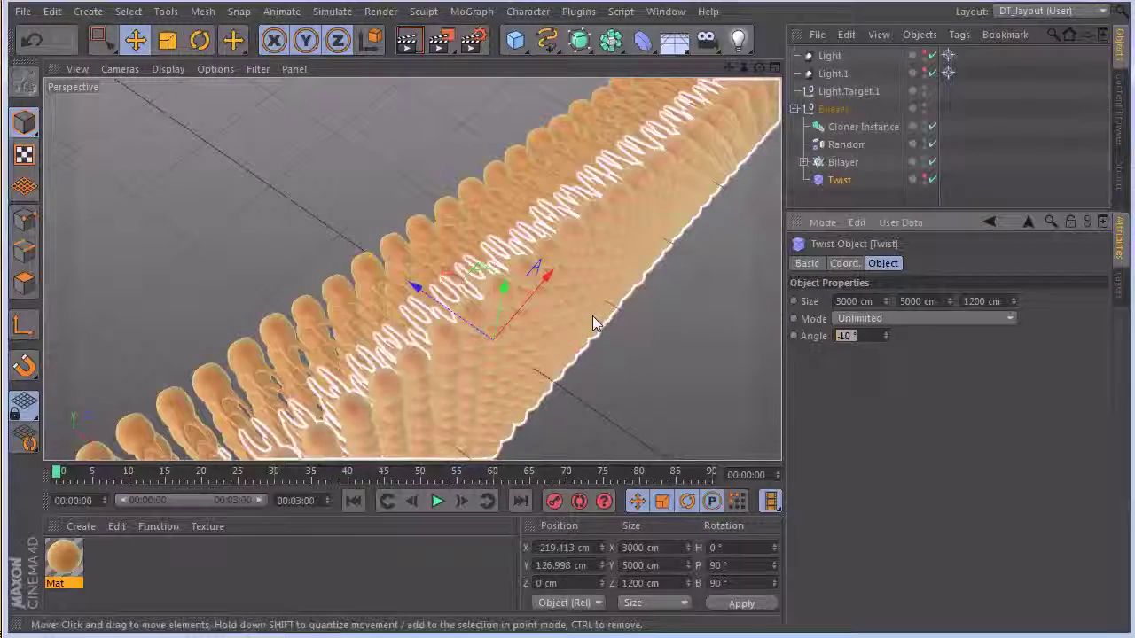
pyautogui.press('BackSpace')
pyautogui.keyDown('alt'); pyautogui.moveTo(594, 324); pyautogui.dragTo(663, 226); pyautogui.keyUp('alt')
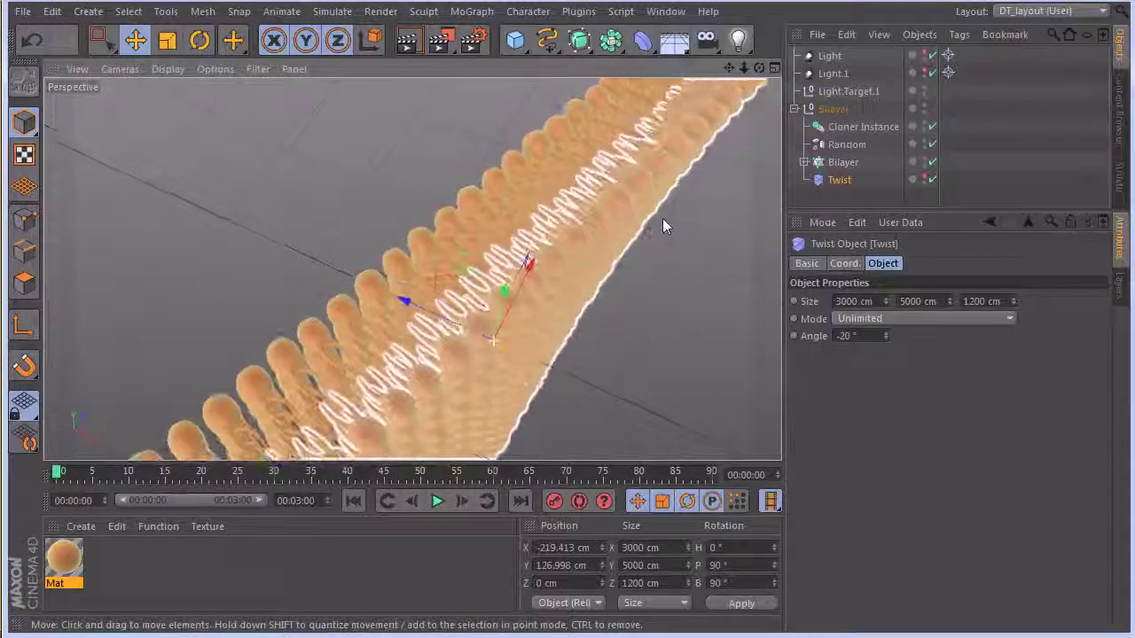
pyautogui.doubleClick(843, 336)
pyautogui.press('BackSpace')
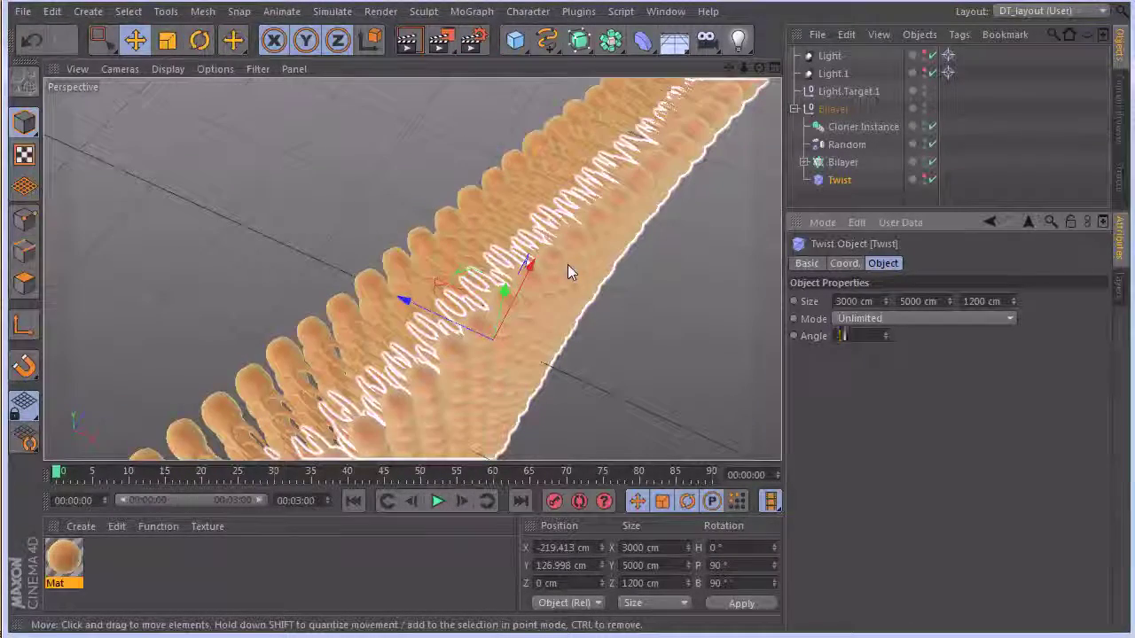
pyautogui.press('Return')
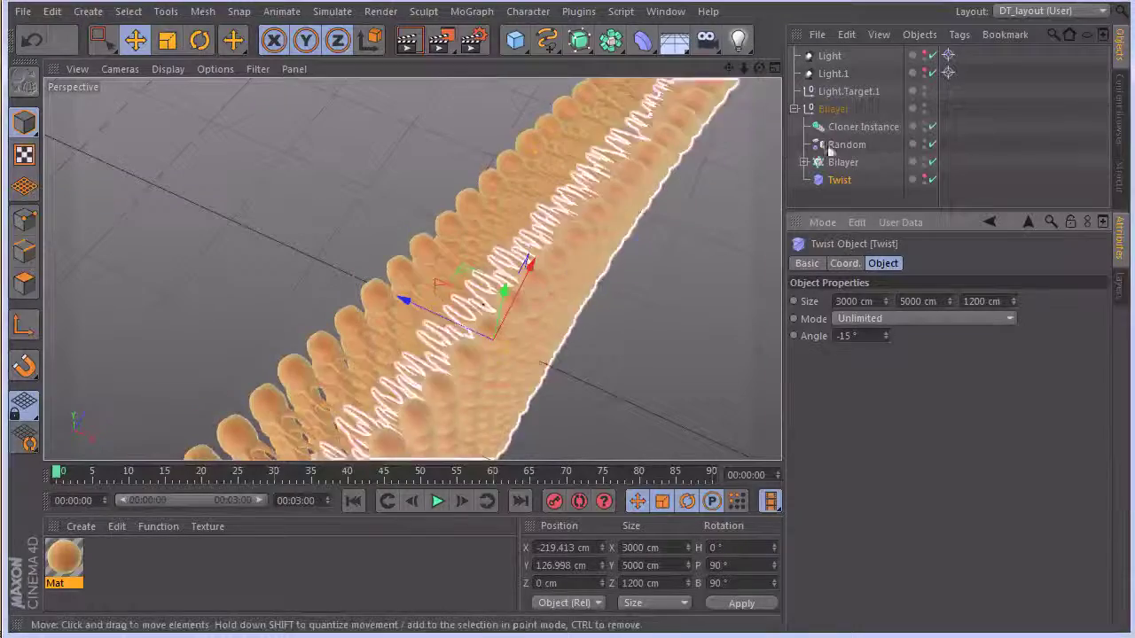
# - Frame the twisted membrane diagonally in the perspective view and add a standard camera from that viewpoint
pyautogui.keyDown('alt'); pyautogui.moveTo(555, 256); pyautogui.dragTo(547, 203); pyautogui.keyUp('alt')
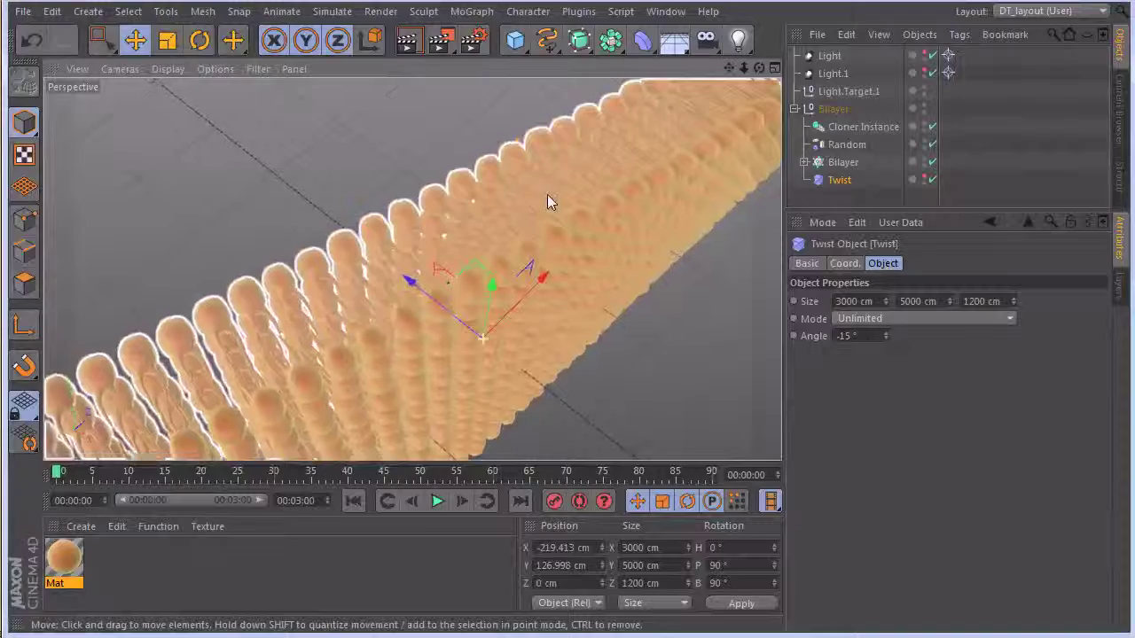
pyautogui.click(848, 194)
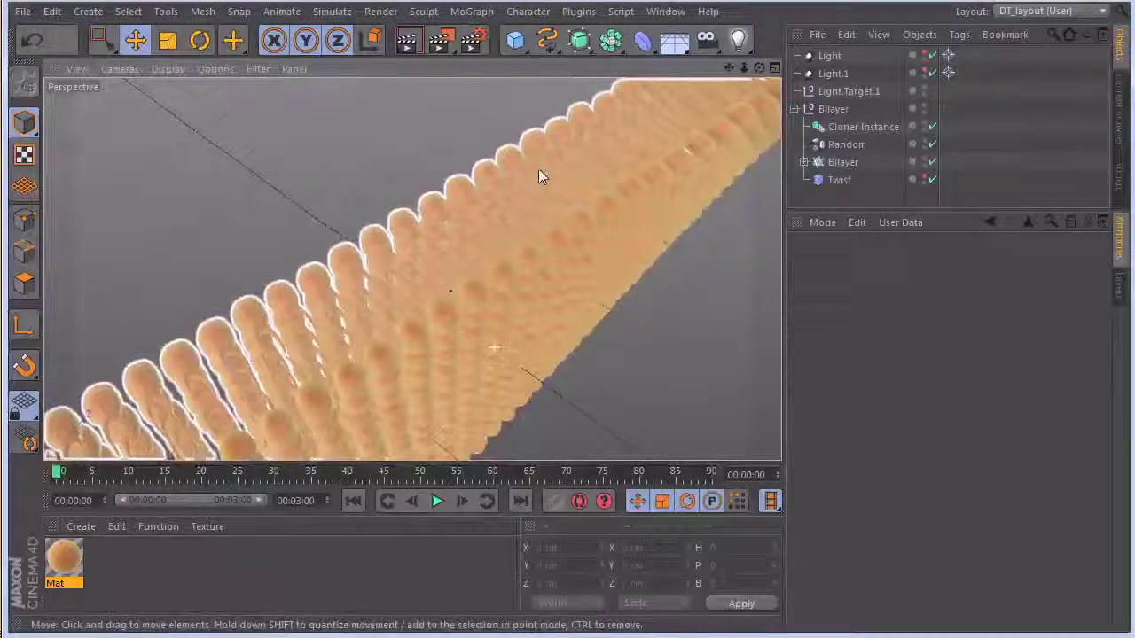
pyautogui.click(708, 45)
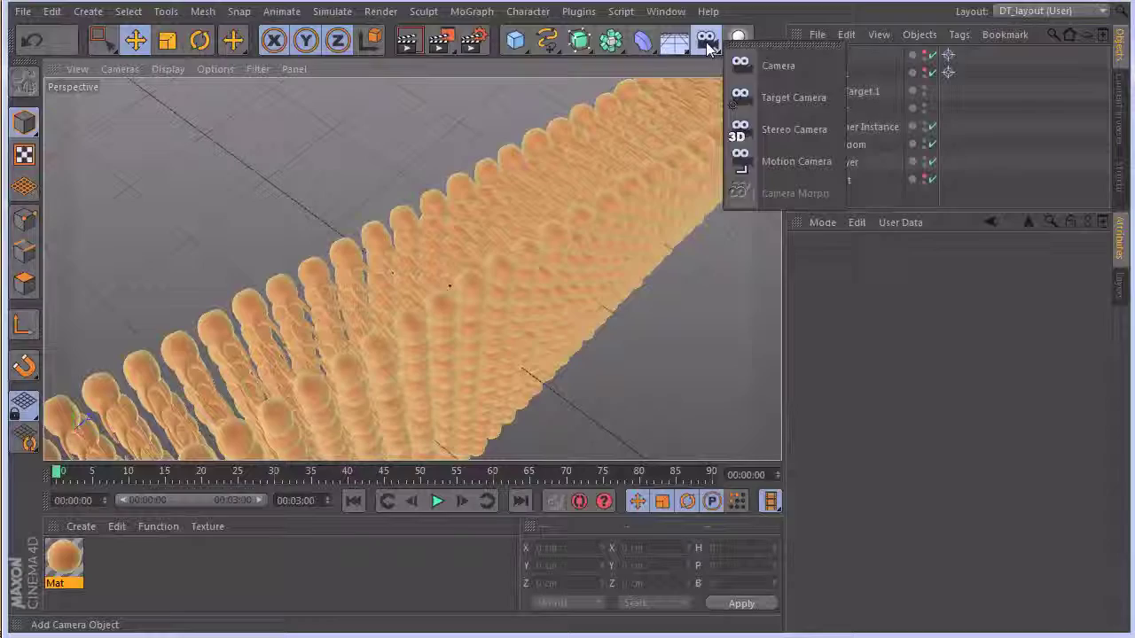
pyautogui.click(771, 65)
pyautogui.click(842, 55)
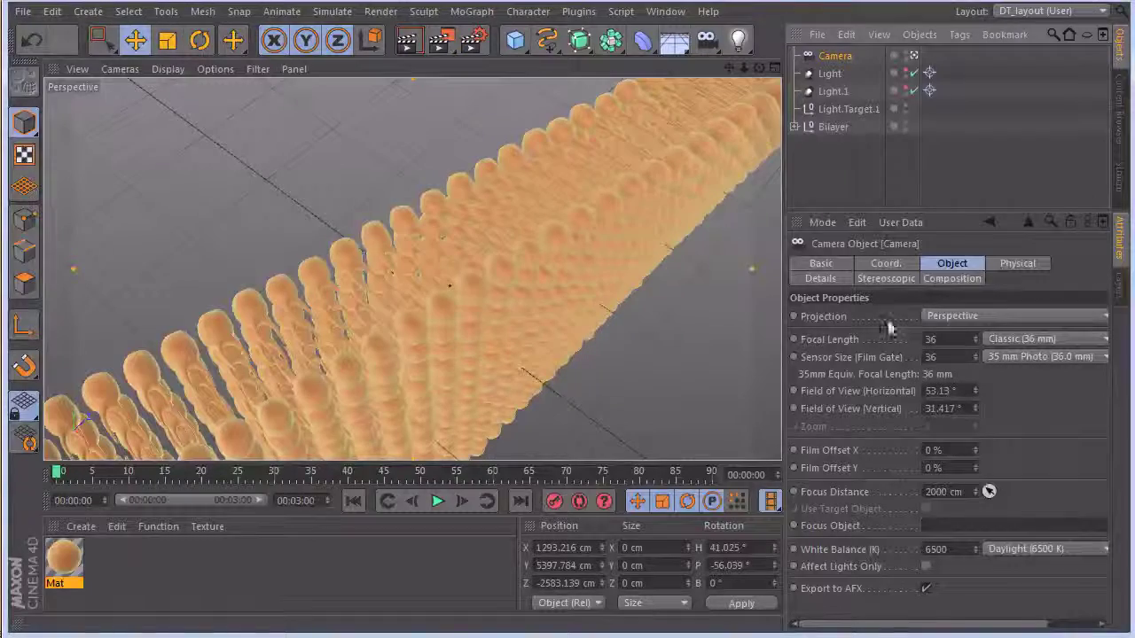
# - Try a 25 mm wide-angle focal length on the camera and reframe the membrane closer
pyautogui.click(928, 339)
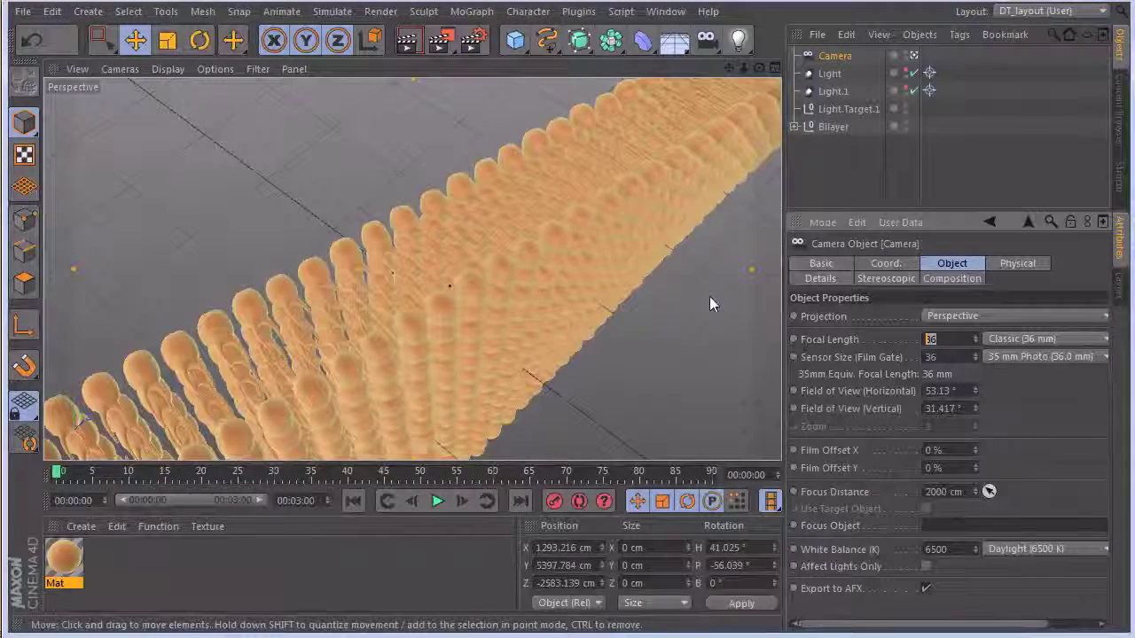
pyautogui.write('25')
pyautogui.press('Return')
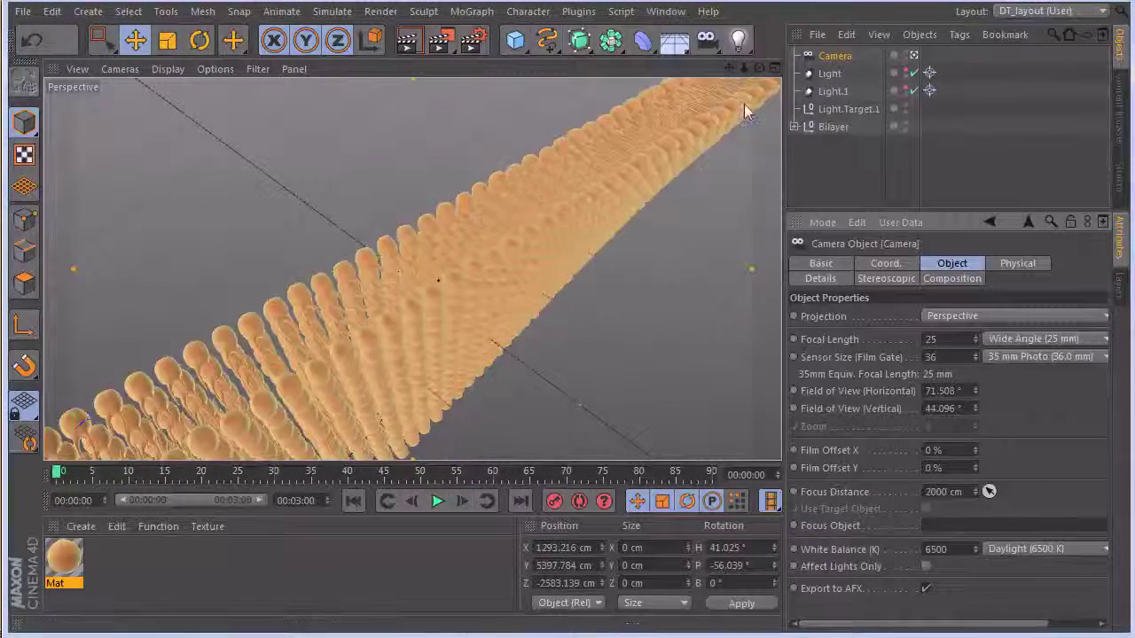
pyautogui.keyDown('alt'); pyautogui.moveTo(538, 219); pyautogui.dragTo(572, 218, button='right'); pyautogui.keyUp('alt')
pyautogui.keyDown('alt'); pyautogui.moveTo(573, 218); pyautogui.dragTo(512, 211, button='middle'); pyautogui.keyUp('alt')
pyautogui.keyDown('alt'); pyautogui.moveTo(513, 212); pyautogui.dragTo(457, 286); pyautogui.keyUp('alt')
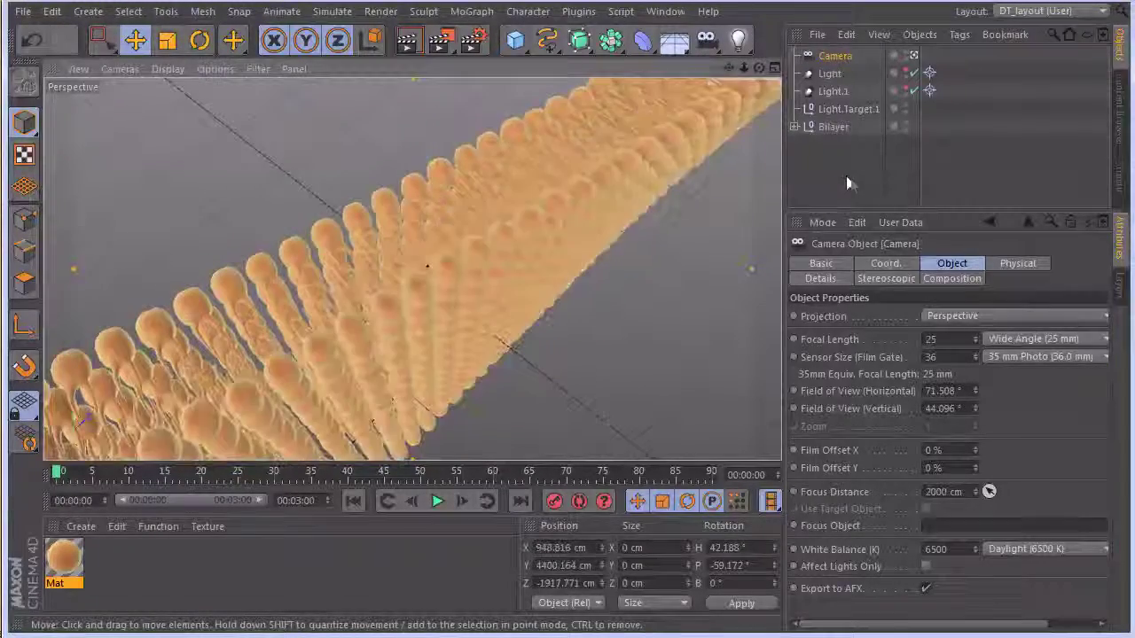
# - Set the camera's focal length to 42 mm and pull back to reframe the membrane diagonally
pyautogui.click(847, 179)
pyautogui.click(837, 56)
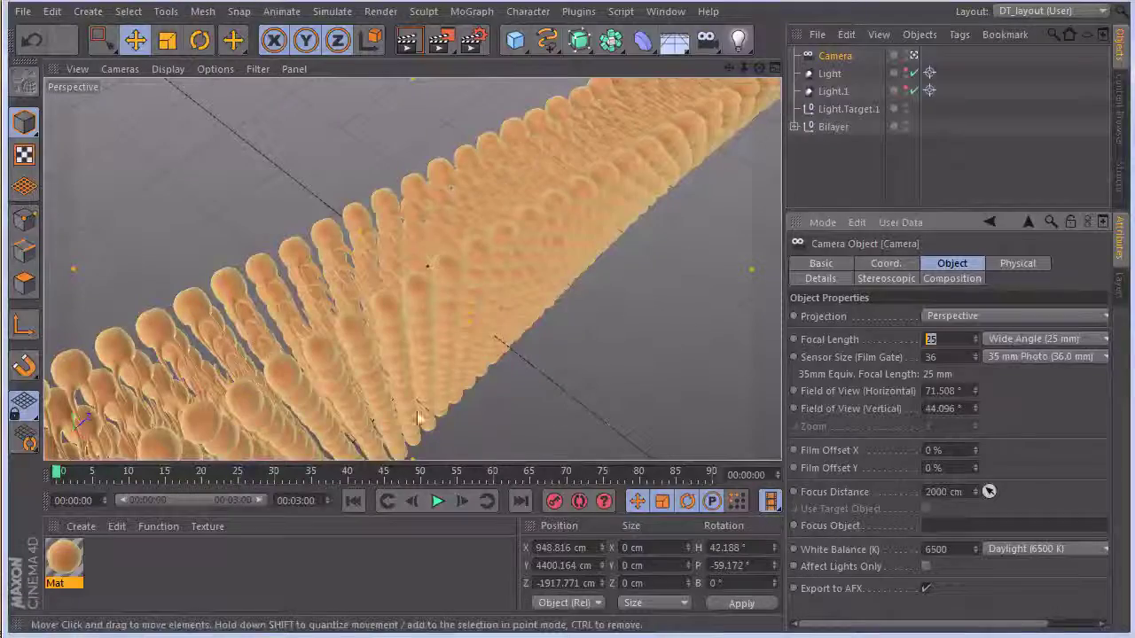
pyautogui.write('42')
pyautogui.press('Return')
pyautogui.keyDown('alt'); pyautogui.moveTo(638, 245); pyautogui.dragTo(971, 148, button='right'); pyautogui.keyUp('alt')
pyautogui.click(857, 167)
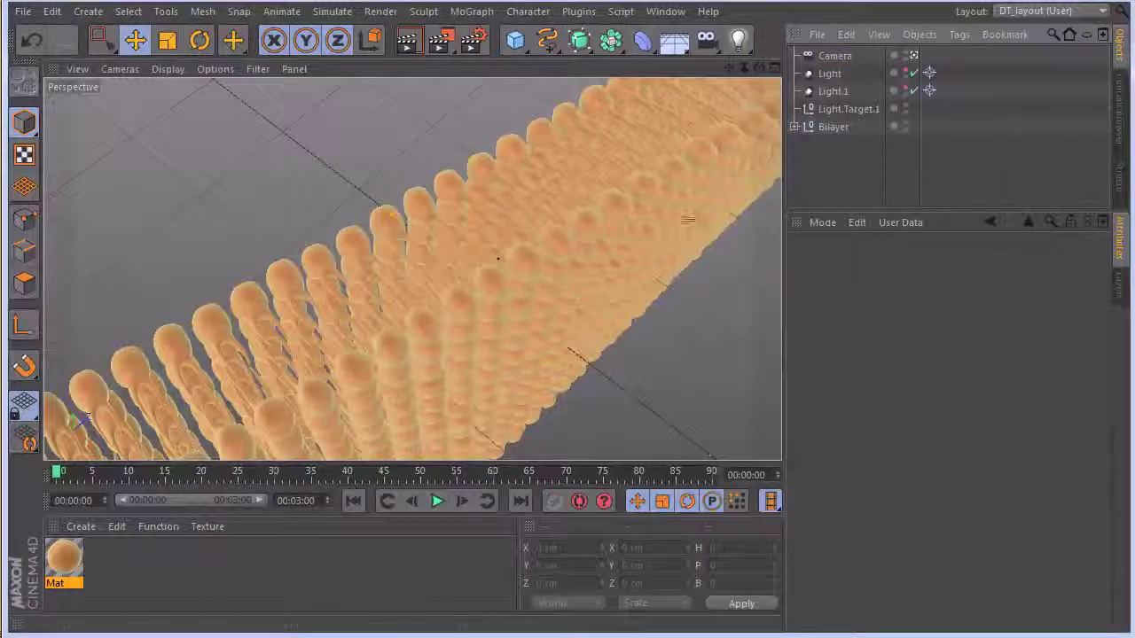
pyautogui.keyDown('alt'); pyautogui.moveTo(632, 219); pyautogui.dragTo(567, 200); pyautogui.keyUp('alt')
# - Show all four views and bank the camera about 7.6° using its rotation handles in the Top view
pyautogui.press('F5')
pyautogui.press('r')
pyautogui.click(845, 54)
pyautogui.keyDown('alt'); pyautogui.moveTo(677, 160); pyautogui.dragTo(521, 196, button='right'); pyautogui.keyUp('alt')
pyautogui.keyDown('alt'); pyautogui.moveTo(640, 159); pyautogui.dragTo(556, 139, button='middle'); pyautogui.keyUp('alt')
pyautogui.keyDown('alt'); pyautogui.moveTo(577, 147); pyautogui.dragTo(709, 145, button='right'); pyautogui.keyUp('alt')
pyautogui.keyDown('alt'); pyautogui.moveTo(693, 133); pyautogui.dragTo(632, 79, button='middle'); pyautogui.keyUp('alt')
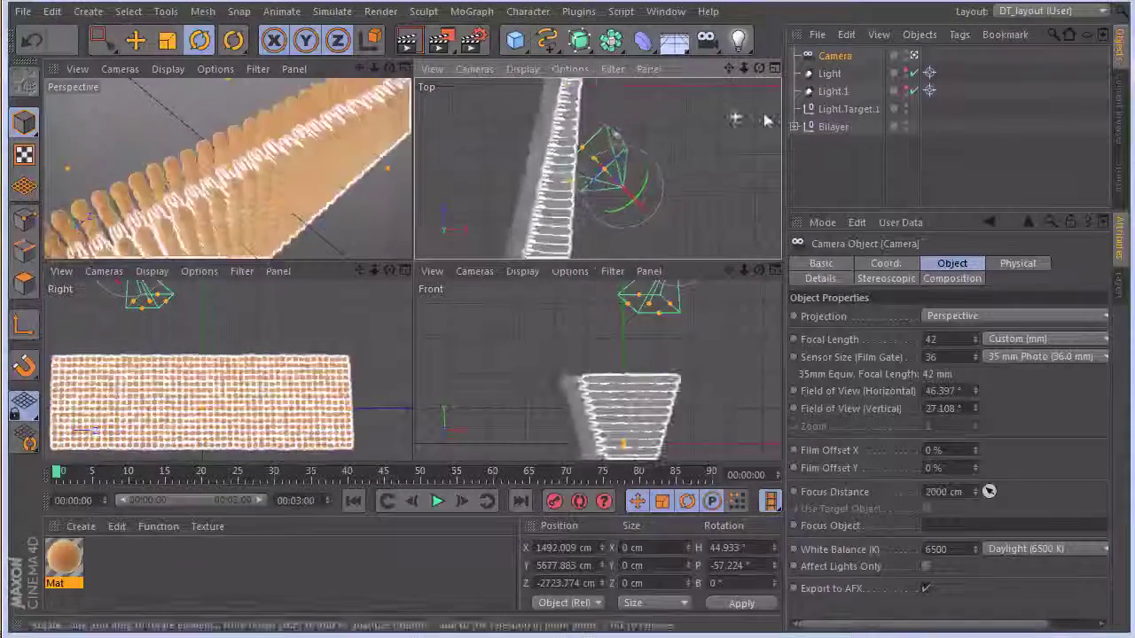
pyautogui.scroll(3, 739, 114)
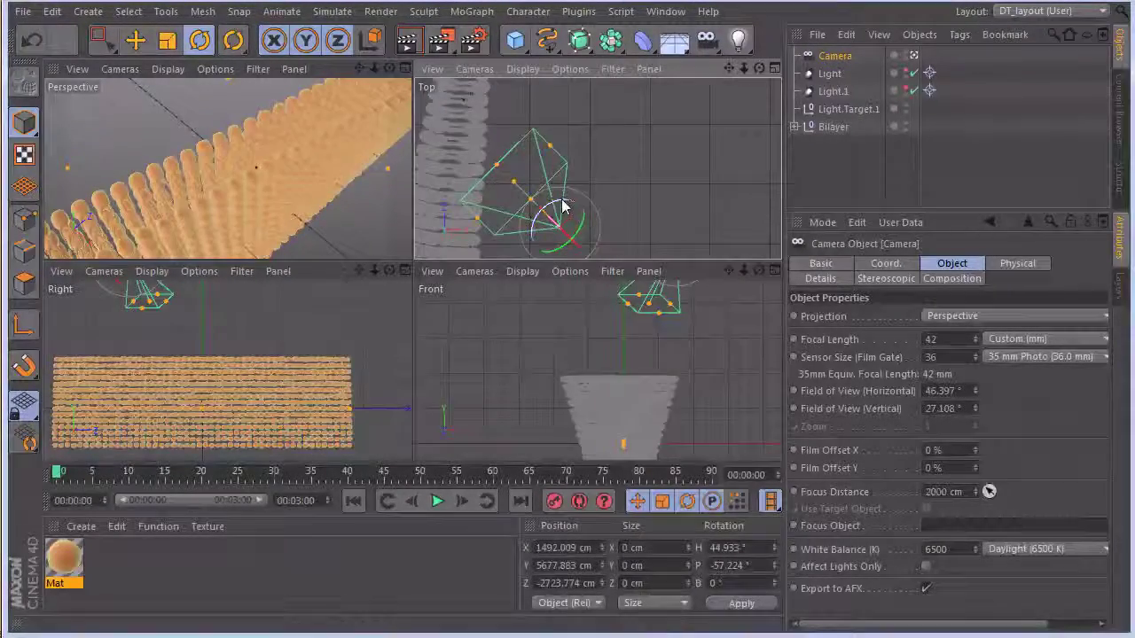
pyautogui.moveTo(564, 207); pyautogui.dragTo(567, 201)
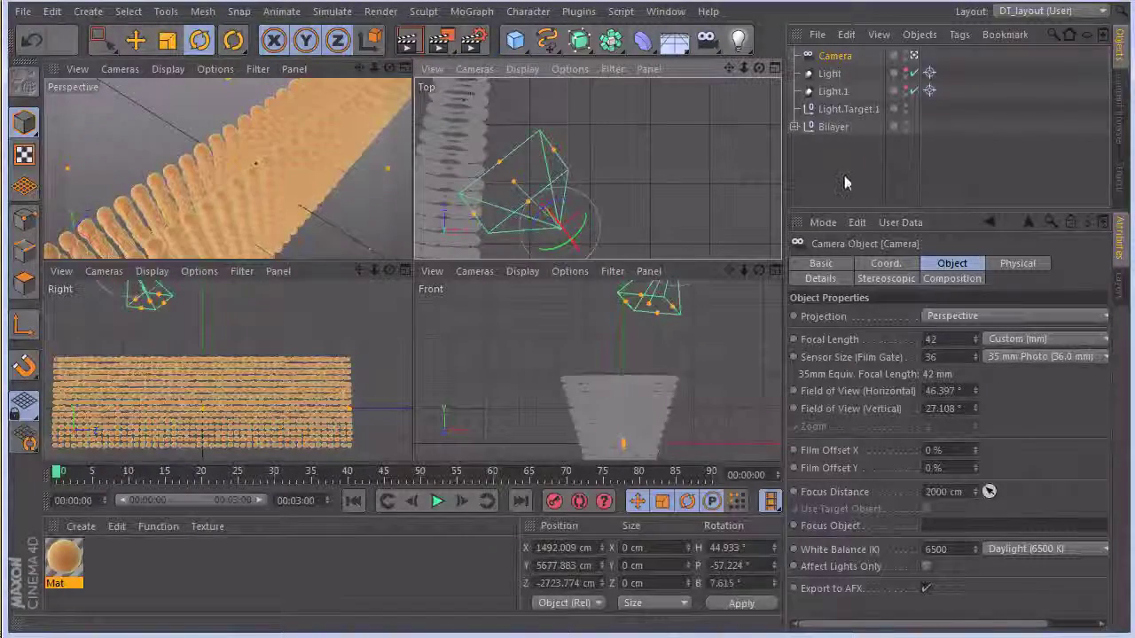
pyautogui.click(853, 163)
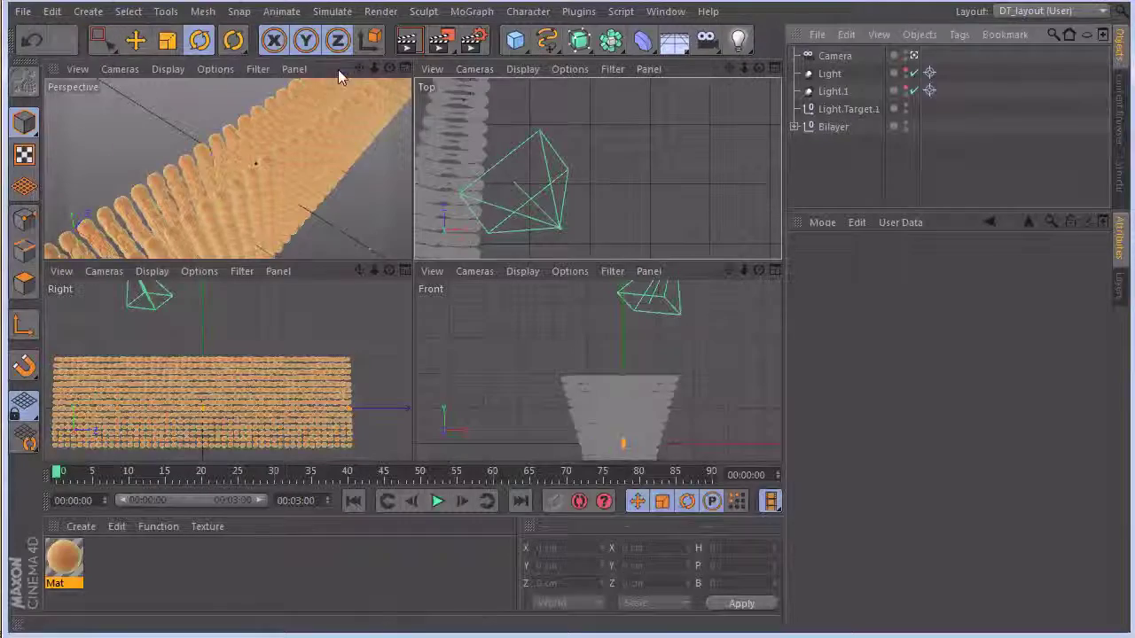
# - Fine-tune the viewing angle on the membrane in the perspective view and render that view
pyautogui.click(322, 145)
pyautogui.moveTo(330, 177)
pyautogui.keyDown('alt'); pyautogui.mouseDown()
pyautogui.moveTo(361, 165)
pyautogui.moveTo(347, 158)
pyautogui.moveTo(325, 190)
pyautogui.moveTo(346, 185)
pyautogui.moveTo(321, 184)
pyautogui.moveTo(347, 162)
pyautogui.mouseUp(); pyautogui.keyUp('alt')
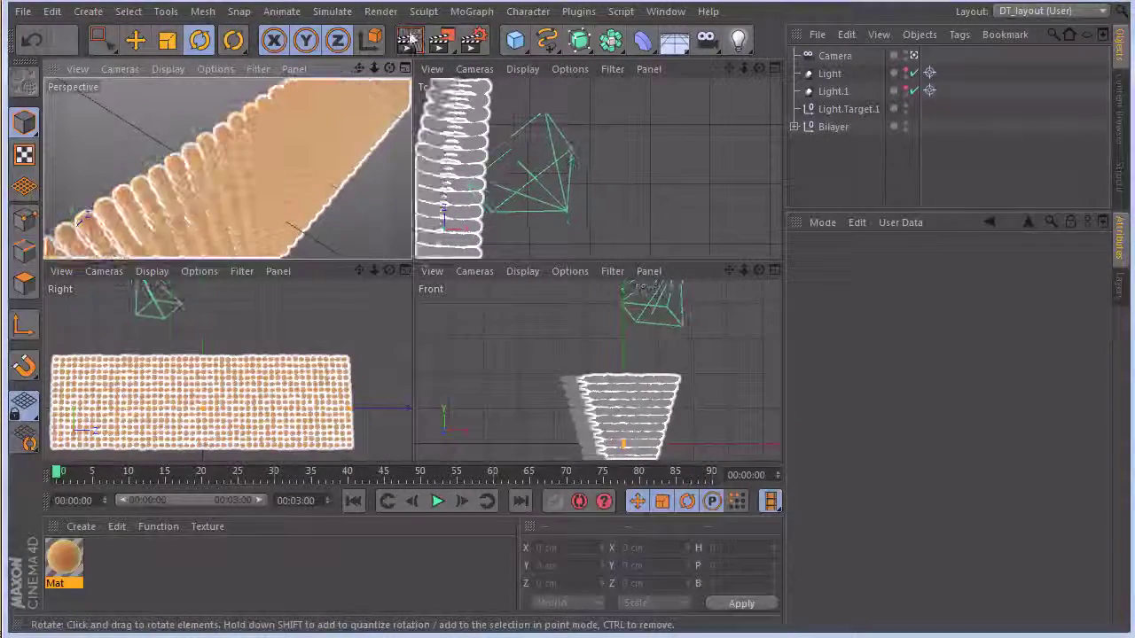
pyautogui.click(410, 40)
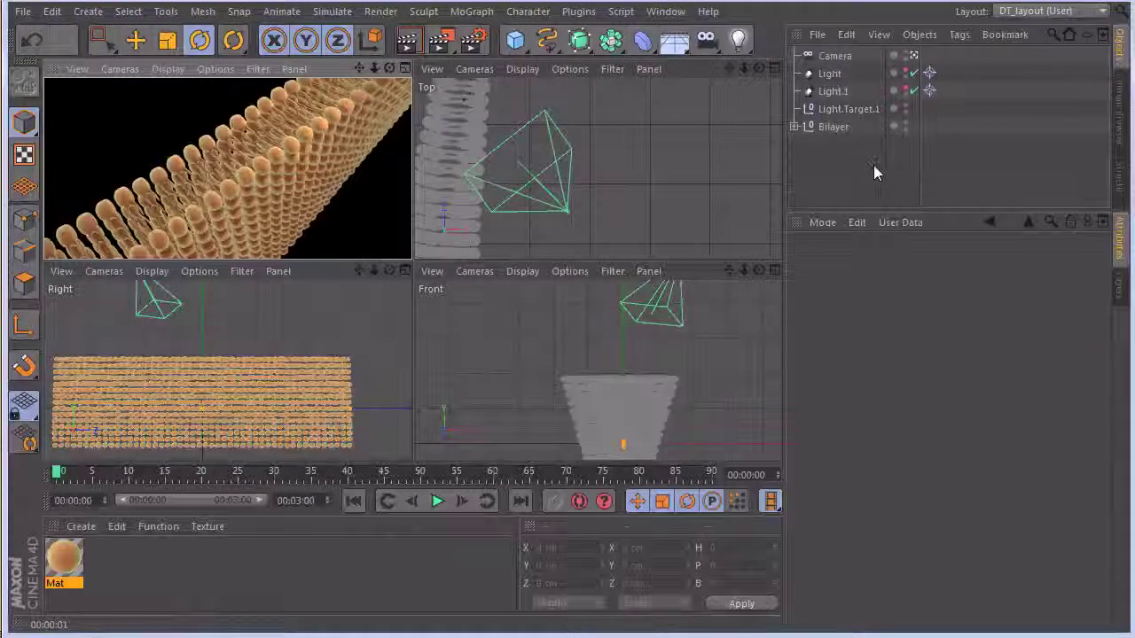
# - Check both spot lights' general settings and placement in the Top view, and render the perspective view again
pyautogui.click(829, 74)
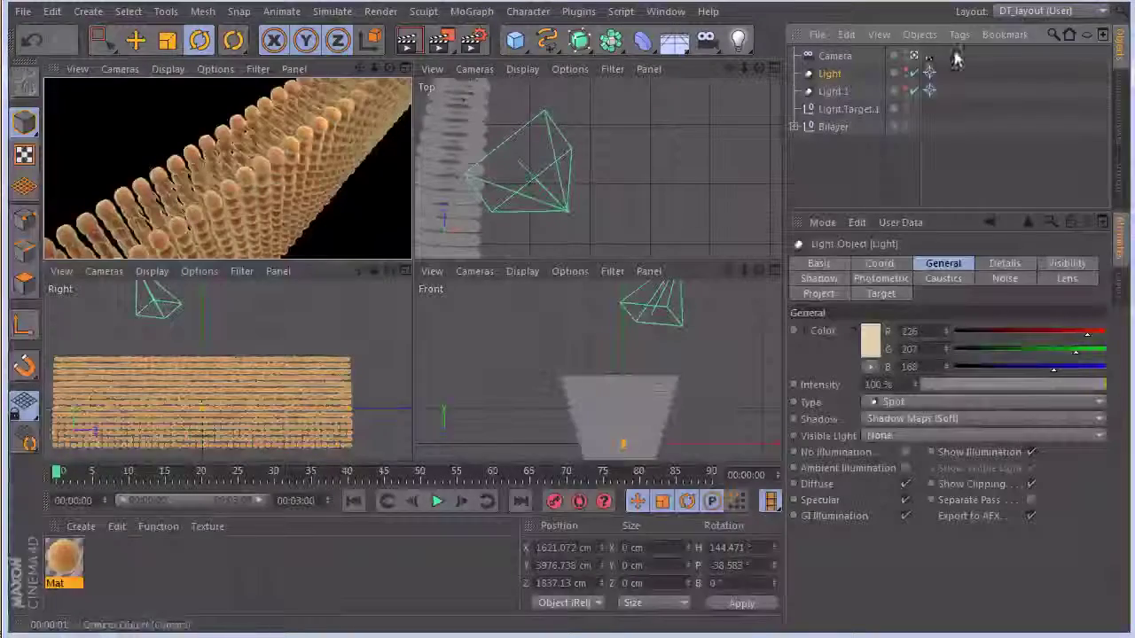
pyautogui.click(834, 91)
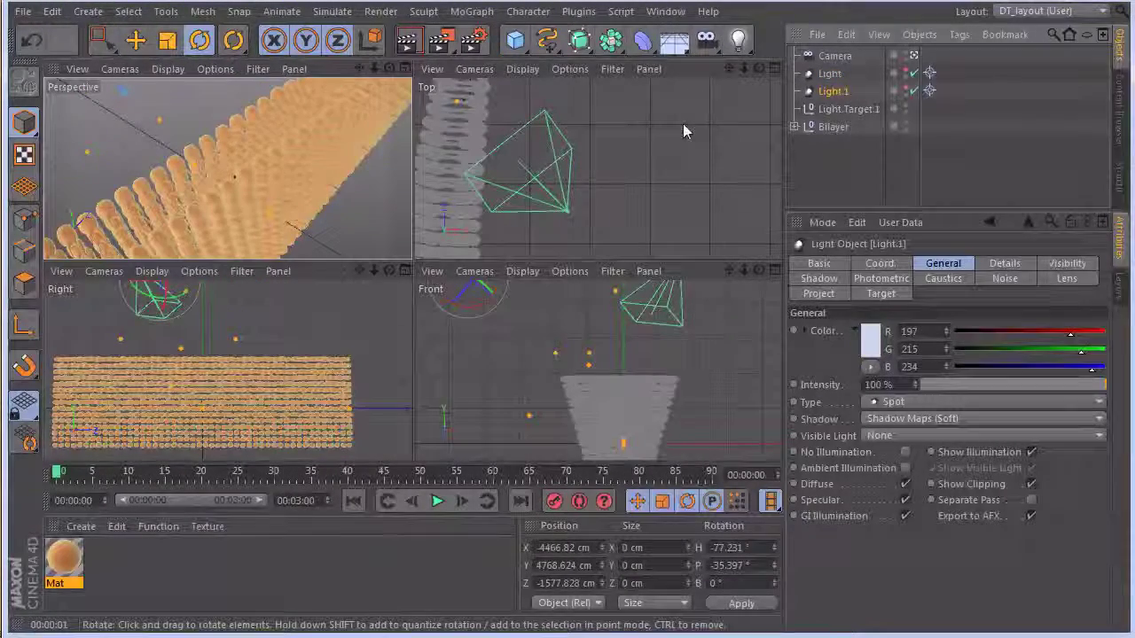
pyautogui.scroll(-4, 676, 157)
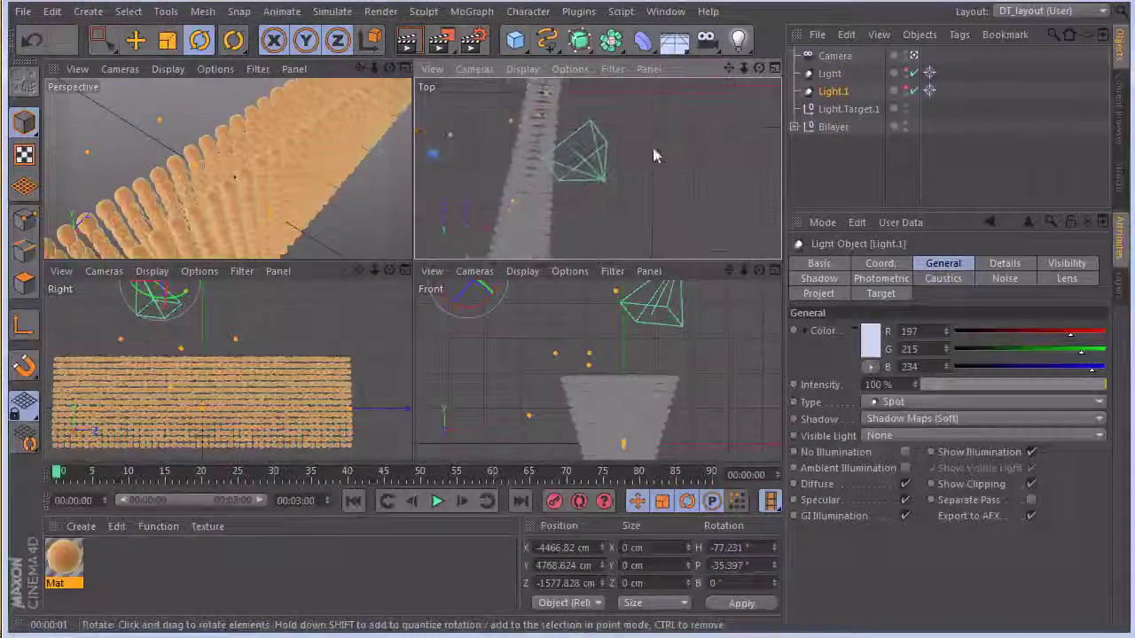
pyautogui.keyDown('alt'); pyautogui.moveTo(687, 145); pyautogui.dragTo(691, 143, button='middle'); pyautogui.keyUp('alt')
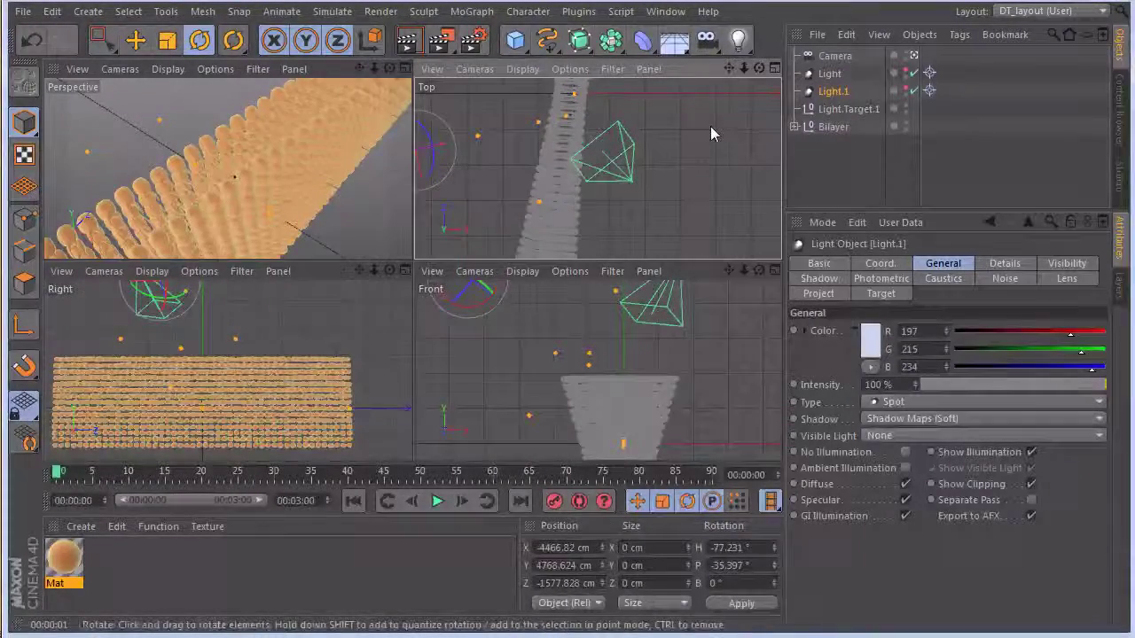
pyautogui.click(332, 70)
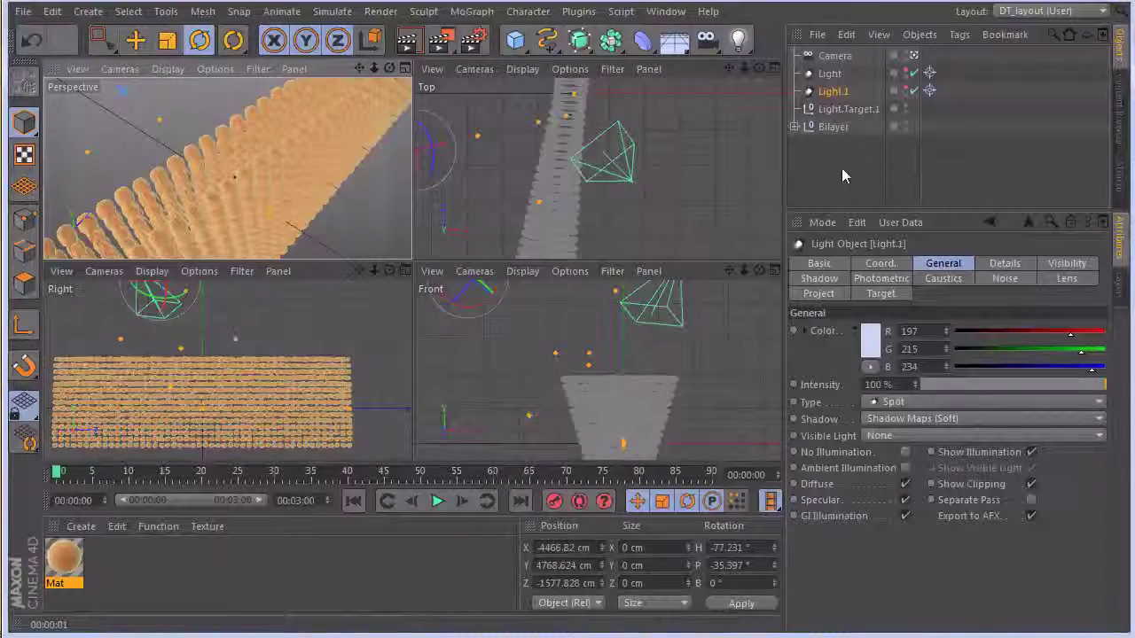
pyautogui.click(410, 43)
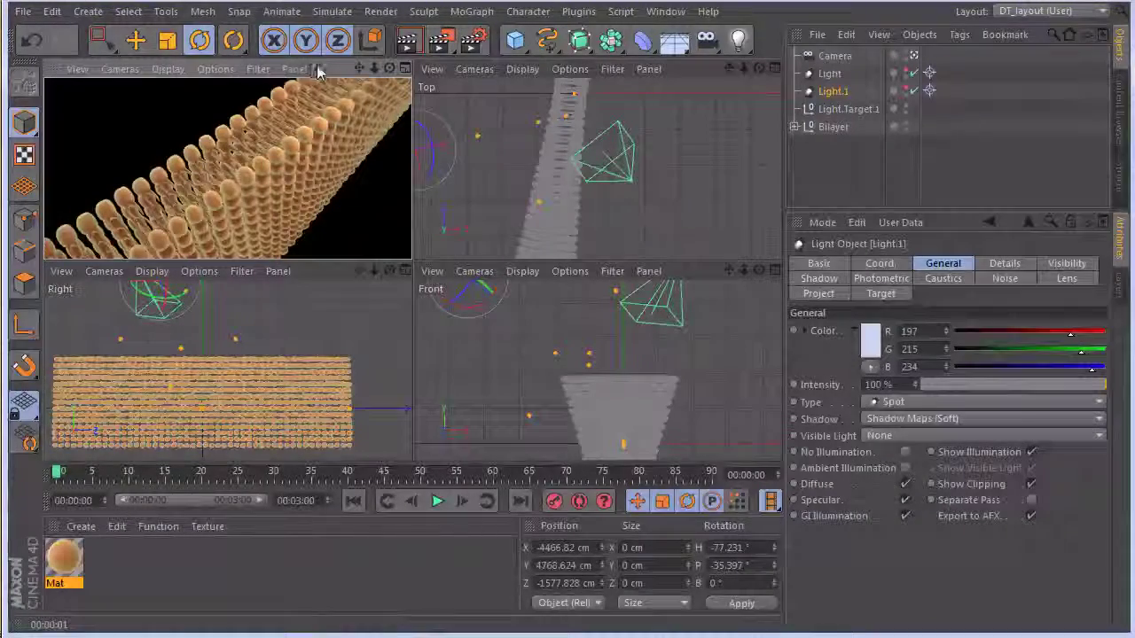
# - Move Light.Target.1 along the membrane to about X -212.6 cm, Z -1114.8 cm in the Top view
pyautogui.click(846, 108)
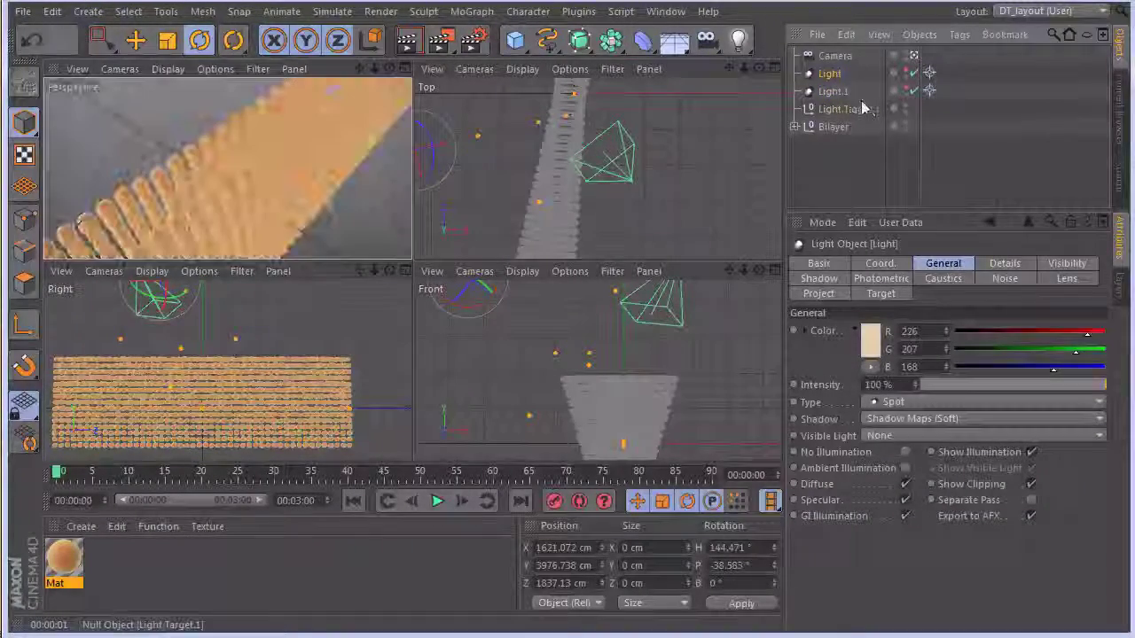
pyautogui.press('e')
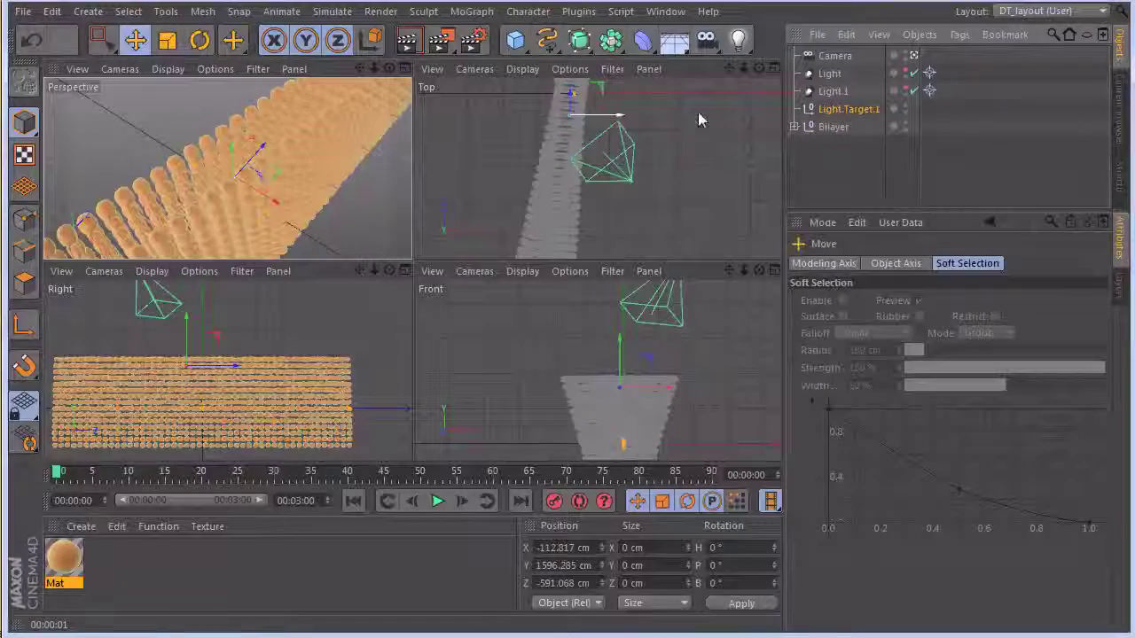
pyautogui.moveTo(646, 101); pyautogui.dragTo(645, 122)
pyautogui.click(842, 111)
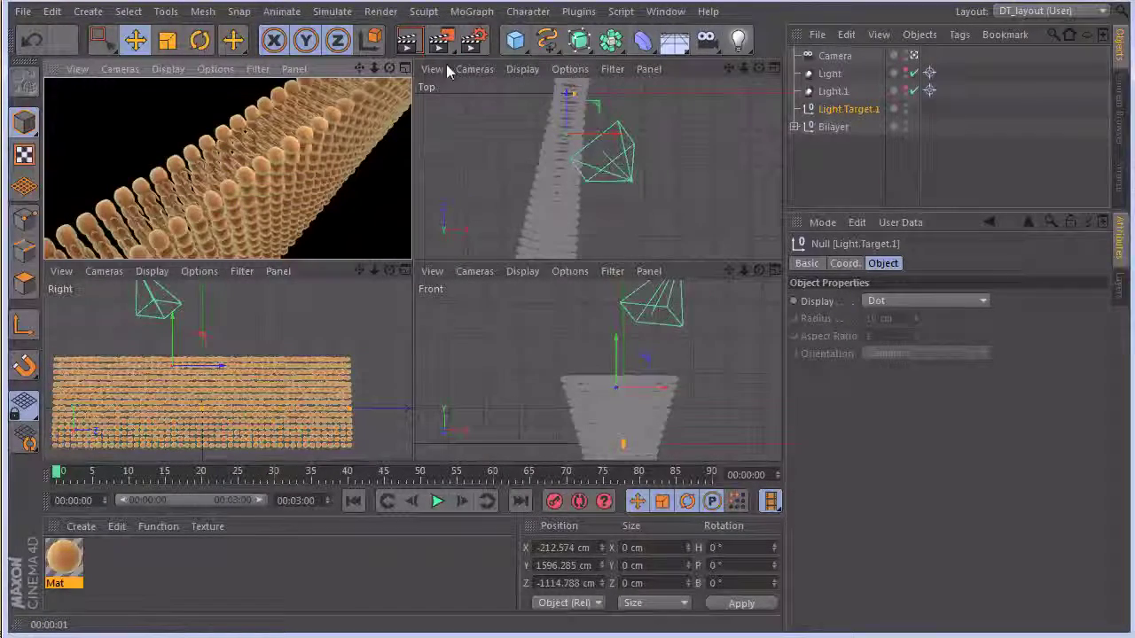
pyautogui.scroll(3, 387, 99)
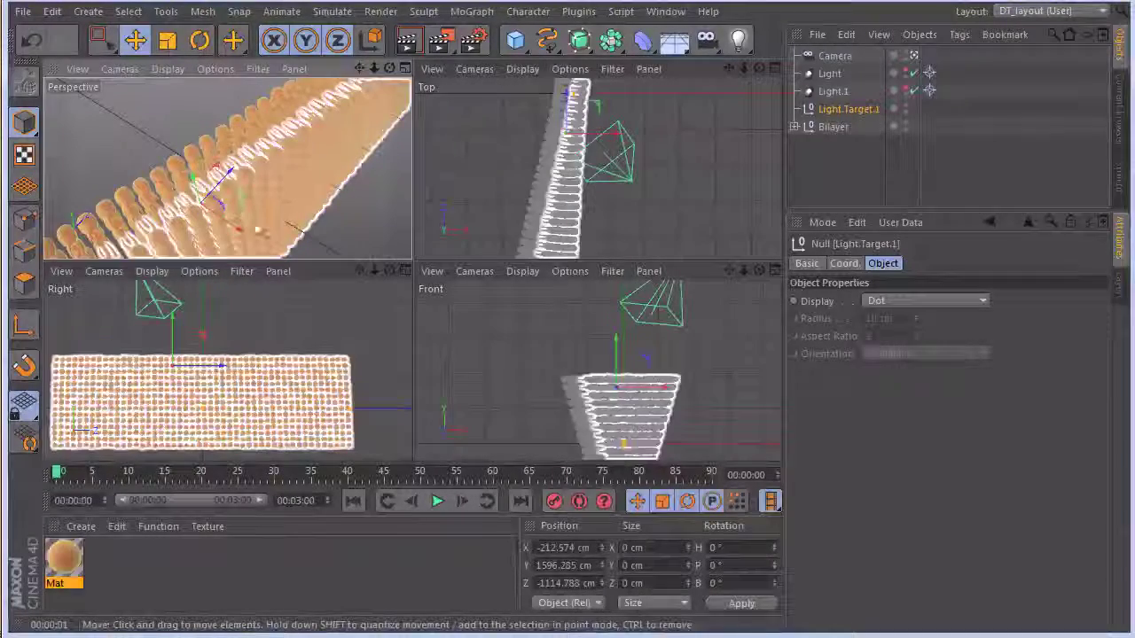
pyautogui.click(855, 110)
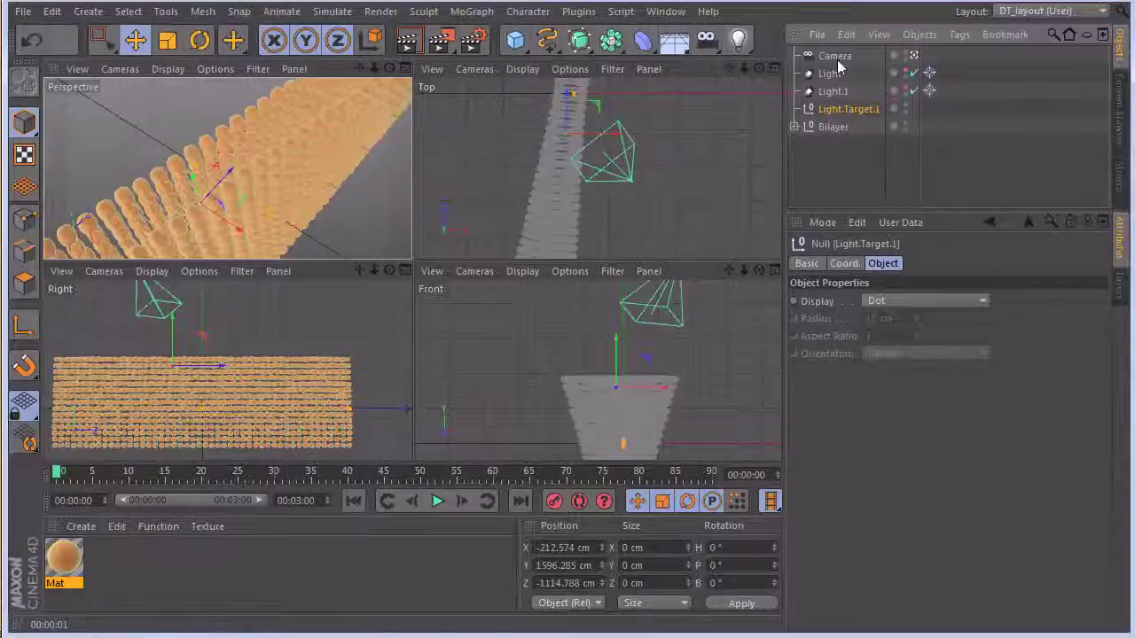
# - Look through Light.1's detail and general settings and open its shadow settings
pyautogui.click(838, 91)
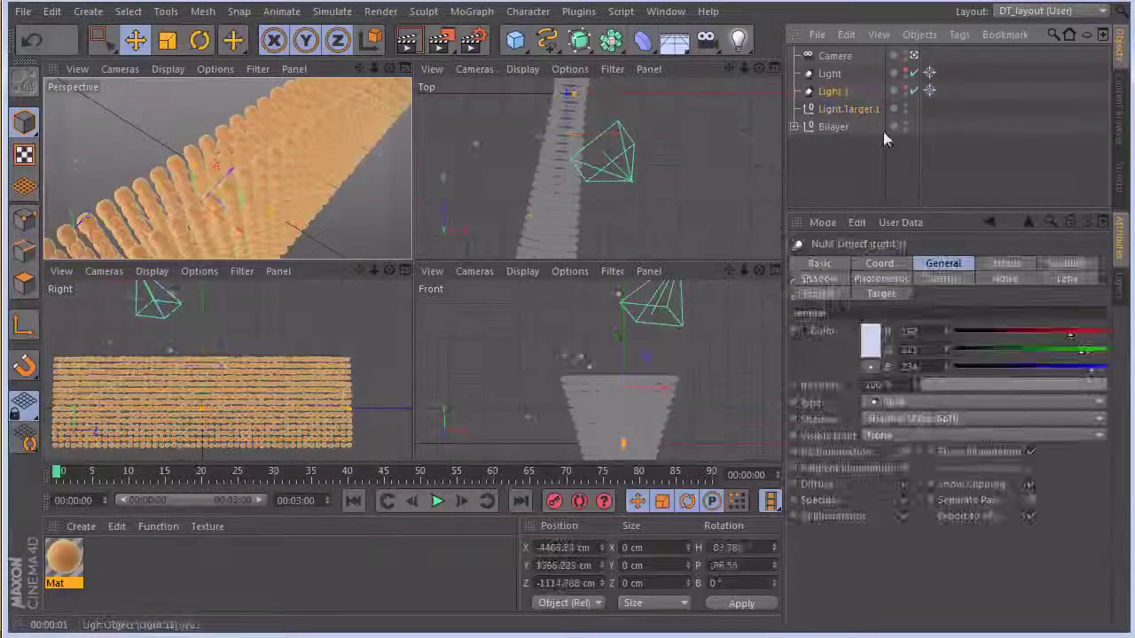
pyautogui.click(1006, 263)
pyautogui.click(942, 263)
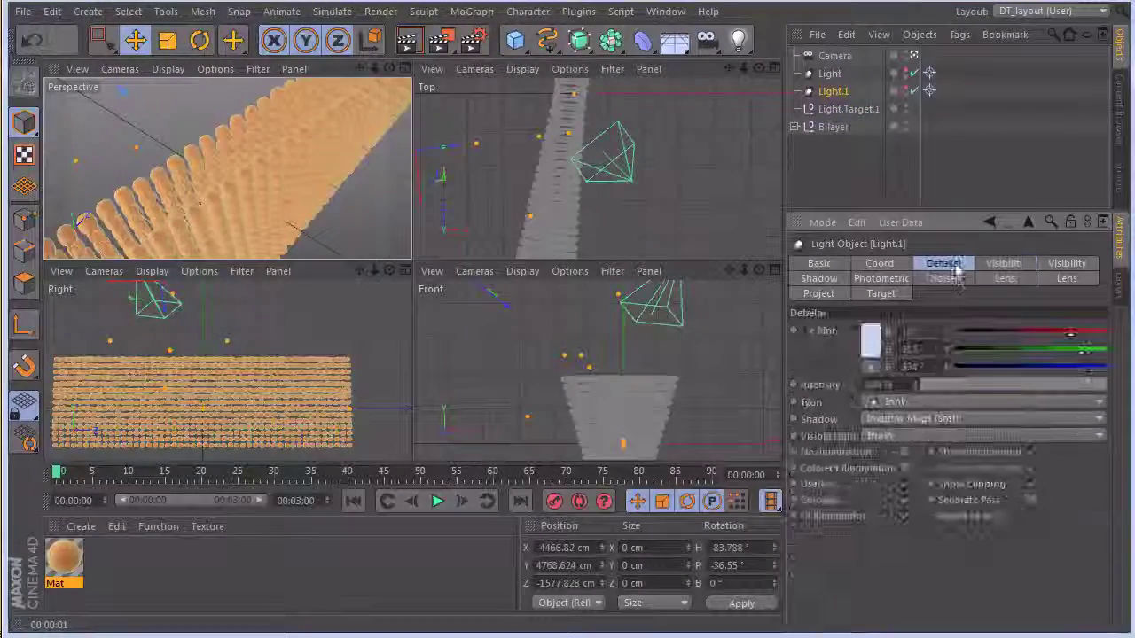
pyautogui.click(819, 278)
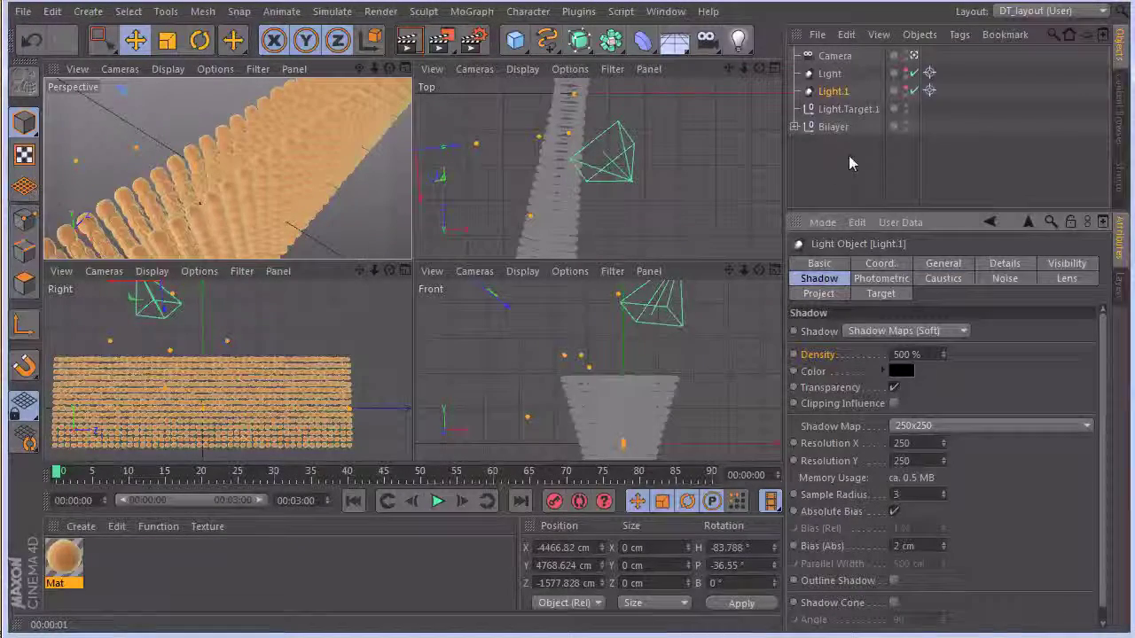